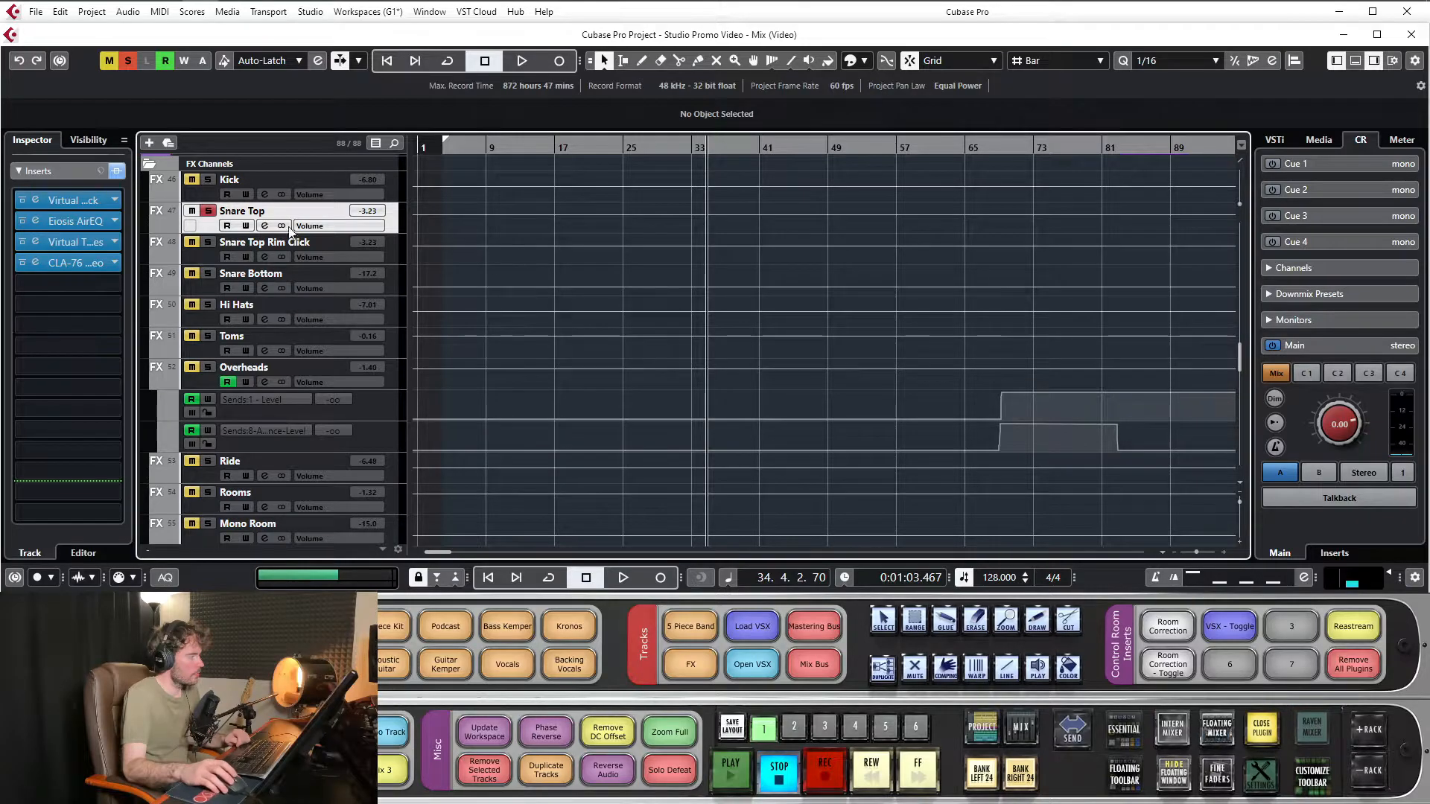
Select the Snare Top ML2 track and place the playhead at bar 29
scroll(554, 355, up, 15)
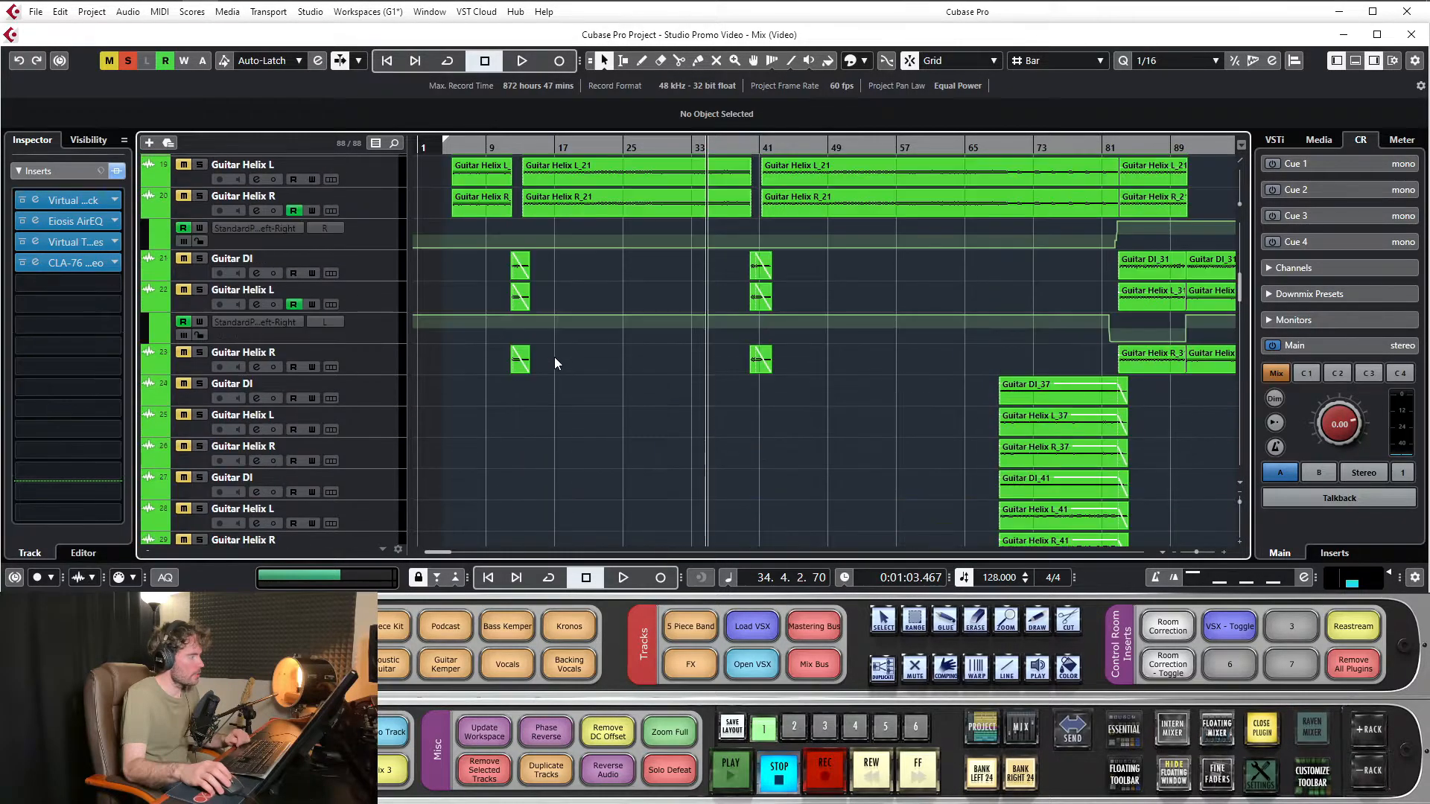
scroll(554, 355, up, 5)
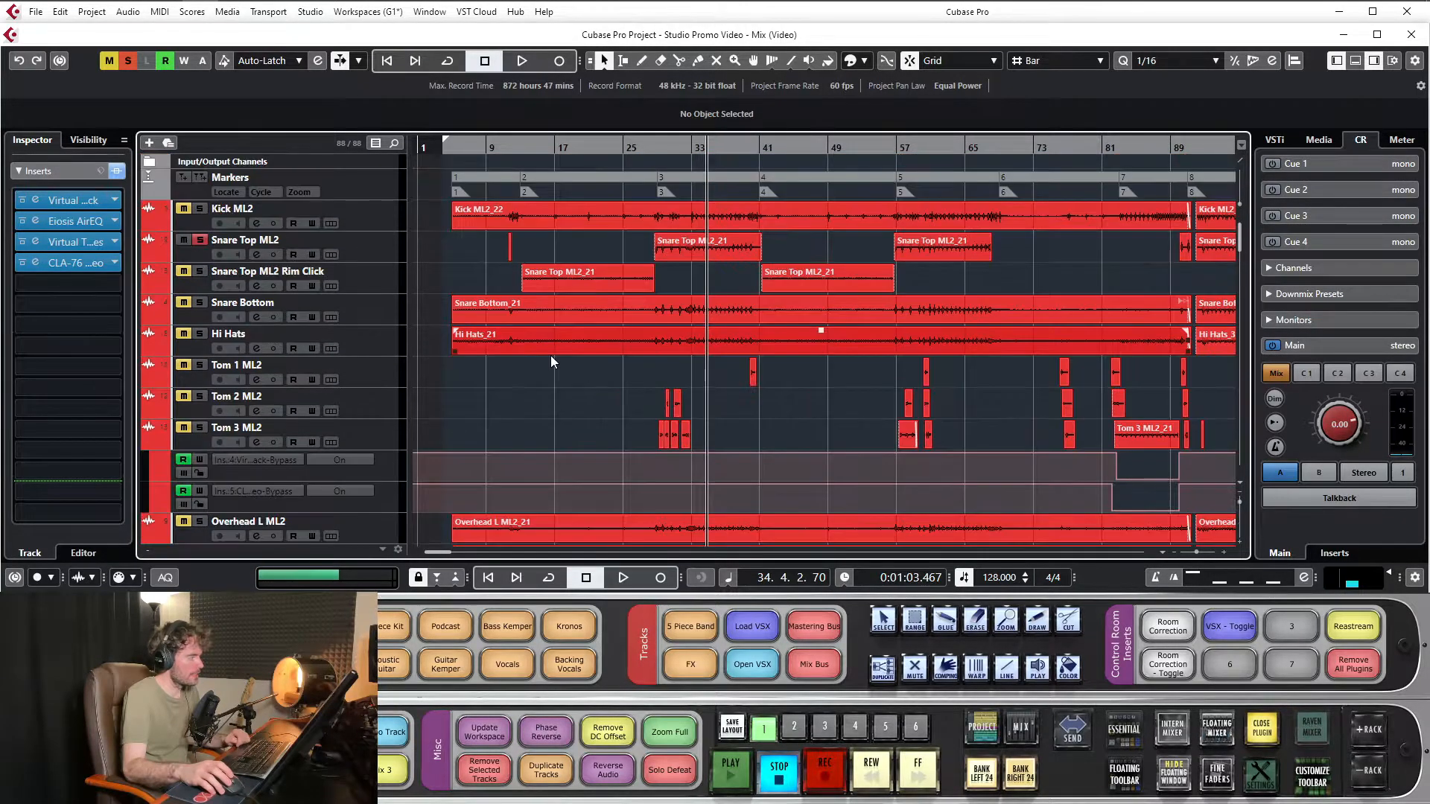
click(365, 248)
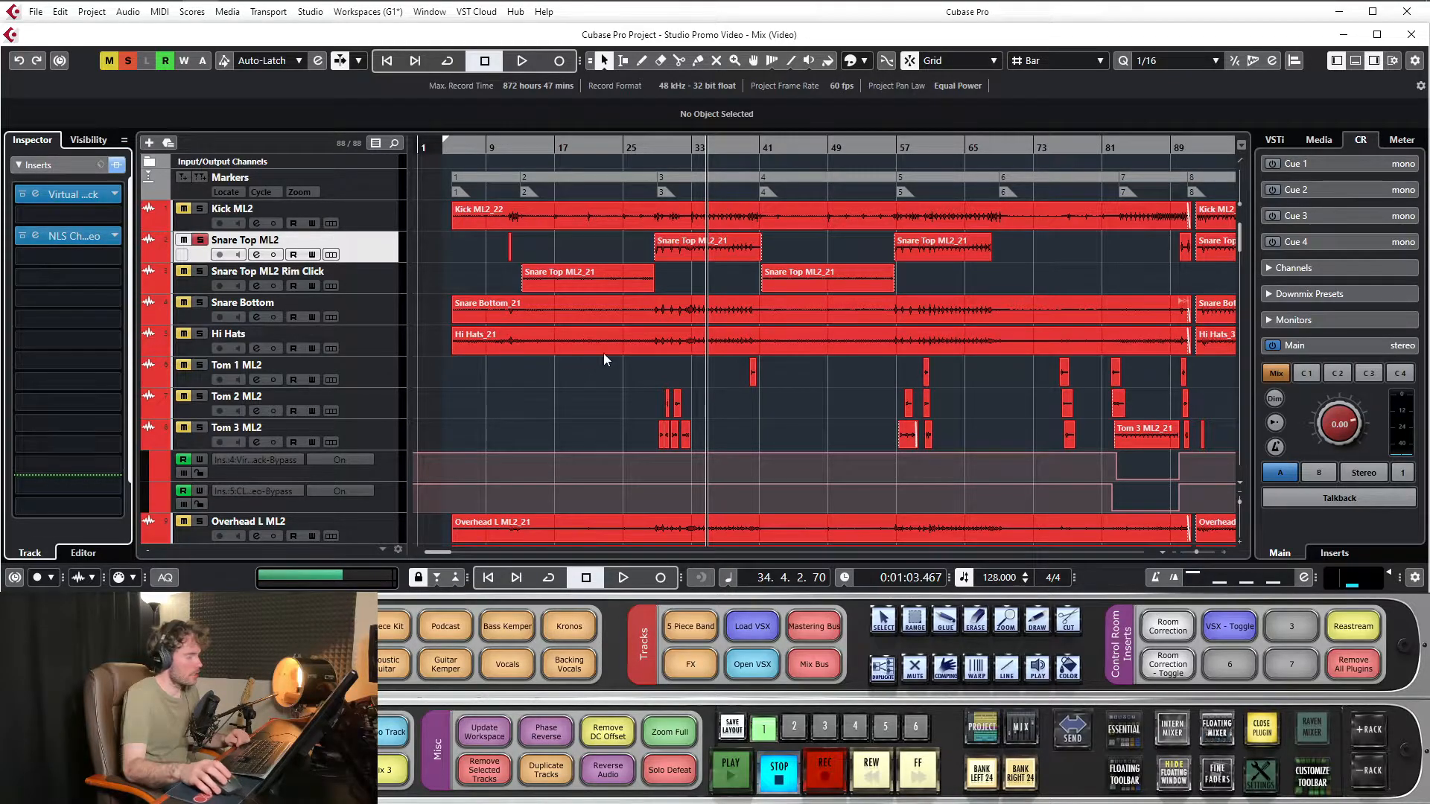
drag(684, 144, 639, 246)
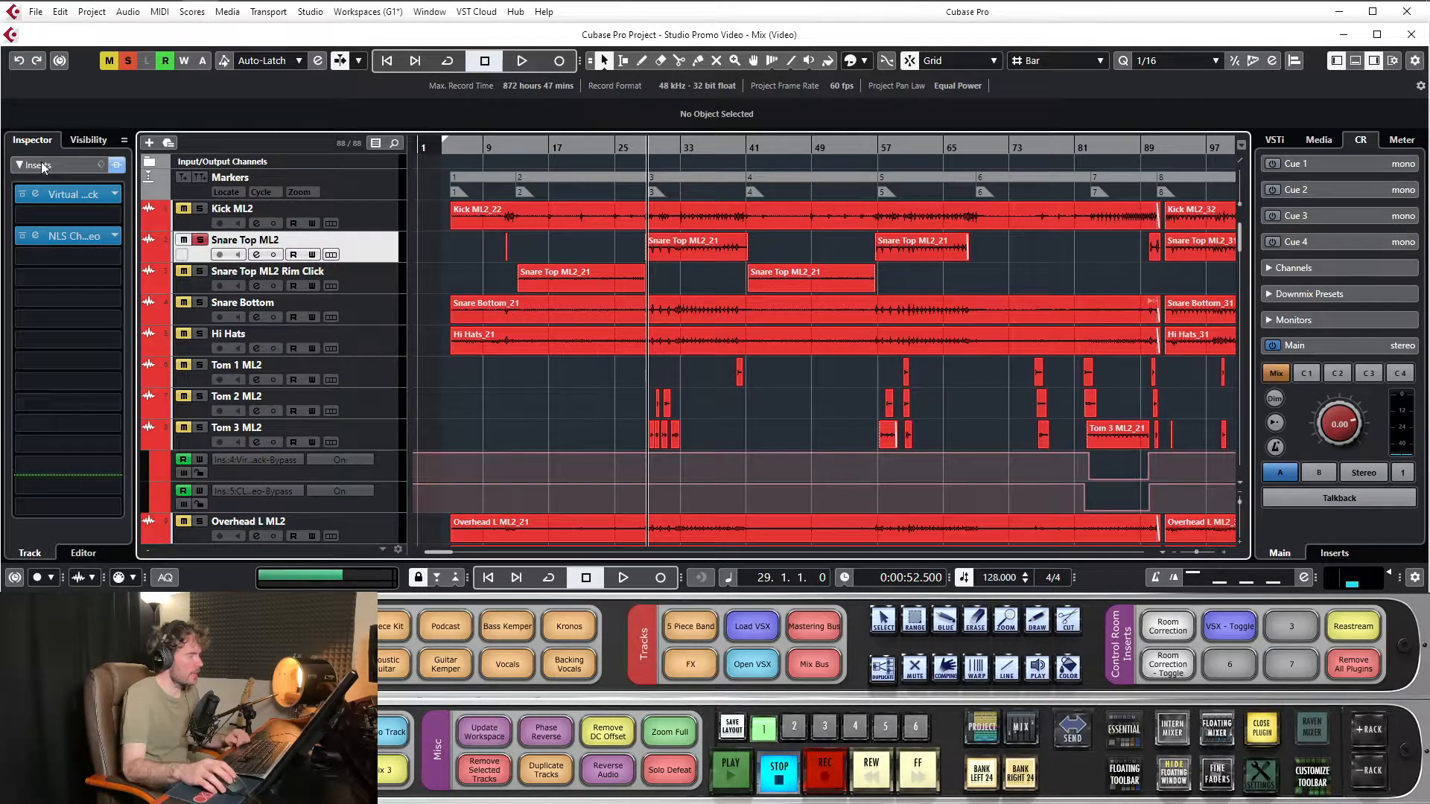
Show the basic track settings in the Inspector and examine the output routing of the kick and snare source tracks
click(67, 163)
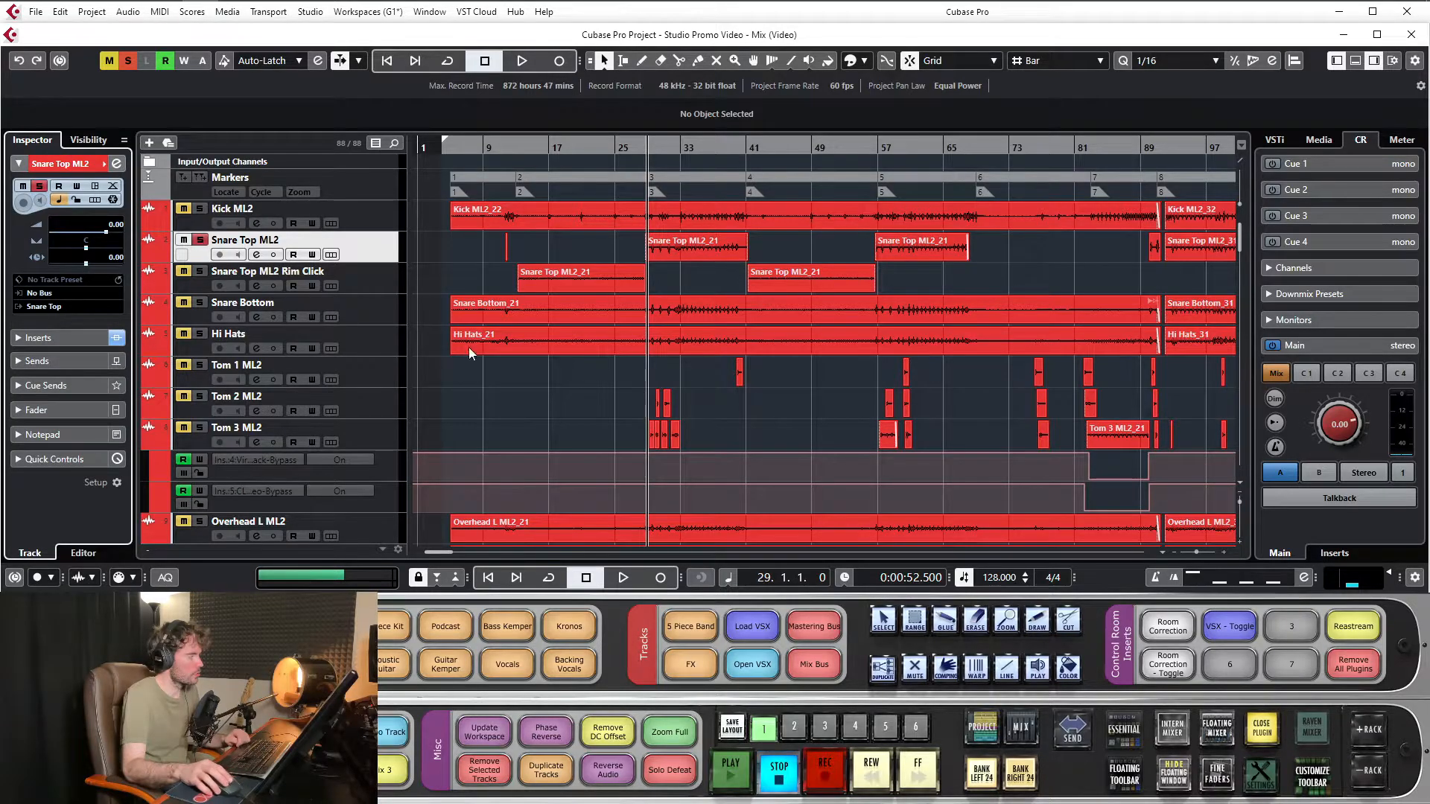
scroll(522, 339, down, 15)
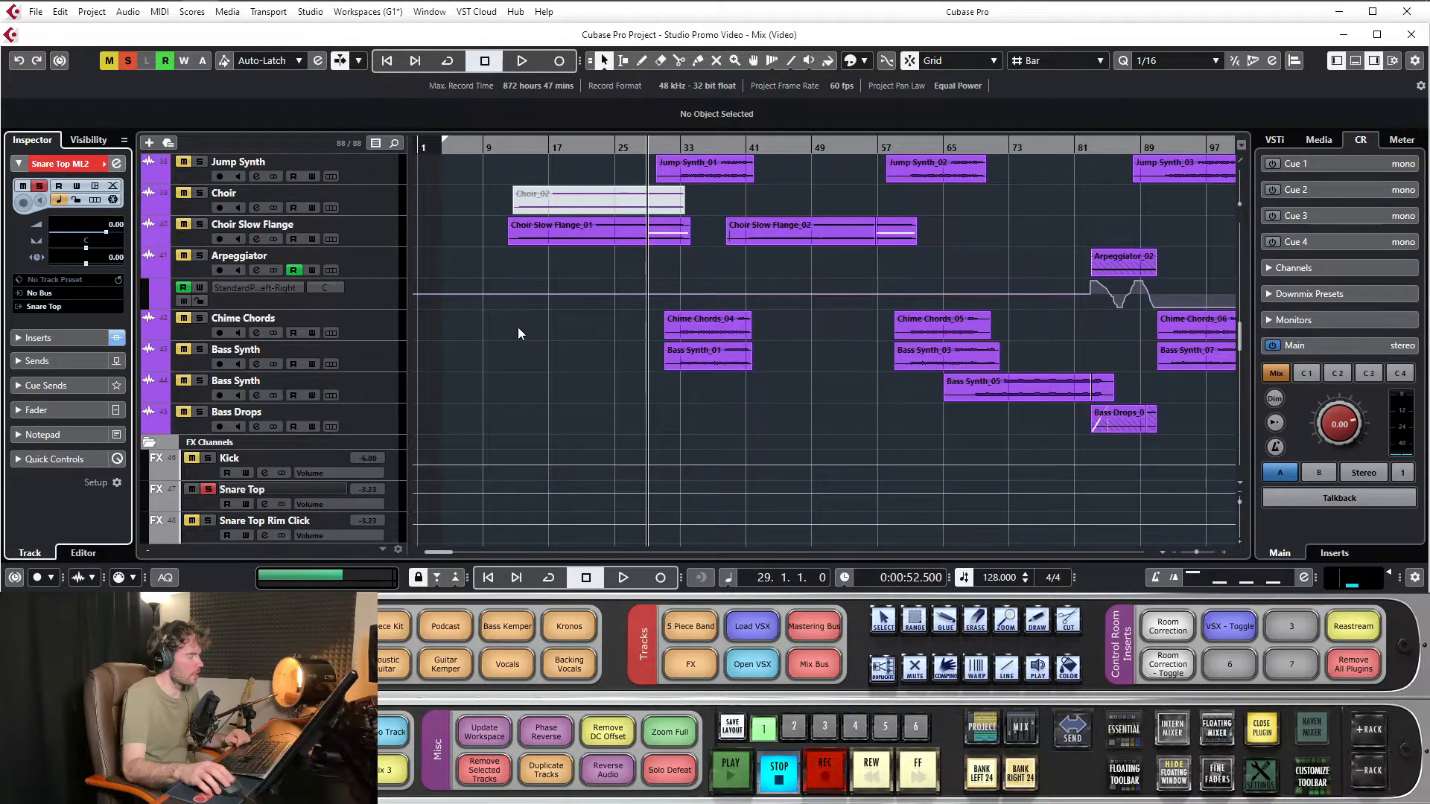
scroll(517, 328, up, 15)
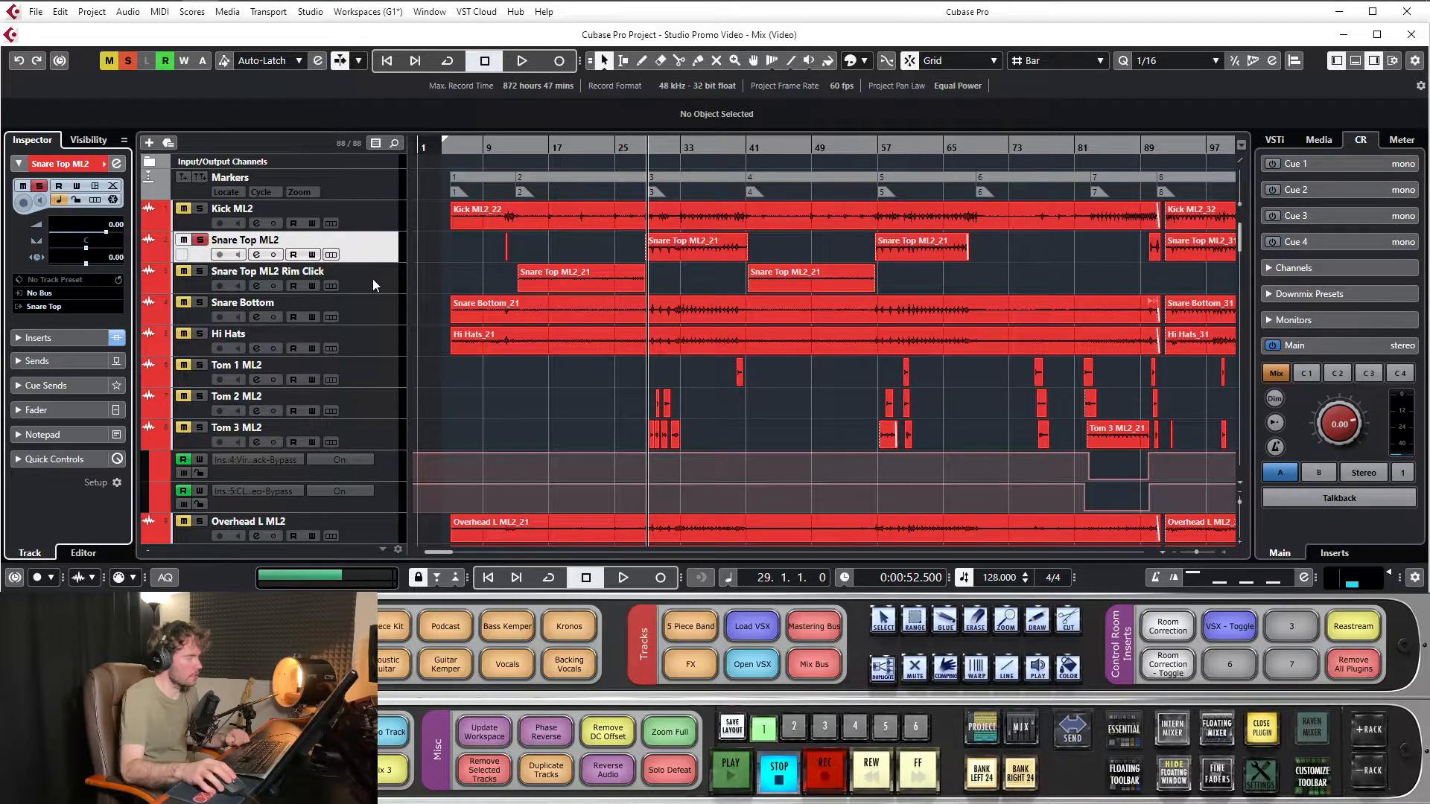
click(391, 214)
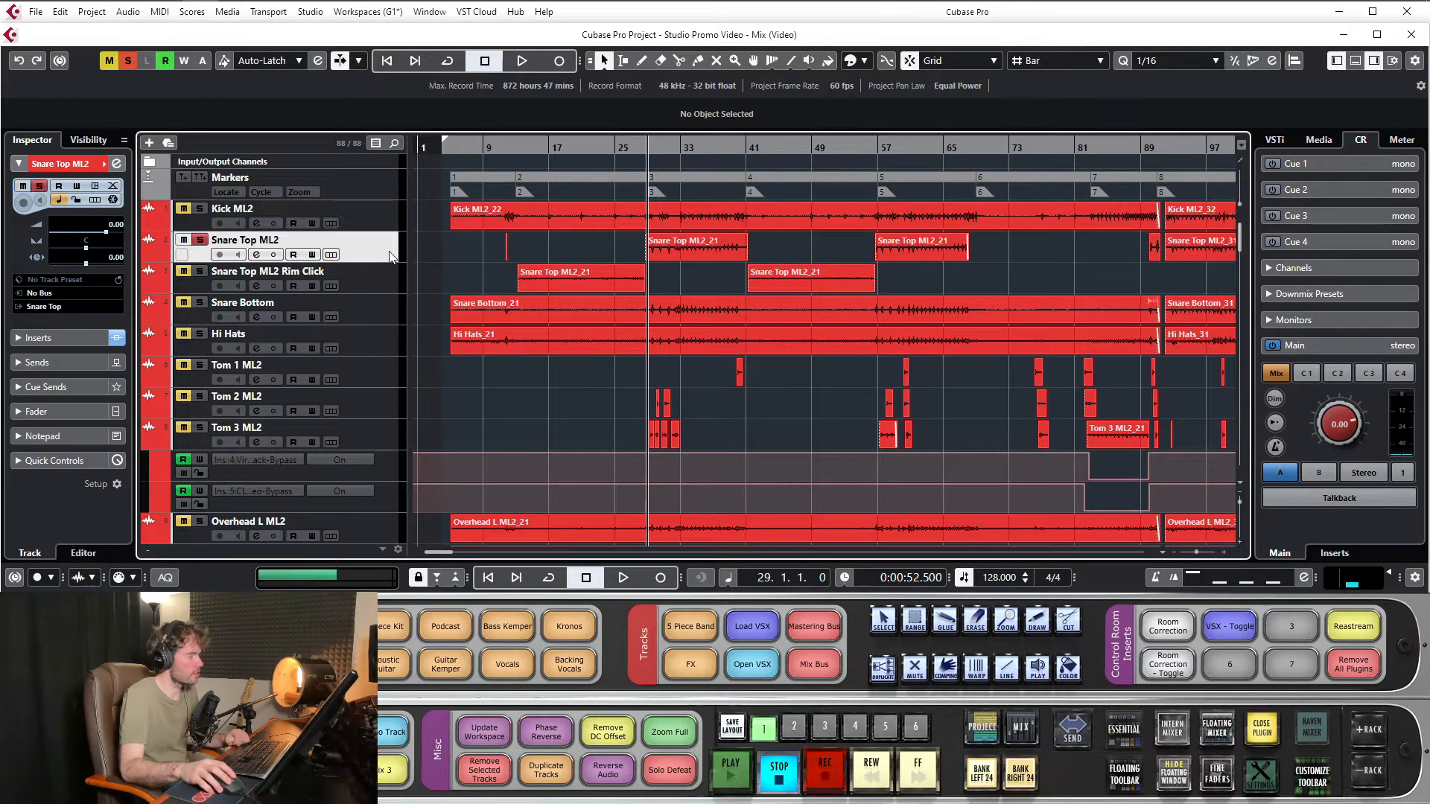
click(388, 253)
click(385, 278)
click(375, 320)
click(382, 274)
click(385, 252)
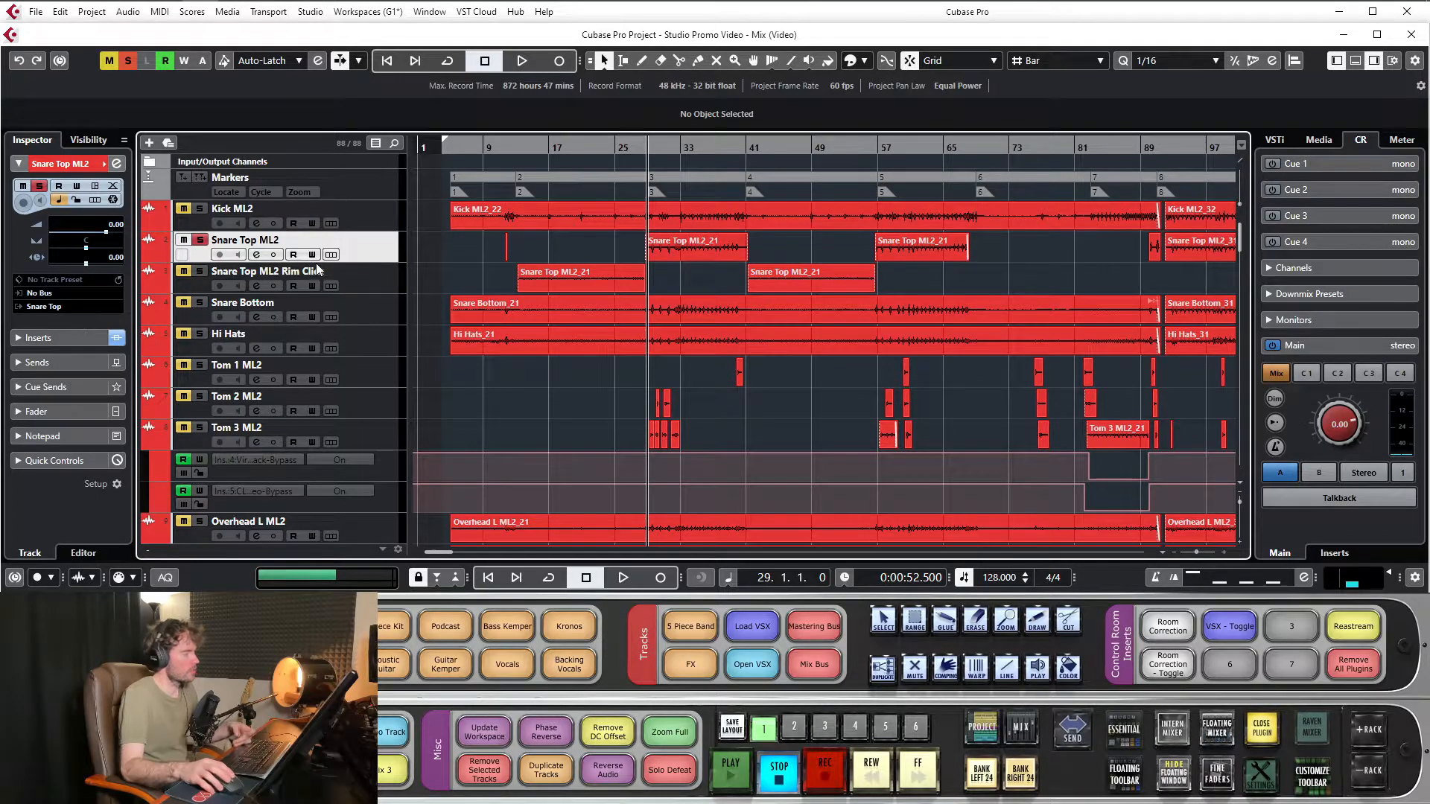
click(382, 277)
click(384, 256)
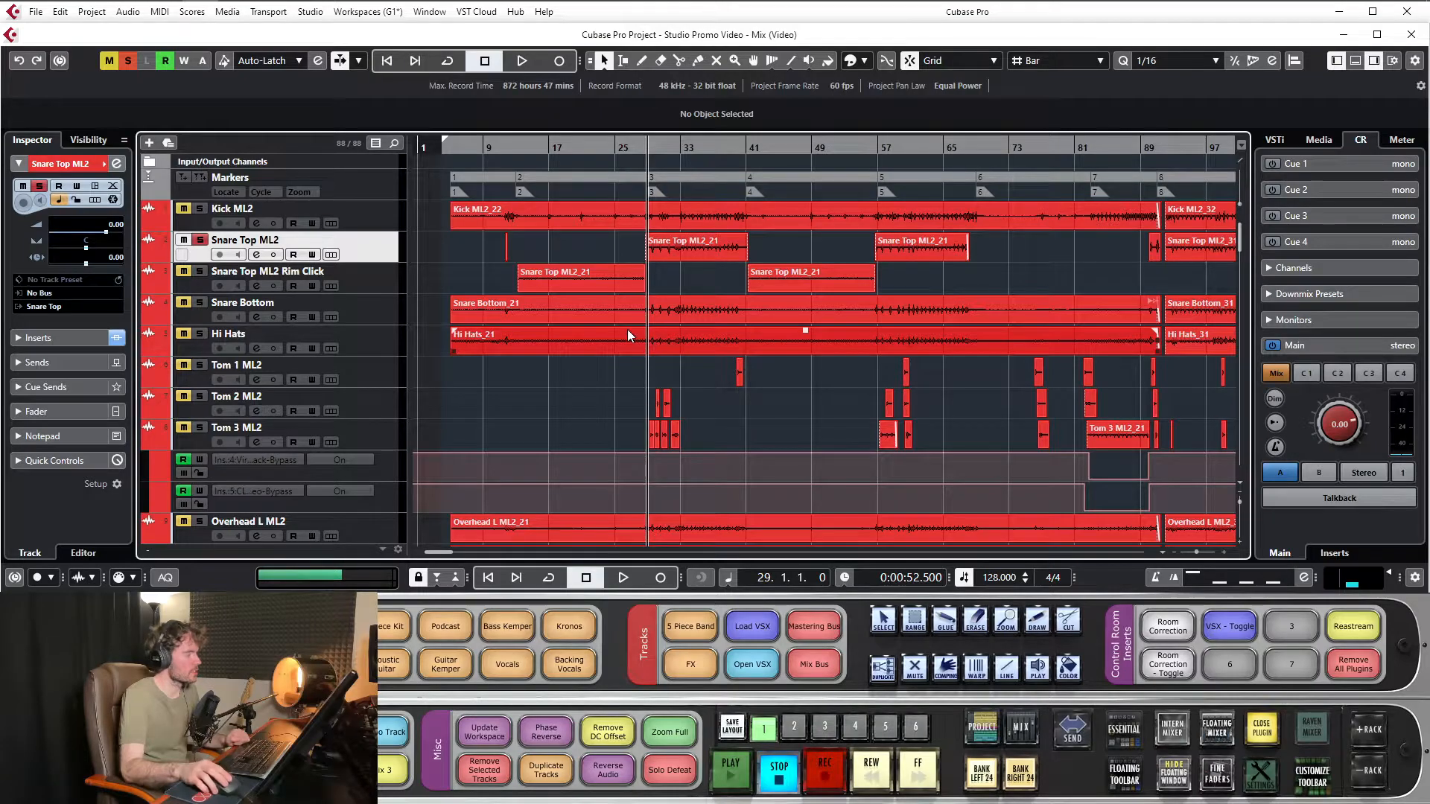
Examine the FX Channels folder and the inserts on its Kick channel
scroll(588, 320, down, 10)
scroll(550, 306, down, 15)
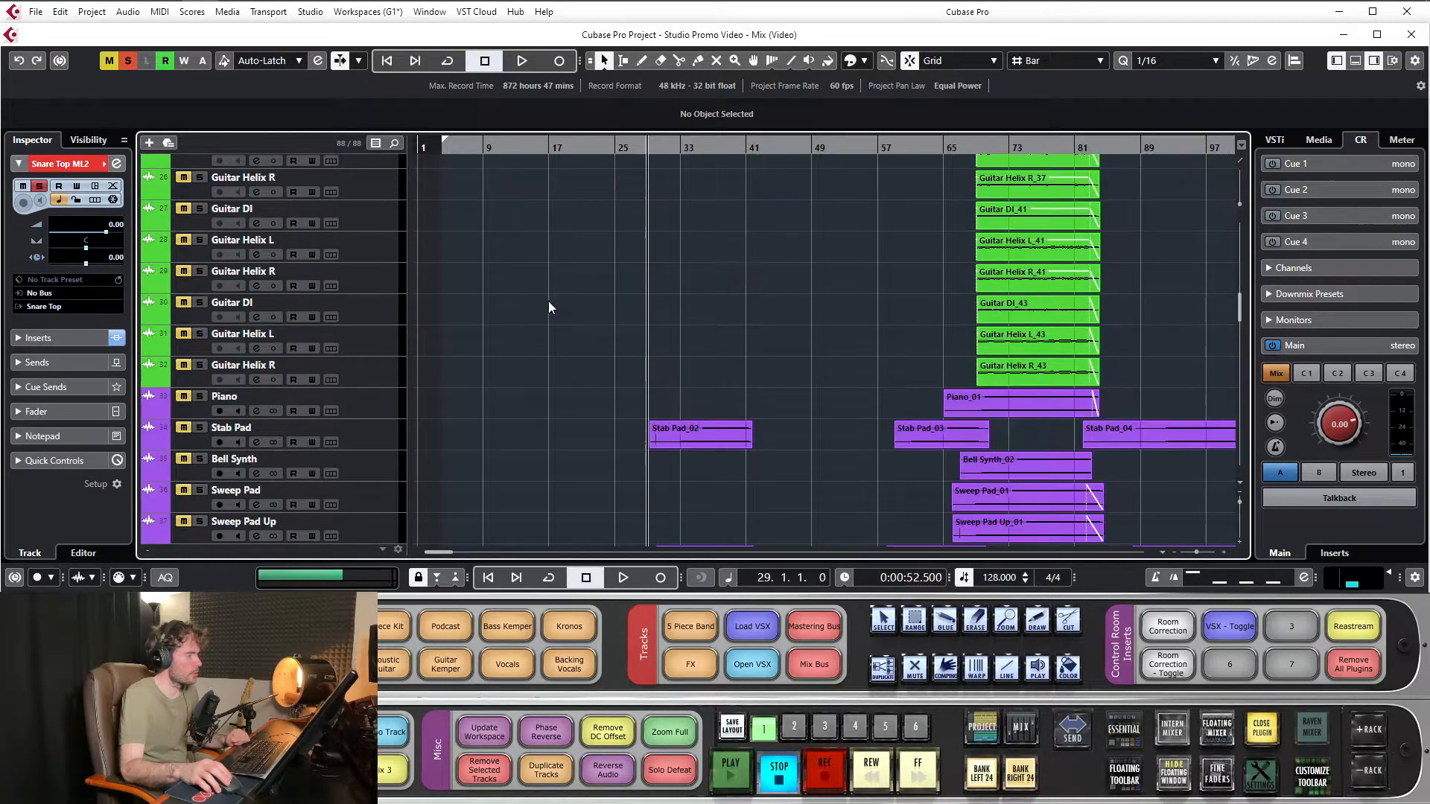
scroll(579, 306, up, 3)
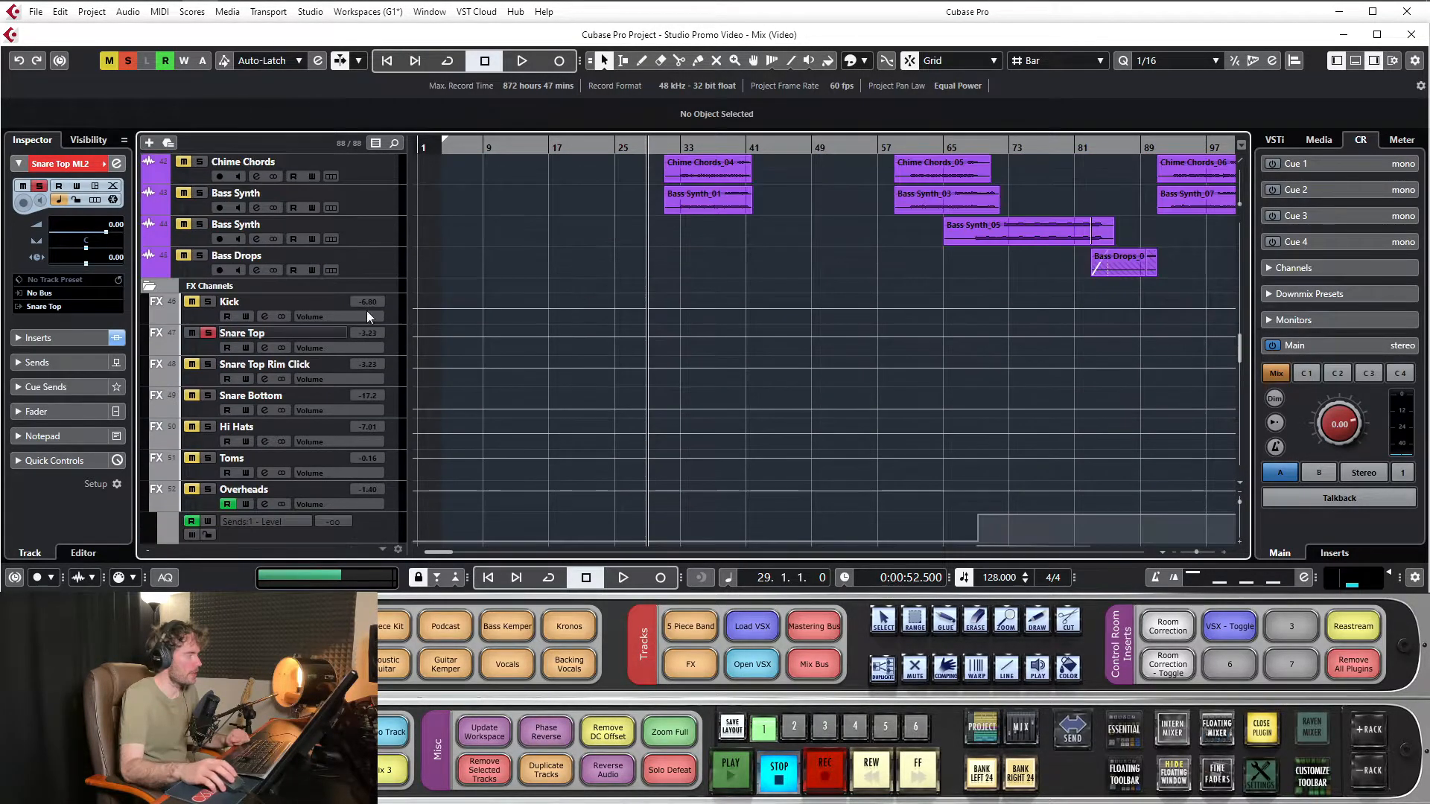
click(227, 289)
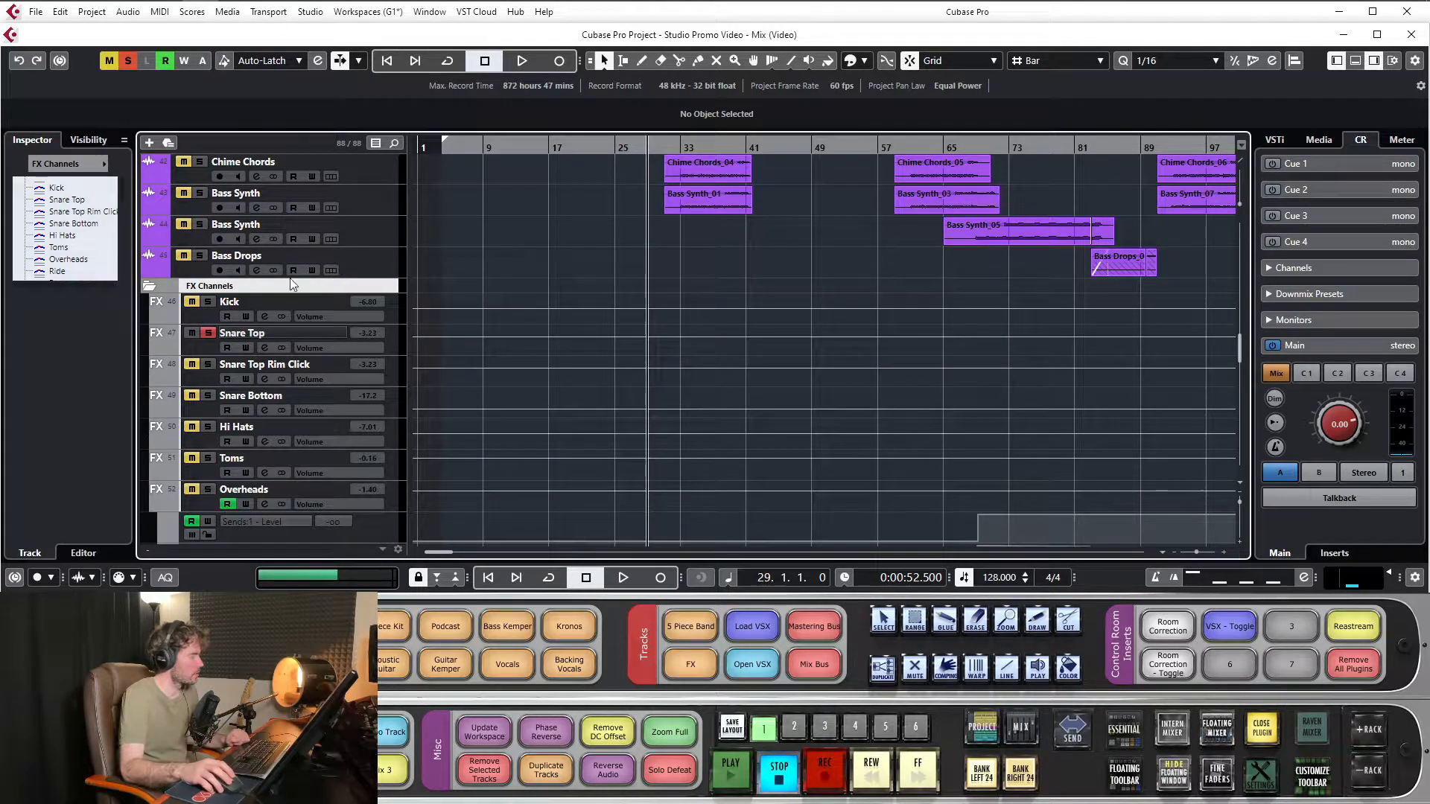
click(314, 305)
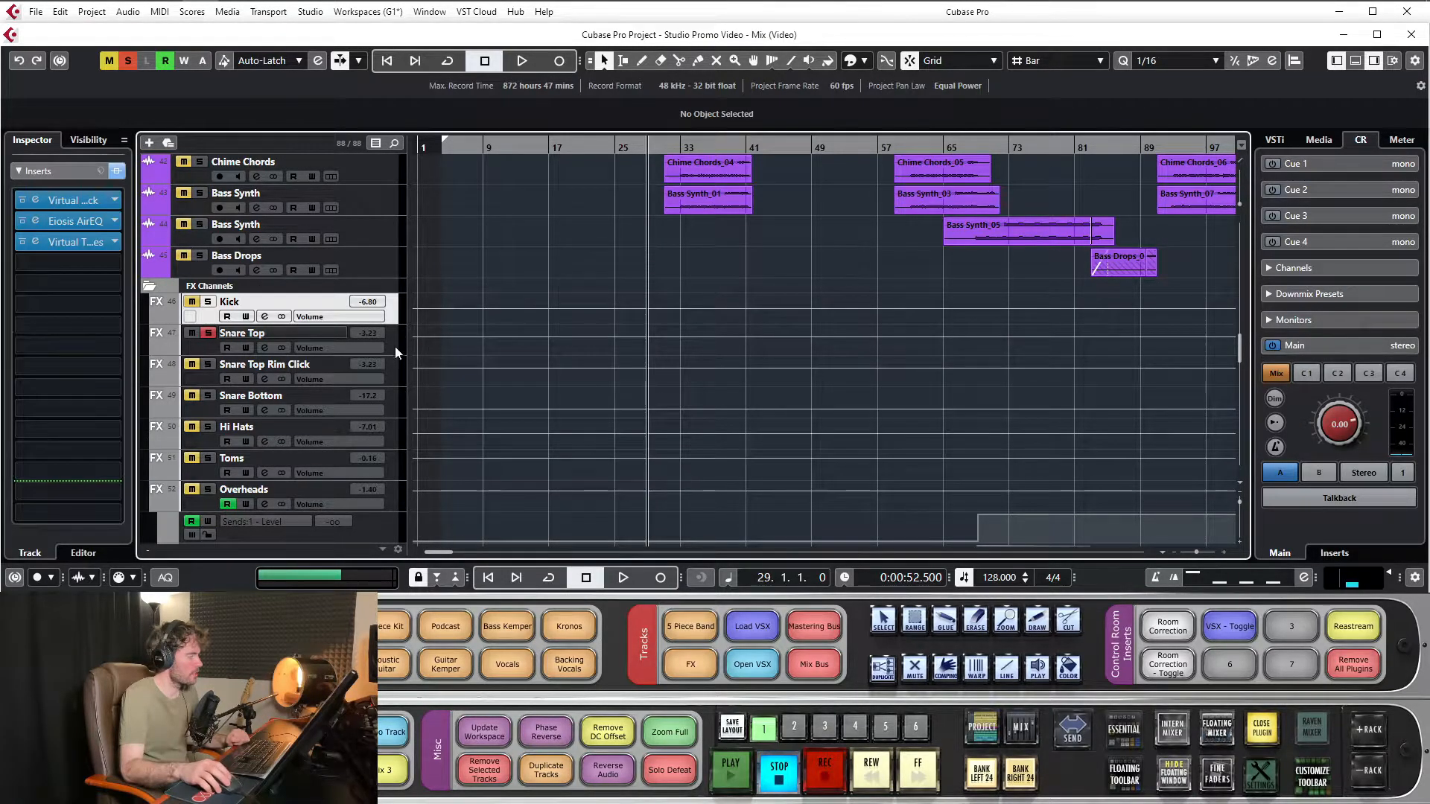
scroll(569, 364, down, 2)
scroll(569, 365, up, 4)
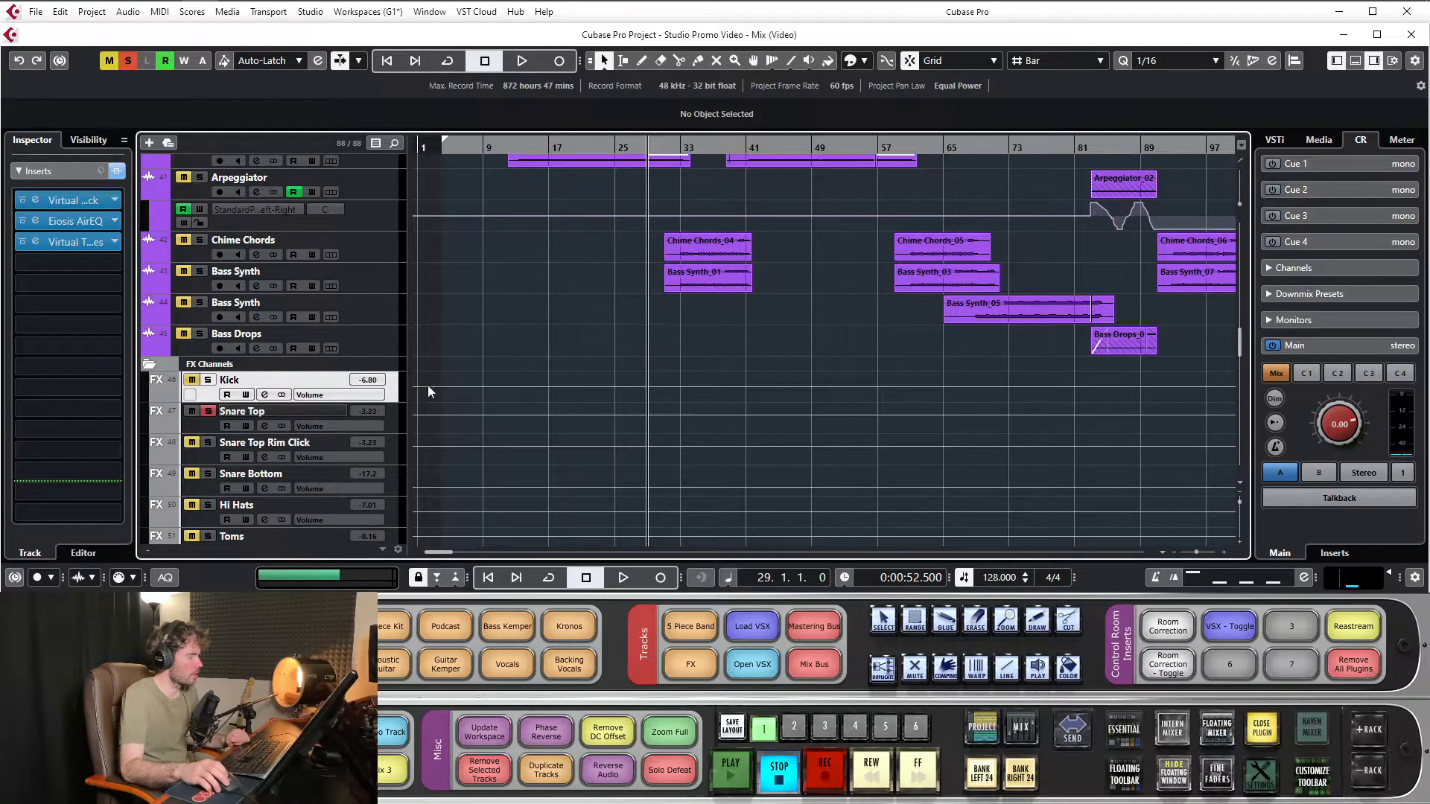
Step through the source drum tracks from Kick ML2 to Hi Hats to check where each one is routed
scroll(527, 359, up, 10)
click(377, 216)
click(375, 246)
click(382, 277)
click(385, 307)
click(377, 345)
Review the inserts on the Kick, snare and Hi Hats FX channels, finishing on Snare Top
scroll(605, 346, down, 15)
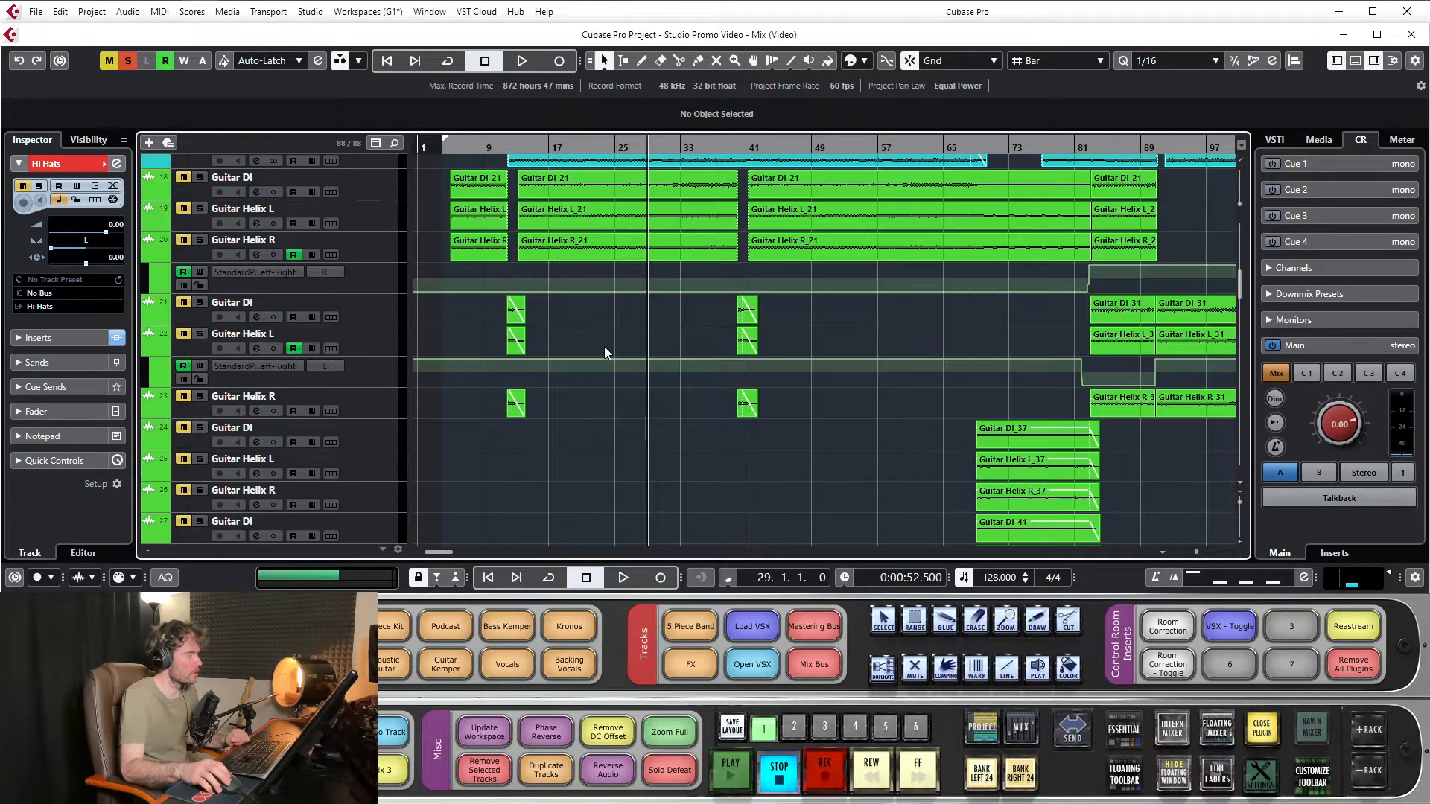
click(300, 236)
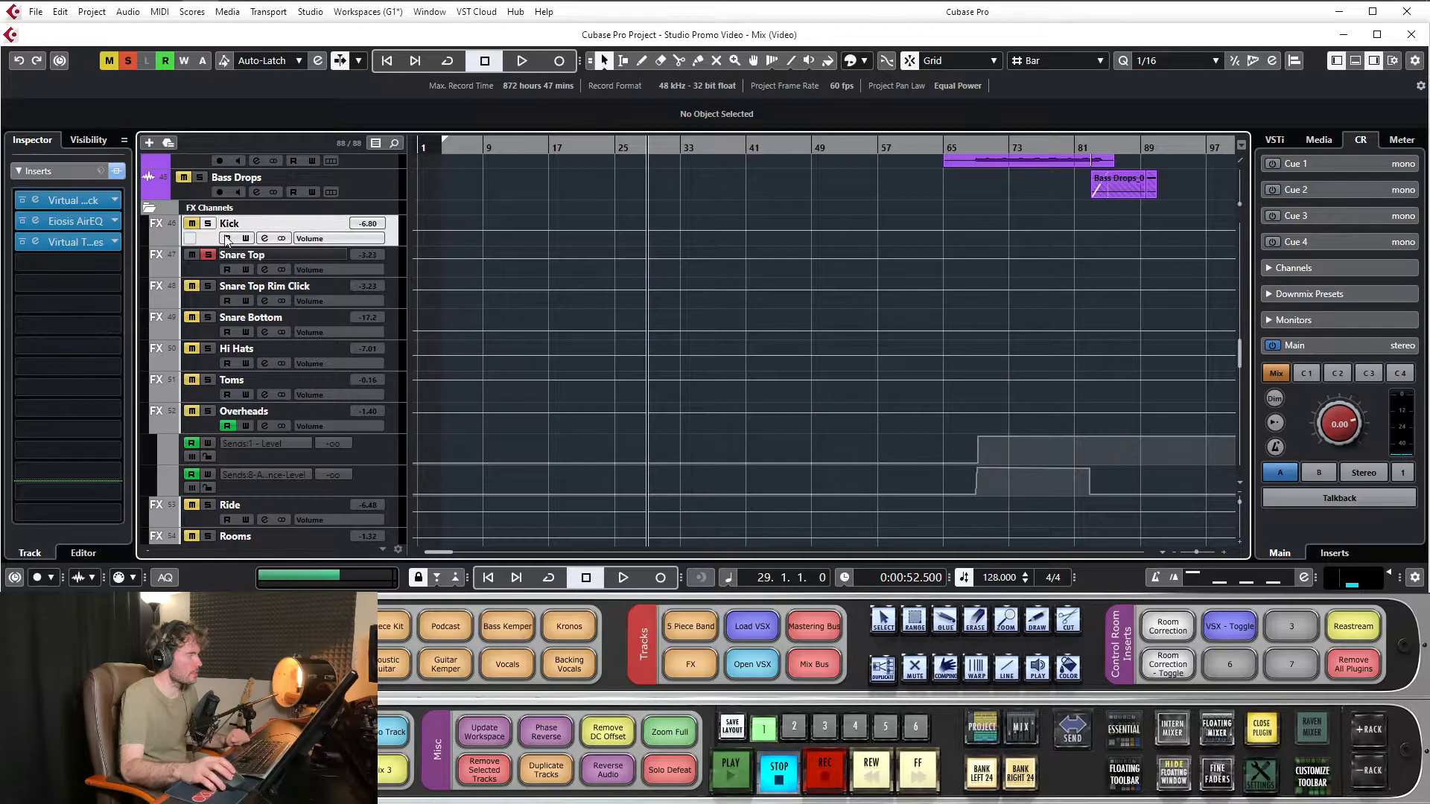
click(301, 295)
click(302, 322)
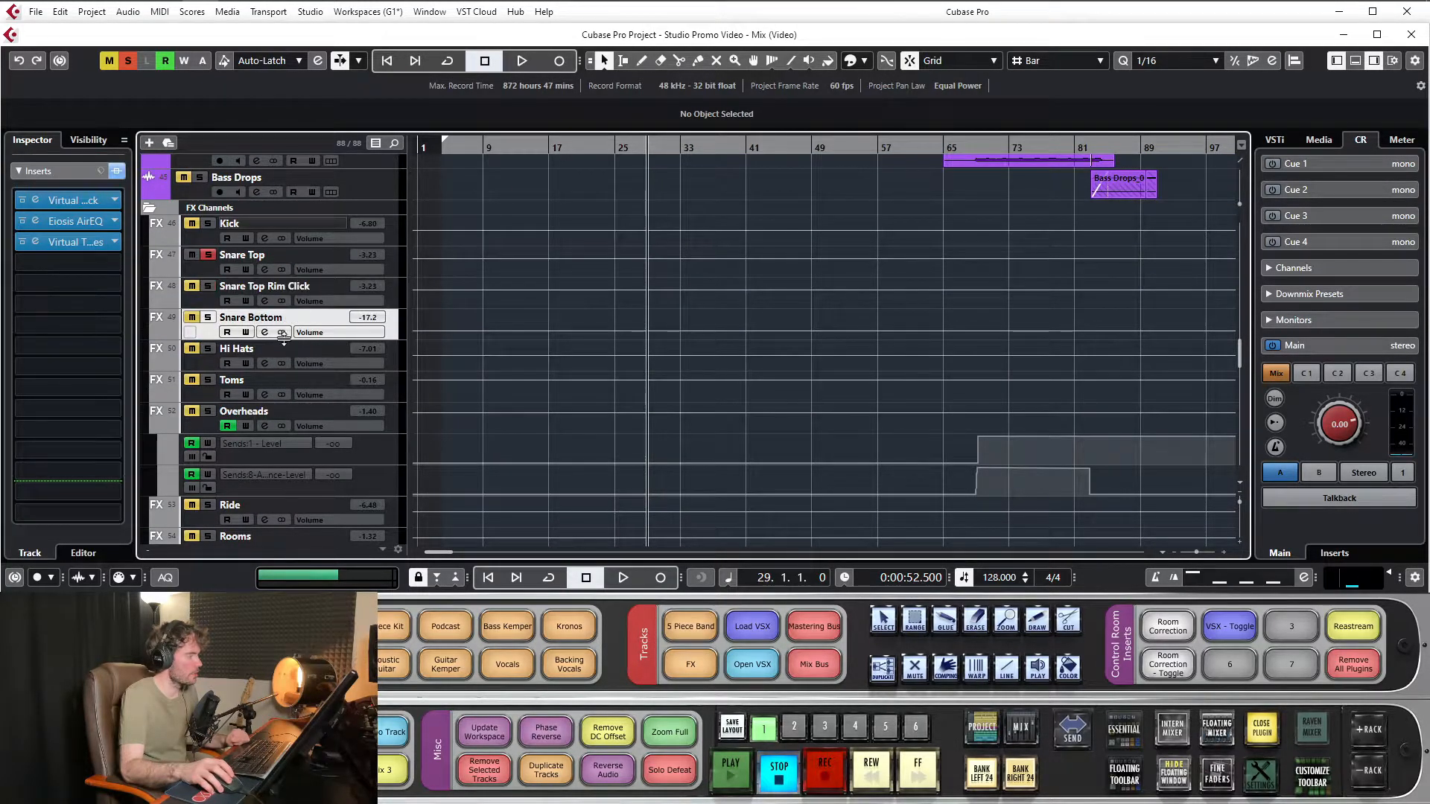
click(288, 351)
click(290, 256)
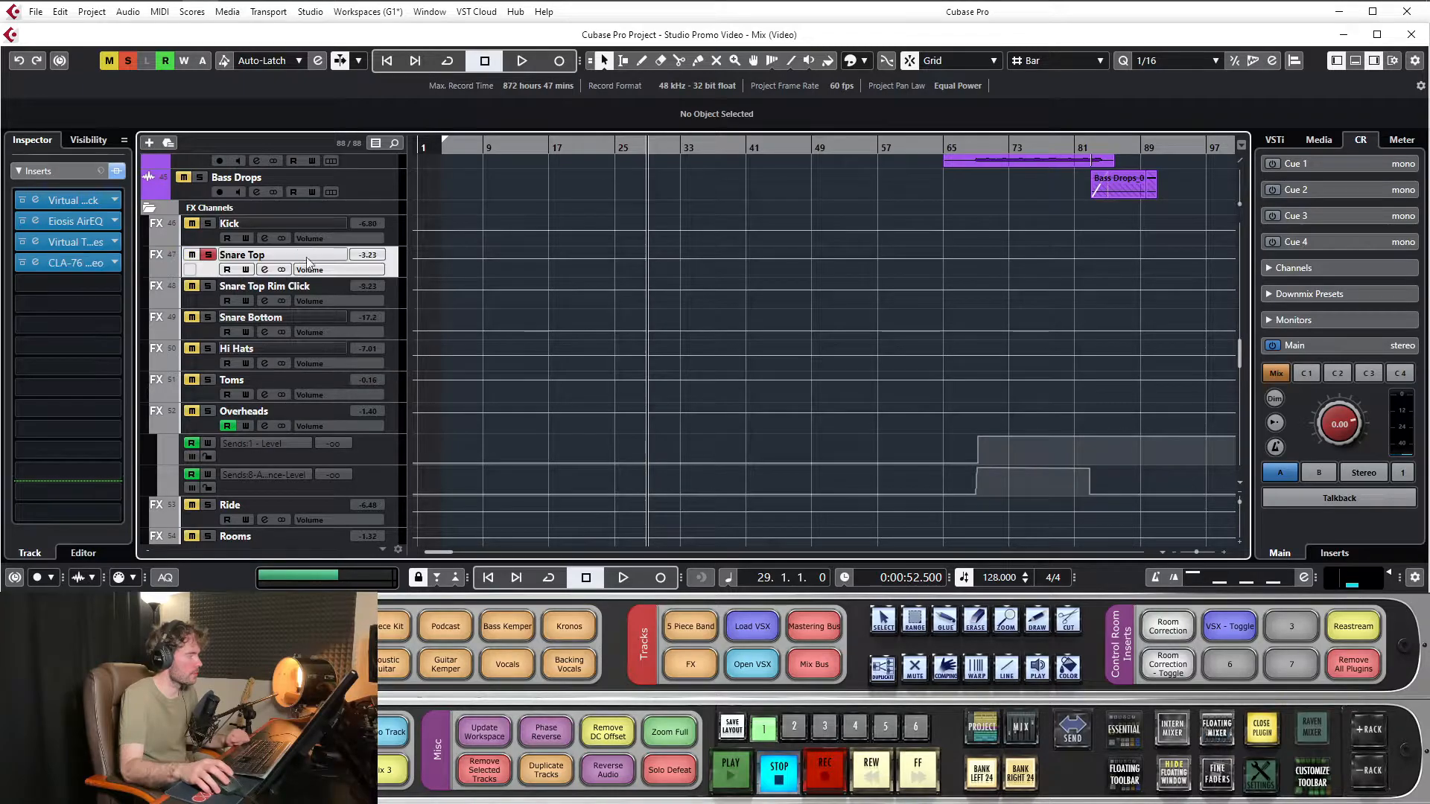
Select the Snare Top ML2 track and set up cycle playback from bar 29 to bar 41
scroll(643, 324, up, 15)
click(412, 241)
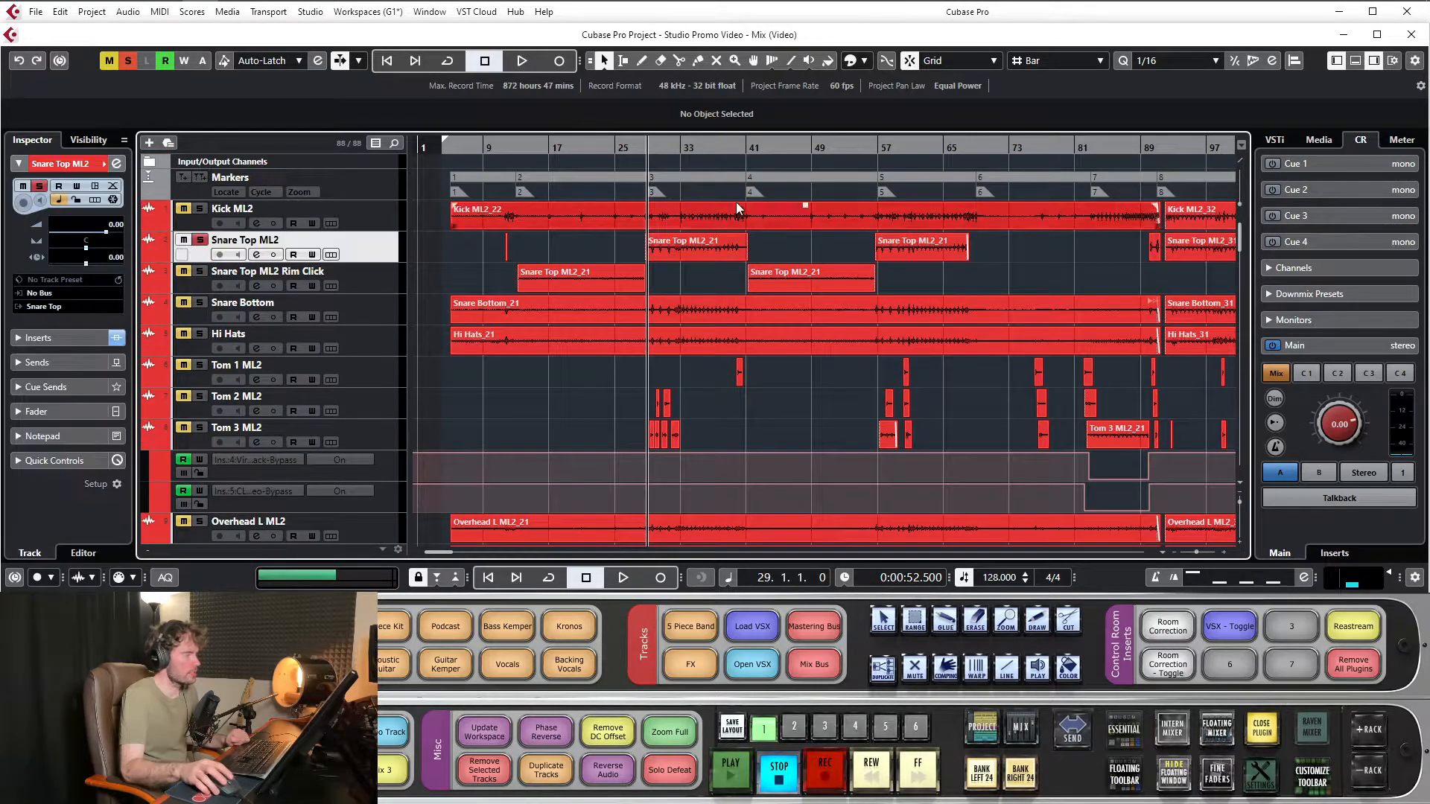
drag(445, 144, 959, 152)
drag(689, 149, 679, 179)
drag(589, 137, 838, 164)
click(600, 151)
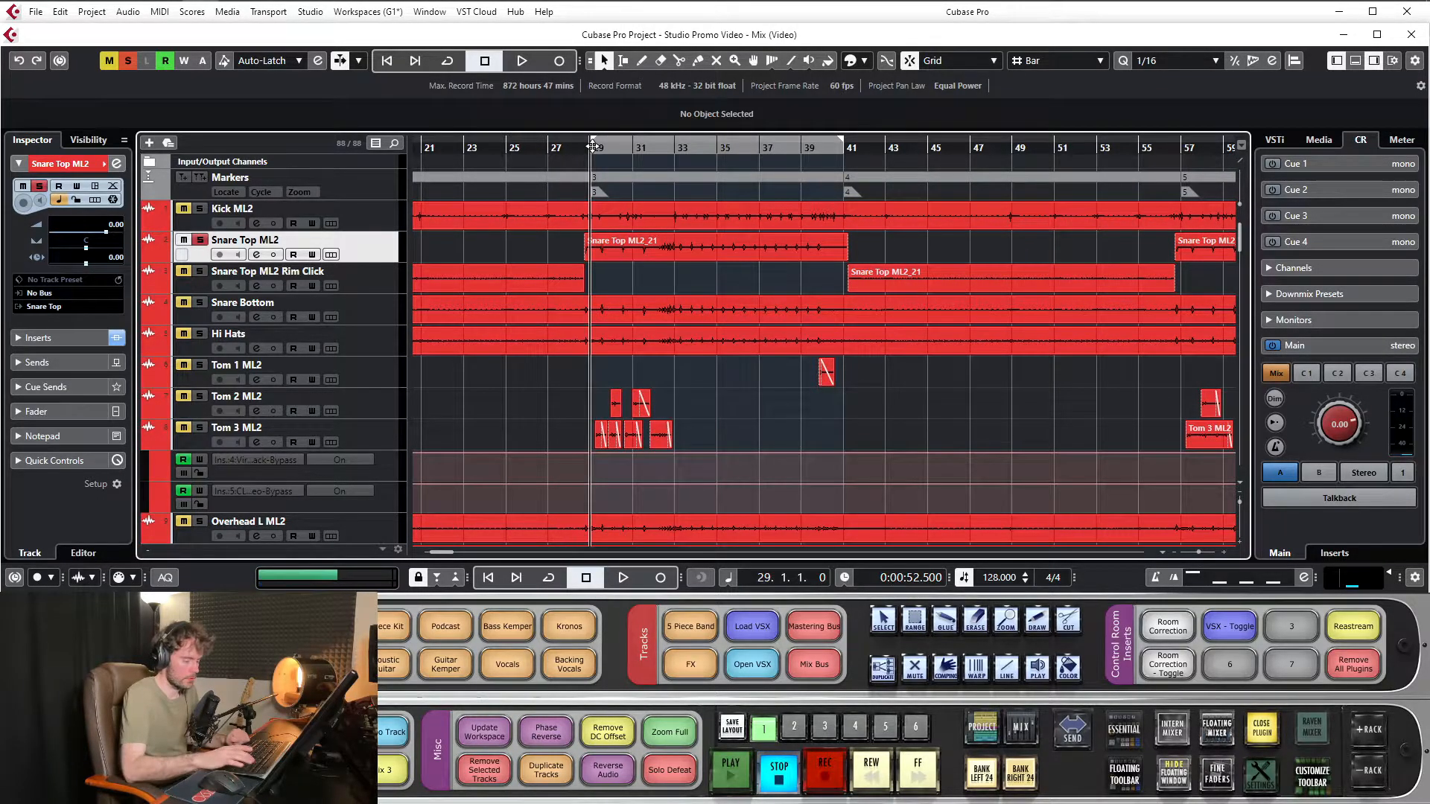
key(KP_Divide)
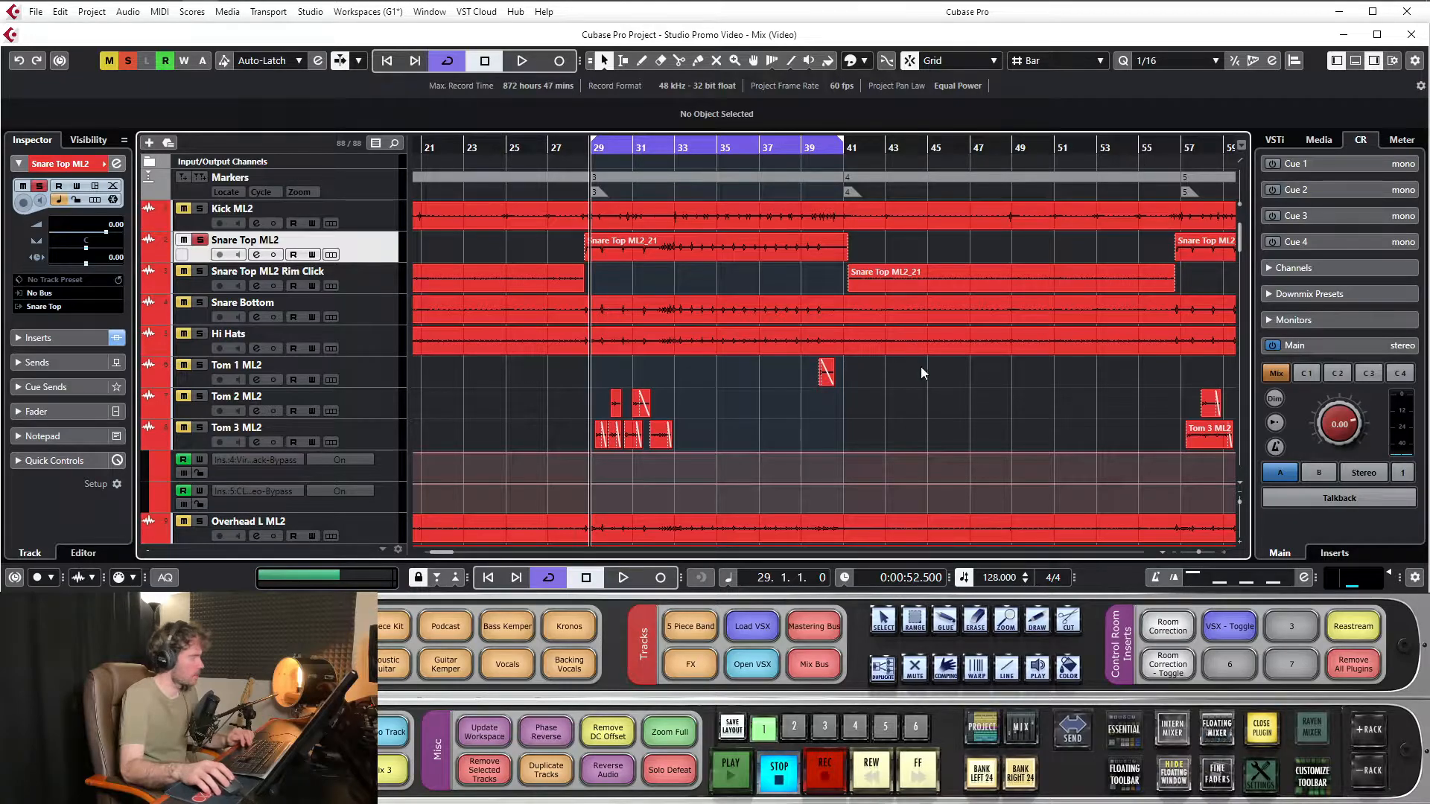
Audition the looped snare section with the Control Room inserts page shown, and return the playhead to bar 29
key(space)
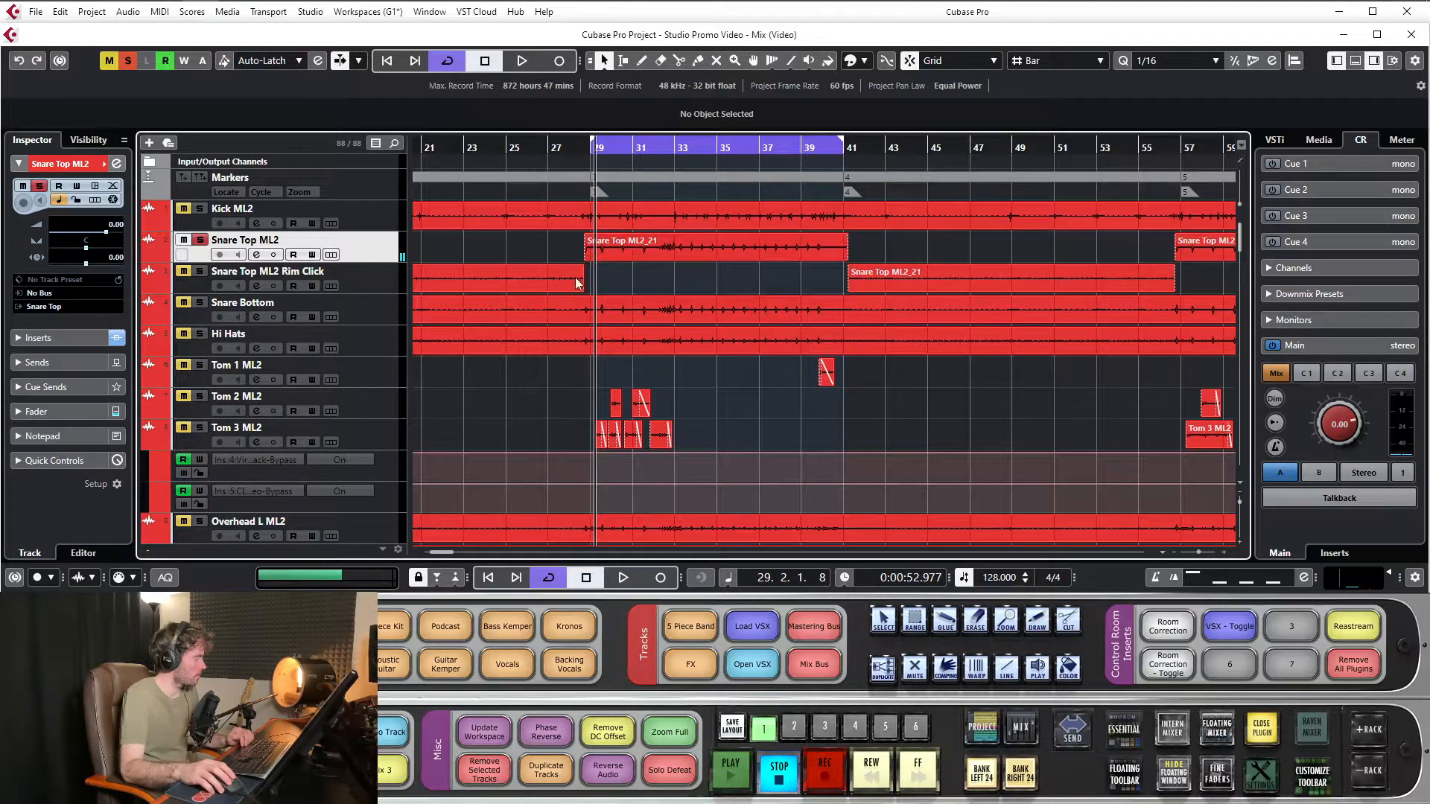
click(1287, 554)
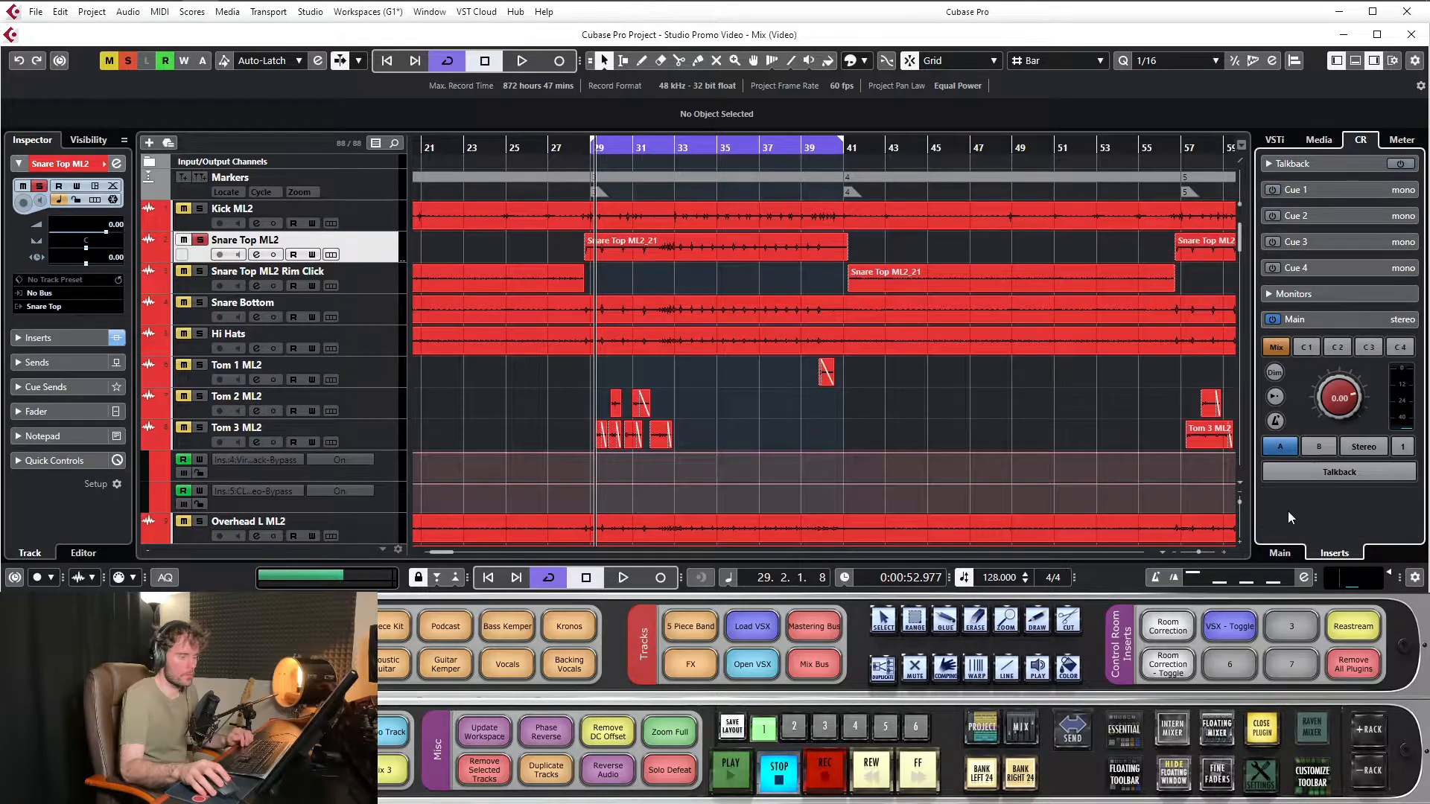
key(space)
key(space)
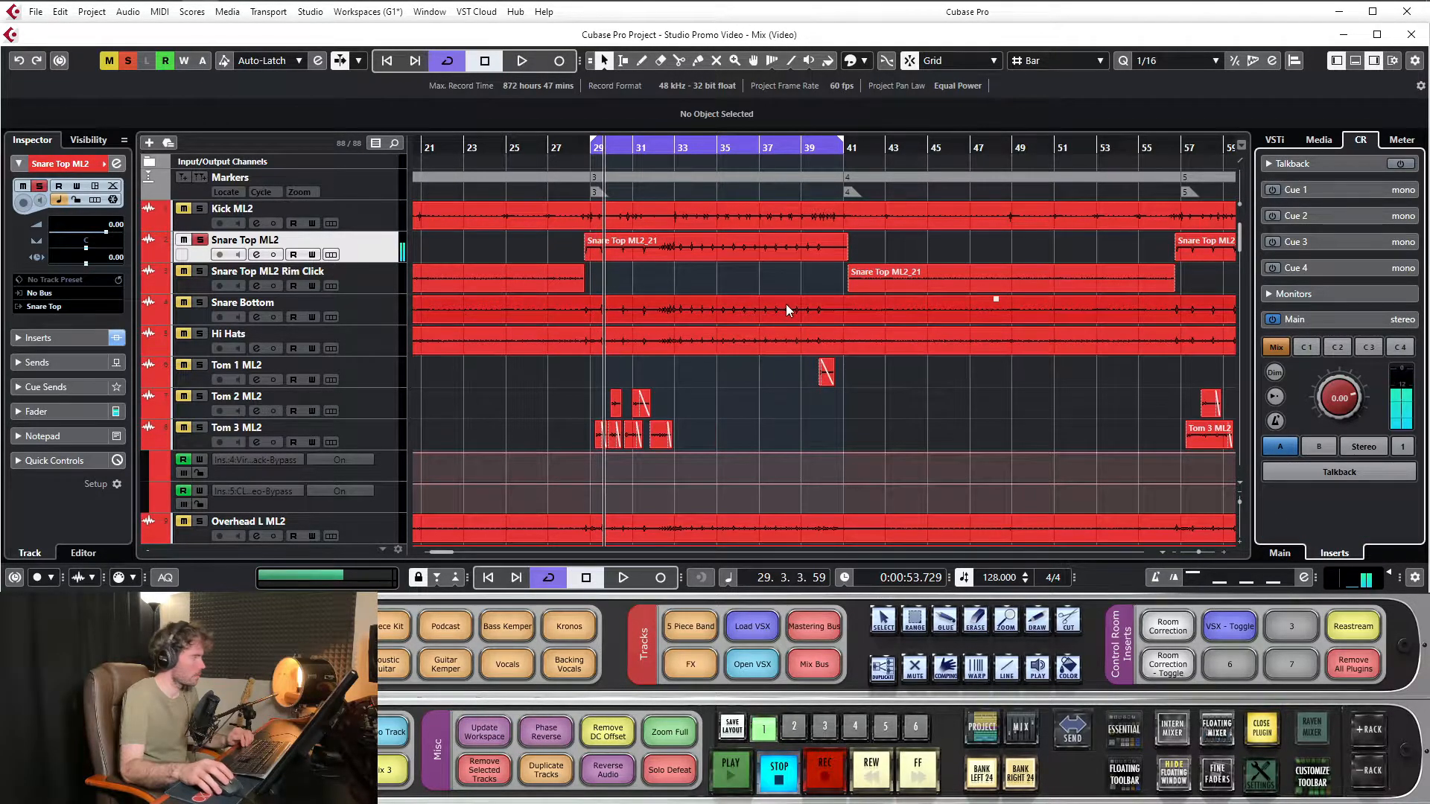
click(607, 152)
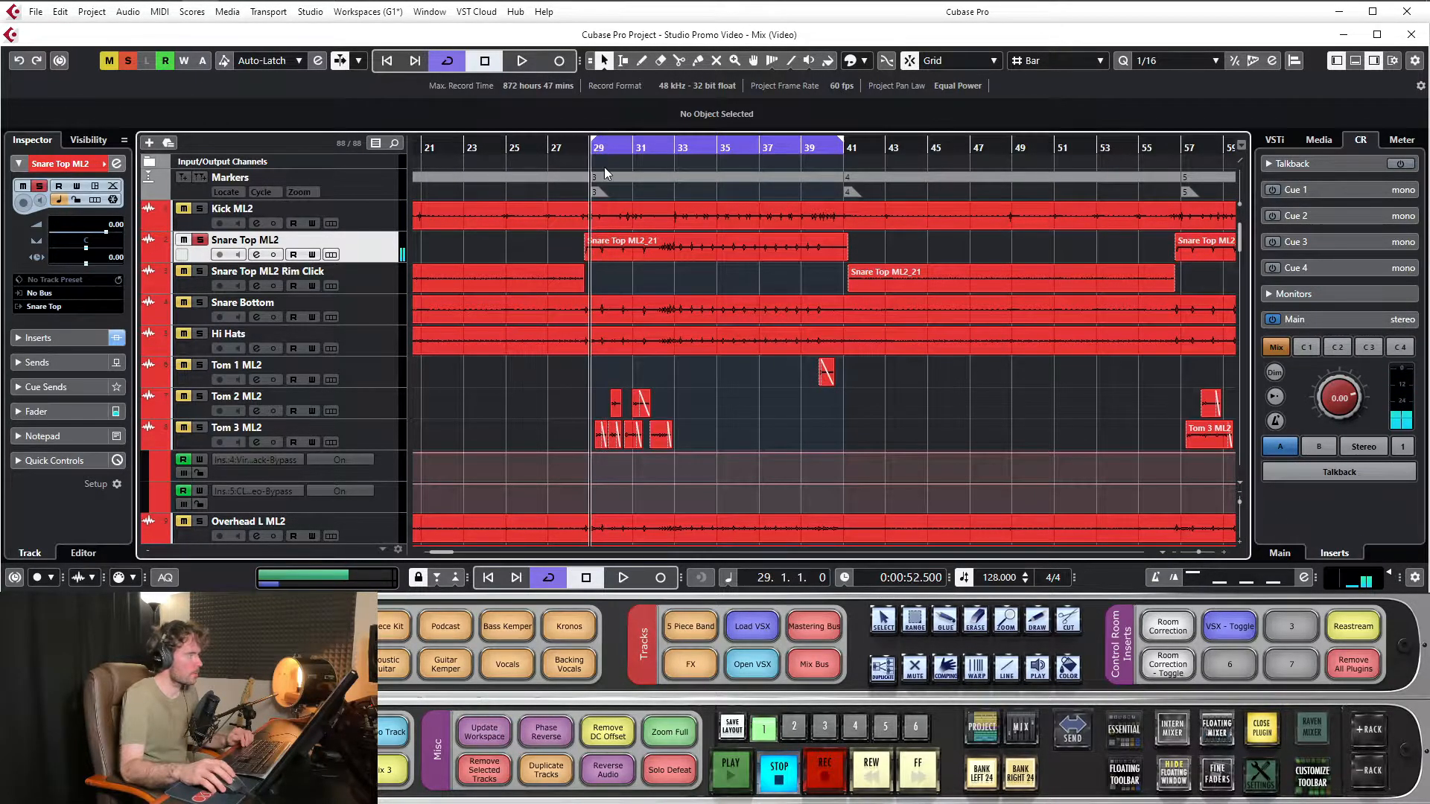
Show the Snare Top ML2 track's inserts and enlarge the track to view its event across bars 29 to 41
click(73, 337)
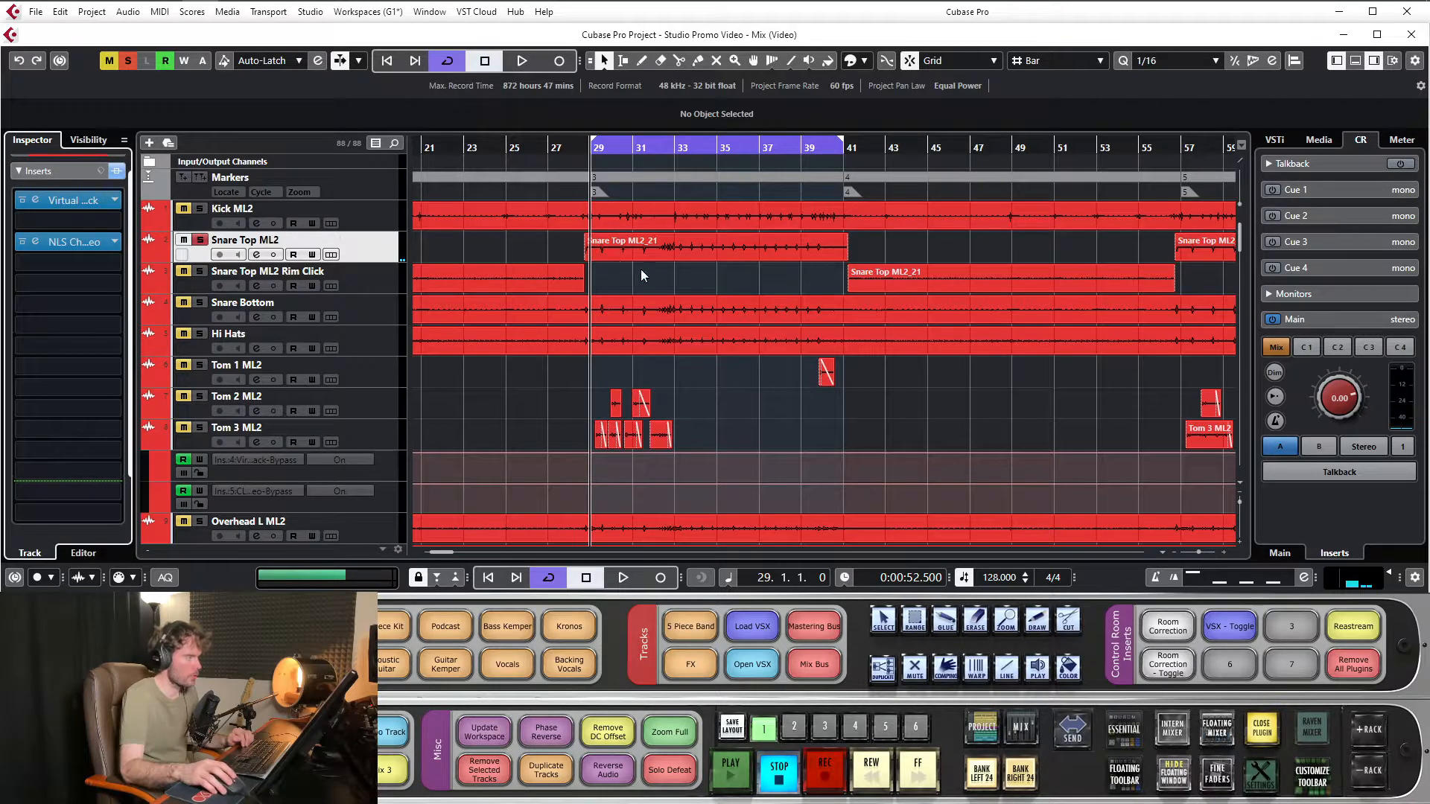
drag(593, 152, 572, 167)
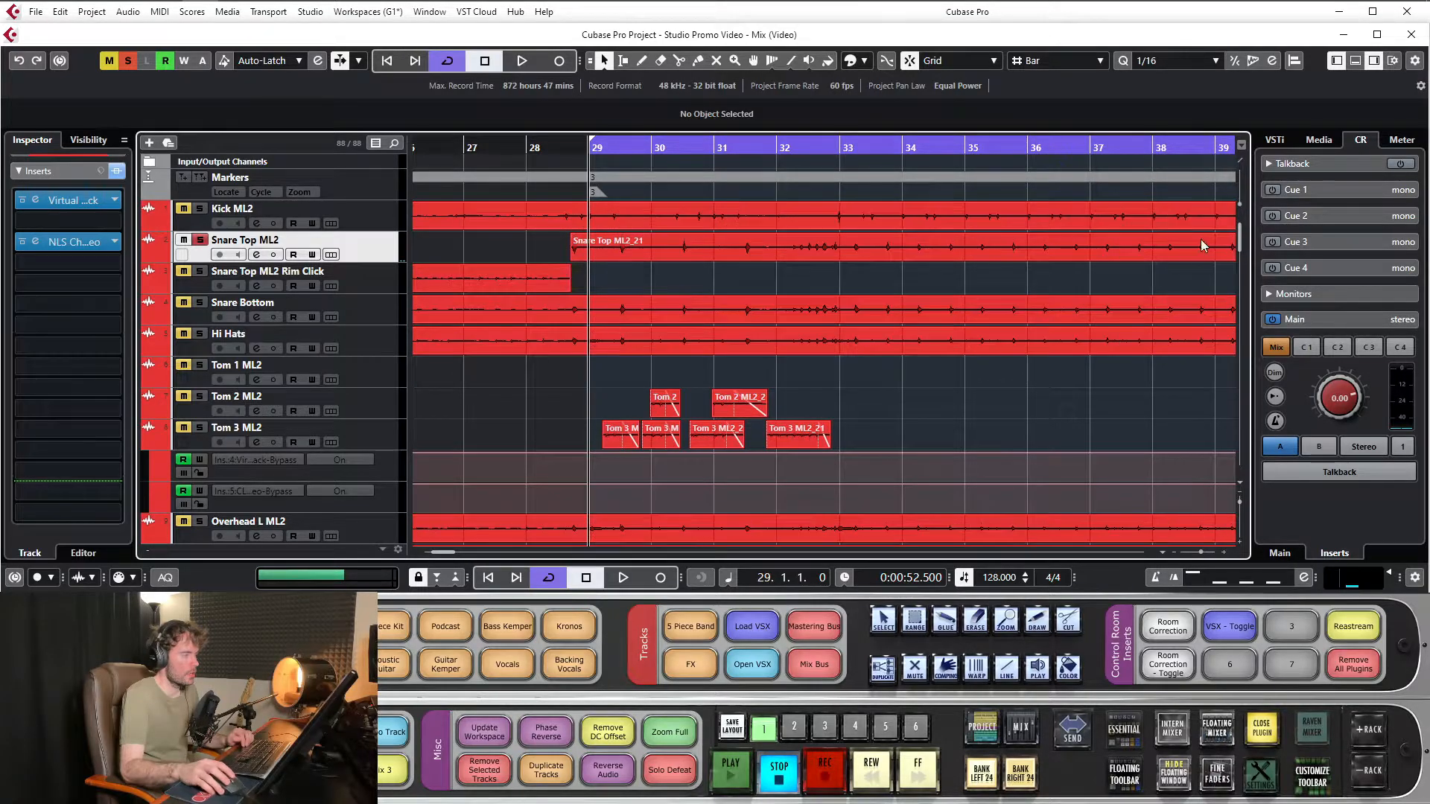
click(862, 243)
drag(777, 149, 625, 142)
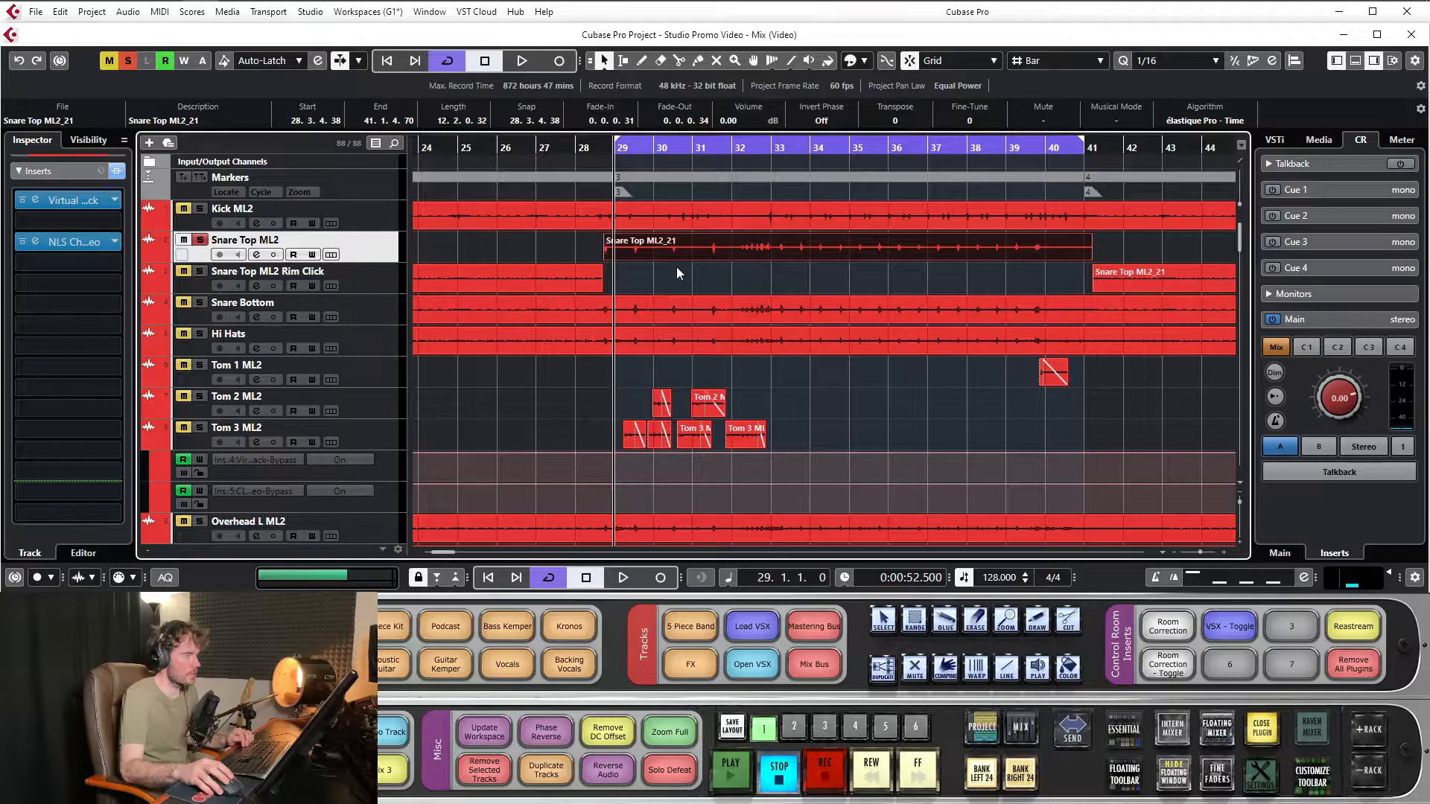
key(z)
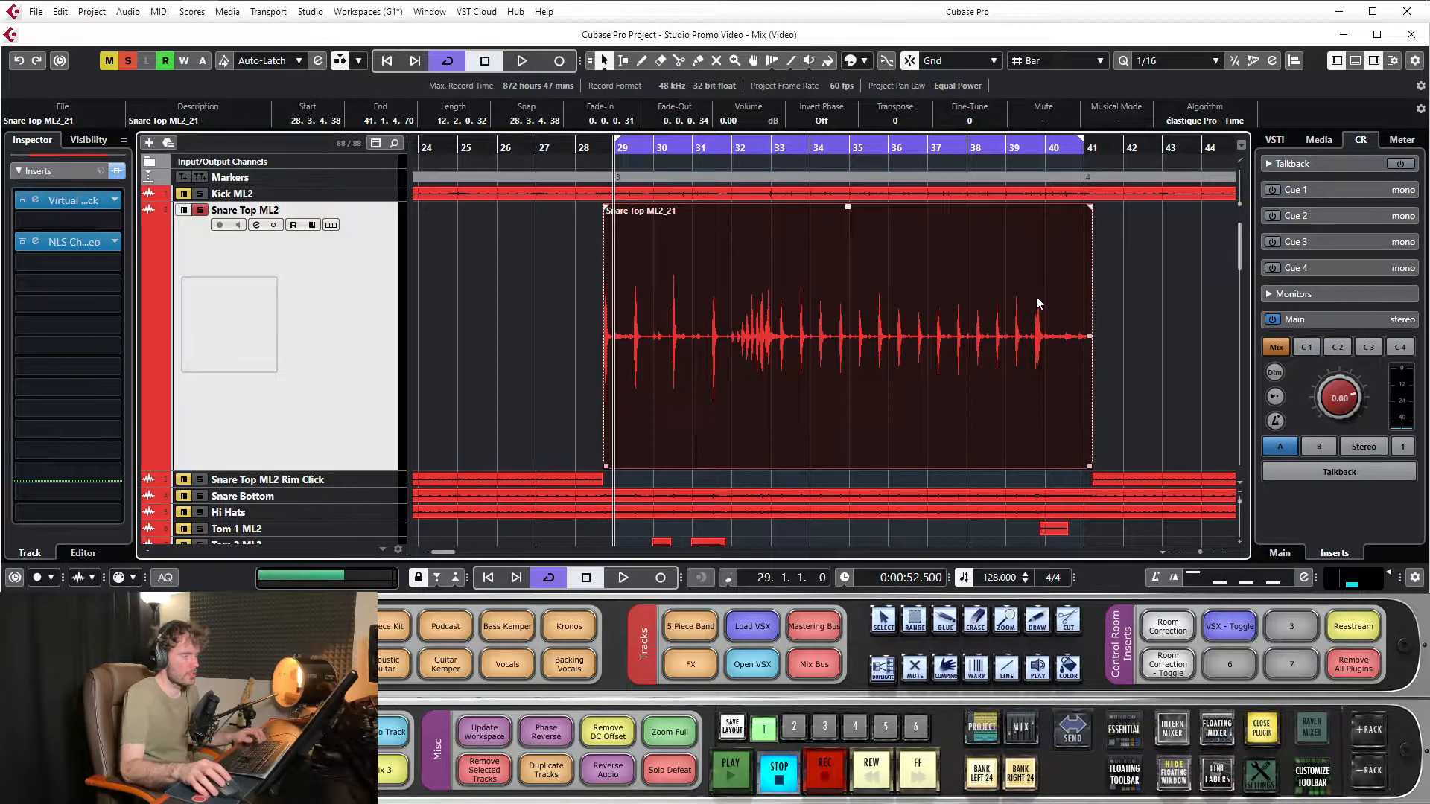
Magnify the Snare Top ML2 waveform to examine its transients around bar 30, and restore the normal waveform height
click(1129, 307)
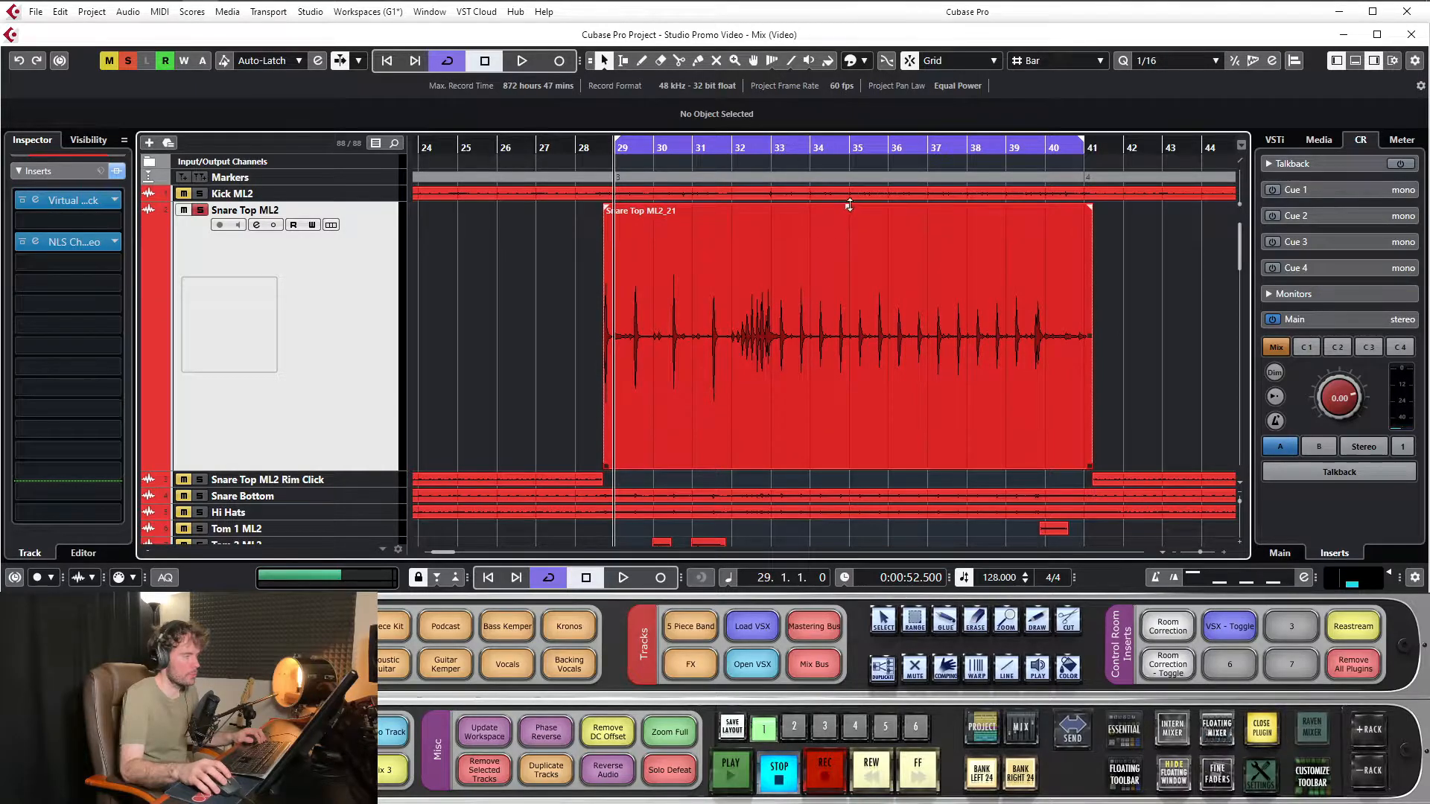
drag(1241, 198, 1242, 194)
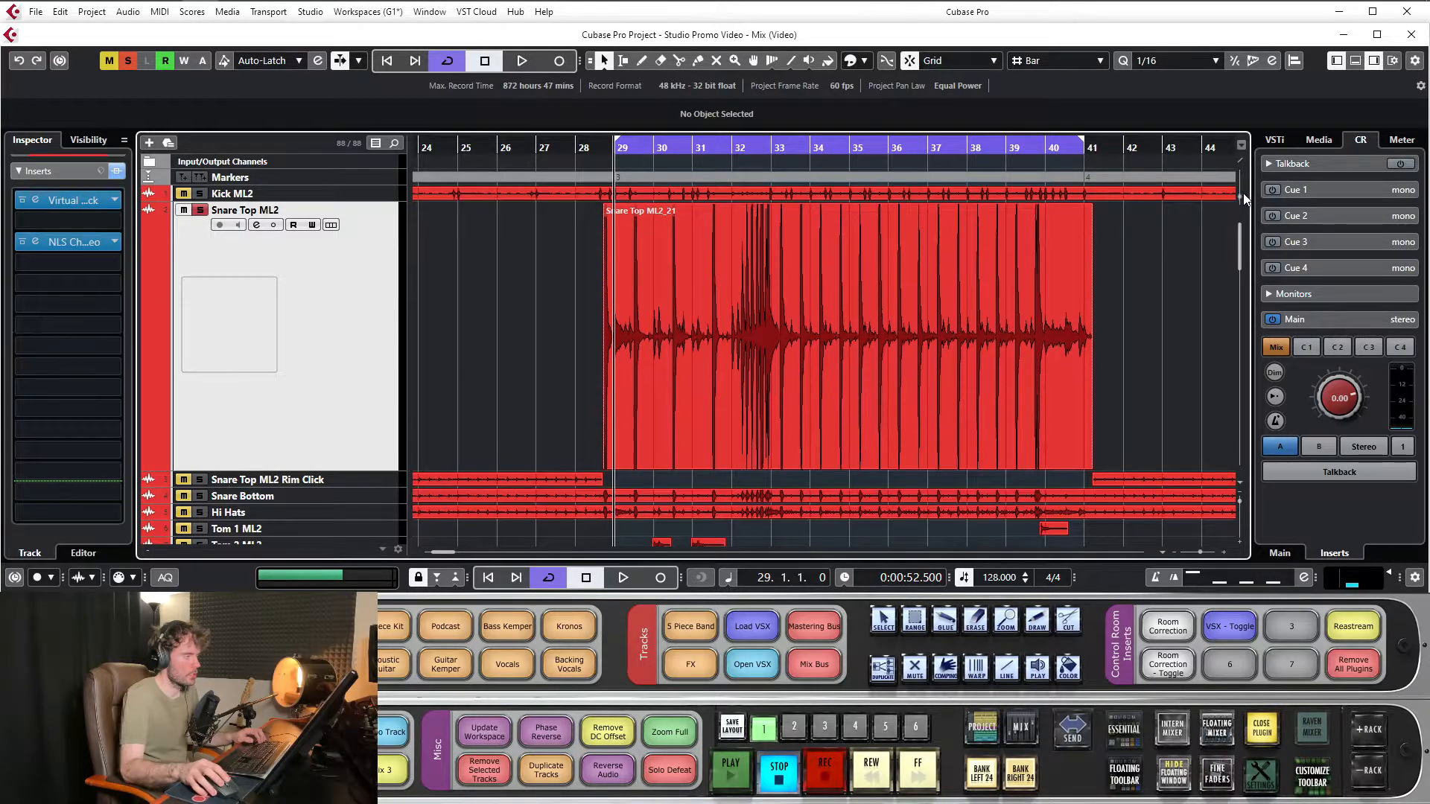
drag(674, 147, 598, 211)
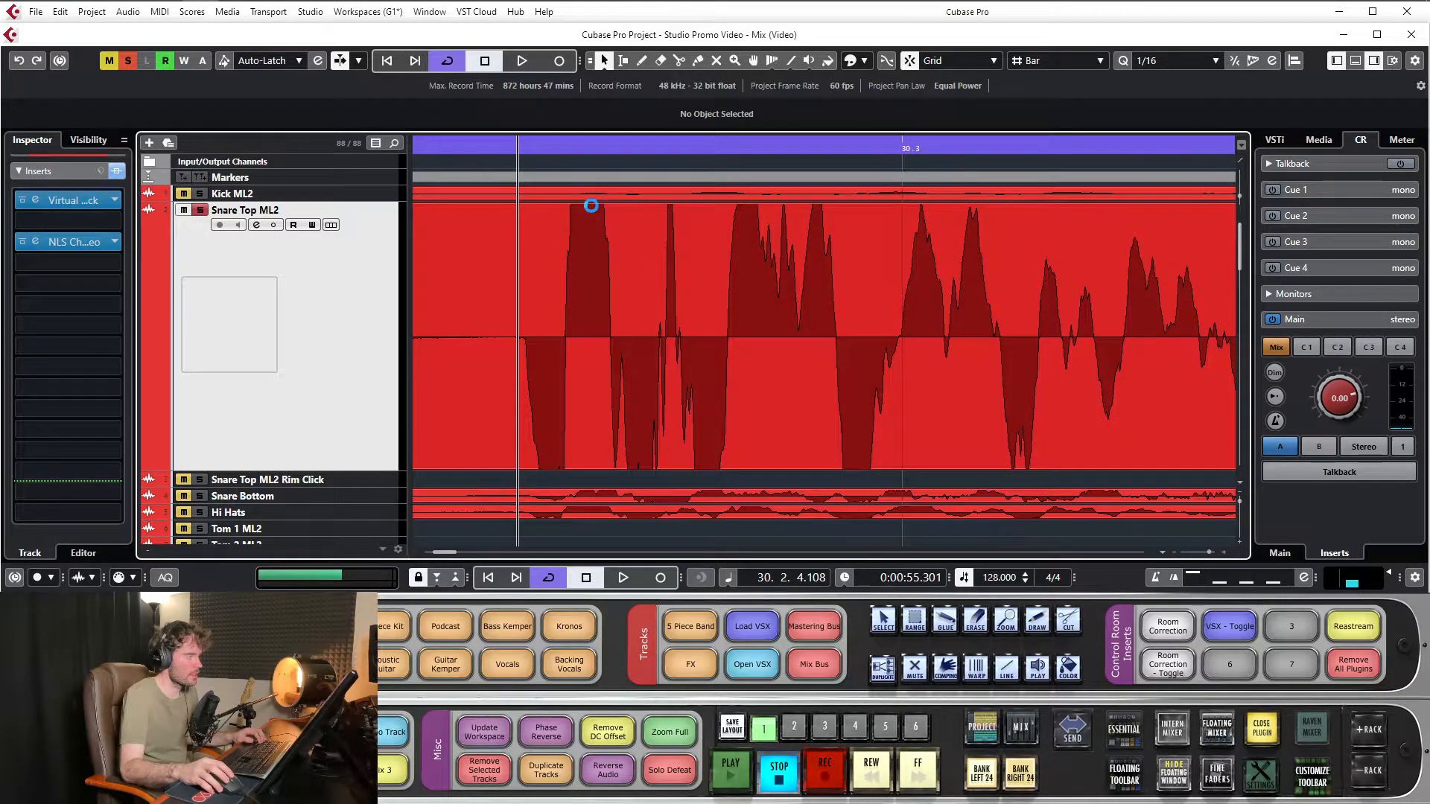
mouse_move(1241, 197)
mouse_down()
mouse_move(1235, 246)
mouse_move(1240, 170)
mouse_up()
drag(773, 144, 874, 75)
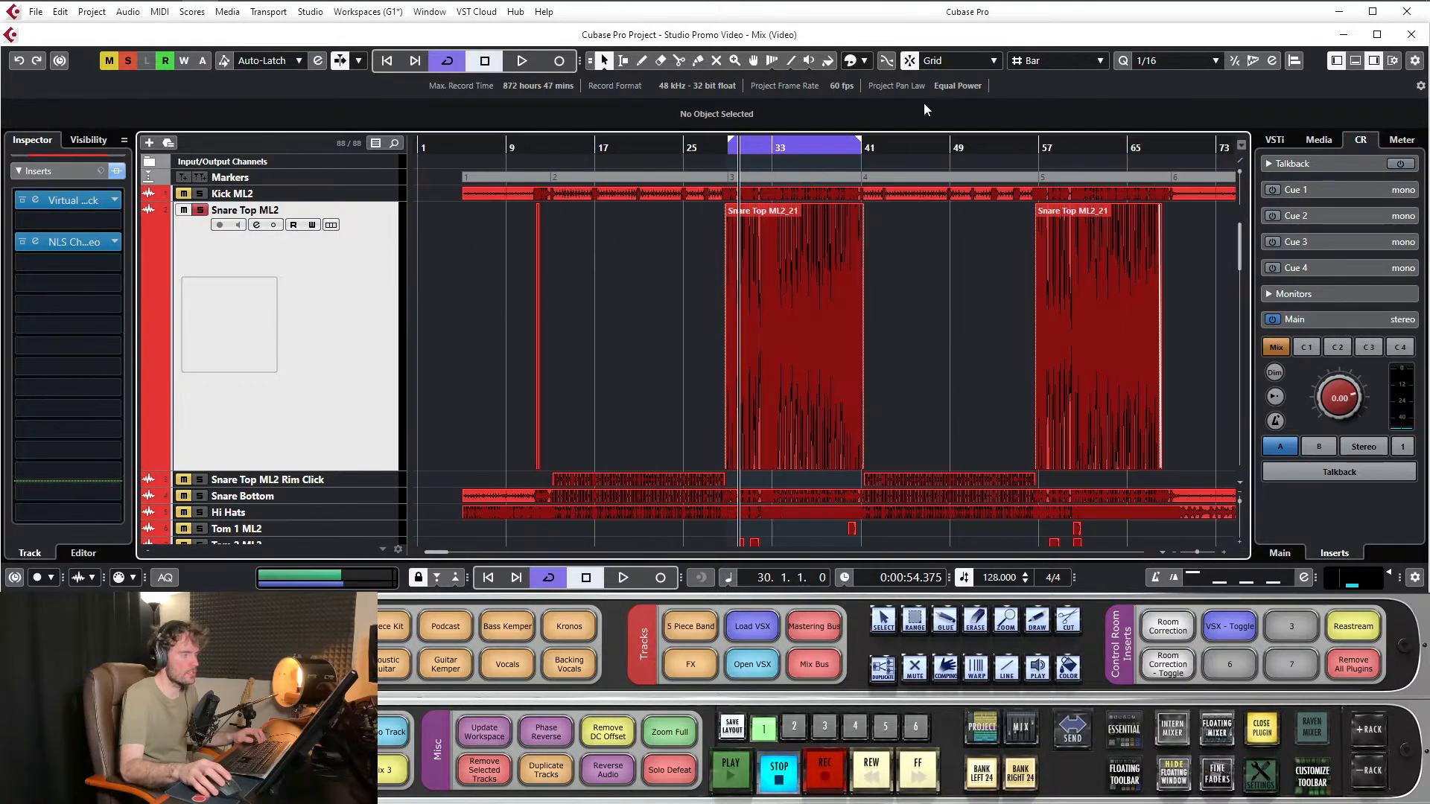
drag(1241, 172, 1238, 222)
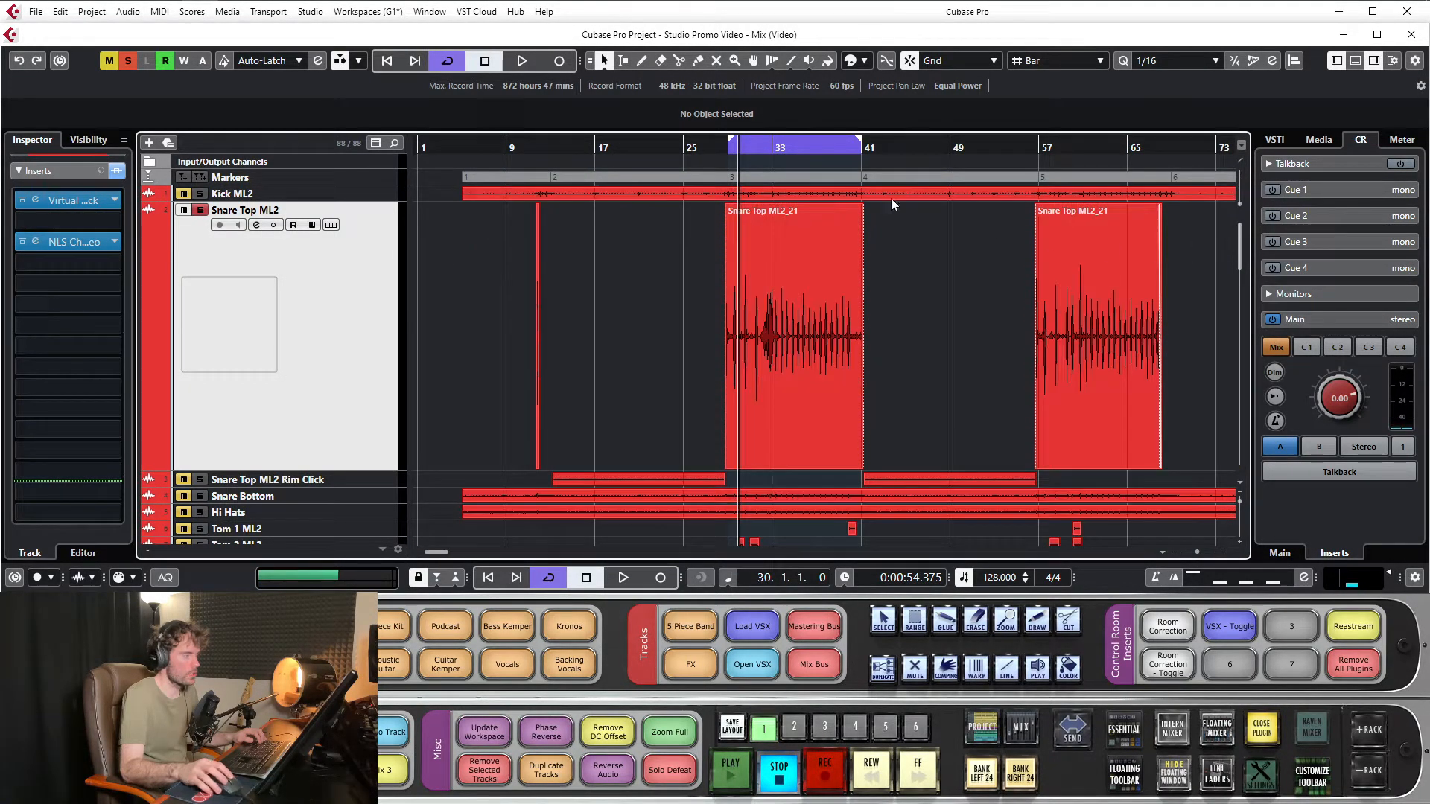
Raise the volume of the Snare Top ML2 event at bar 29 to 24 dB to inspect its hits, and reset it to 0 dB
drag(742, 154, 749, 209)
click(778, 375)
scroll(740, 122, up, 20)
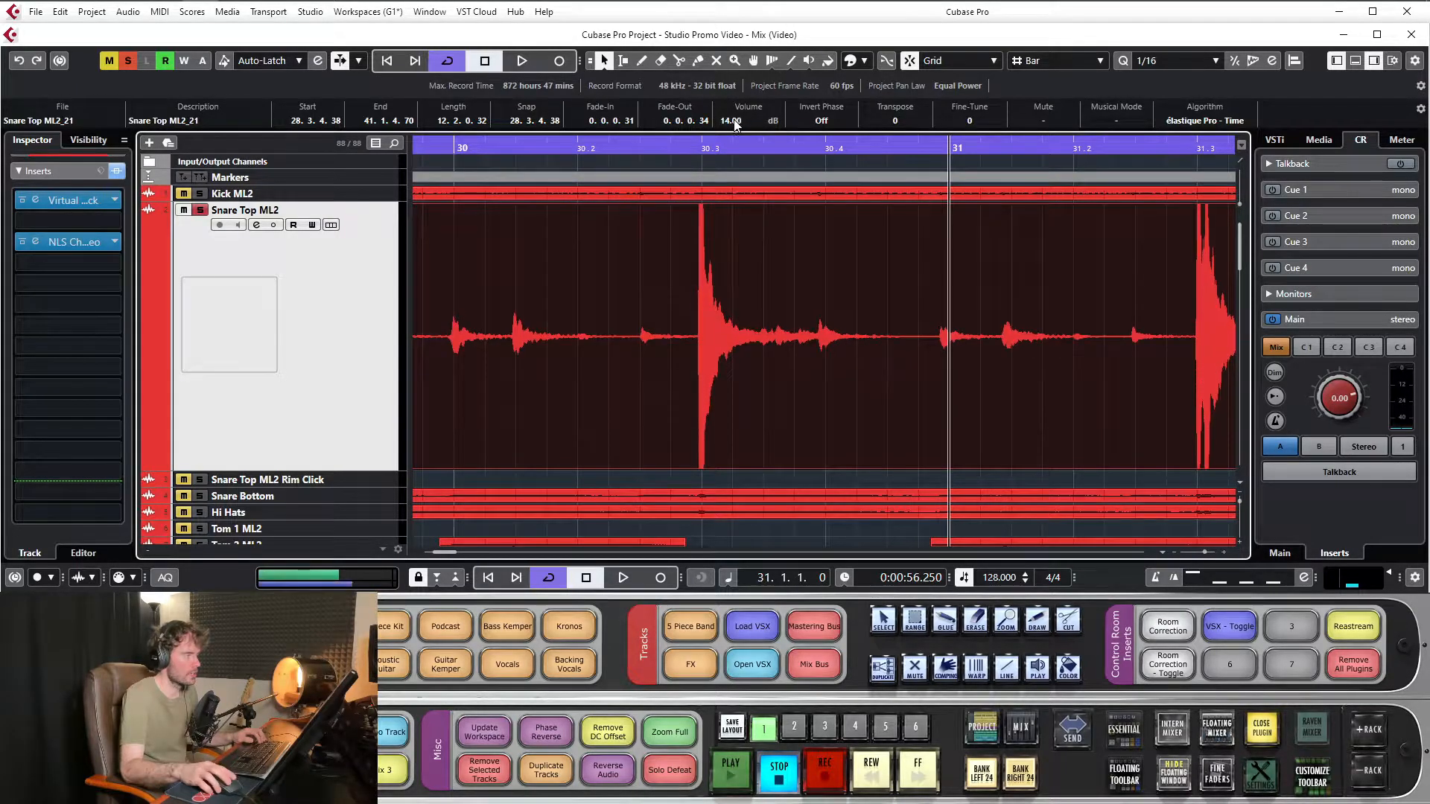
drag(720, 161, 680, 179)
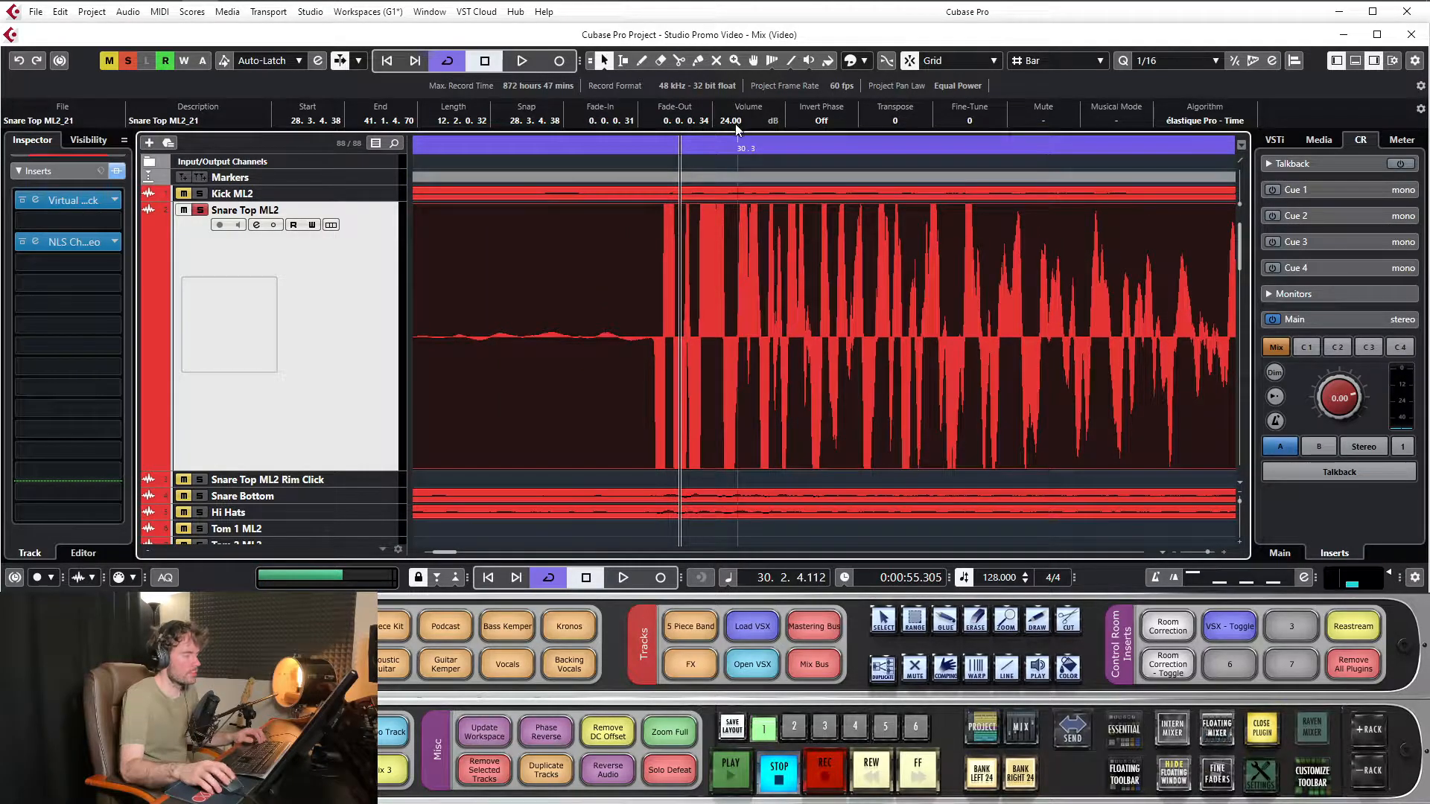
click(735, 121)
text(0)
key(Return)
Examine the magnified Snare Top ML2 waveform around beat 30.3 and across the following hits through bar 38
drag(669, 155, 668, 186)
drag(1239, 198, 1243, 194)
drag(678, 152, 569, 124)
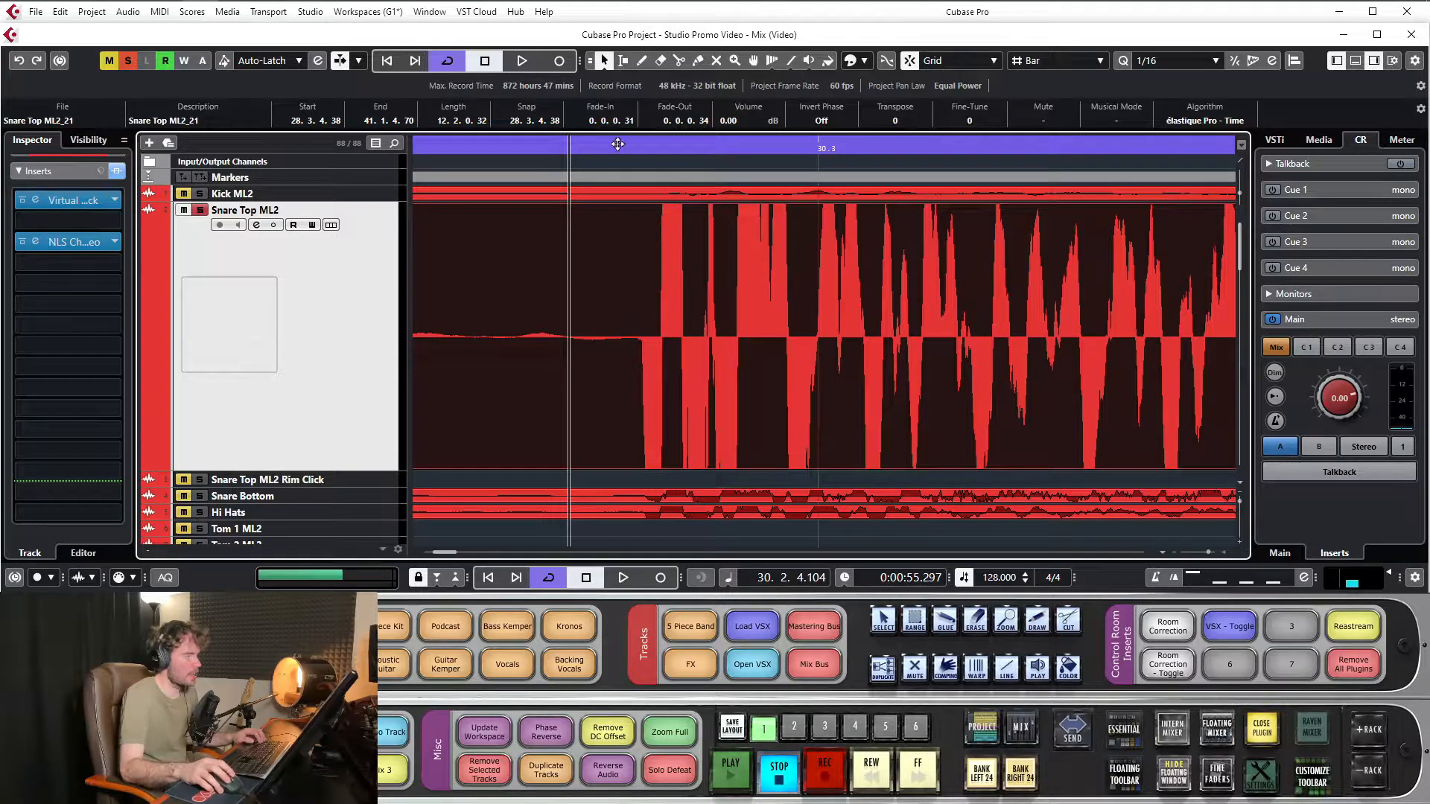
drag(631, 147, 387, 84)
click(386, 61)
drag(626, 149, 678, 165)
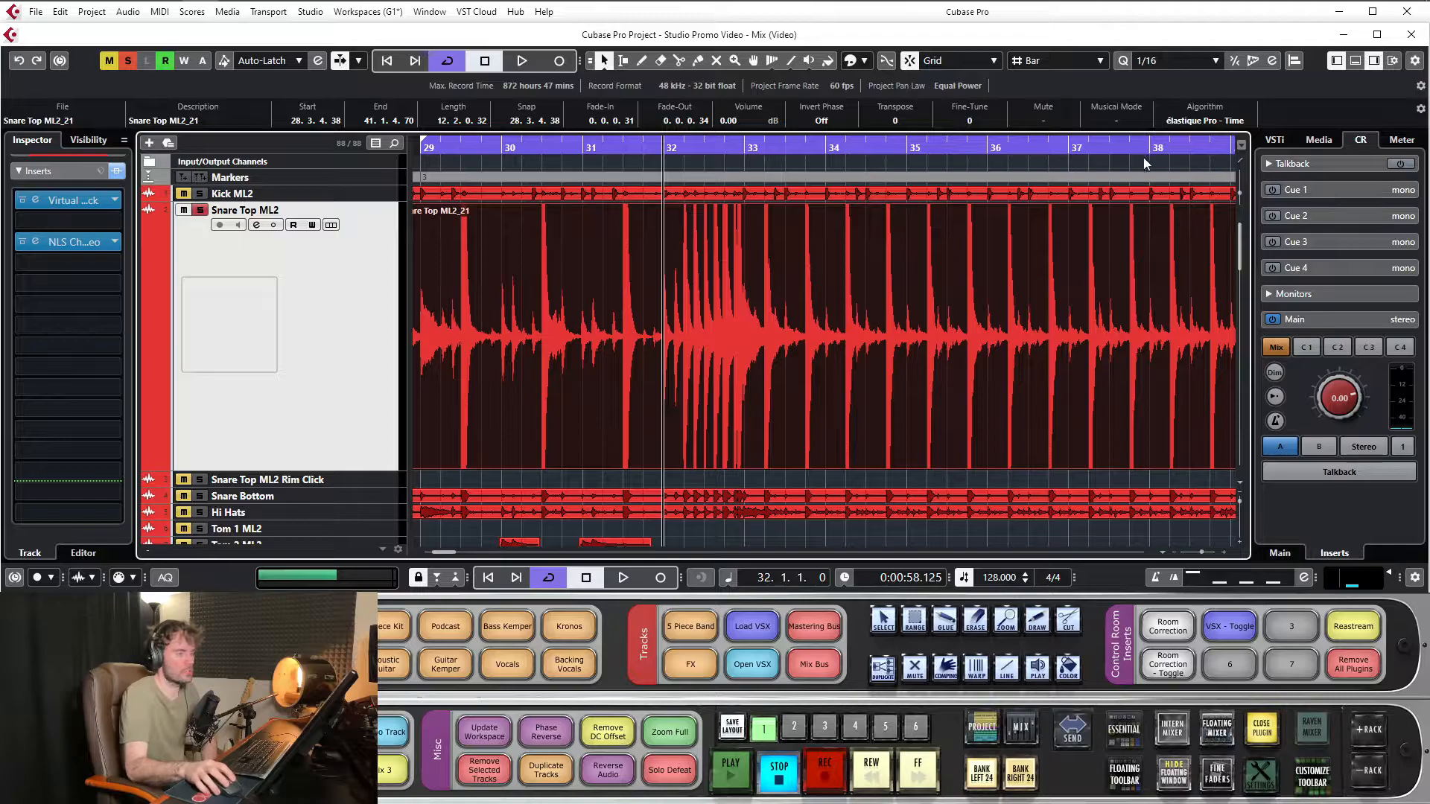
Restore the normal waveform height, deselect the event, and examine a single snare hit near bar 60 in the second event
drag(1238, 191, 1241, 239)
drag(771, 149, 770, 100)
click(977, 347)
drag(835, 143, 827, 126)
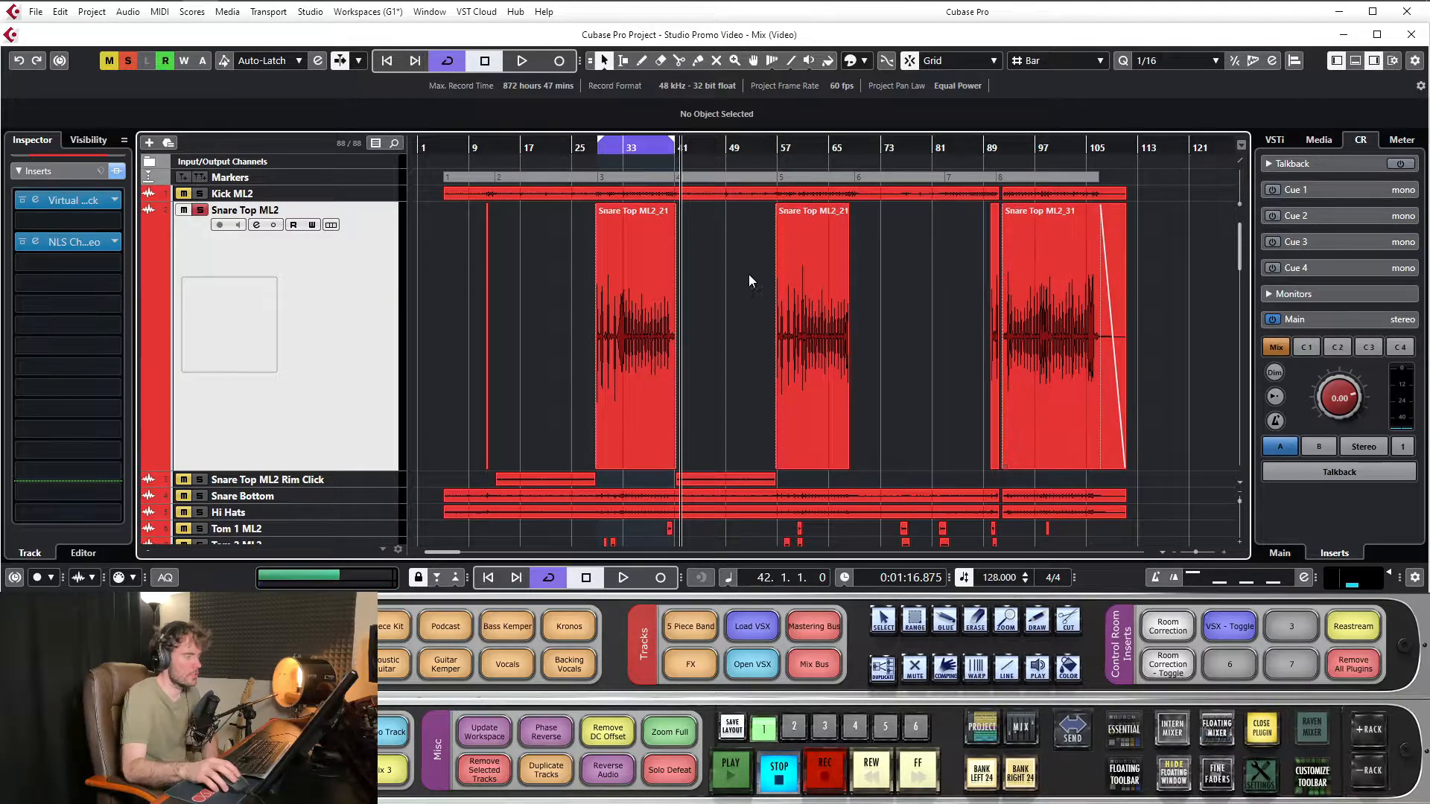
drag(800, 146, 797, 239)
drag(714, 148, 799, 224)
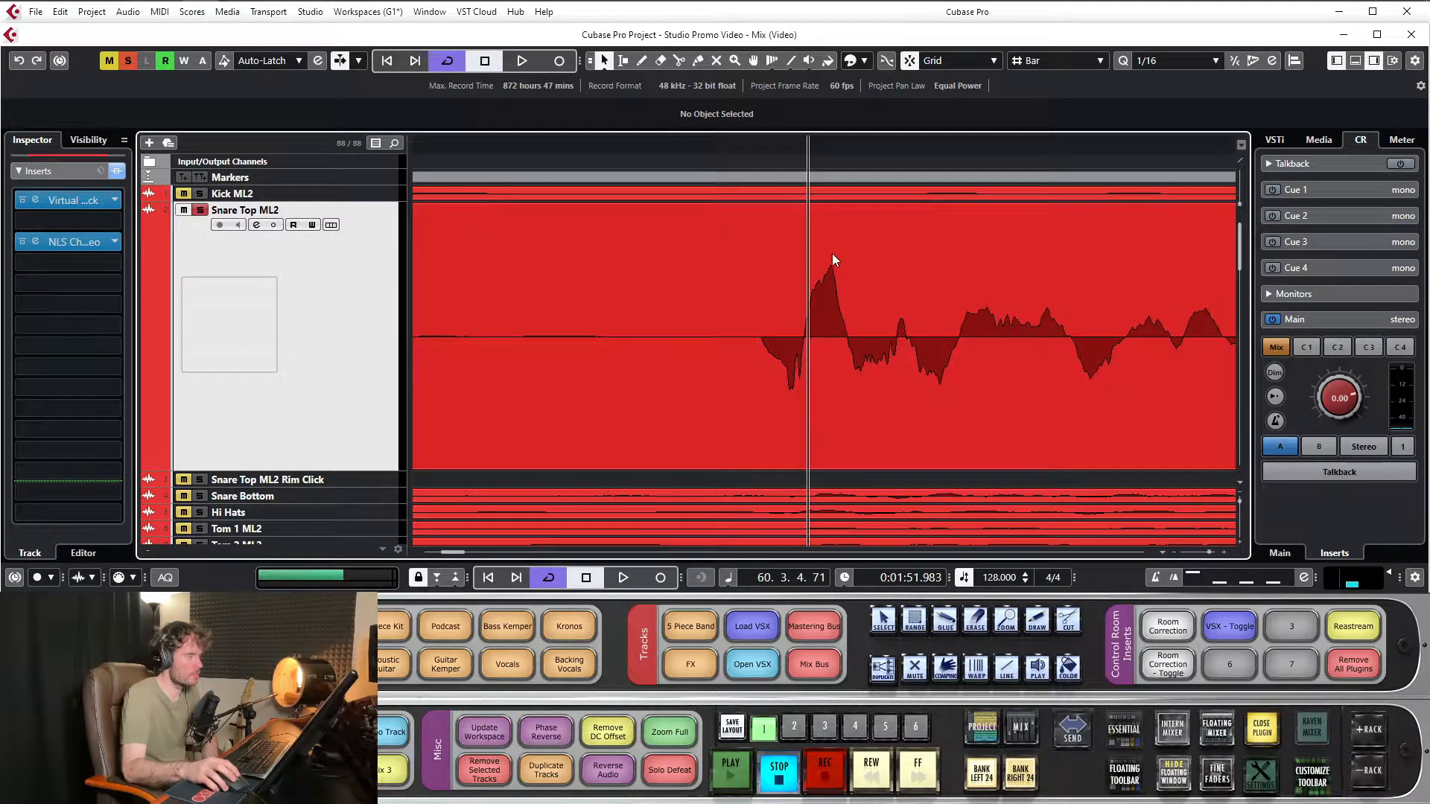
drag(771, 269, 555, 173)
Open the Virtual Mix Rack insert on Snare Top ML2 and play the loop from bar 29 to check the Trimmer's level meter
click(572, 156)
key(KP_1)
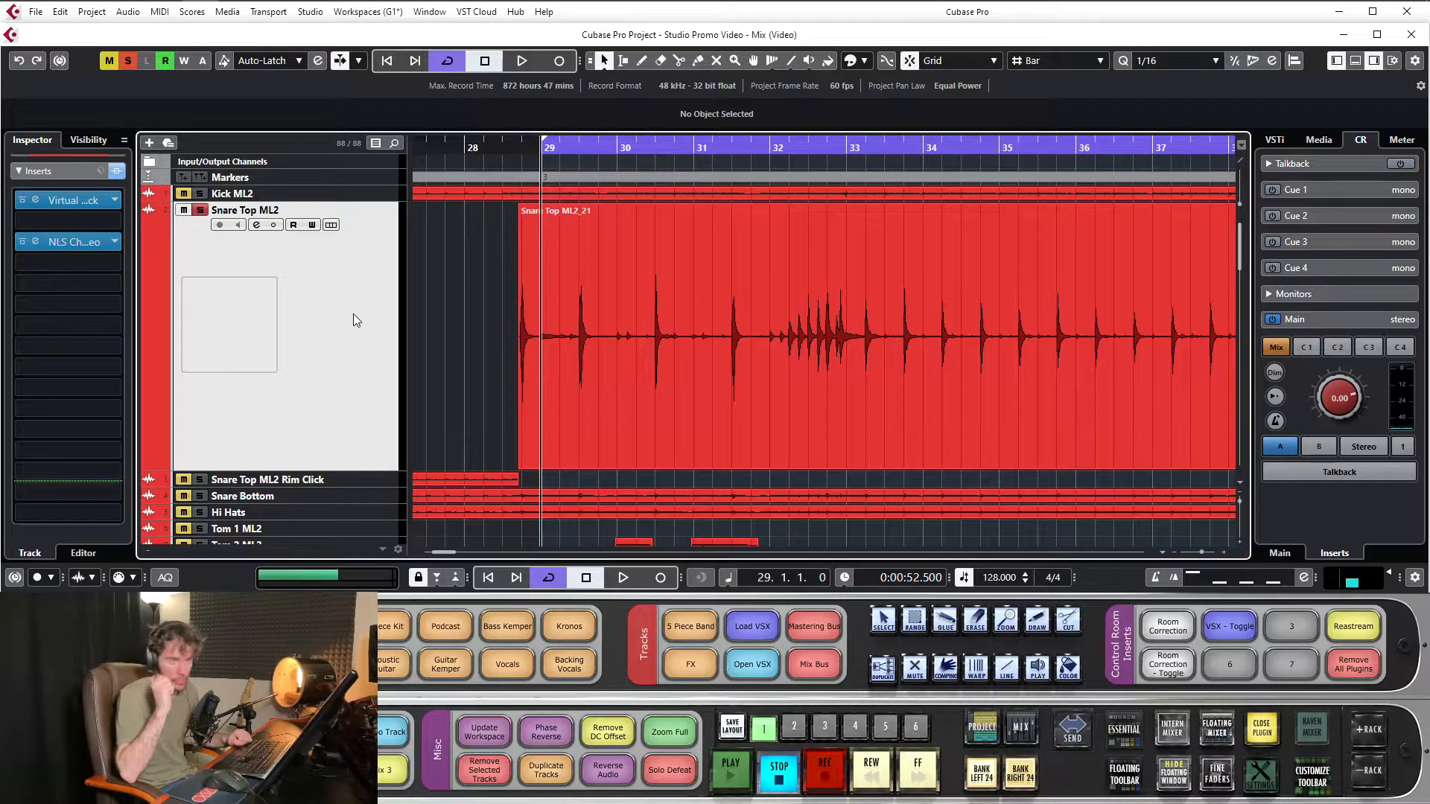
click(71, 199)
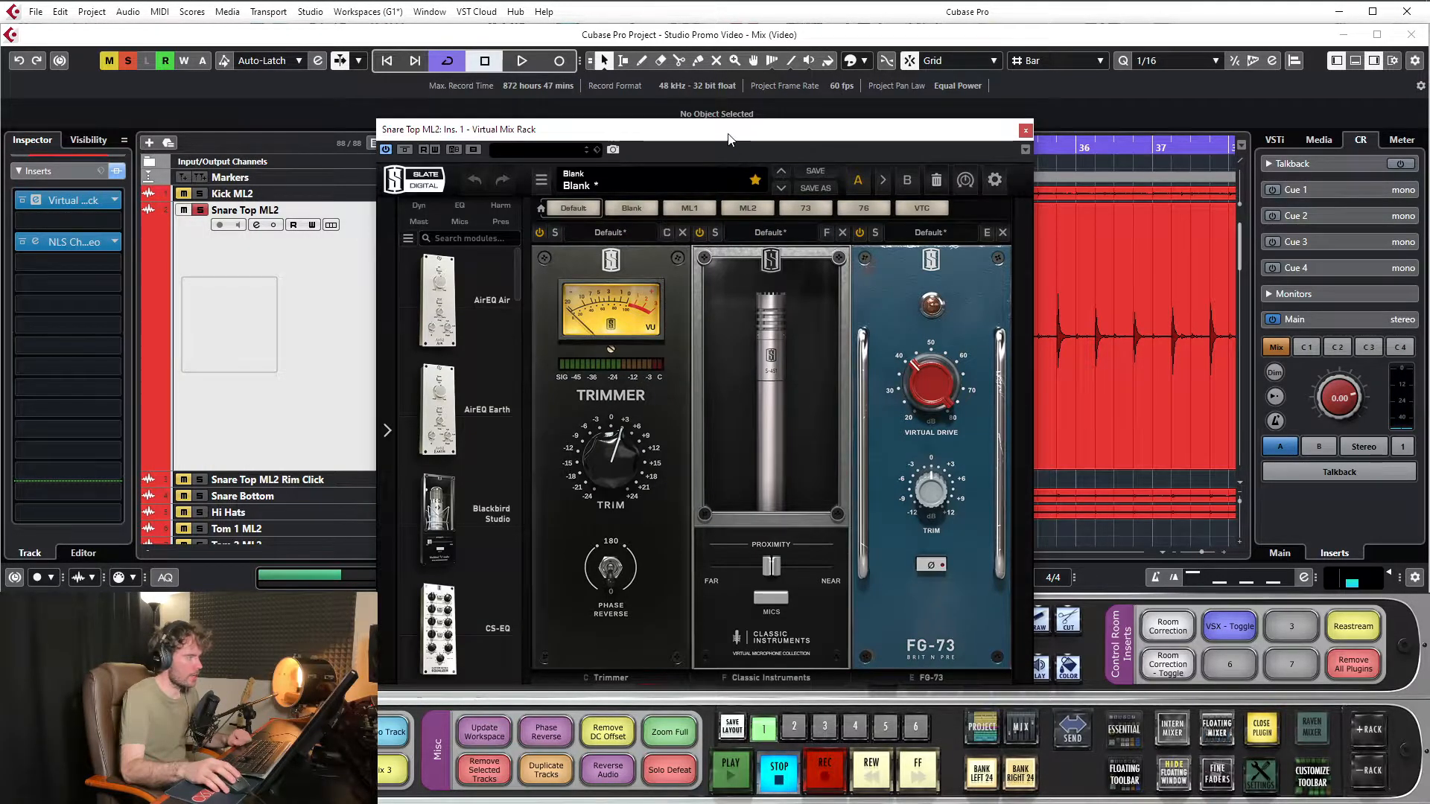
drag(729, 138, 729, 323)
key(space)
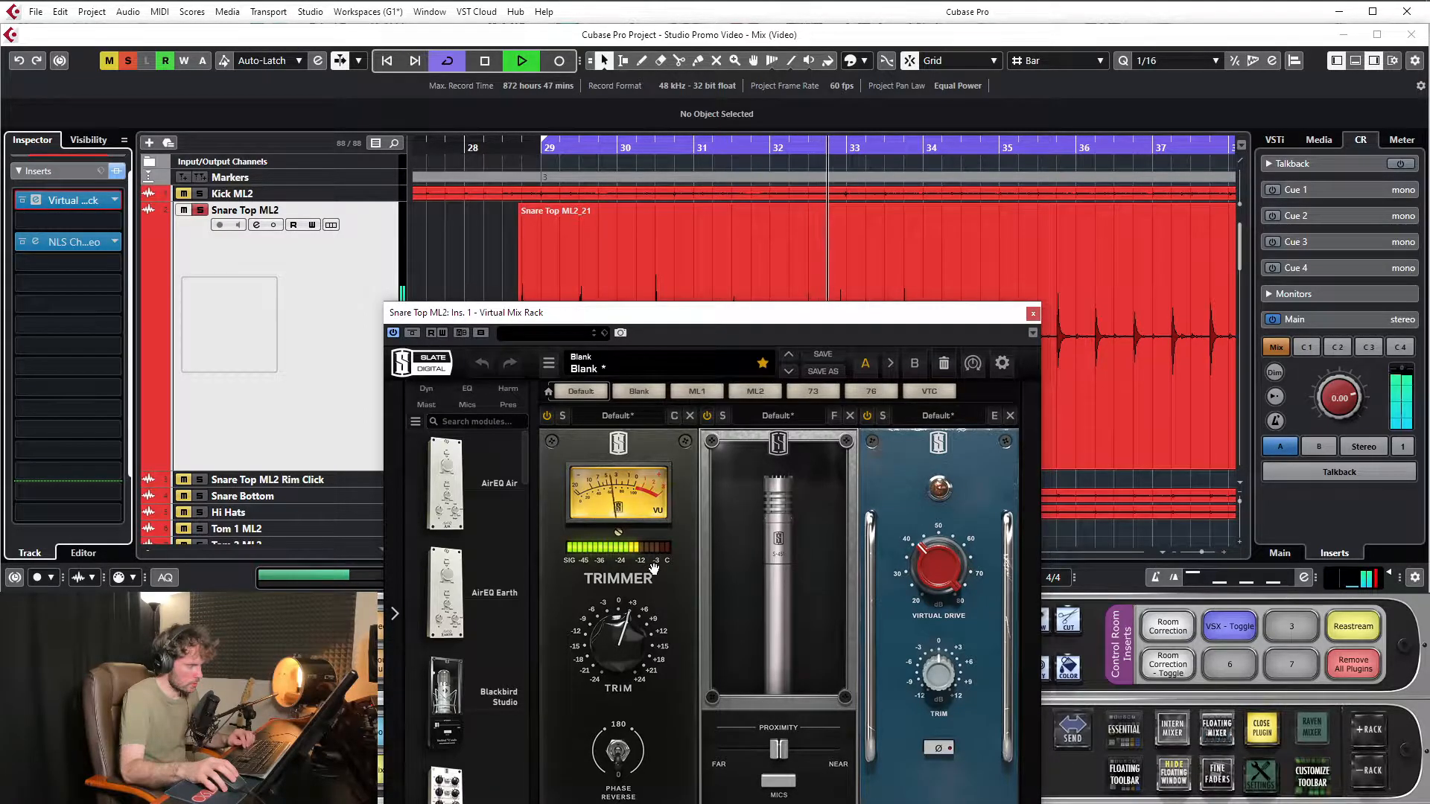
key(space)
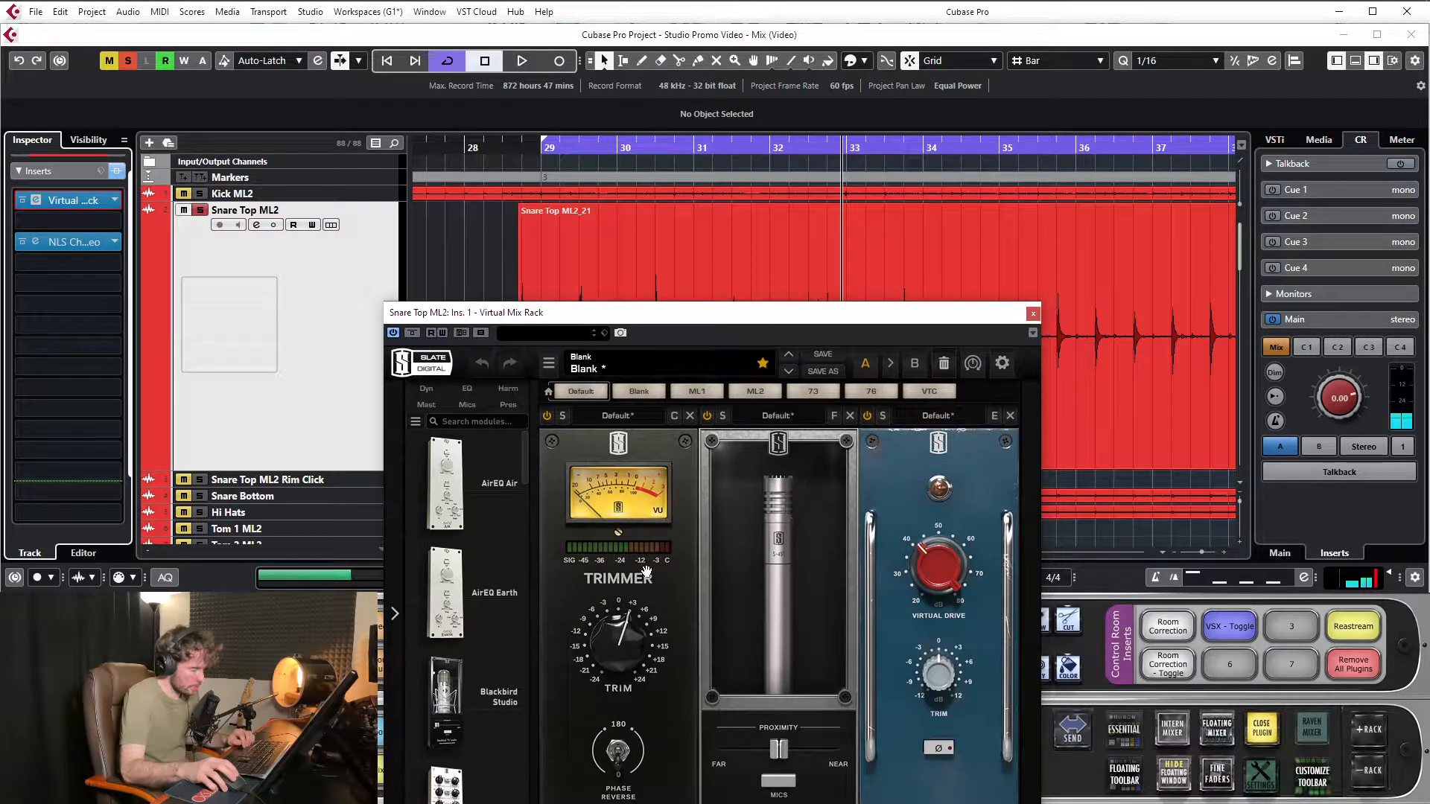
key(space)
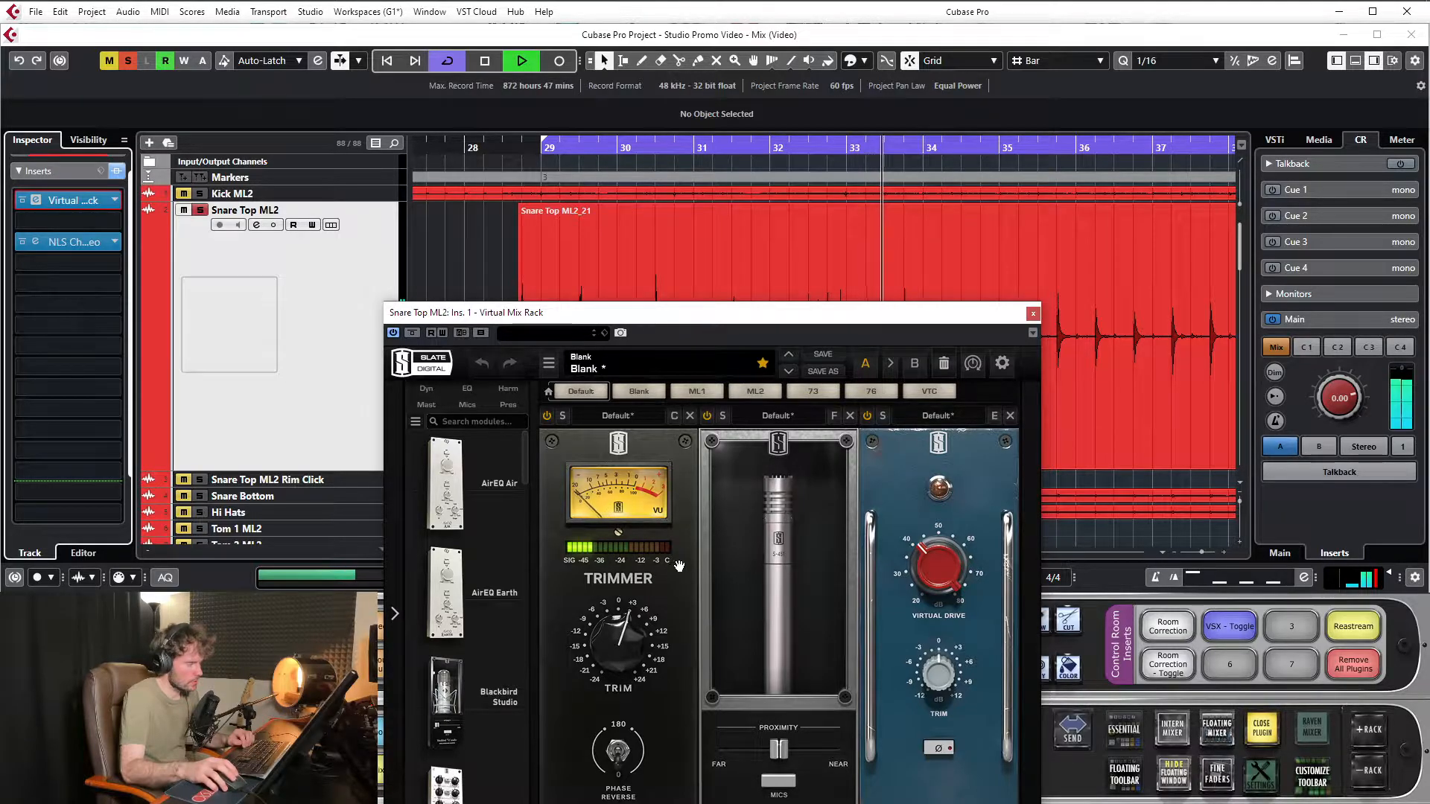
key(space)
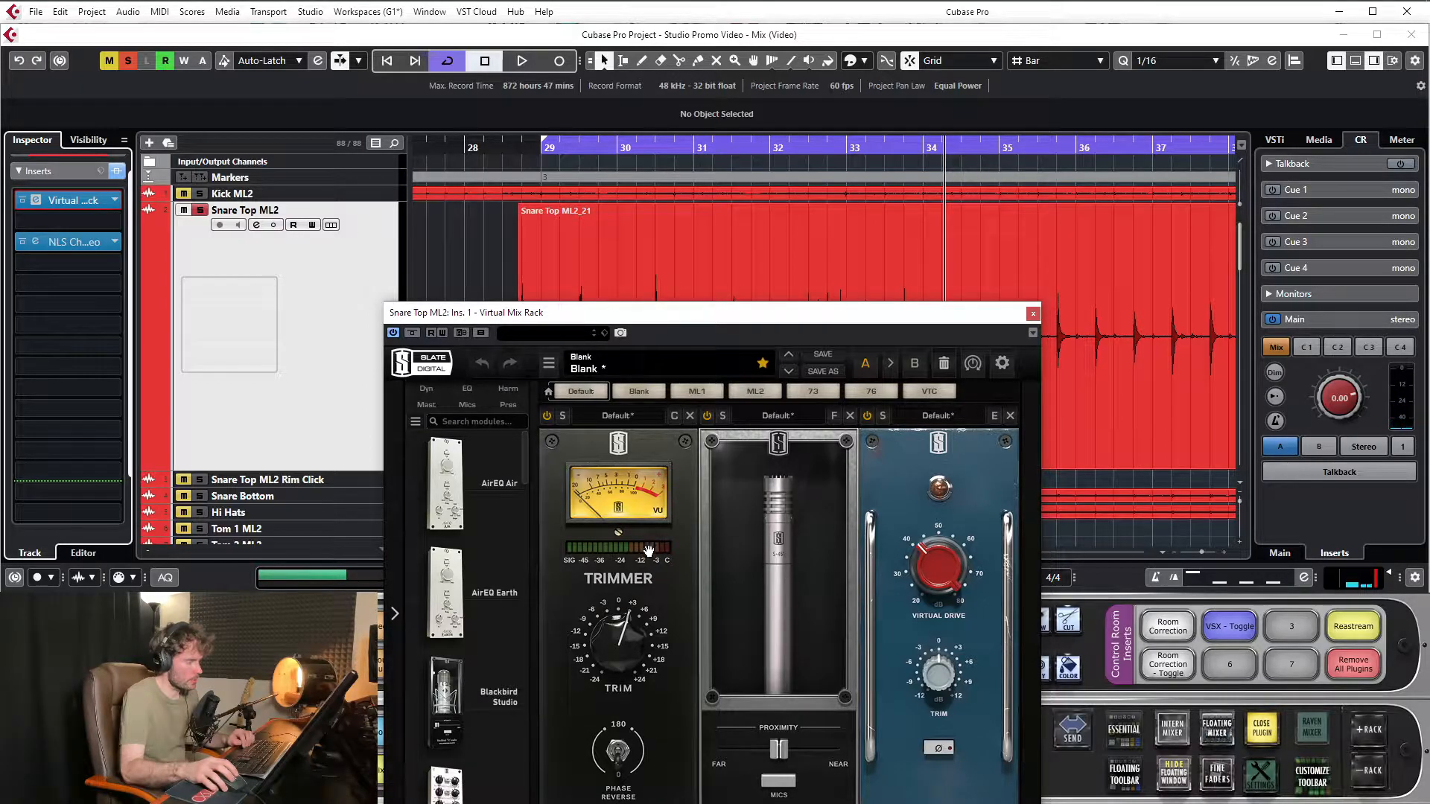
Try raising the Trimmer's trim to +24 dB during playback, undo the trim change, and replay the loop for comparison
drag(688, 314, 695, 210)
mouse_move(639, 425)
mouse_down()
mouse_move(619, 405)
mouse_move(623, 443)
mouse_move(635, 425)
mouse_up()
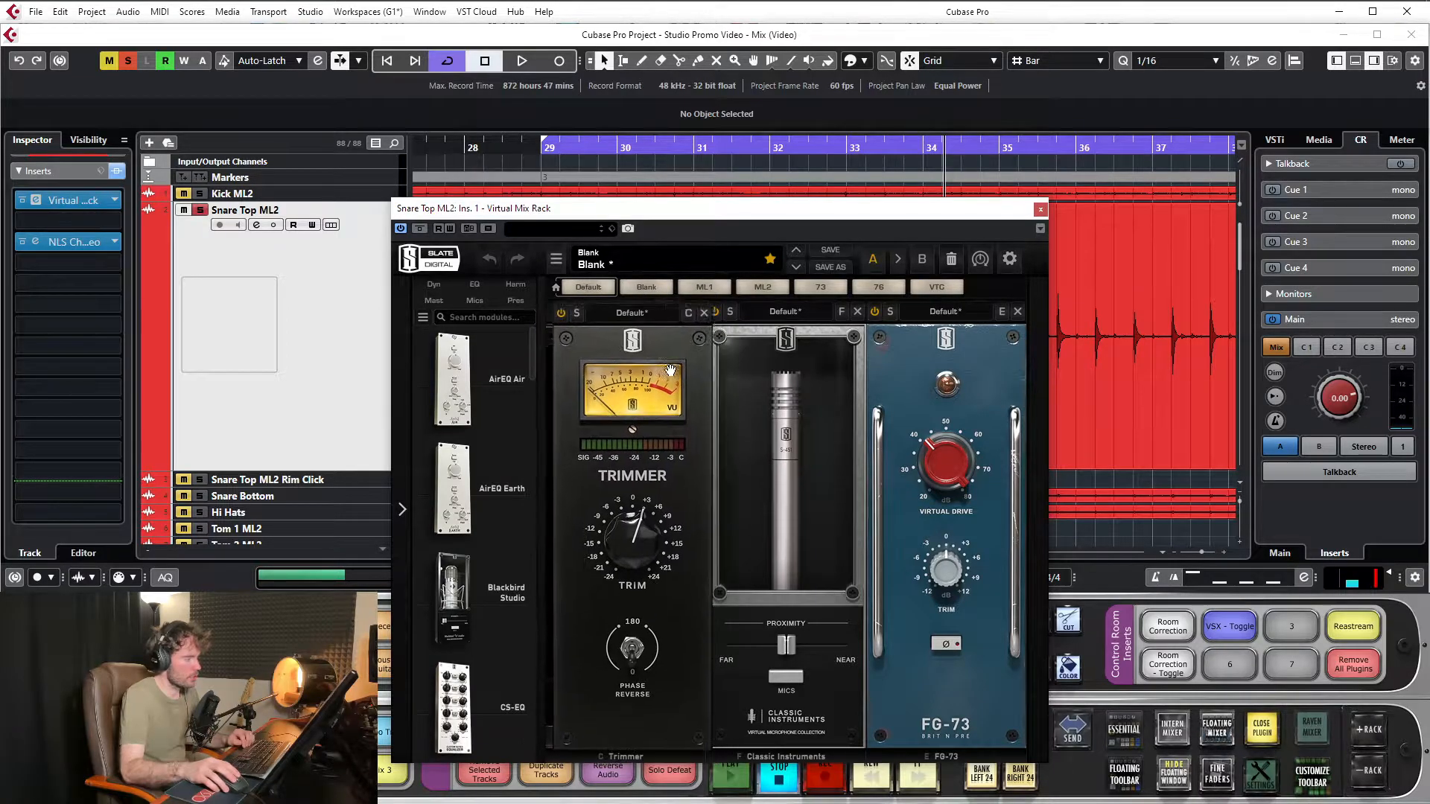
drag(645, 213, 646, 161)
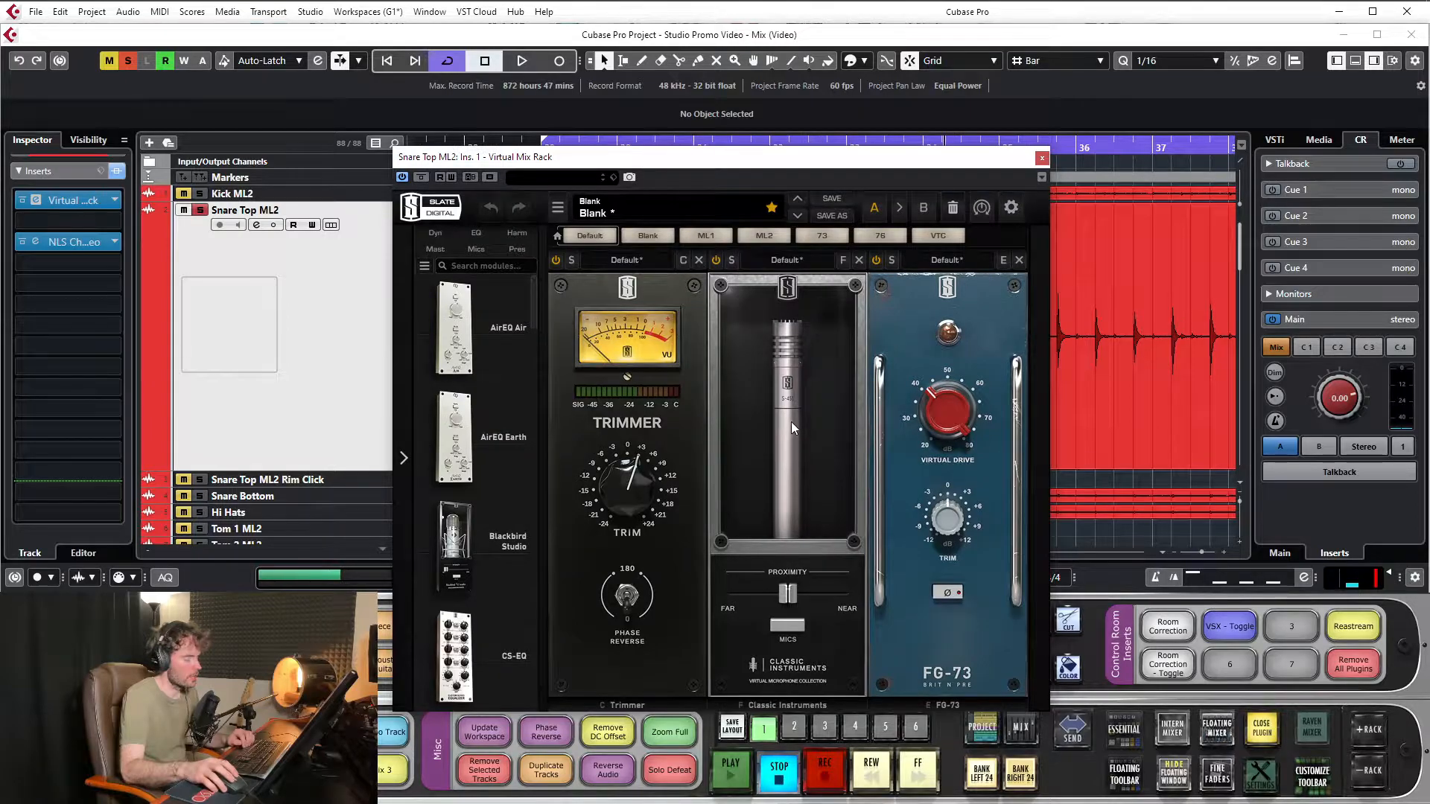
mouse_move(803, 371)
mouse_down()
mouse_move(786, 396)
mouse_move(793, 383)
mouse_up()
drag(783, 162, 729, 151)
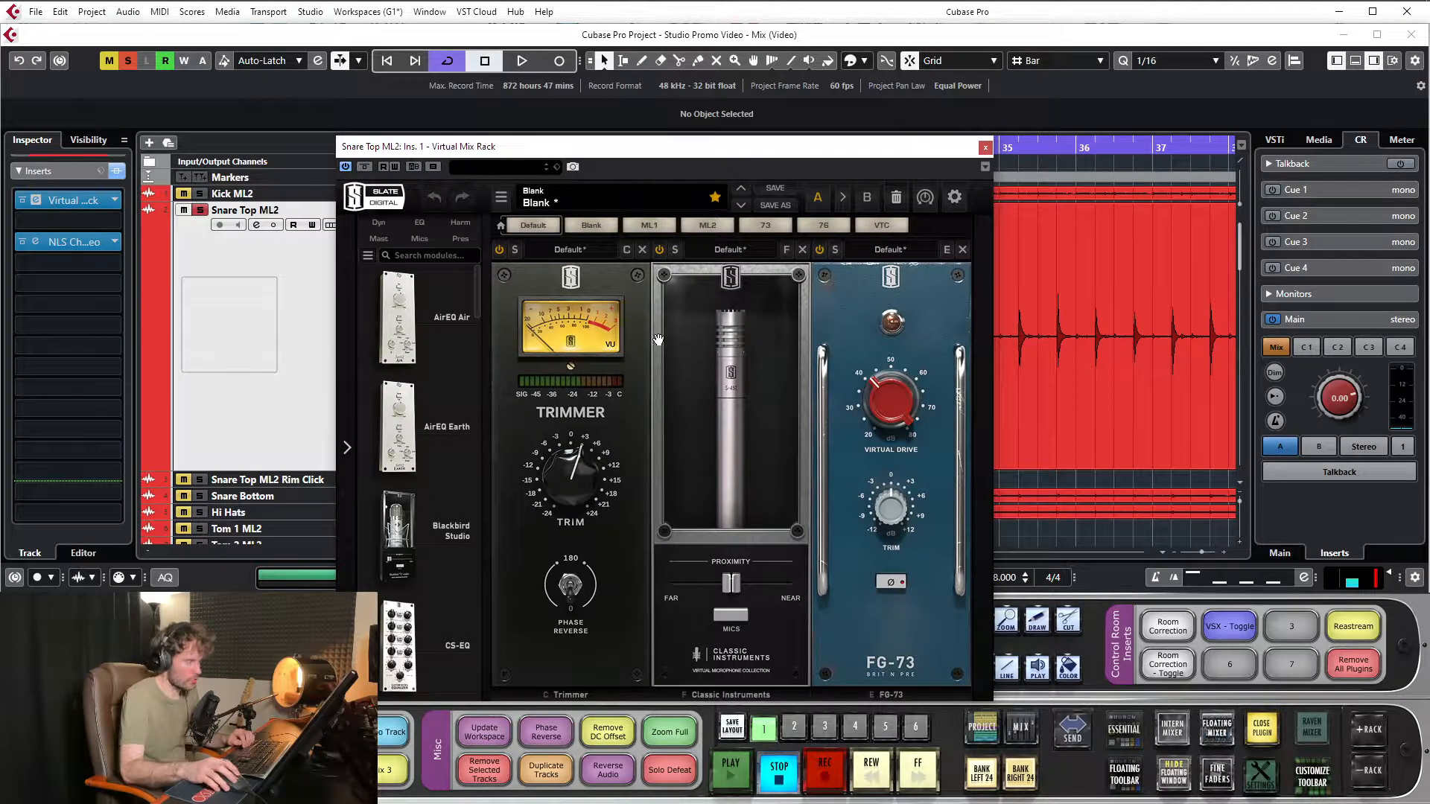
key(space)
drag(562, 500, 626, 150)
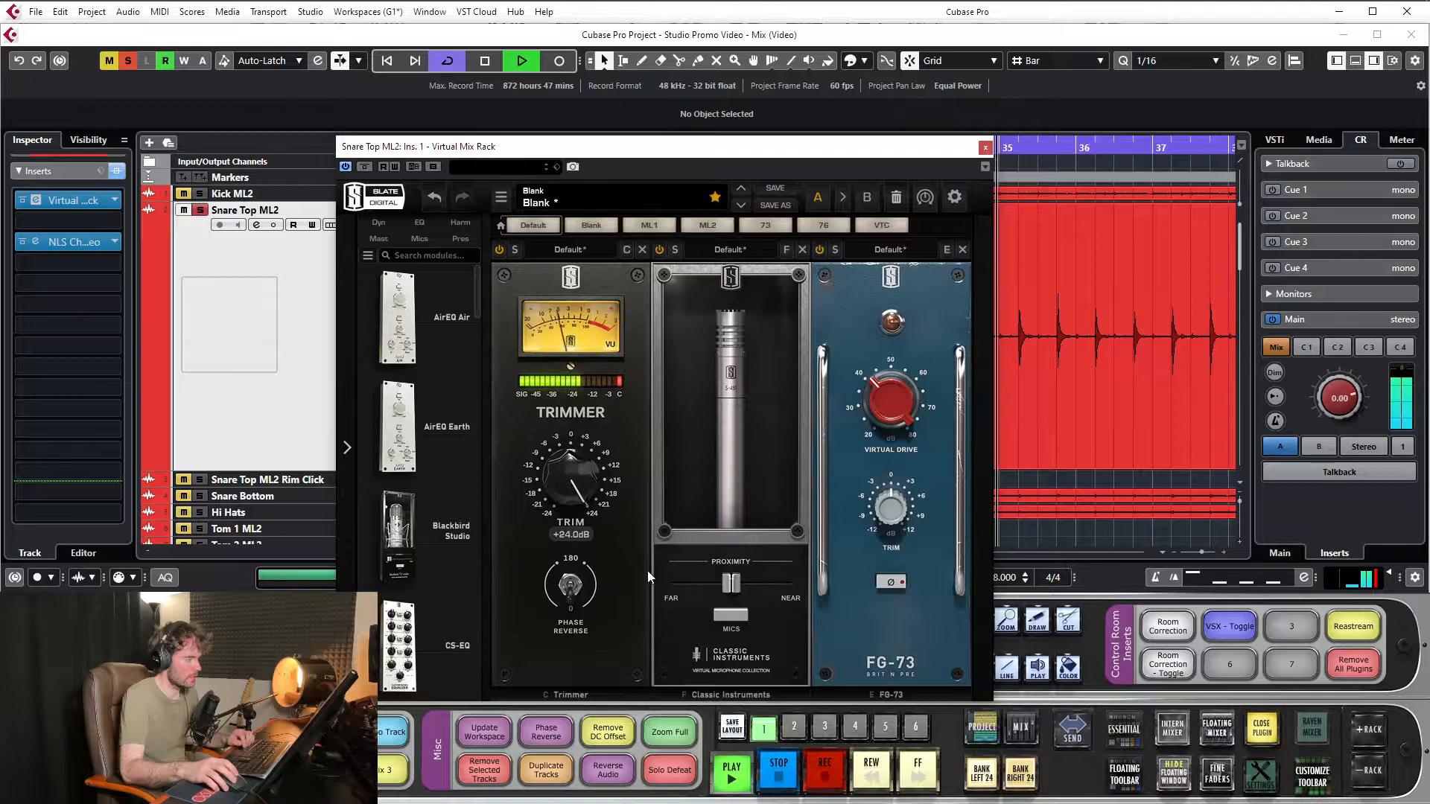
key(space)
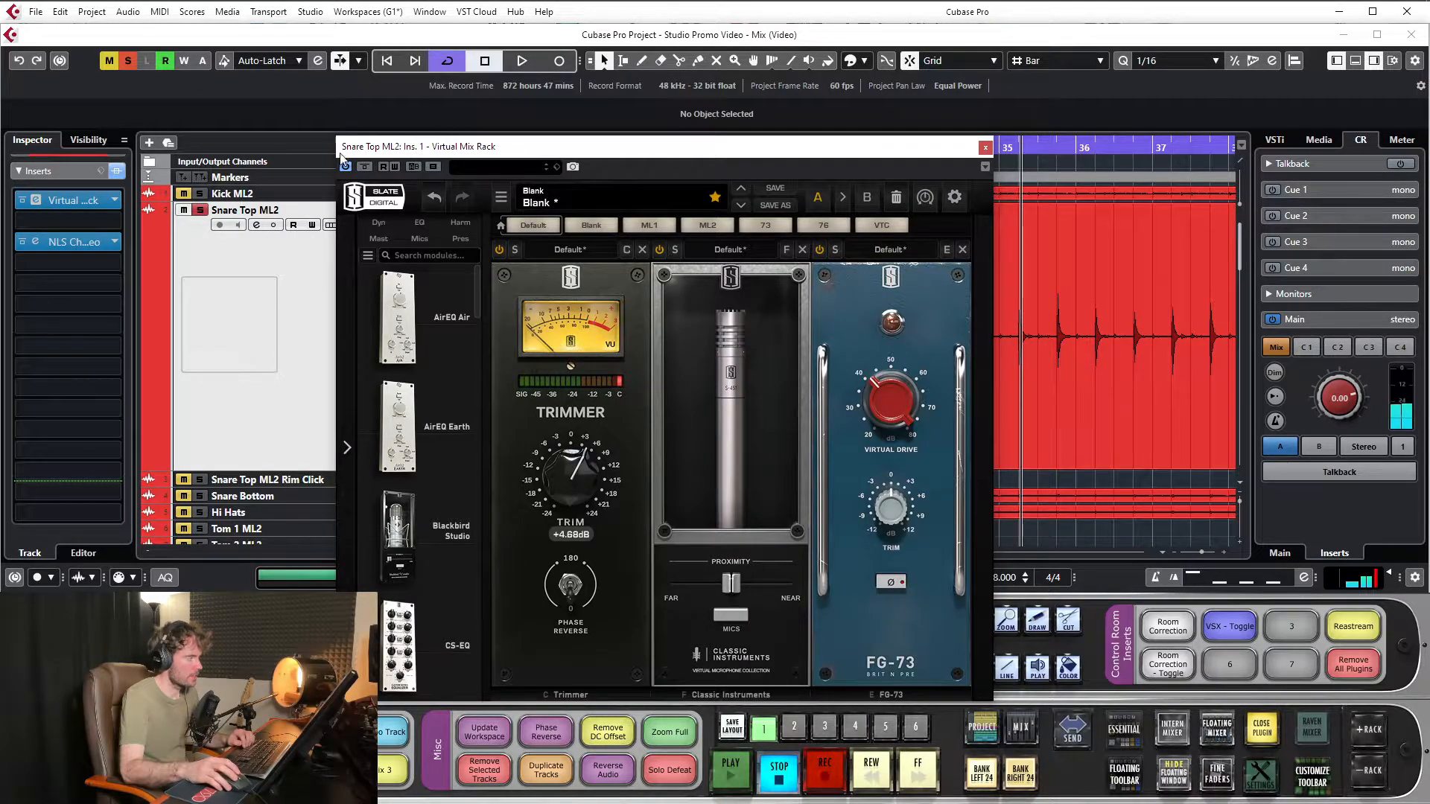
click(436, 198)
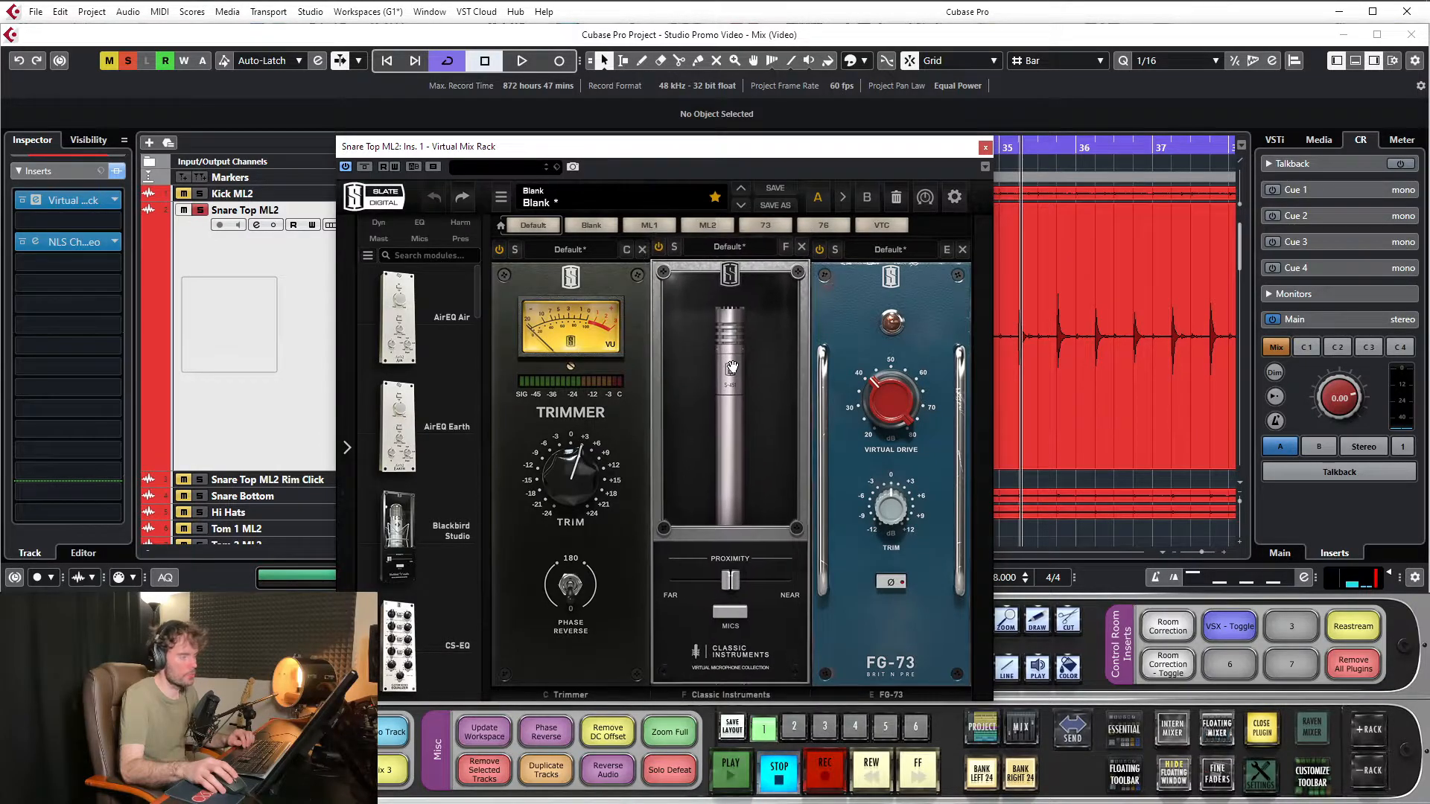
key(space)
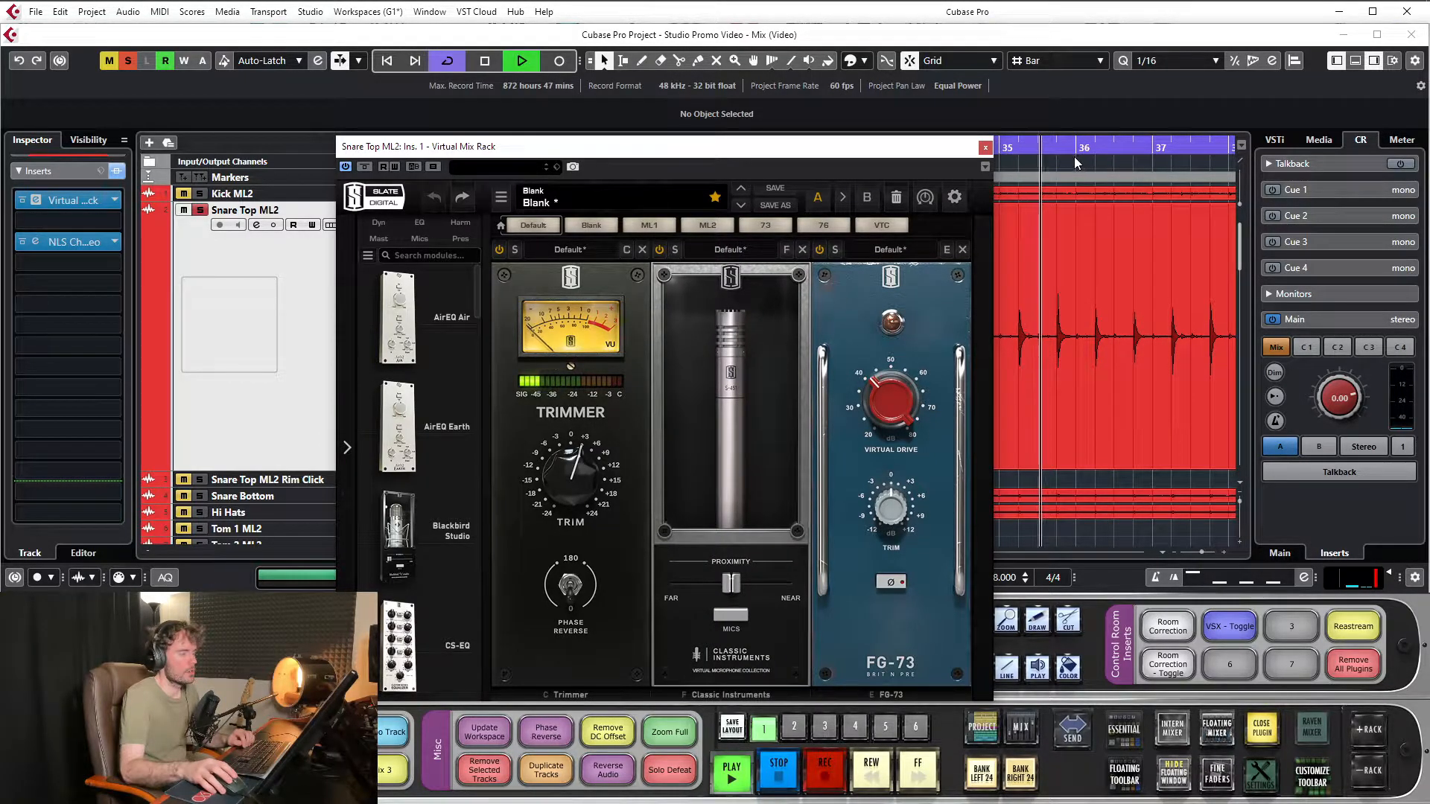
key(space)
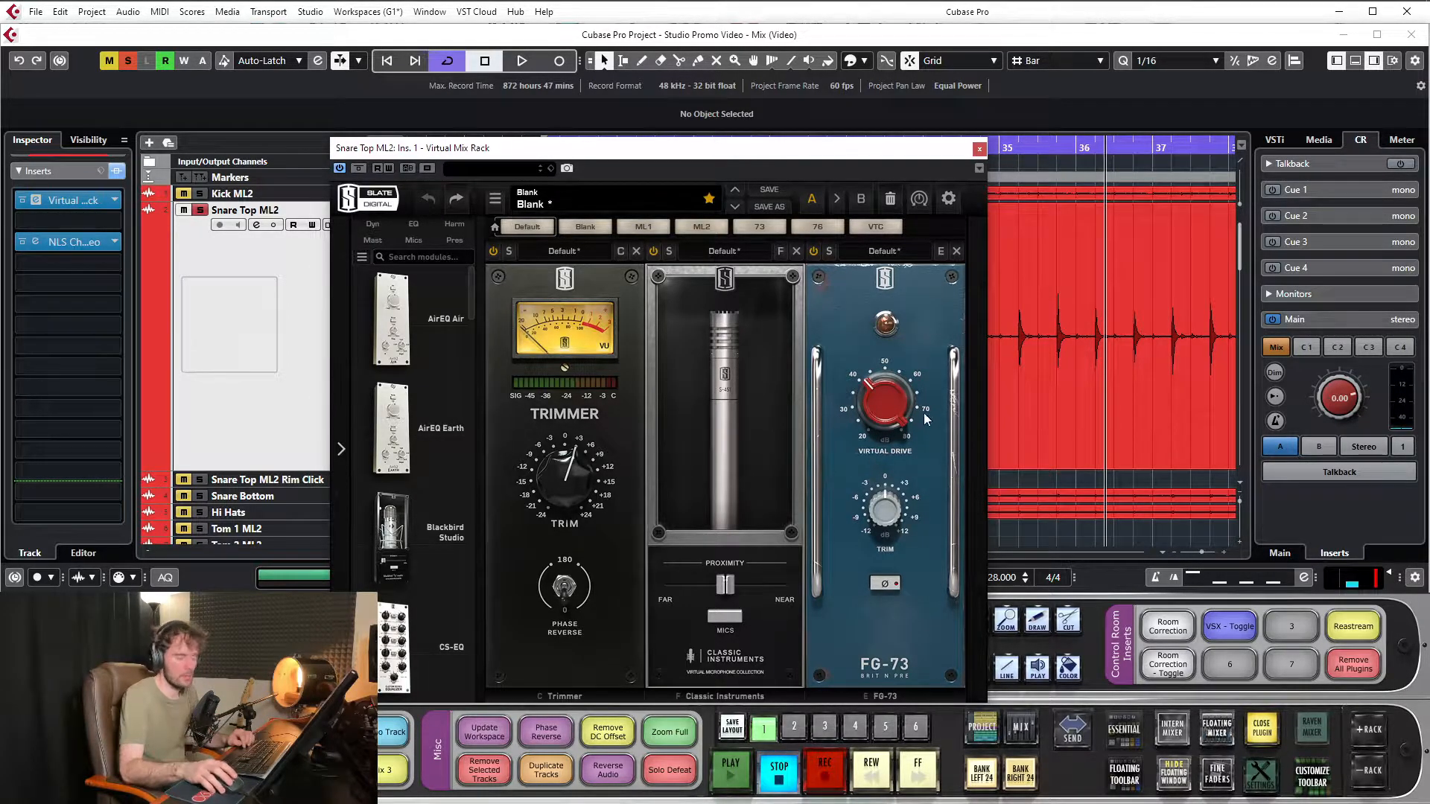
Play the loop, try the FG-73's Virtual Drive at 80 dB, stop playback, and undo the drive change
drag(1042, 144, 868, 145)
key(space)
drag(910, 377, 922, 149)
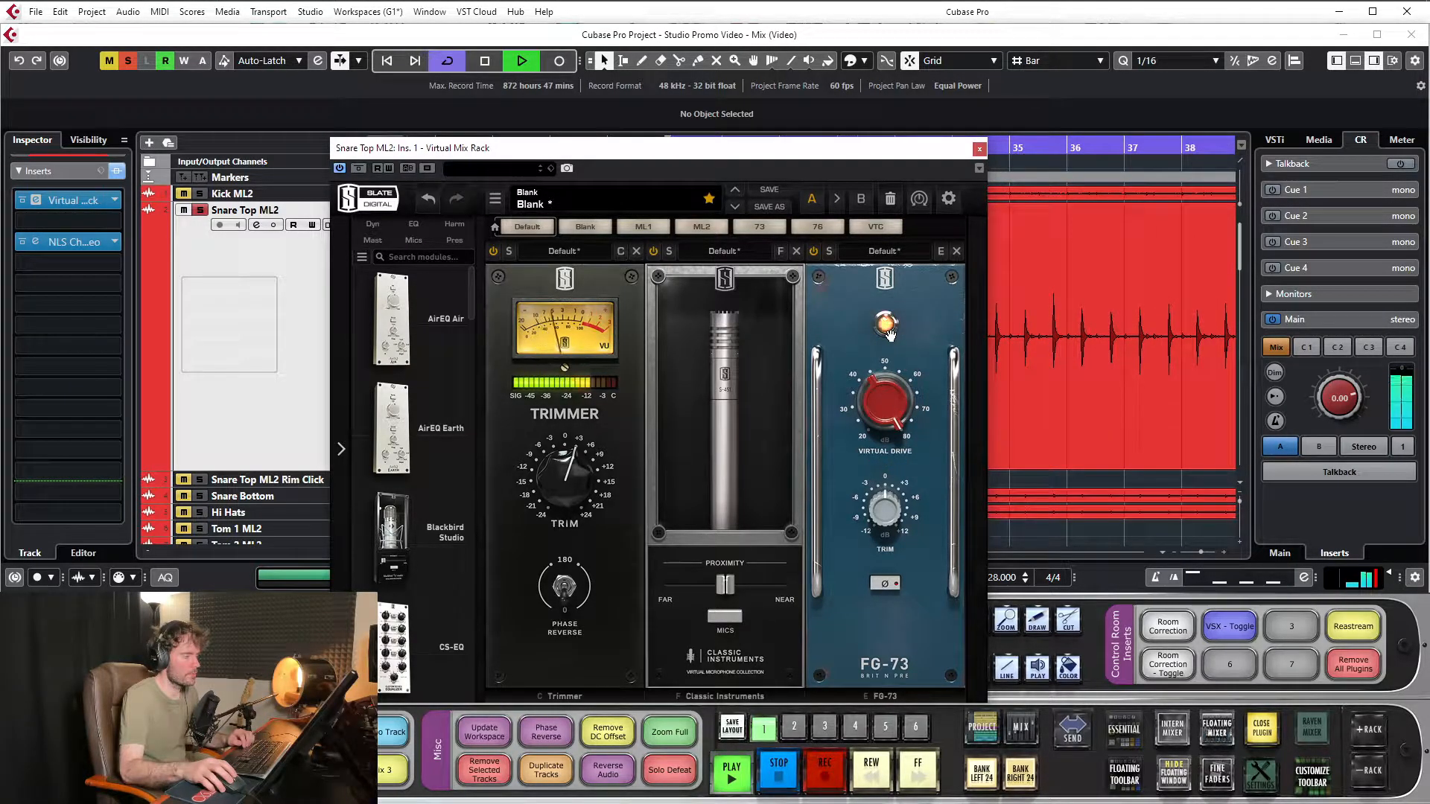
mouse_move(887, 396)
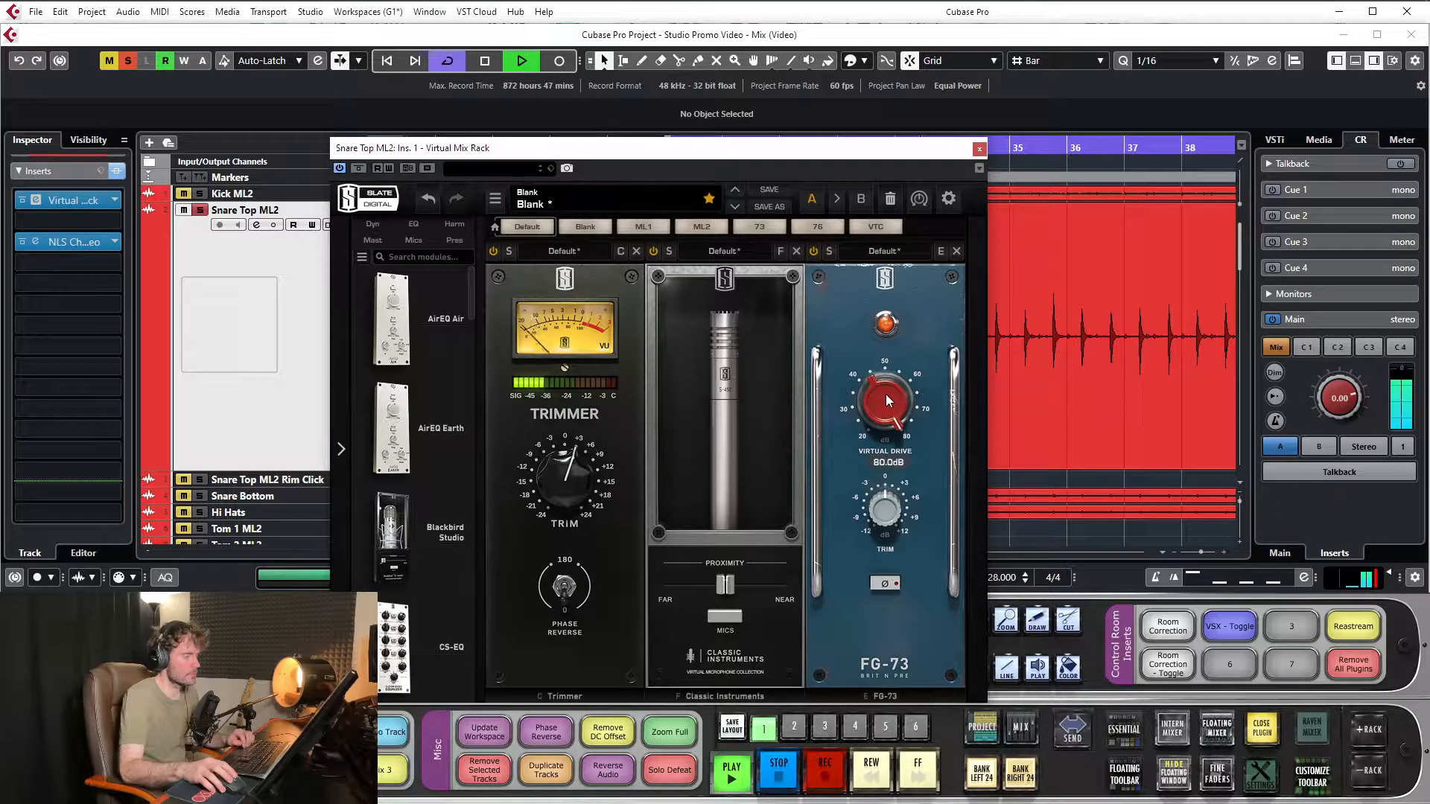
drag(887, 400, 987, 192)
key(space)
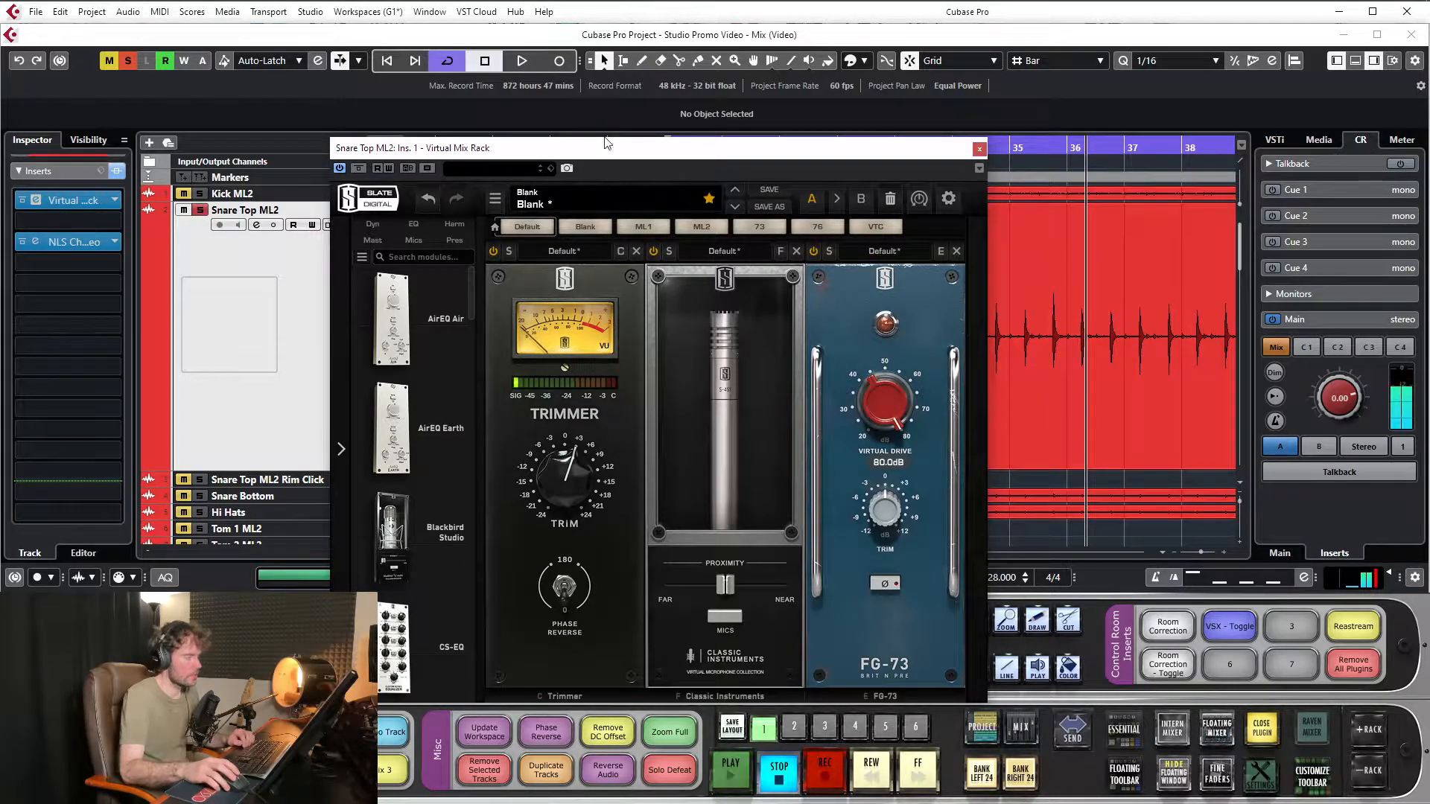
click(429, 201)
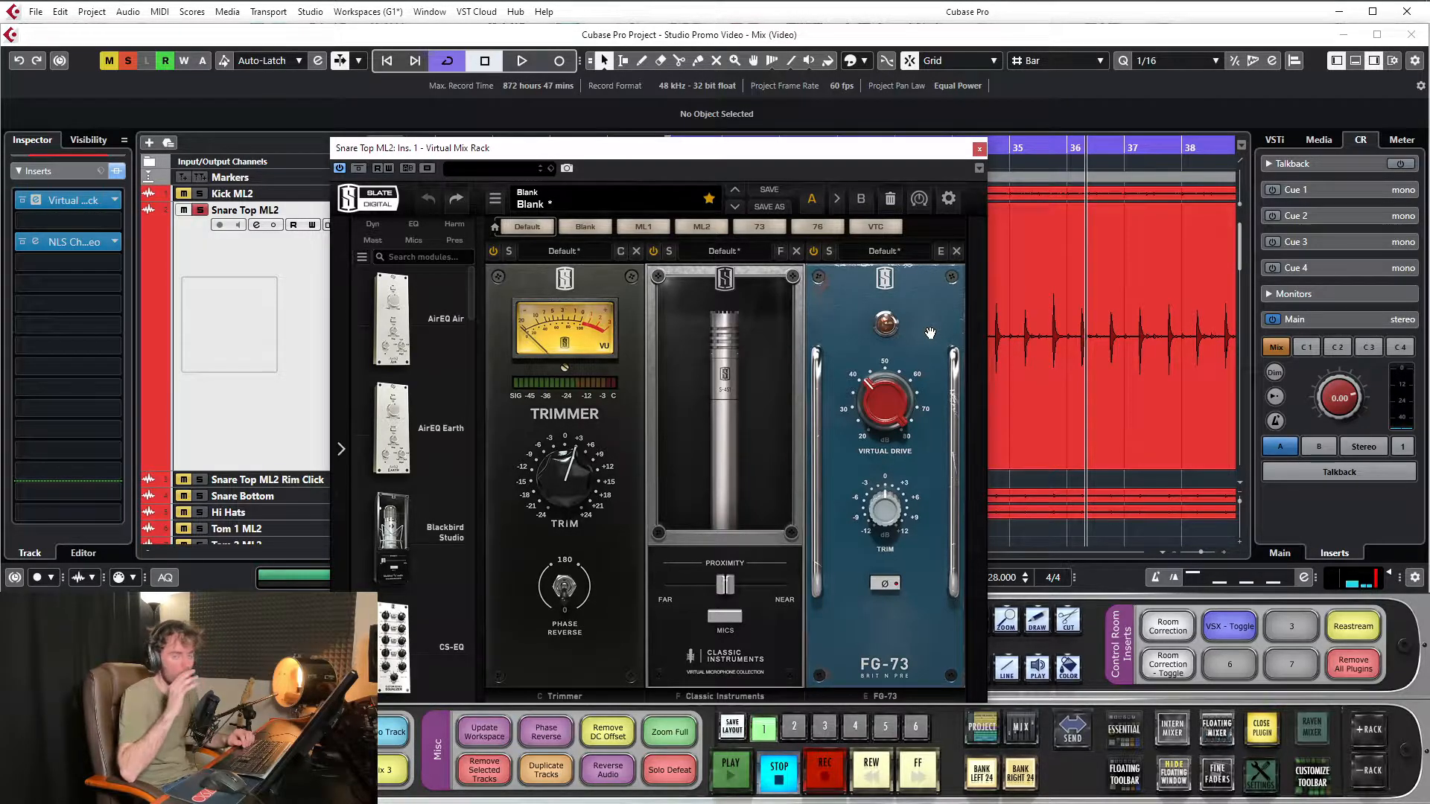
Close the Snare Top ML2 track's Virtual Mix Rack
drag(930, 333, 974, 423)
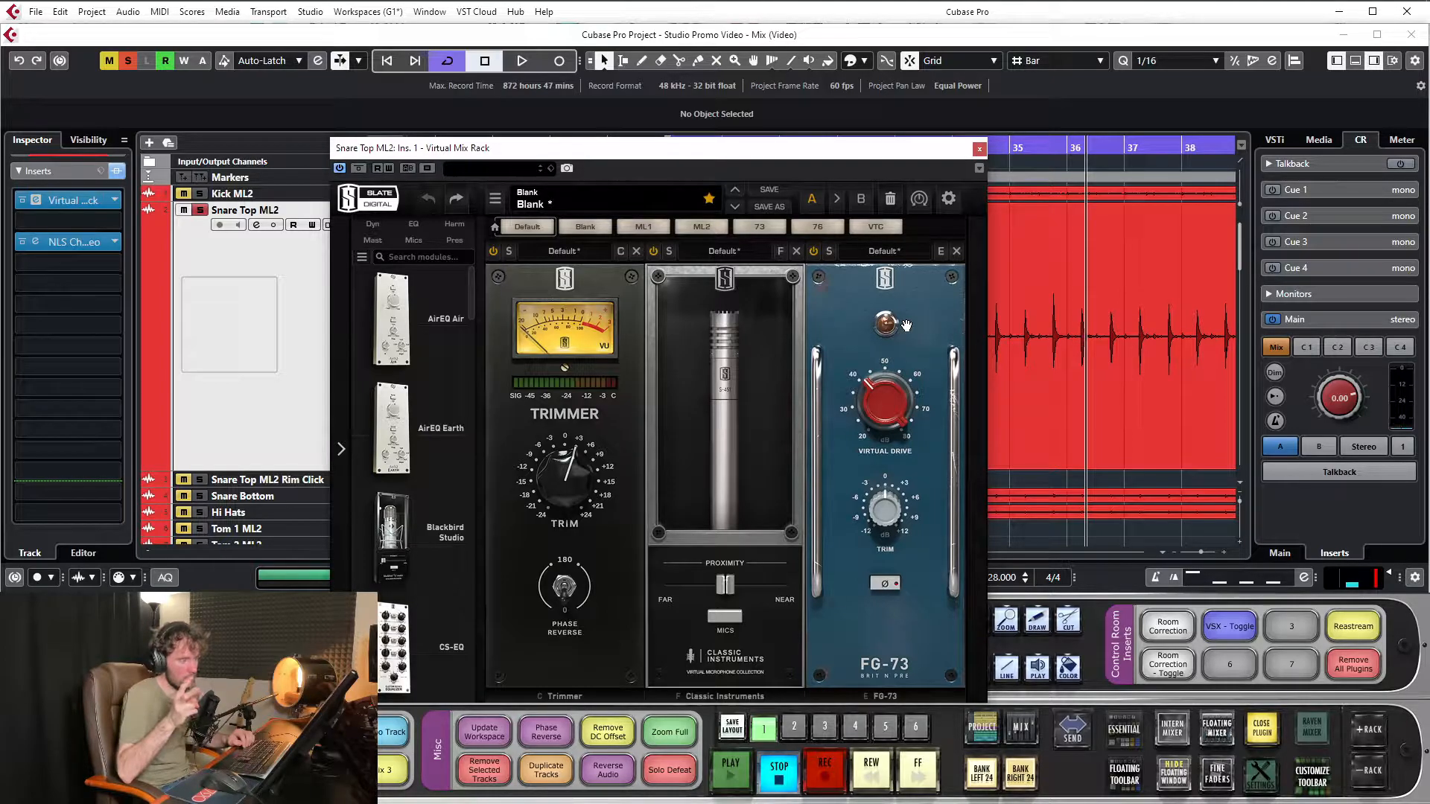
drag(905, 325, 907, 324)
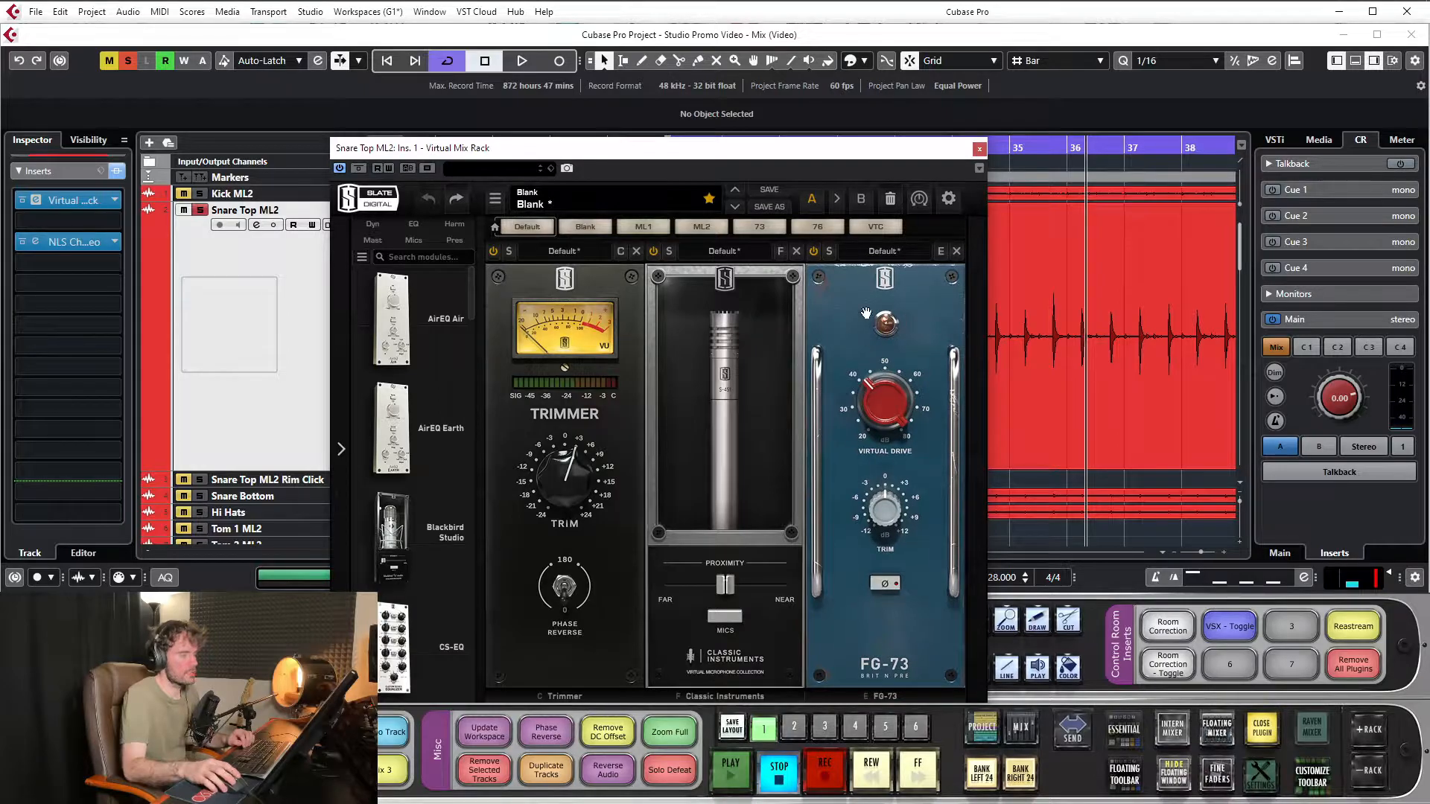
drag(887, 157, 870, 147)
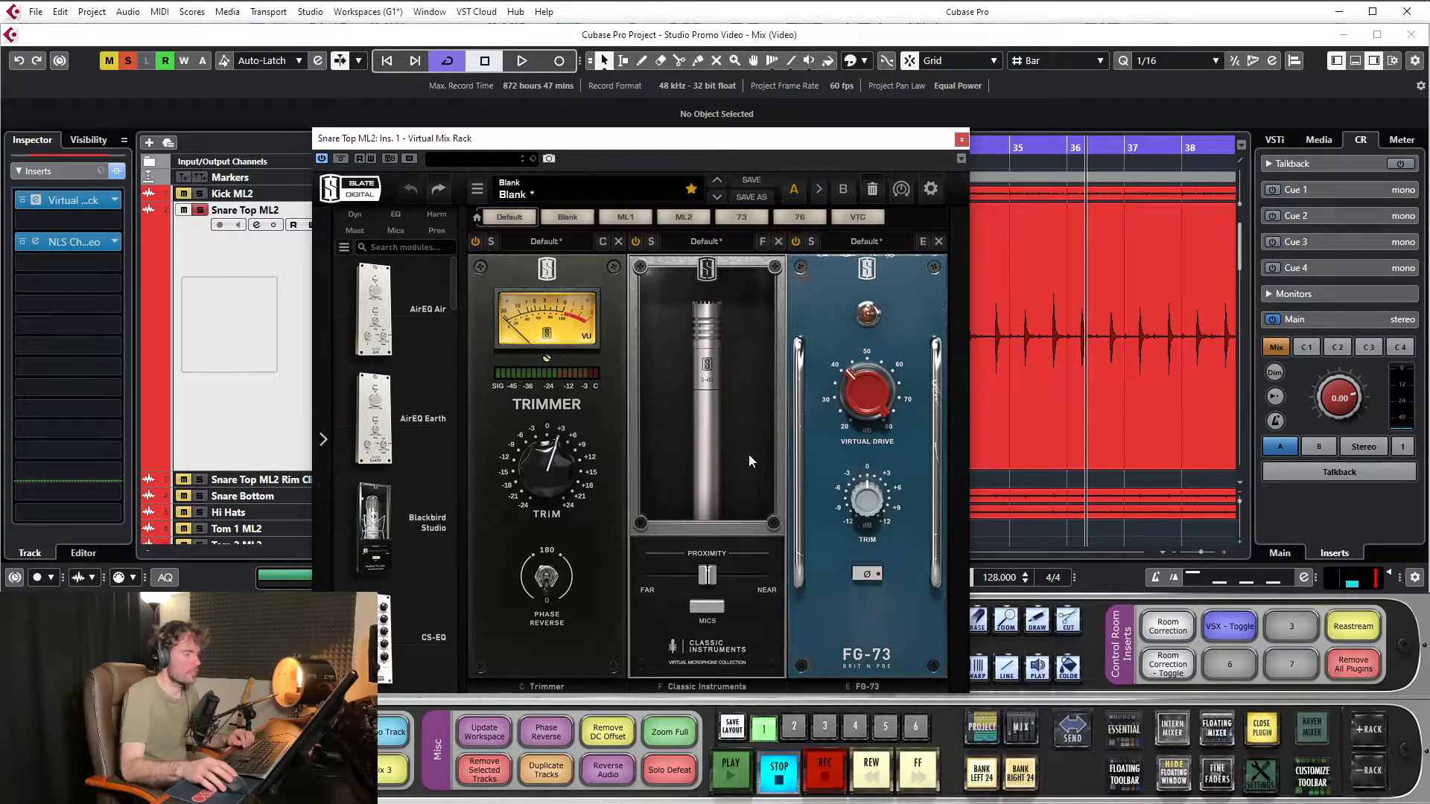
click(962, 141)
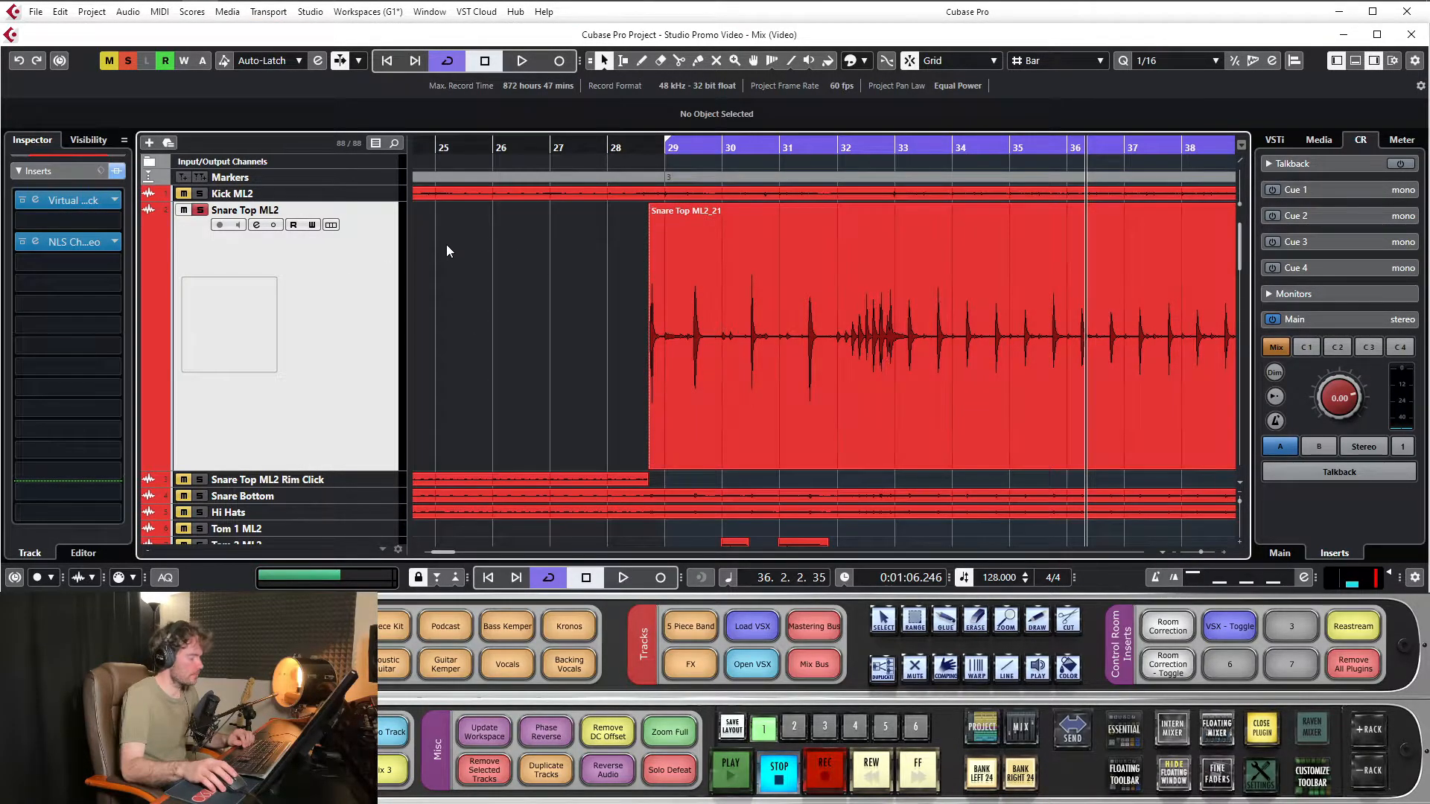
Select the Snare Top FX channel and open its Virtual Mix Rack insert
click(670, 733)
scroll(574, 302, down, 15)
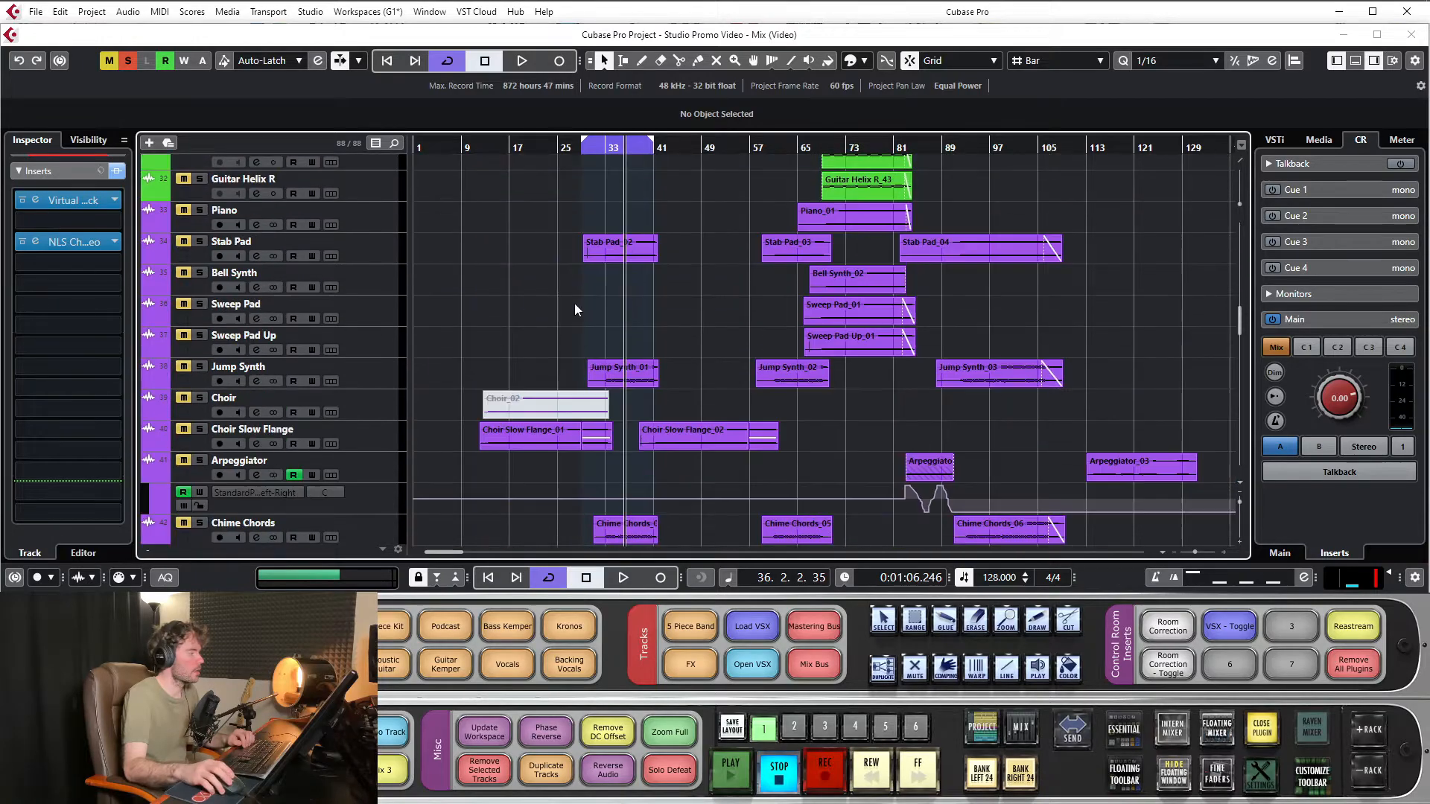
scroll(505, 334, down, 2)
click(283, 228)
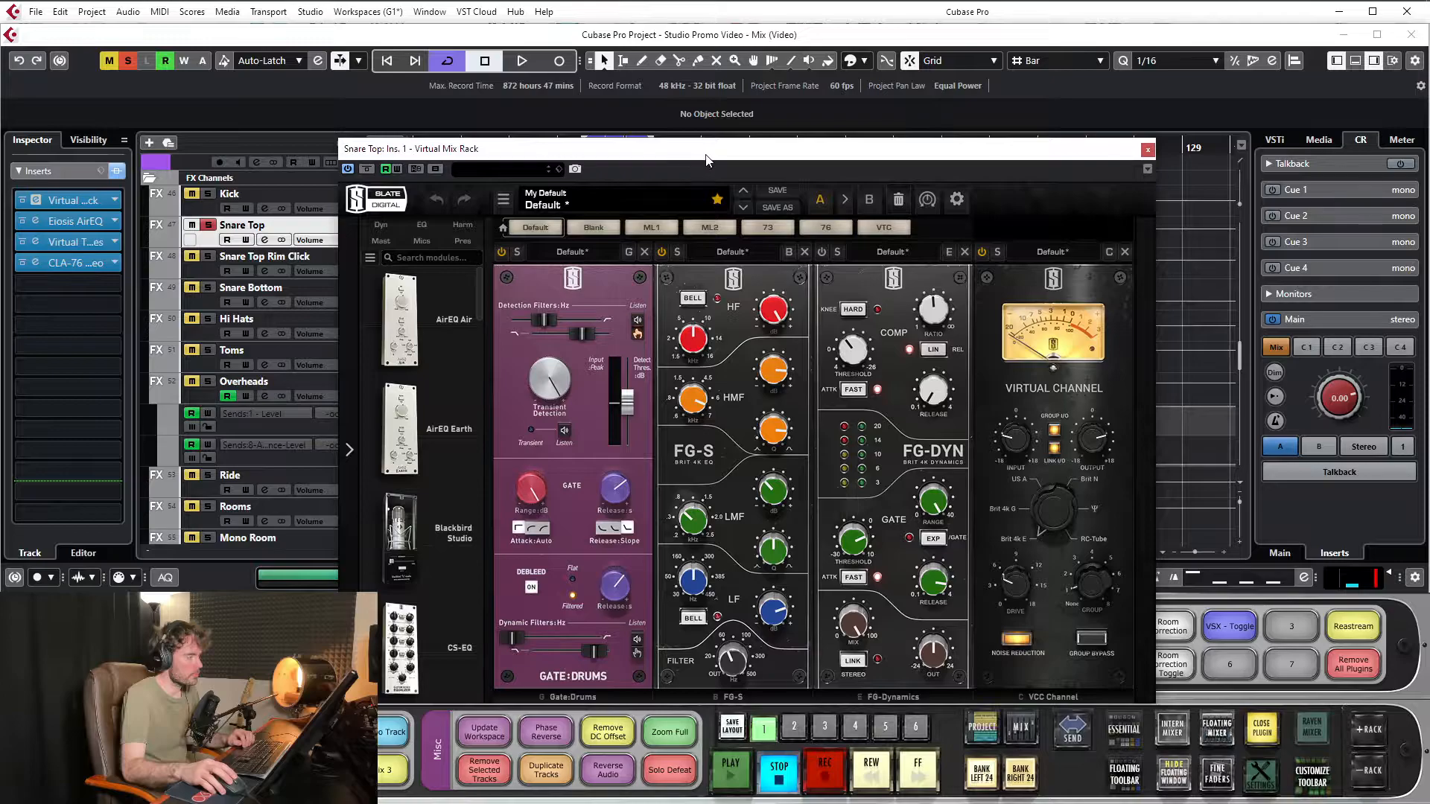
drag(706, 160, 703, 149)
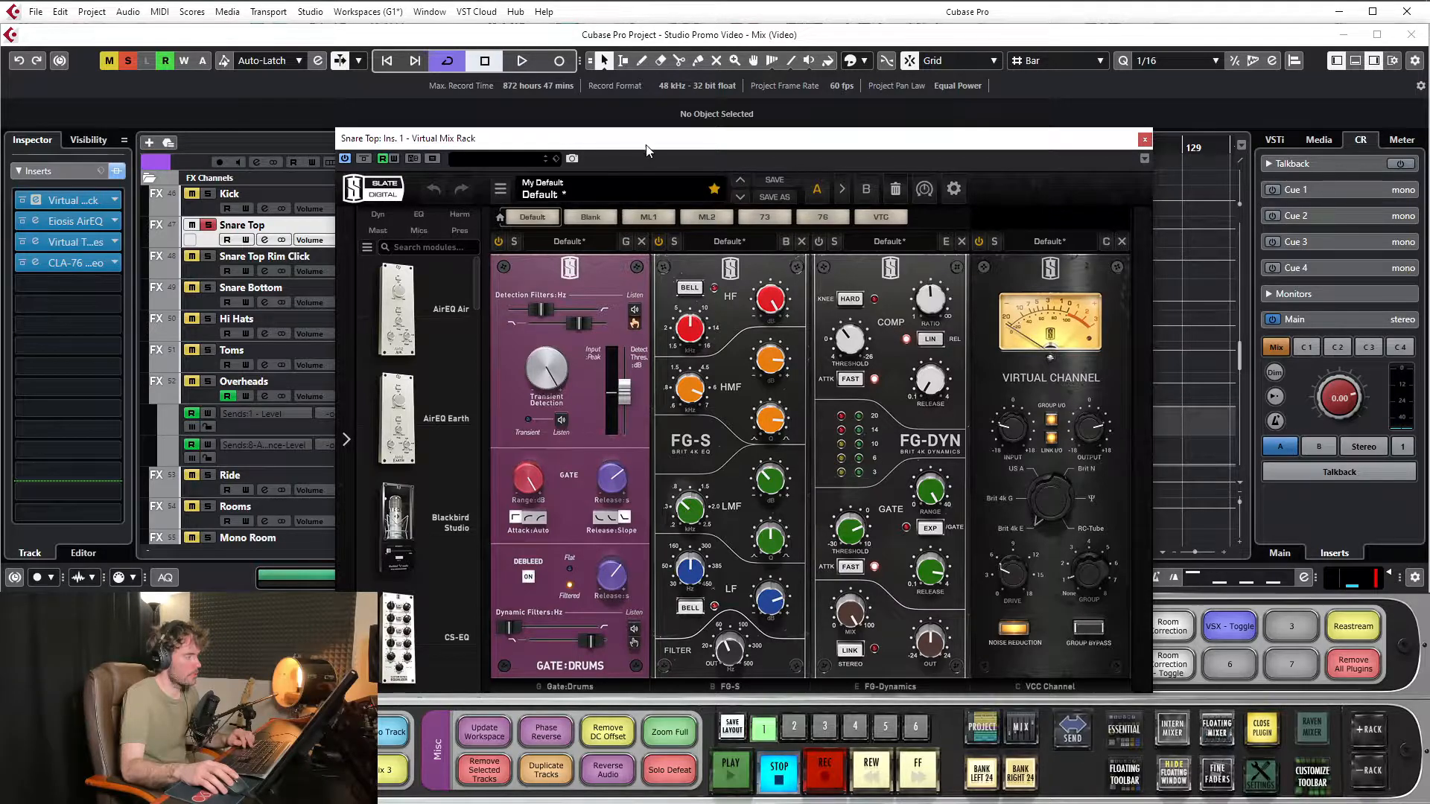
drag(645, 143, 643, 135)
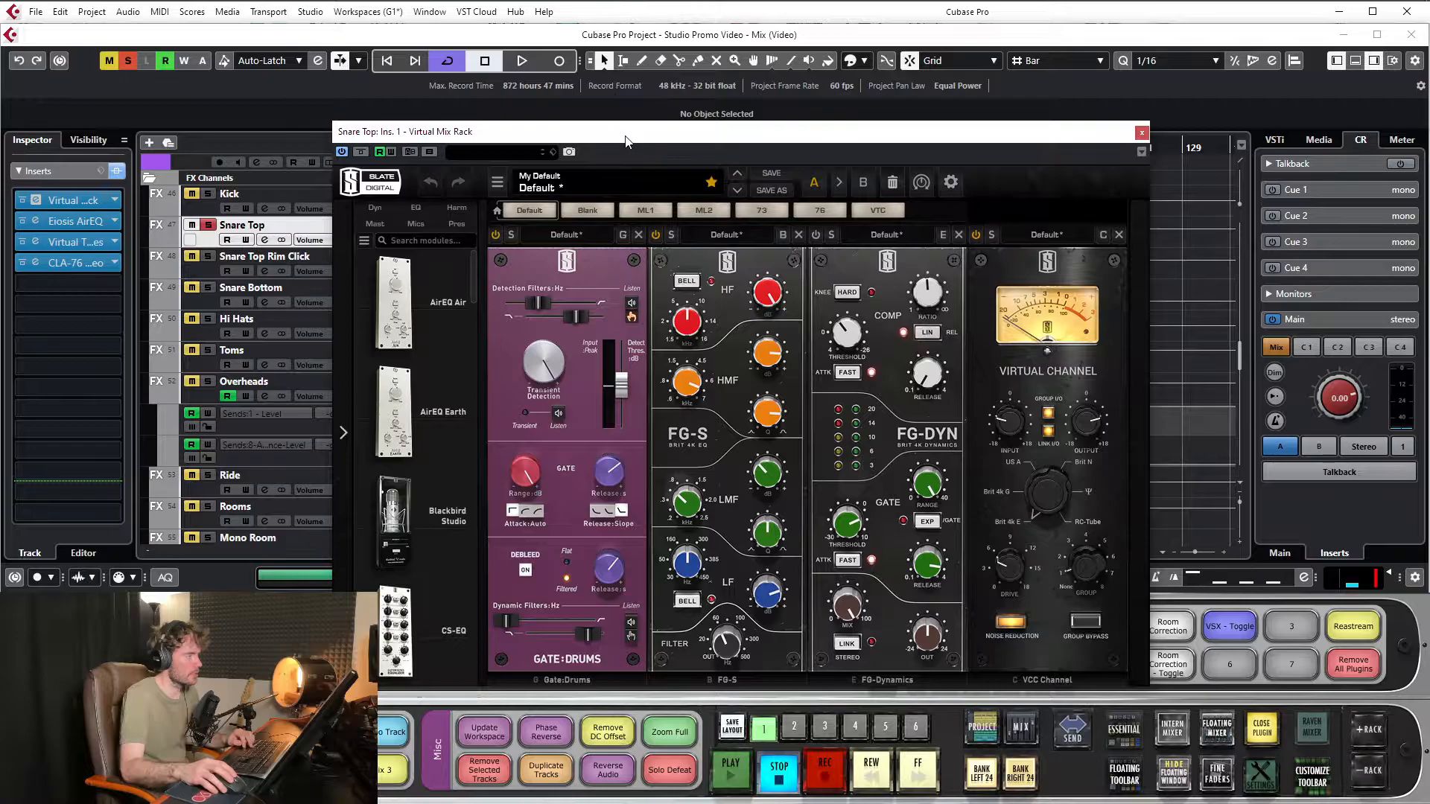
Bring the source drum tracks back into view behind the Snare Top rack and briefly audition the loop
drag(626, 140, 688, 253)
scroll(583, 195, up, 15)
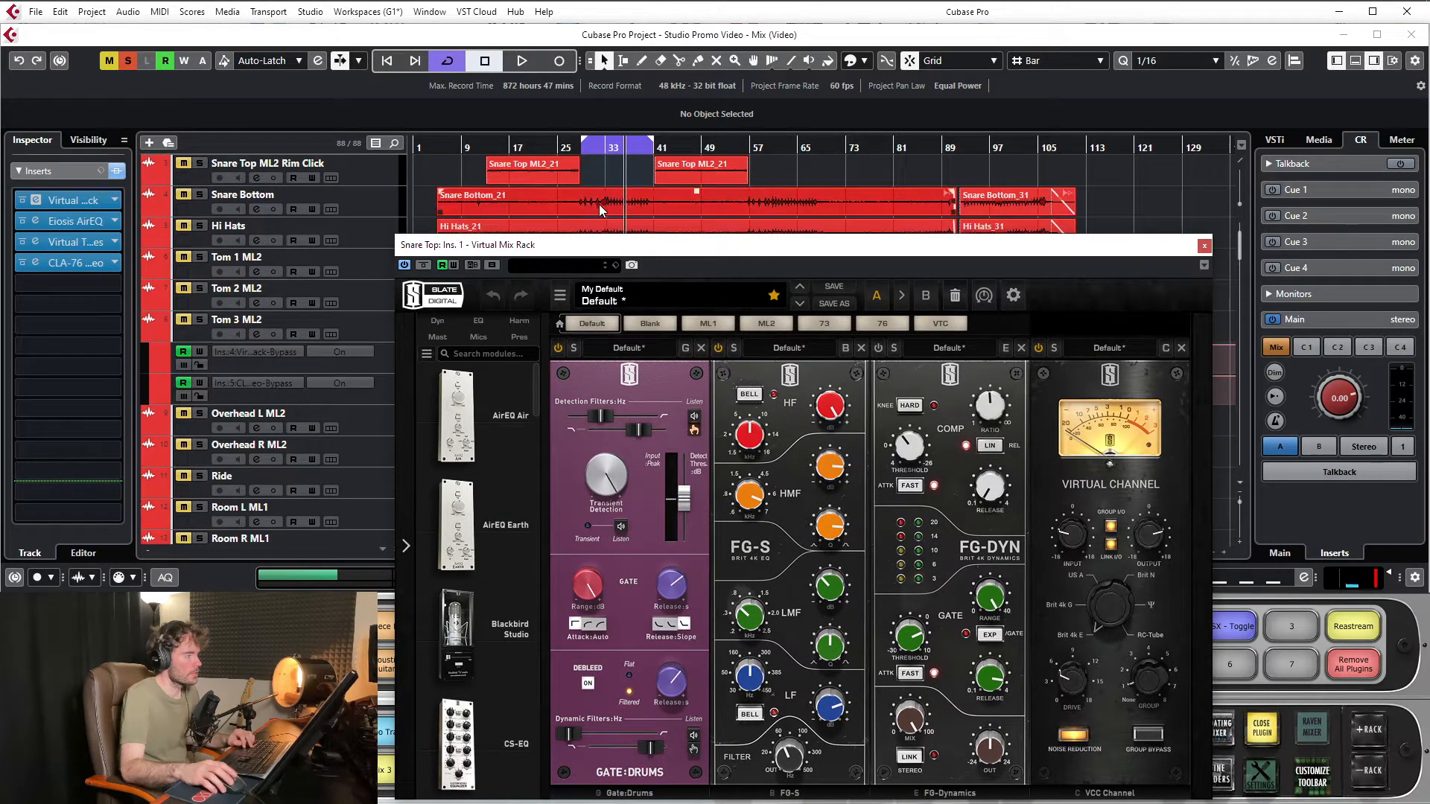
scroll(604, 202, up, 4)
key(space)
key(space)
Reposition the Snare Top rack over the project and audition the loop while examining the Gate:Drums DeBleed section
drag(666, 247, 632, 111)
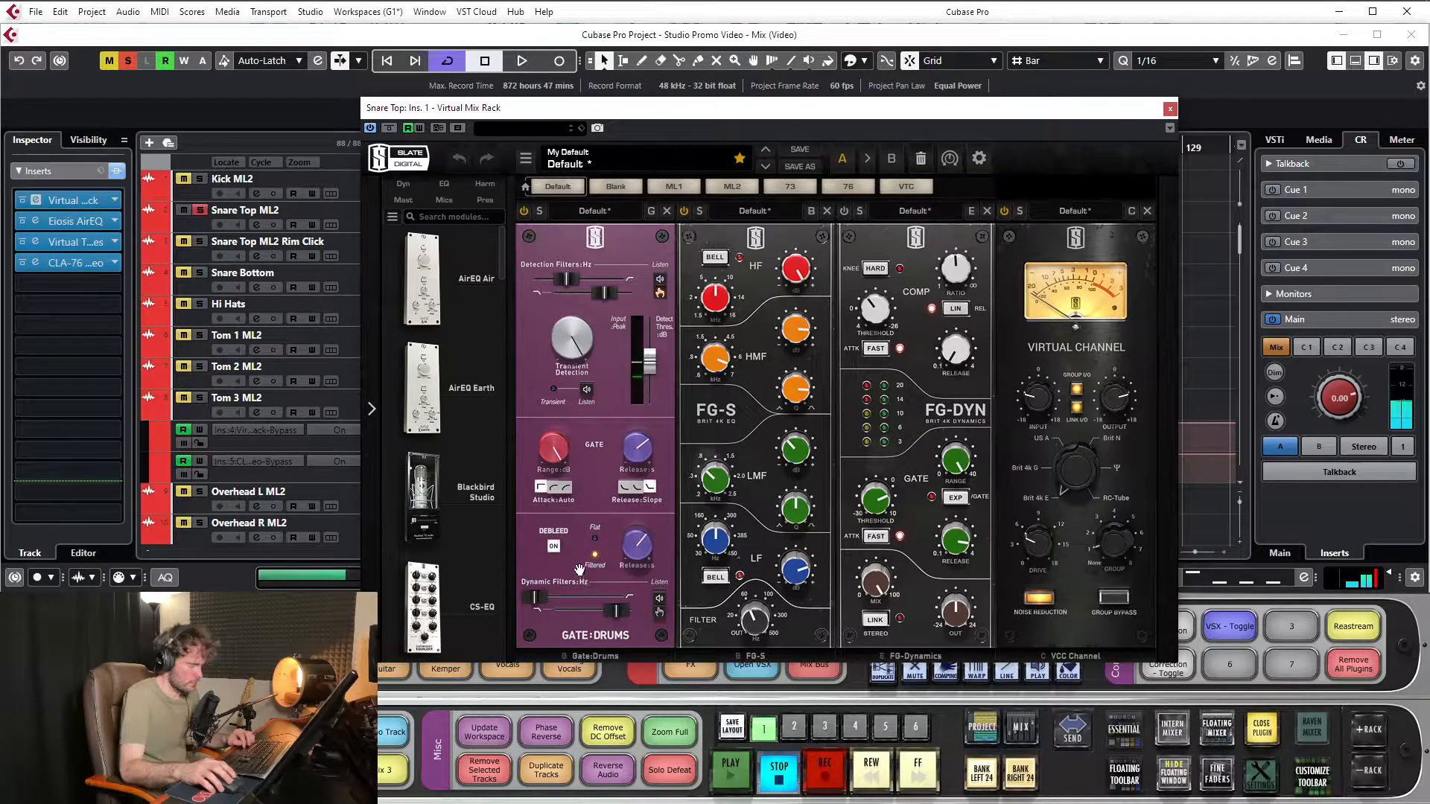
click(557, 546)
key(space)
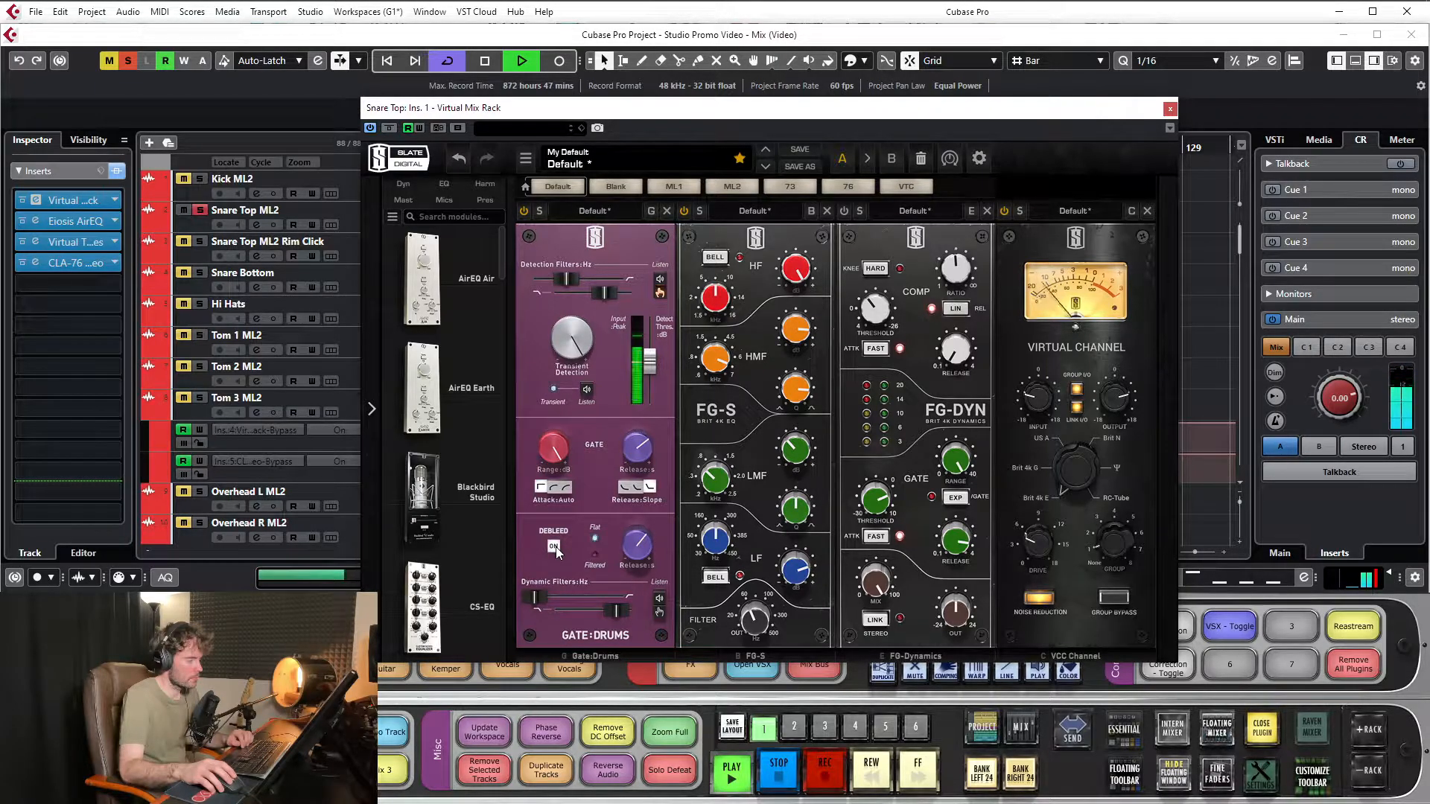
key(space)
click(596, 551)
mouse_move(624, 624)
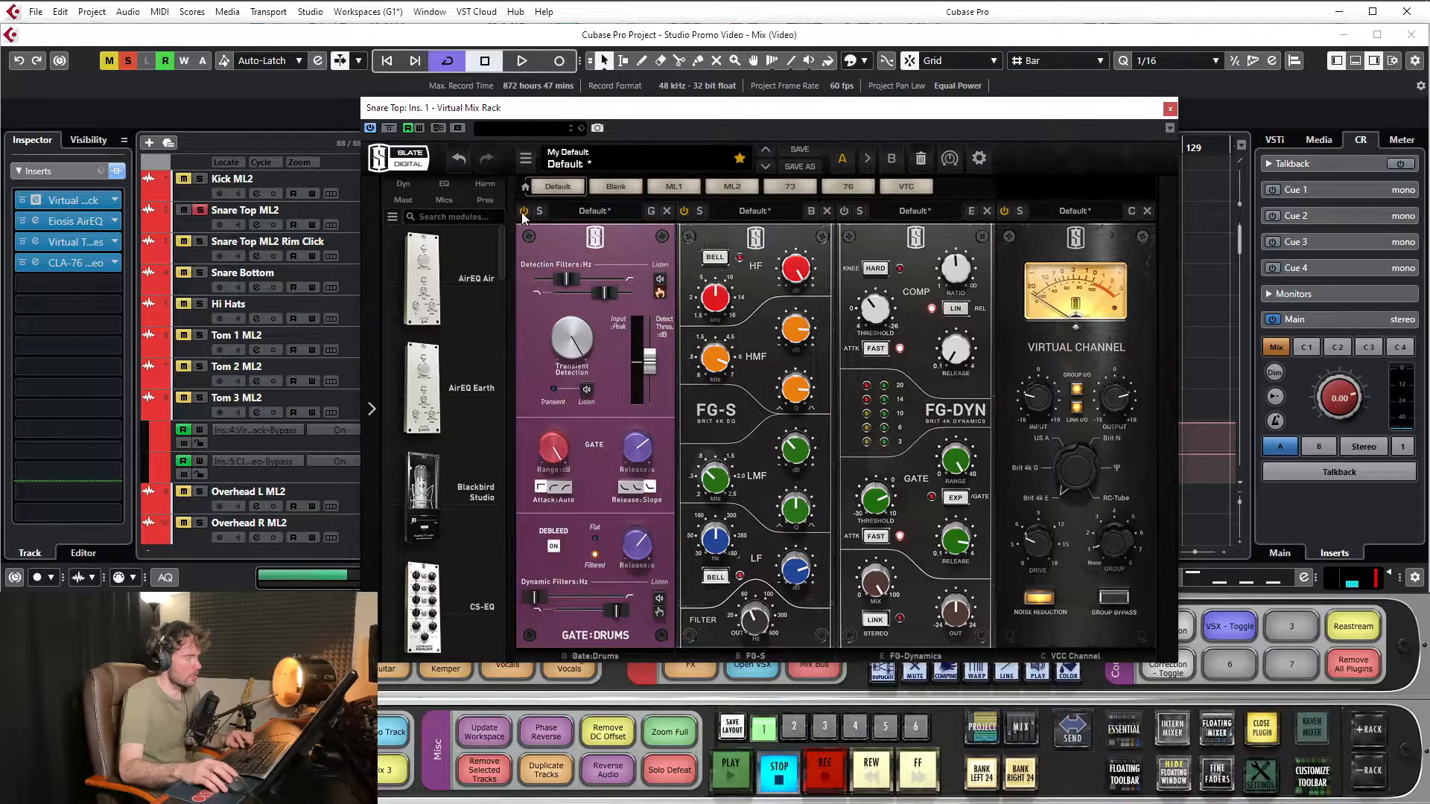
Compare the snare loop with the Gate:Drums module bypassed and enabled, moving the rack to expose the arrangement
key(space)
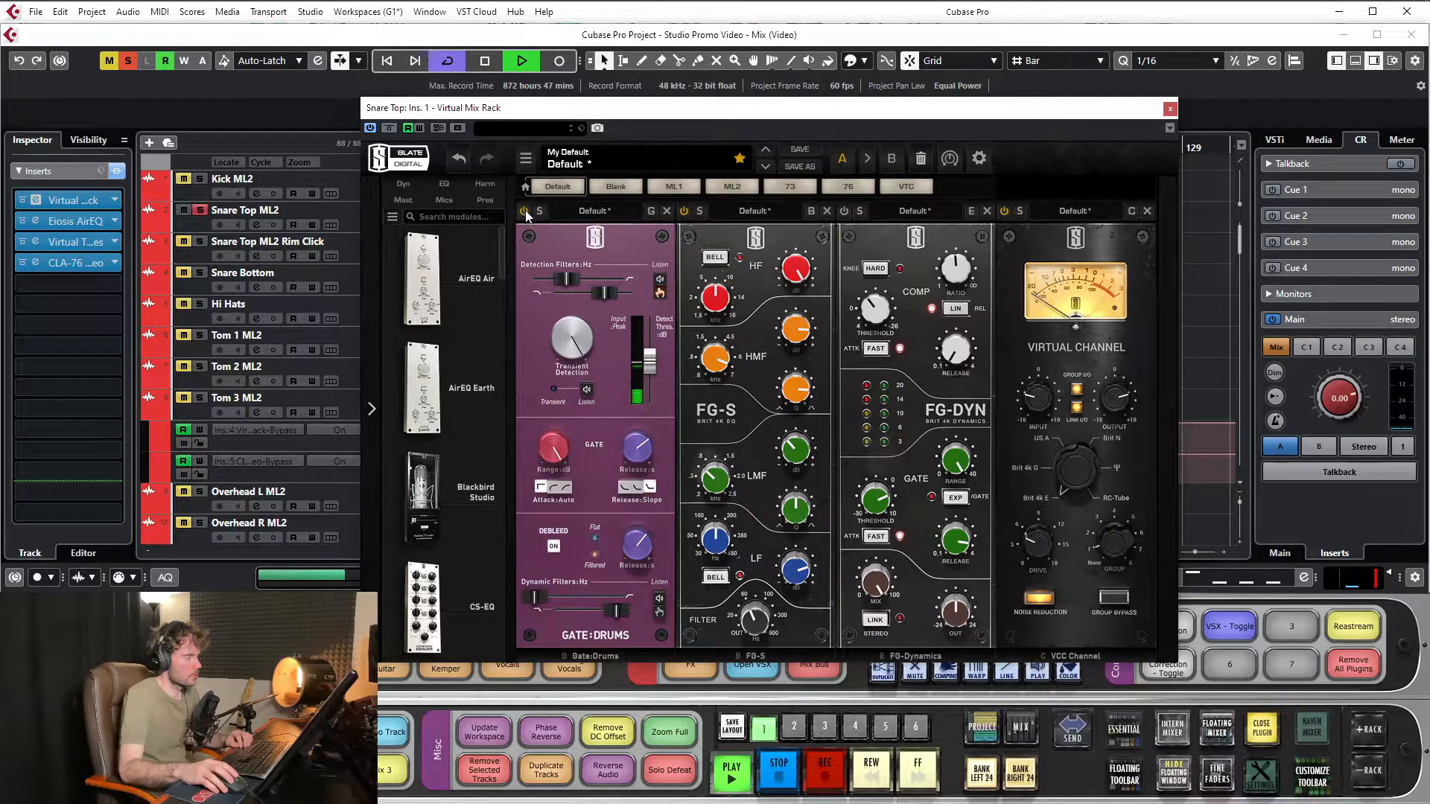
click(525, 212)
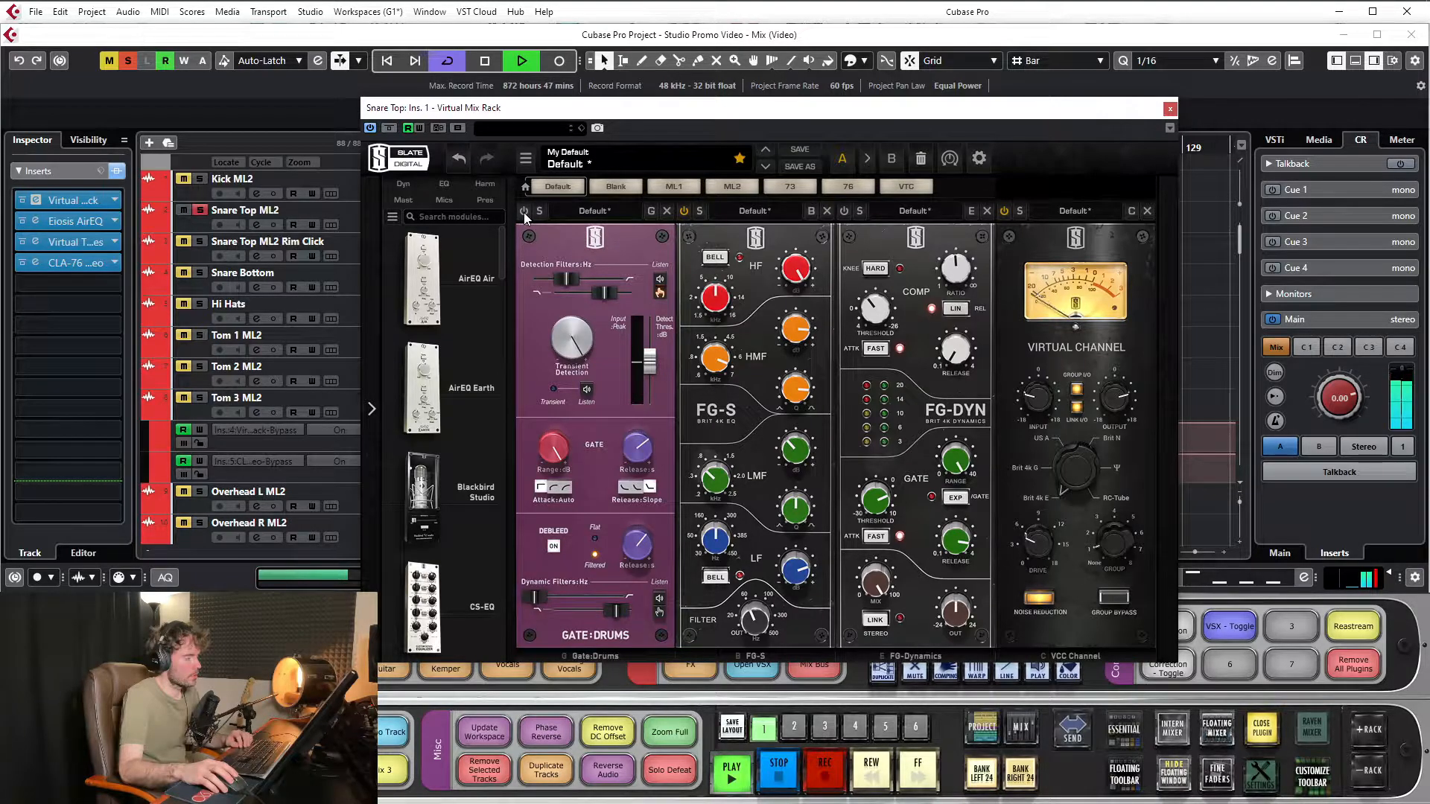
click(525, 212)
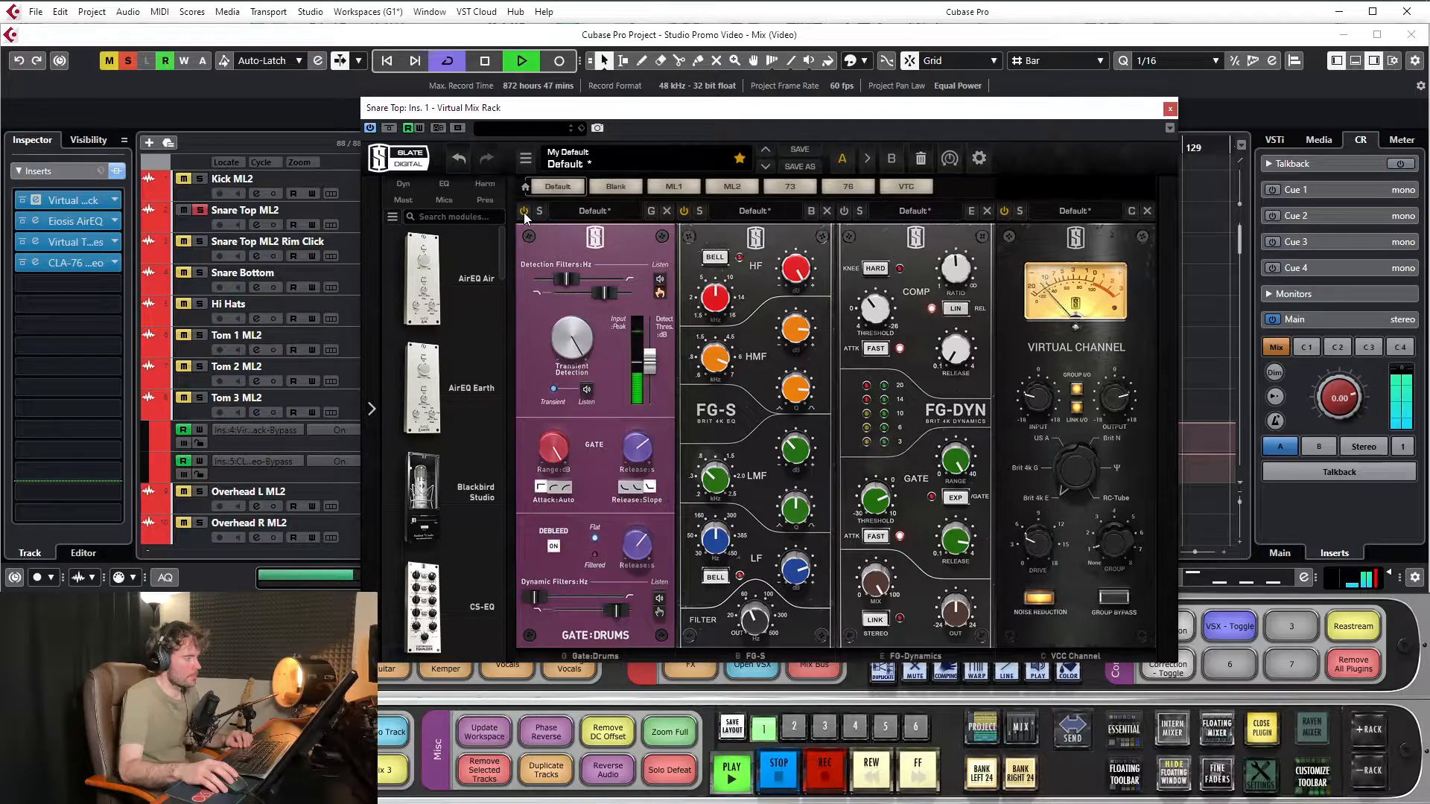
drag(697, 108, 694, 224)
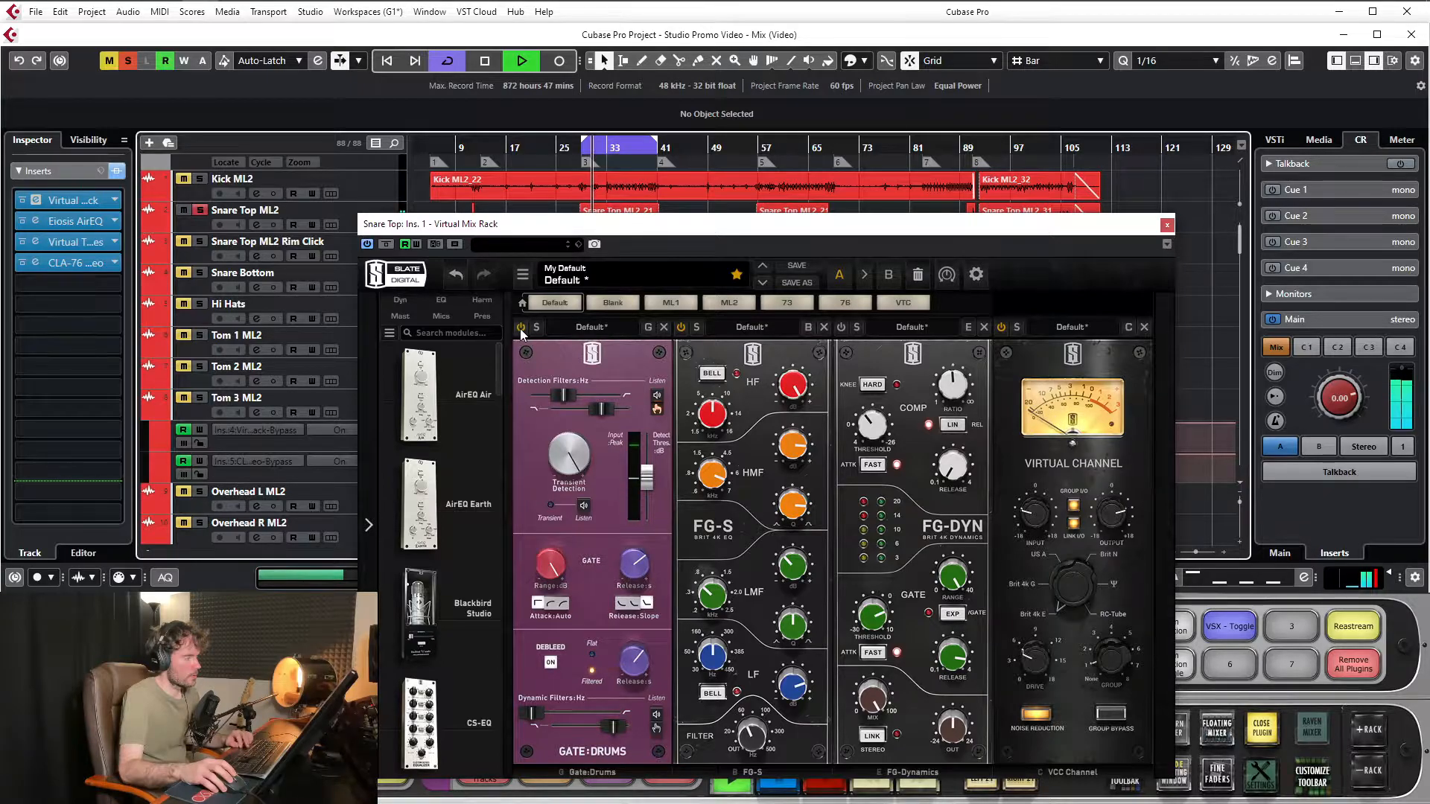
key(space)
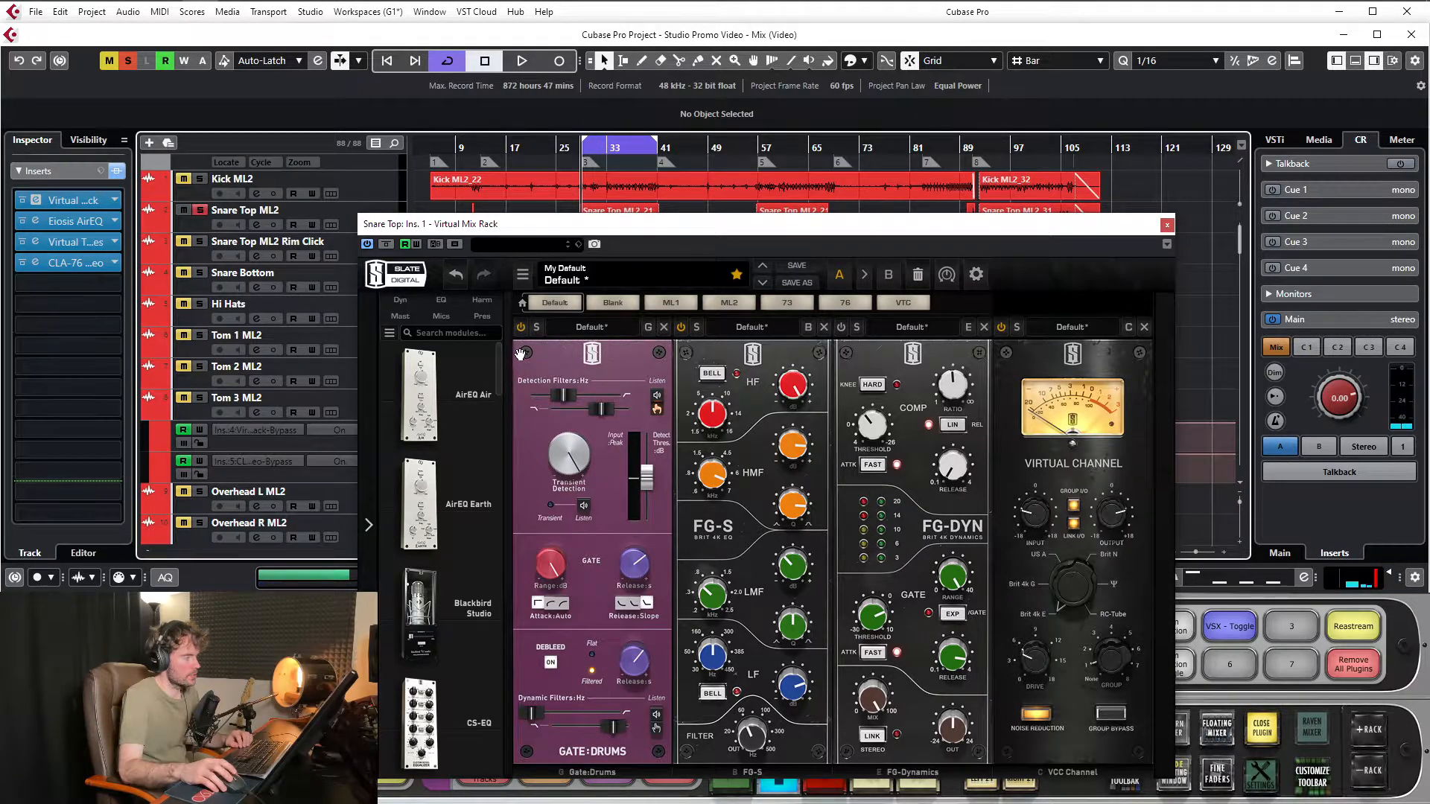
key(space)
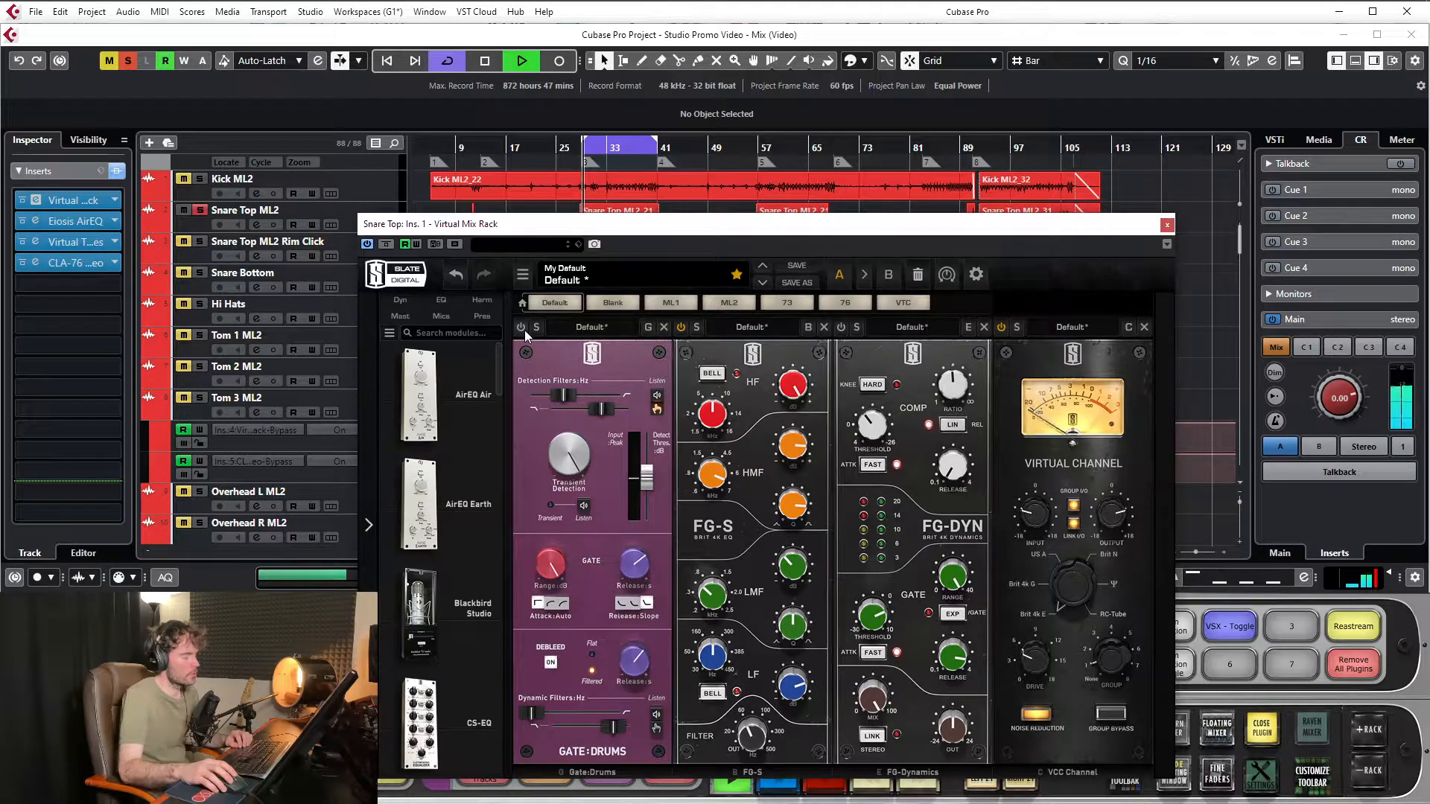
click(522, 327)
key(space)
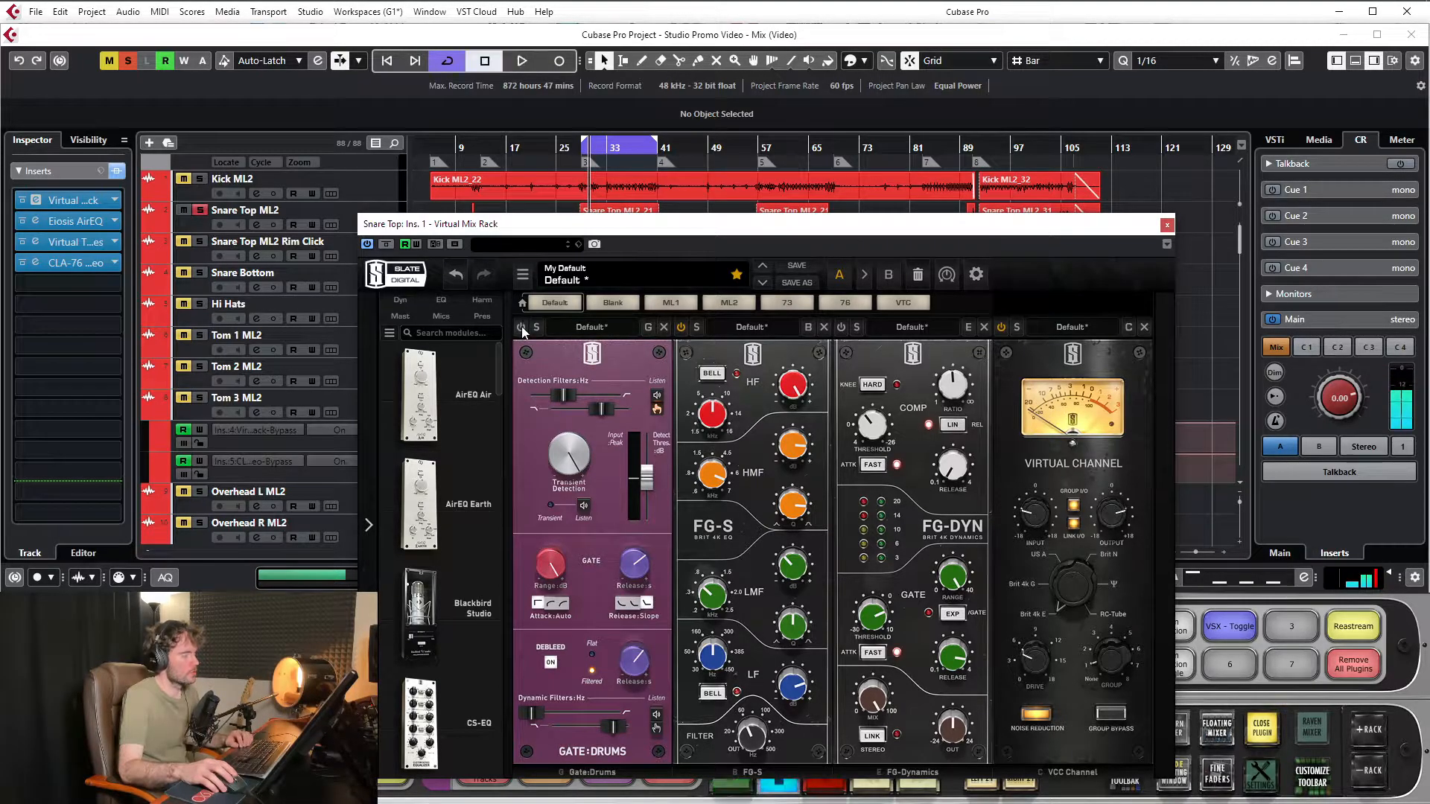
Reposition the rack and examine the Virtual Channel module while the loop plays
drag(723, 235, 698, 194)
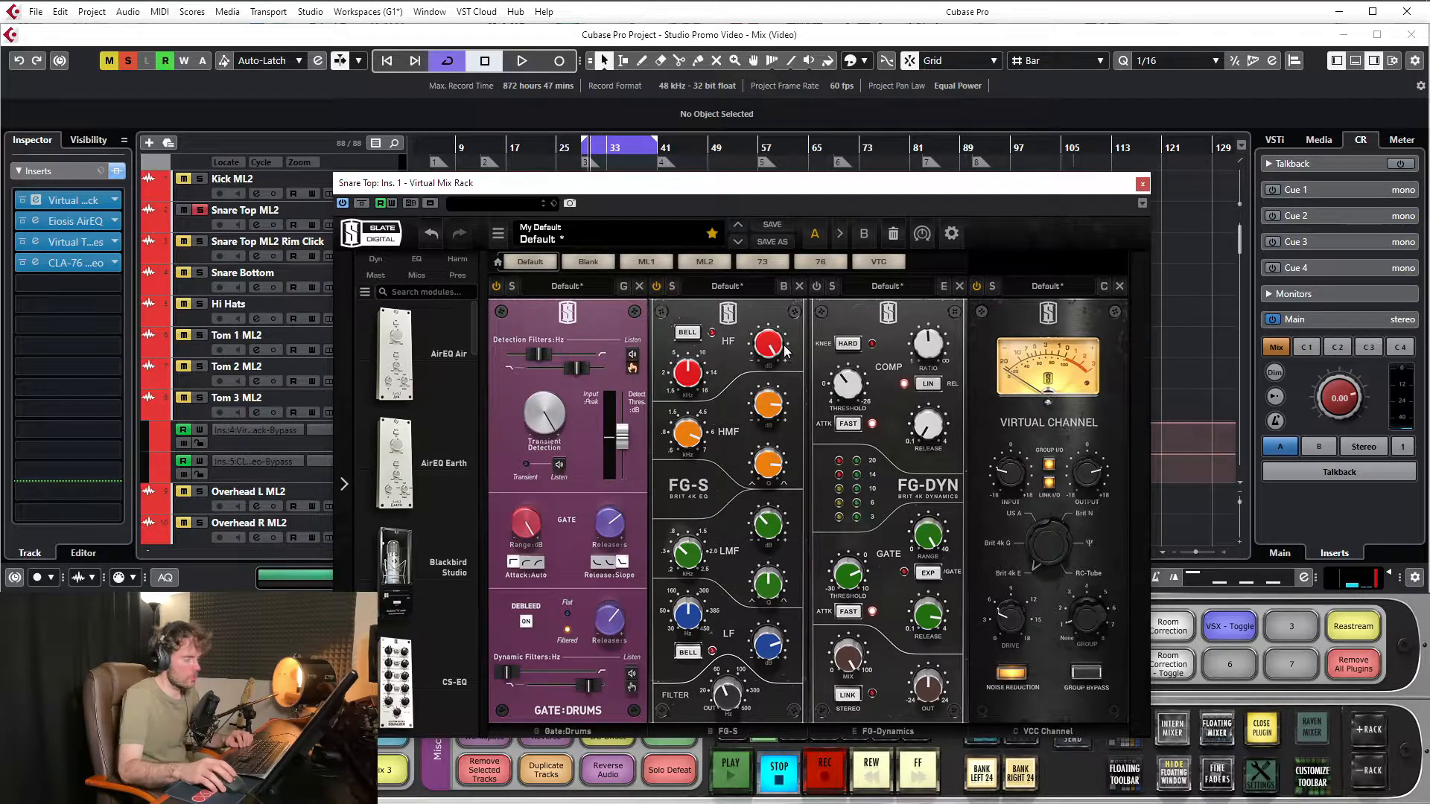
drag(1009, 398, 1001, 399)
drag(1033, 195, 1003, 161)
key(space)
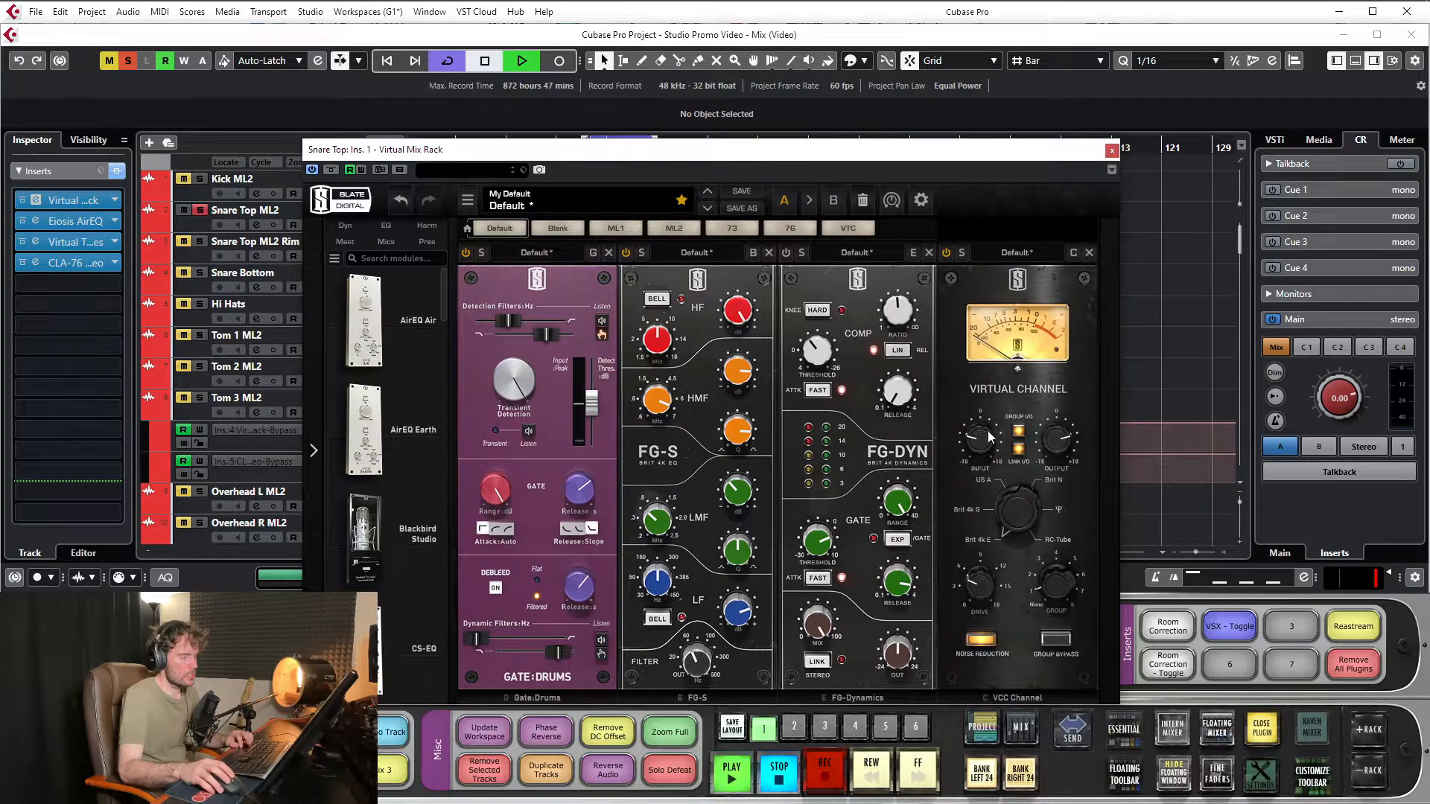
mouse_move(992, 442)
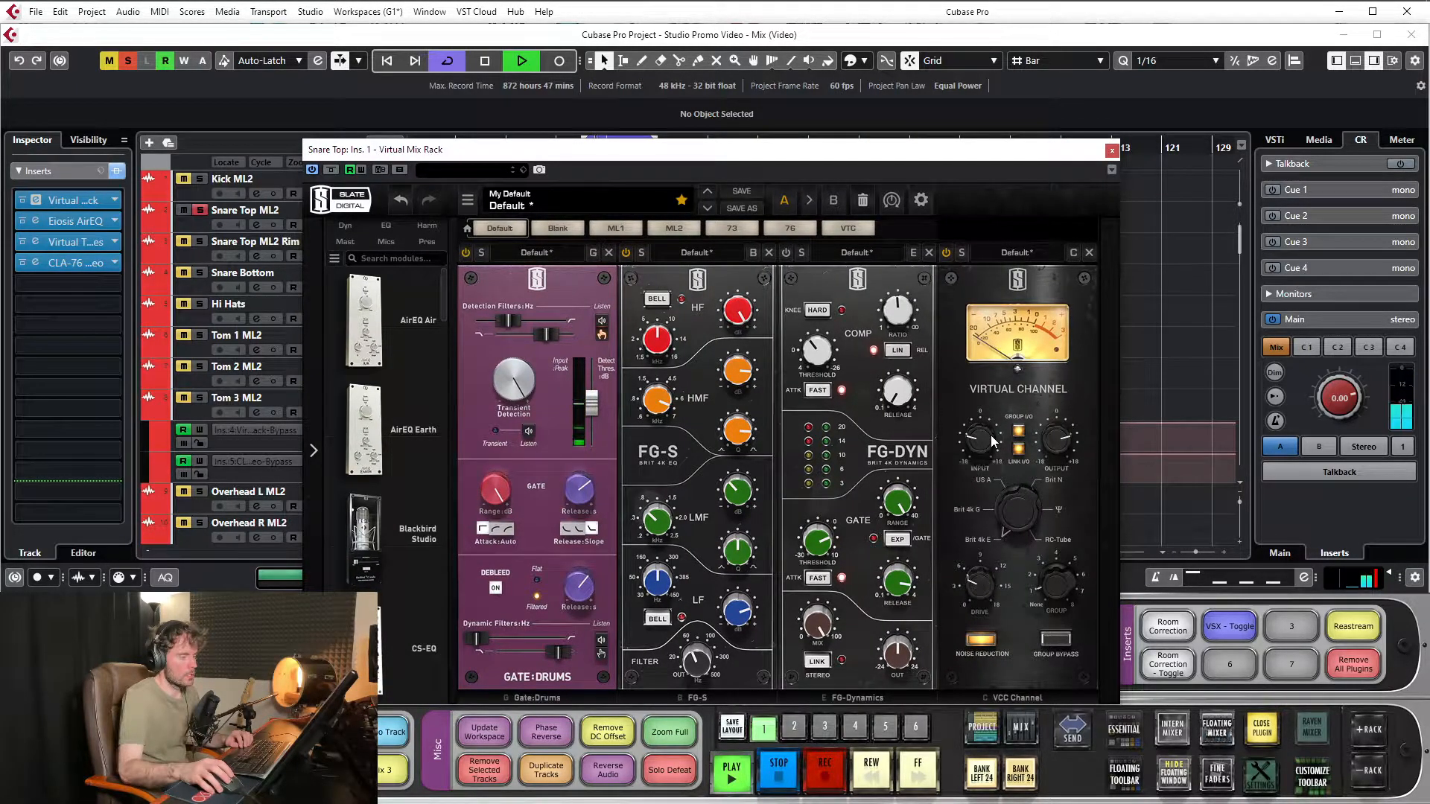
Stop the loop, view the NLS Channel insert on the Snare Top ML2 track beside the FX rack, and close it
drag(574, 157, 951, 180)
click(359, 250)
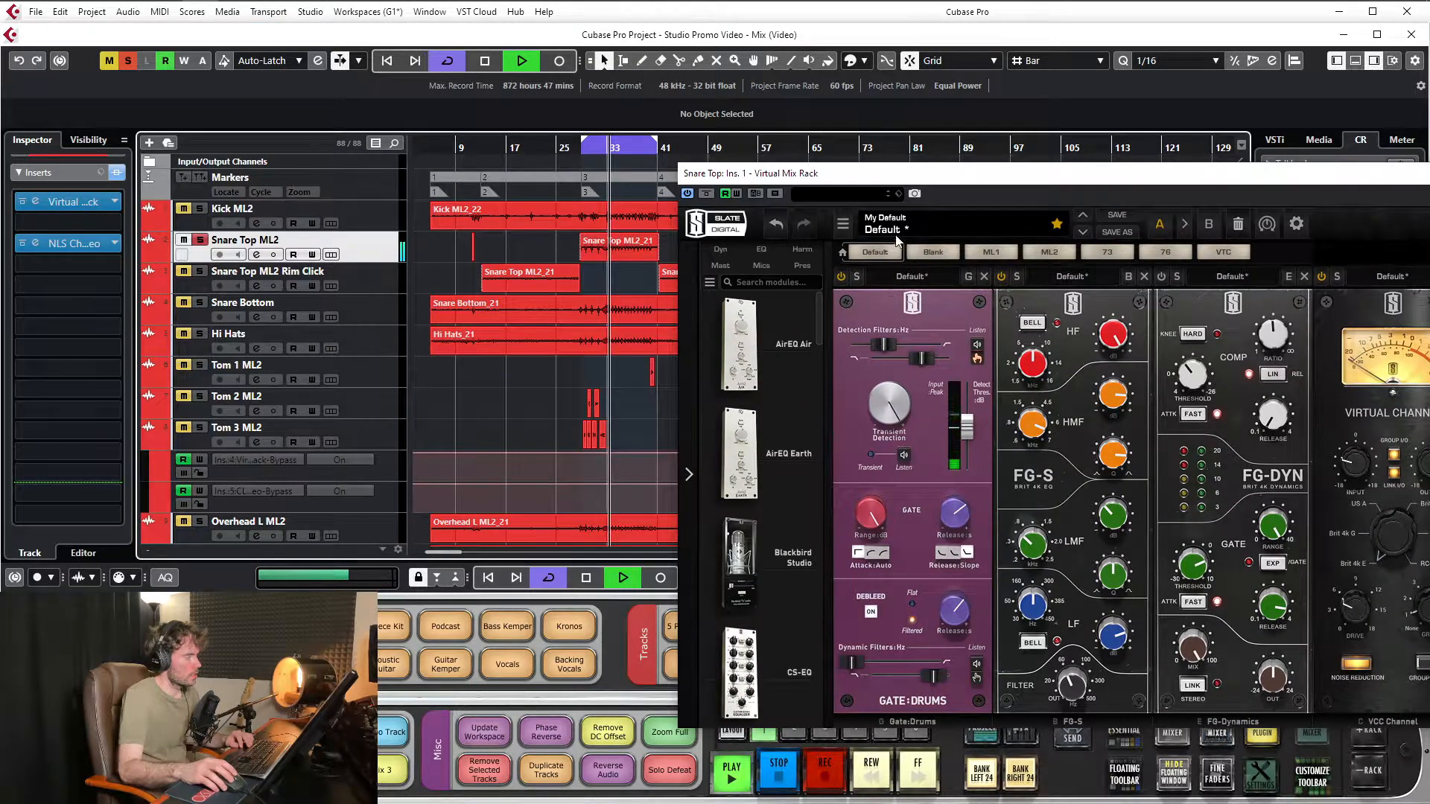
key(space)
drag(1329, 194, 1083, 204)
click(56, 245)
drag(745, 186, 773, 227)
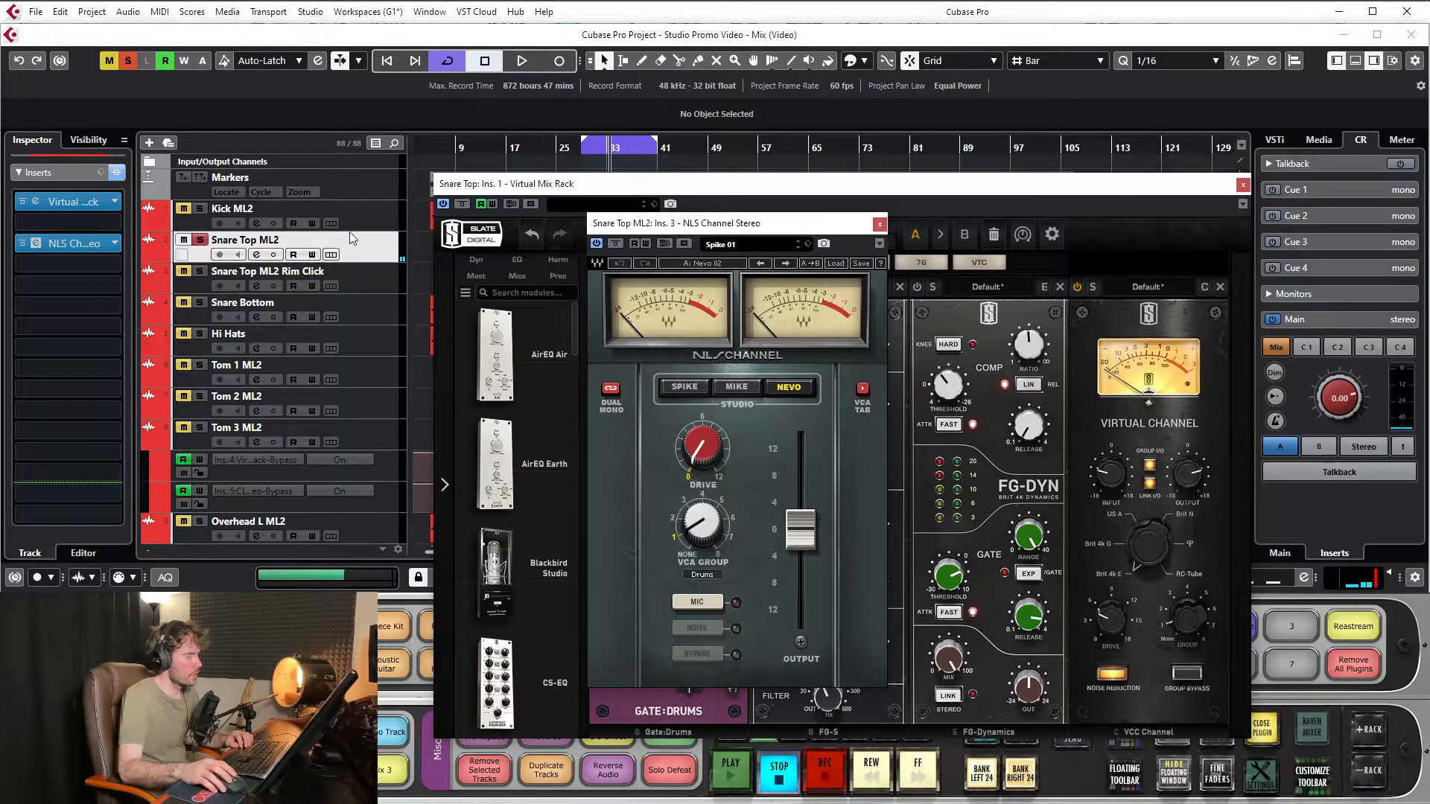
click(880, 224)
drag(894, 190, 798, 140)
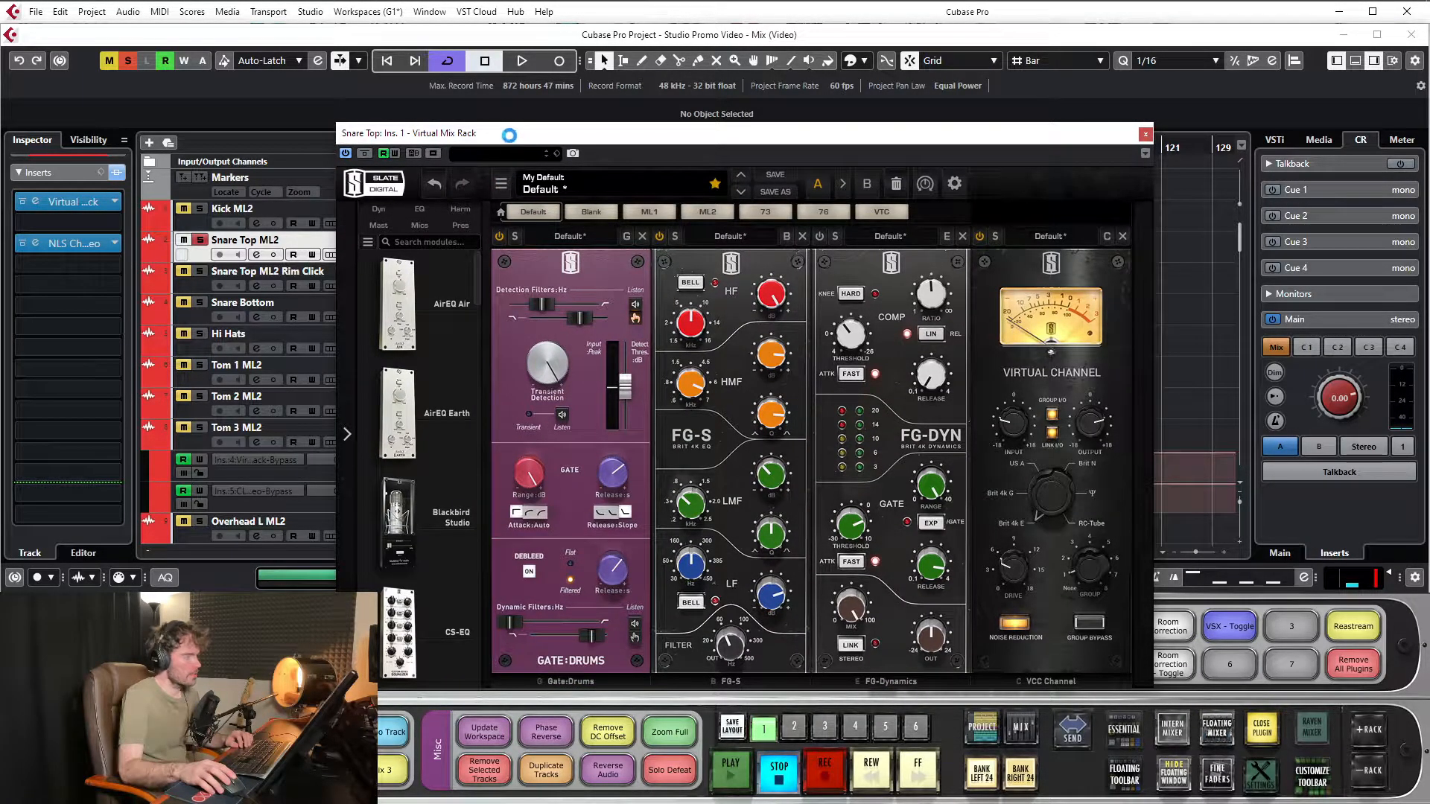
drag(509, 138, 581, 143)
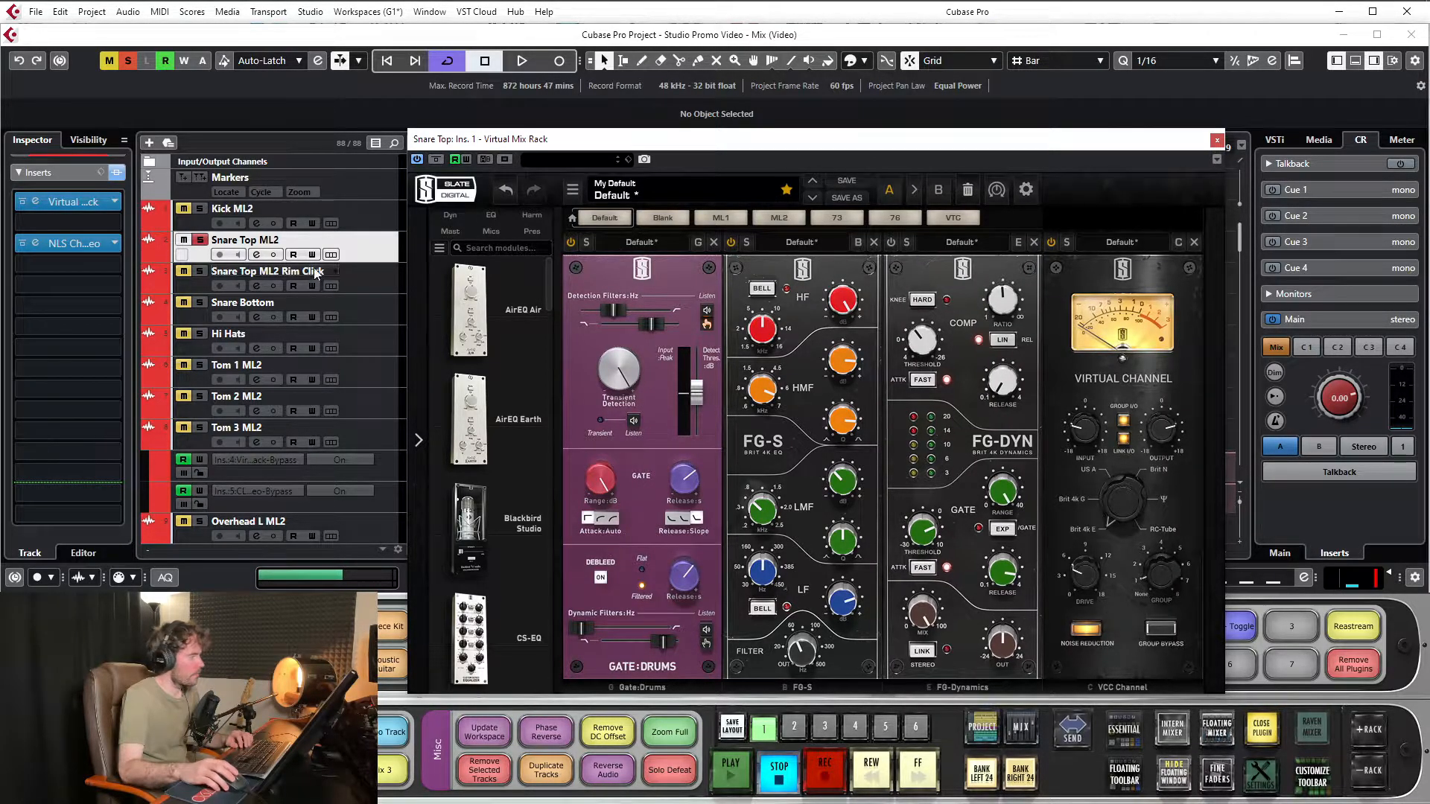
Select the Snare Top FX channel again, open its Eiosis AirEQ insert, and close the Virtual Mix Rack
click(60, 170)
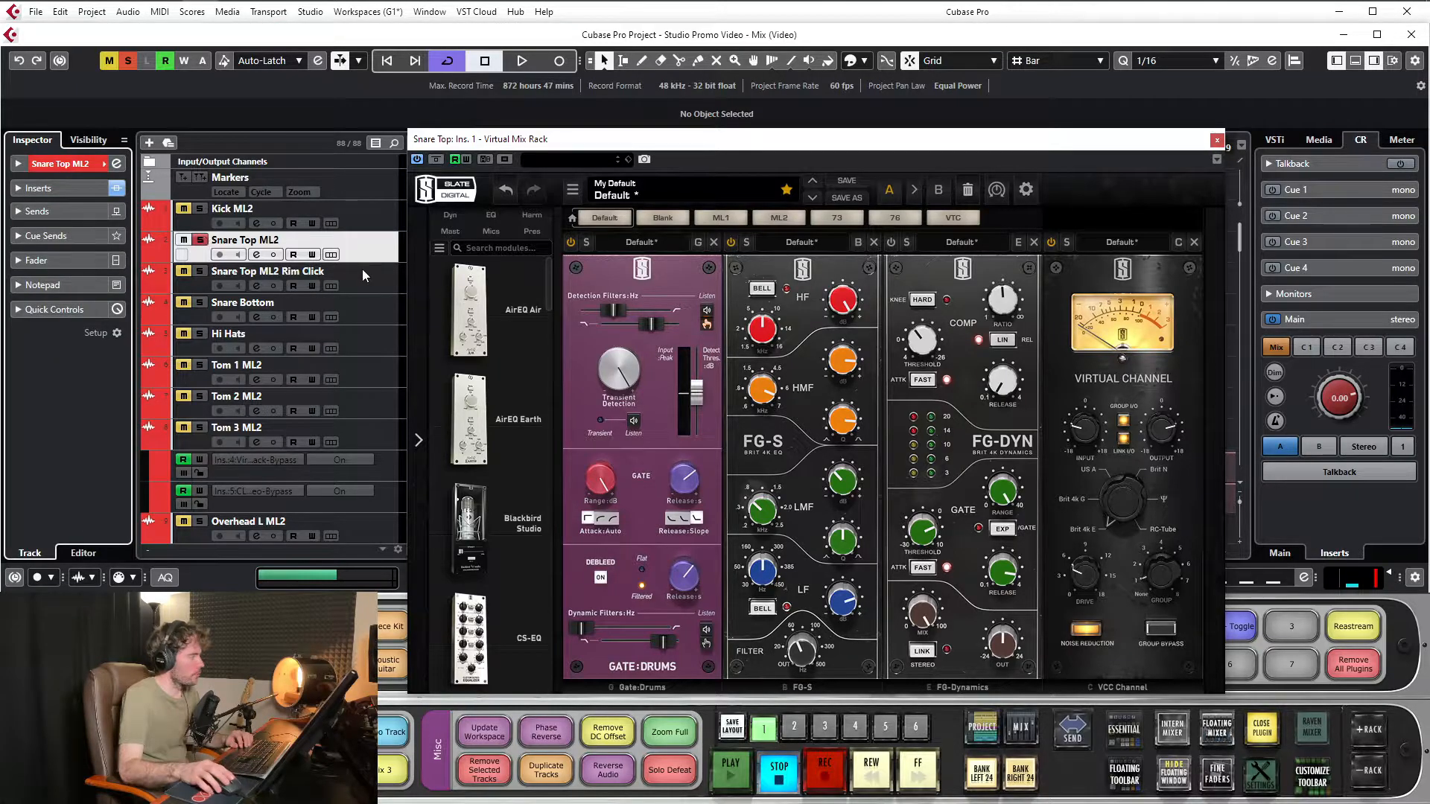
scroll(373, 291, down, 15)
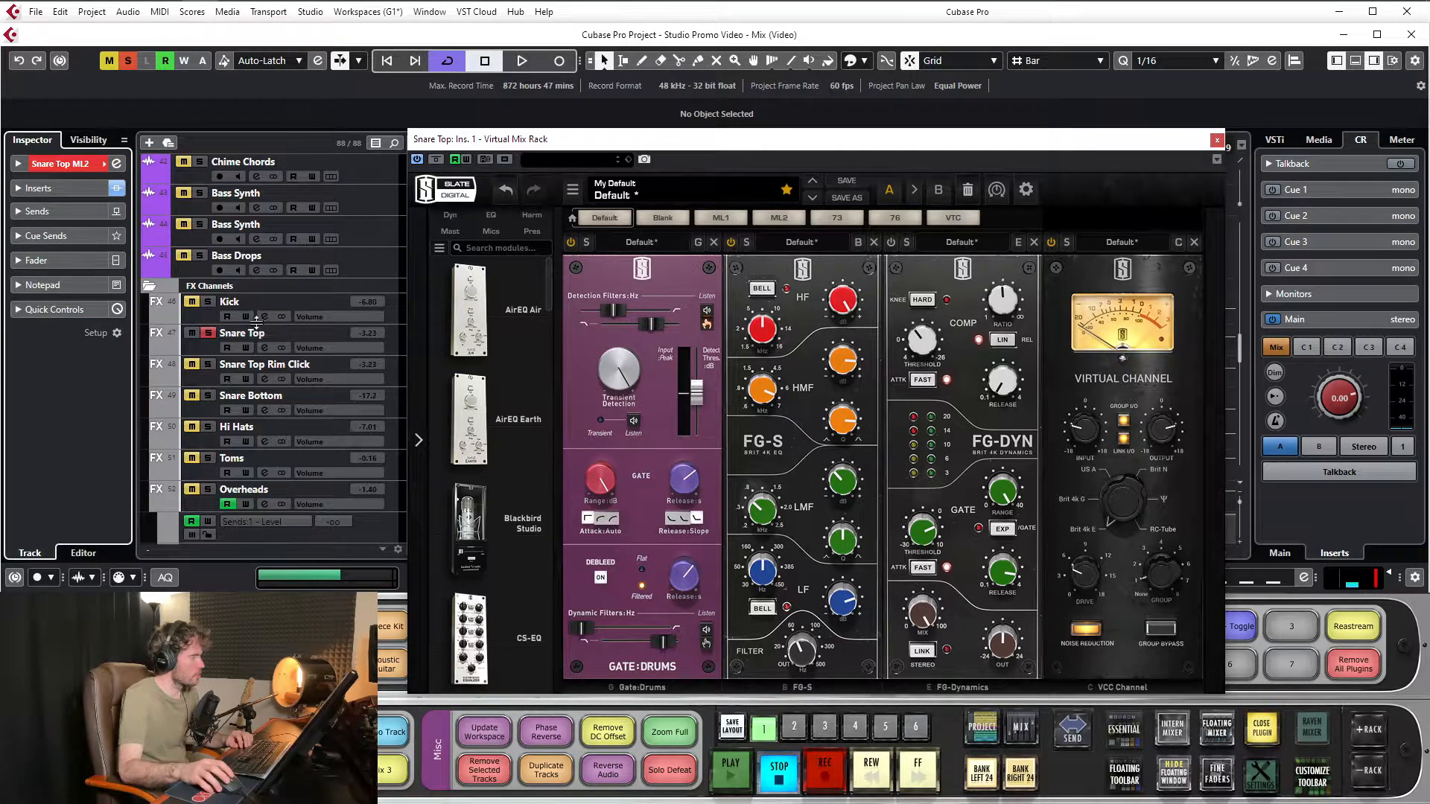
click(257, 329)
click(68, 222)
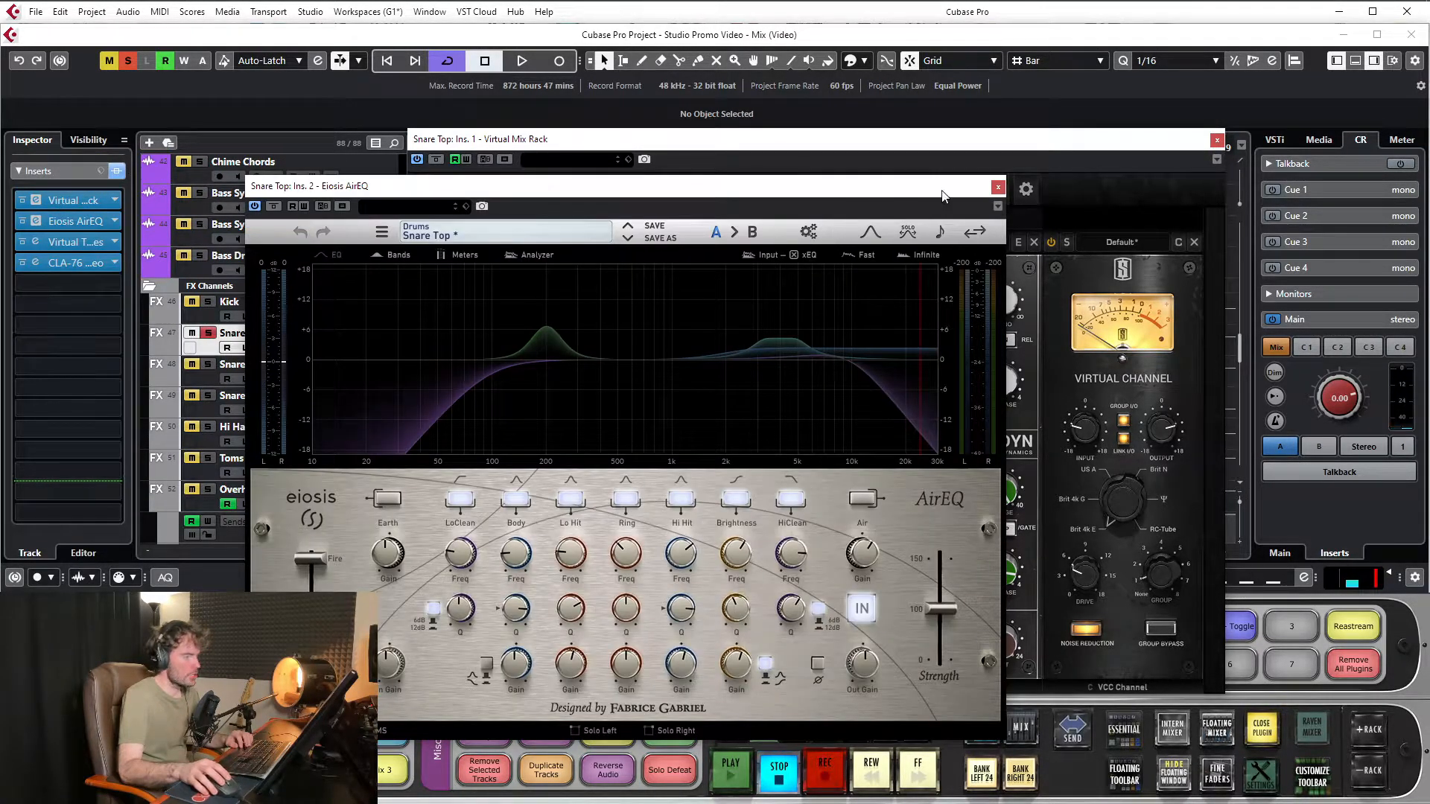
click(1158, 151)
click(1218, 141)
Play the loop to check AirEQ's output meters, reset the peak reading, and audition once more
key(space)
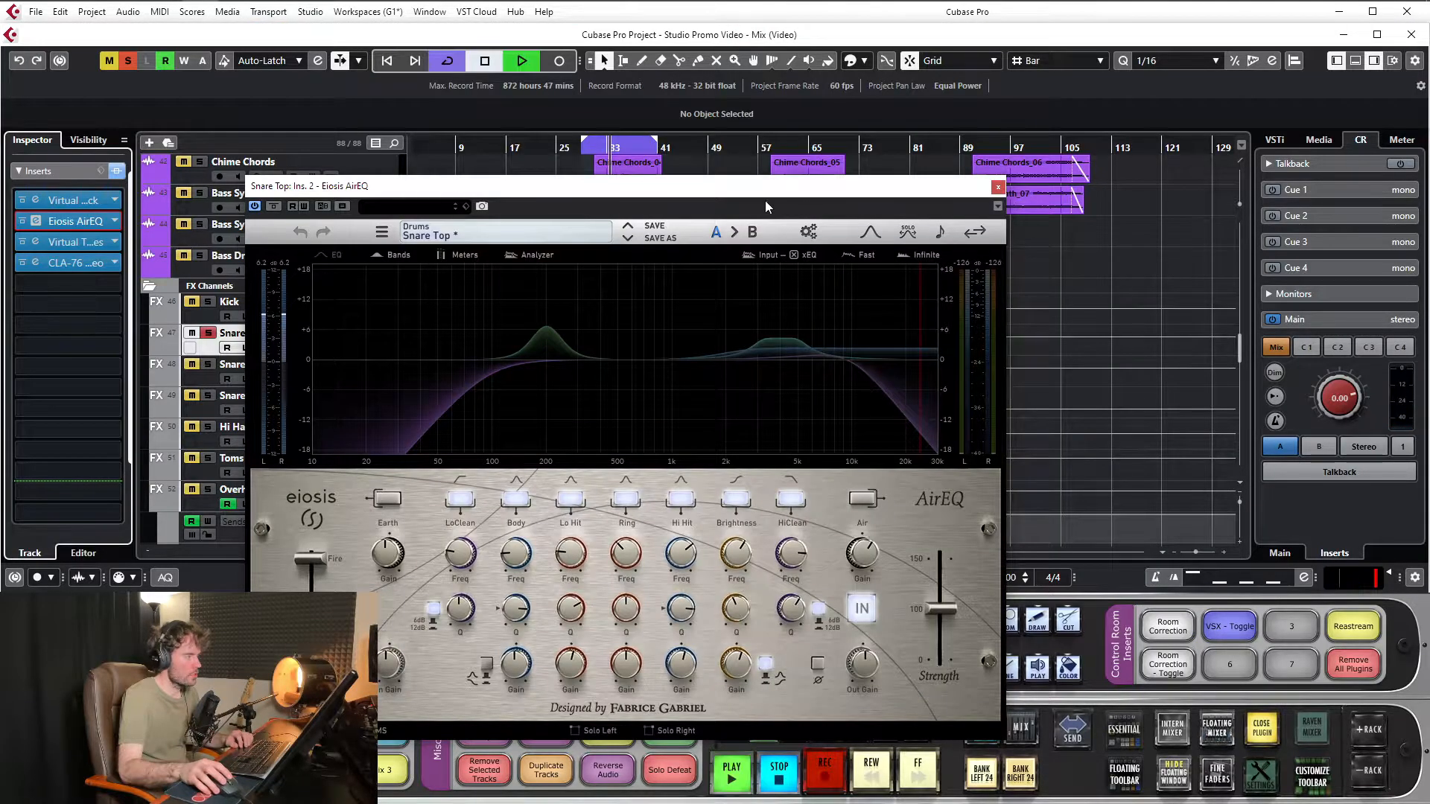
drag(771, 200, 817, 185)
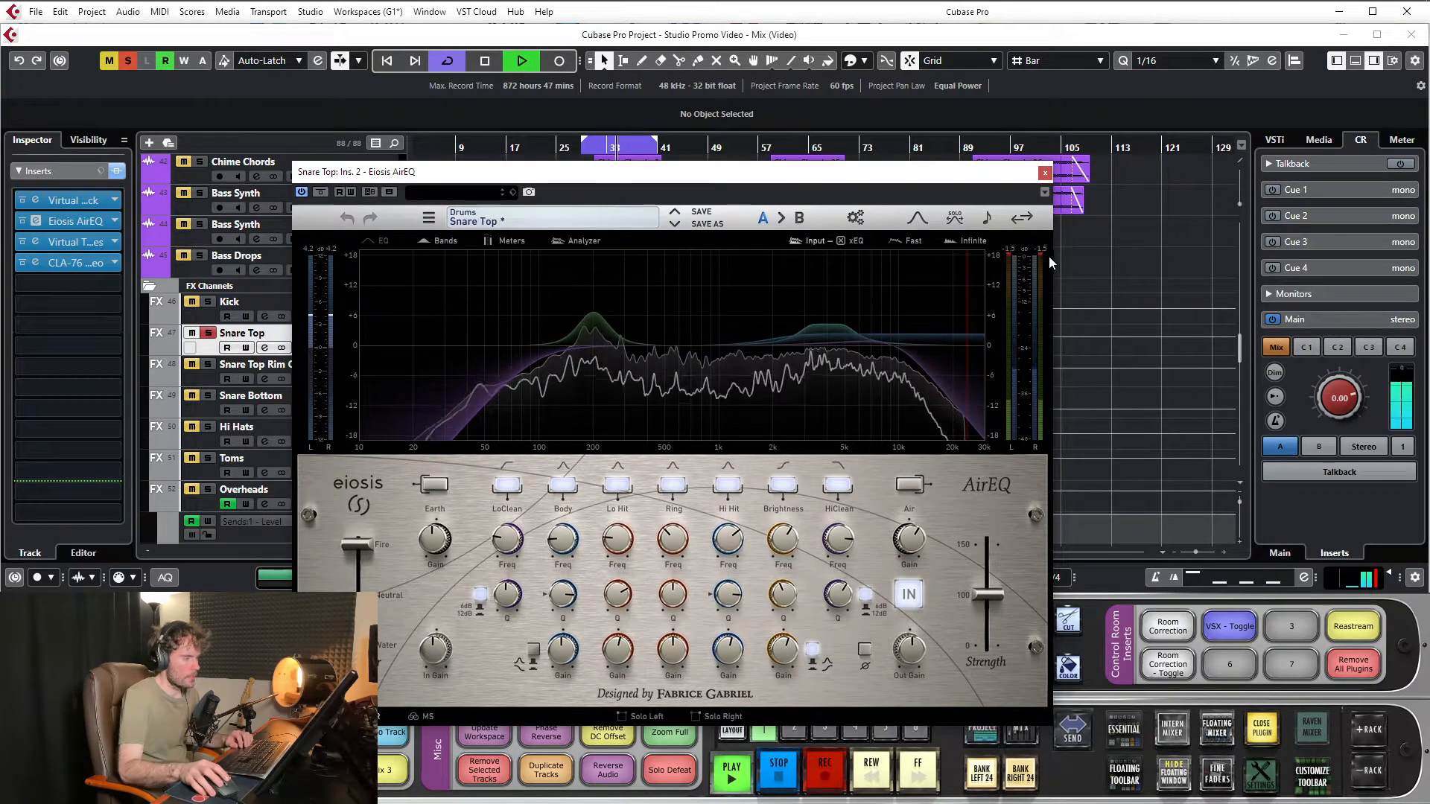
key(space)
click(1009, 253)
key(space)
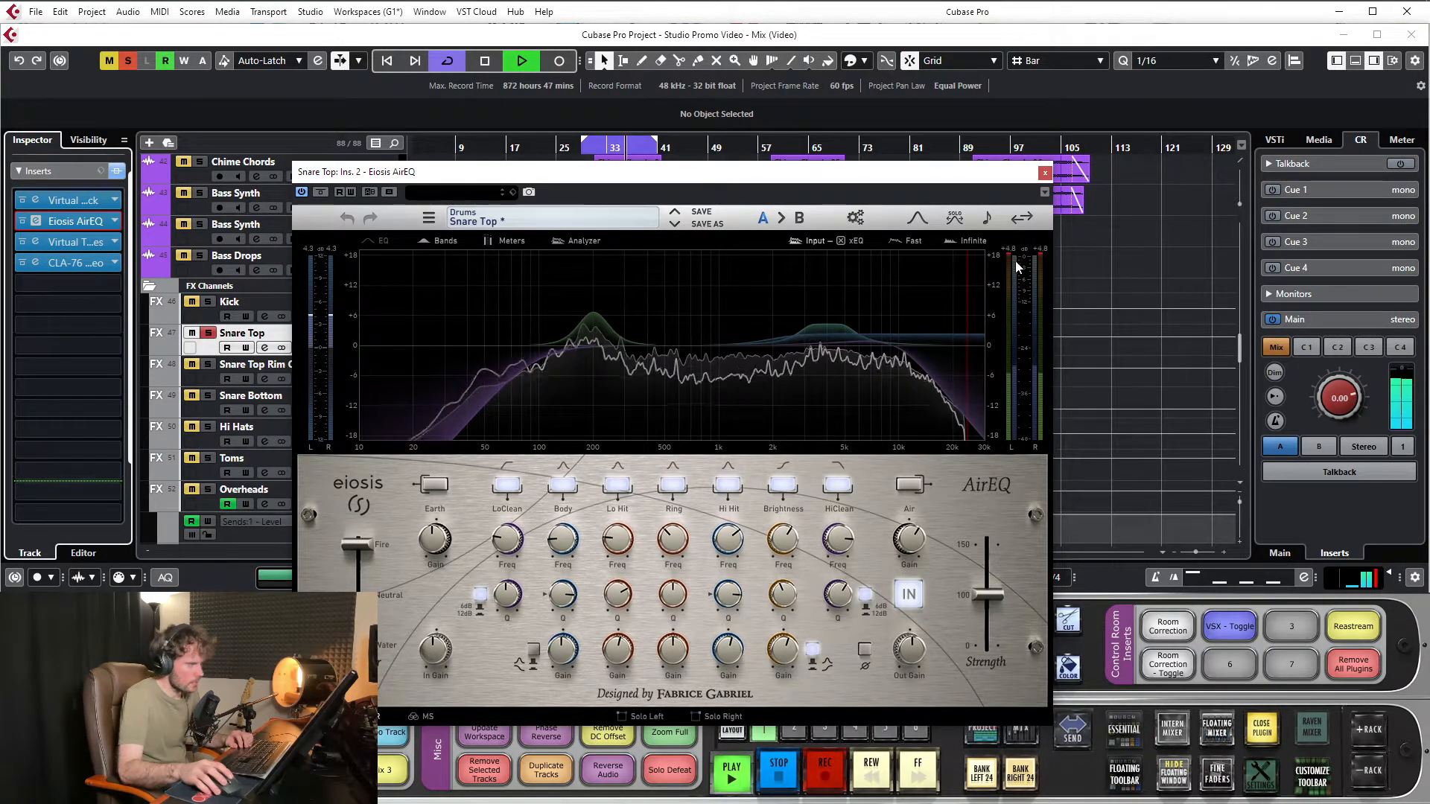
key(space)
Try a Trimmer module at the end of the Snare Top rack to check the level, and remove it
key(alt+Return)
scroll(472, 442, down, 10)
double_click(485, 322)
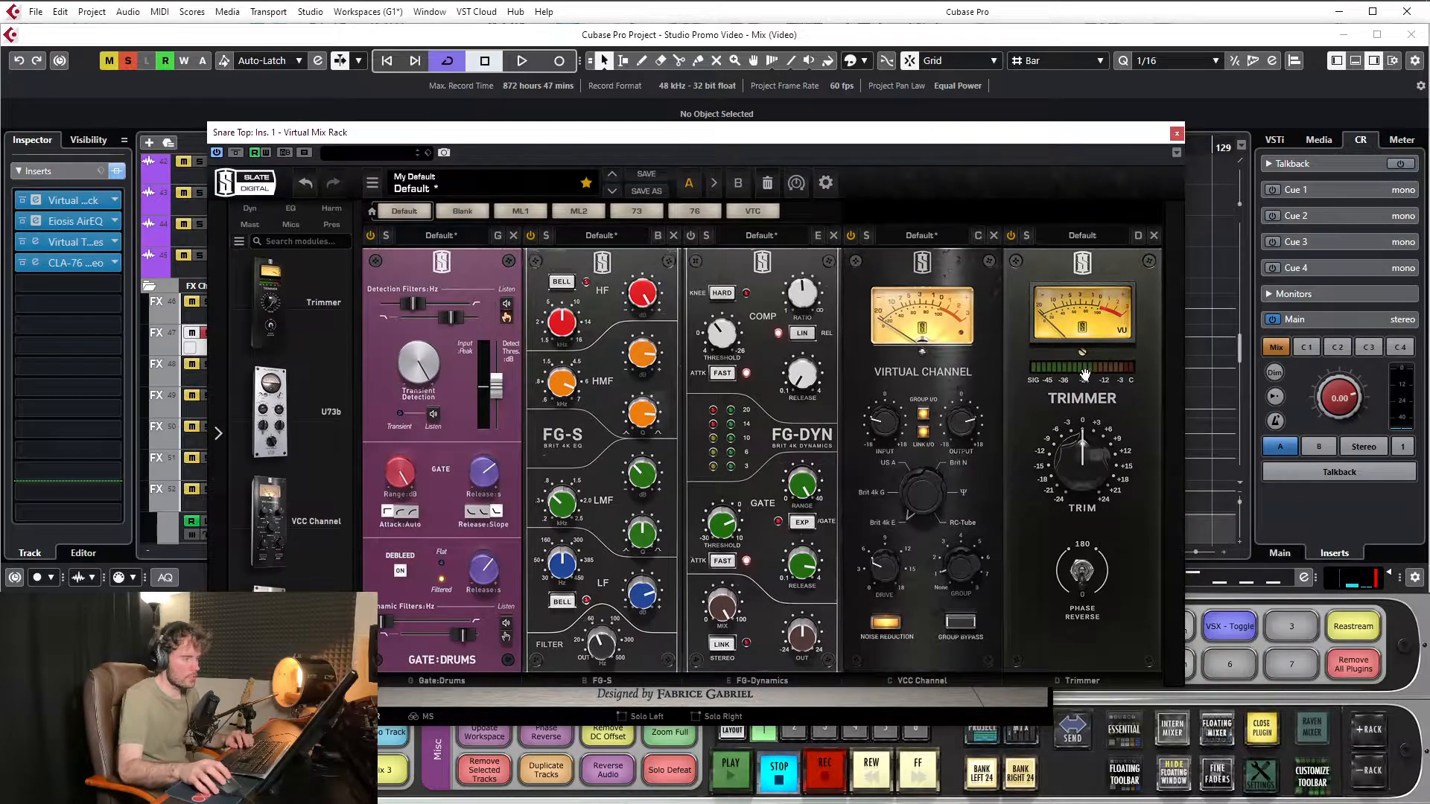
key(space)
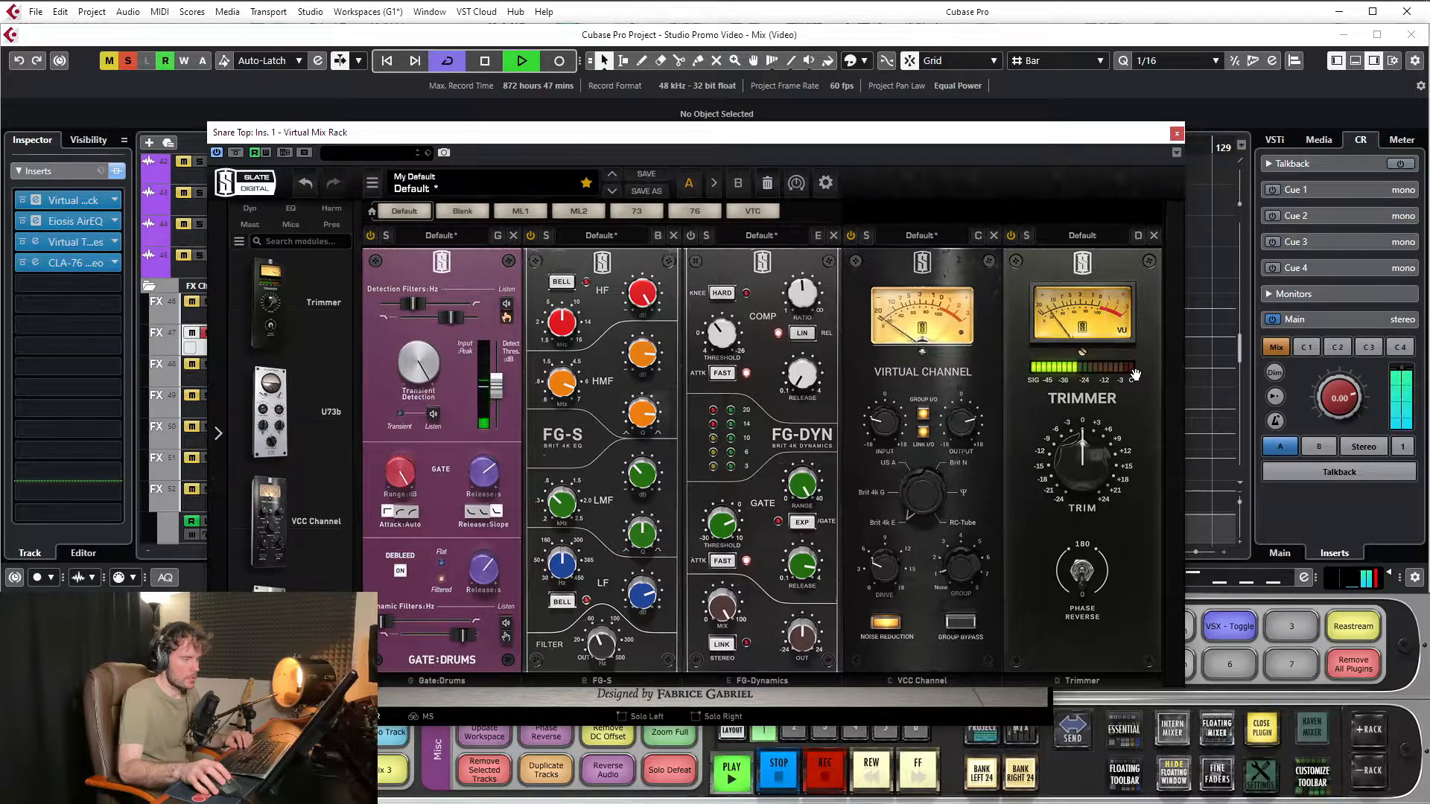
key(space)
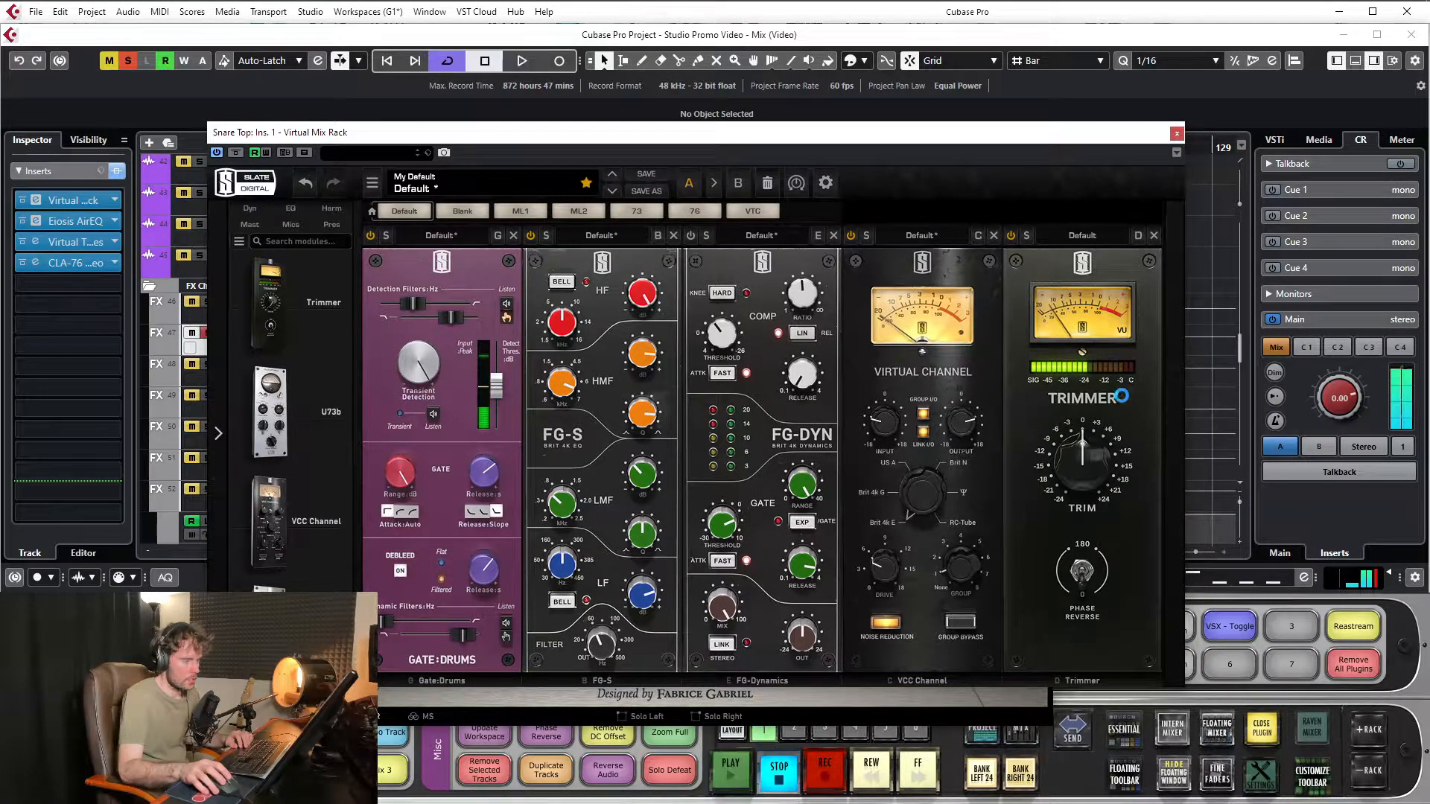
click(1153, 236)
click(1016, 132)
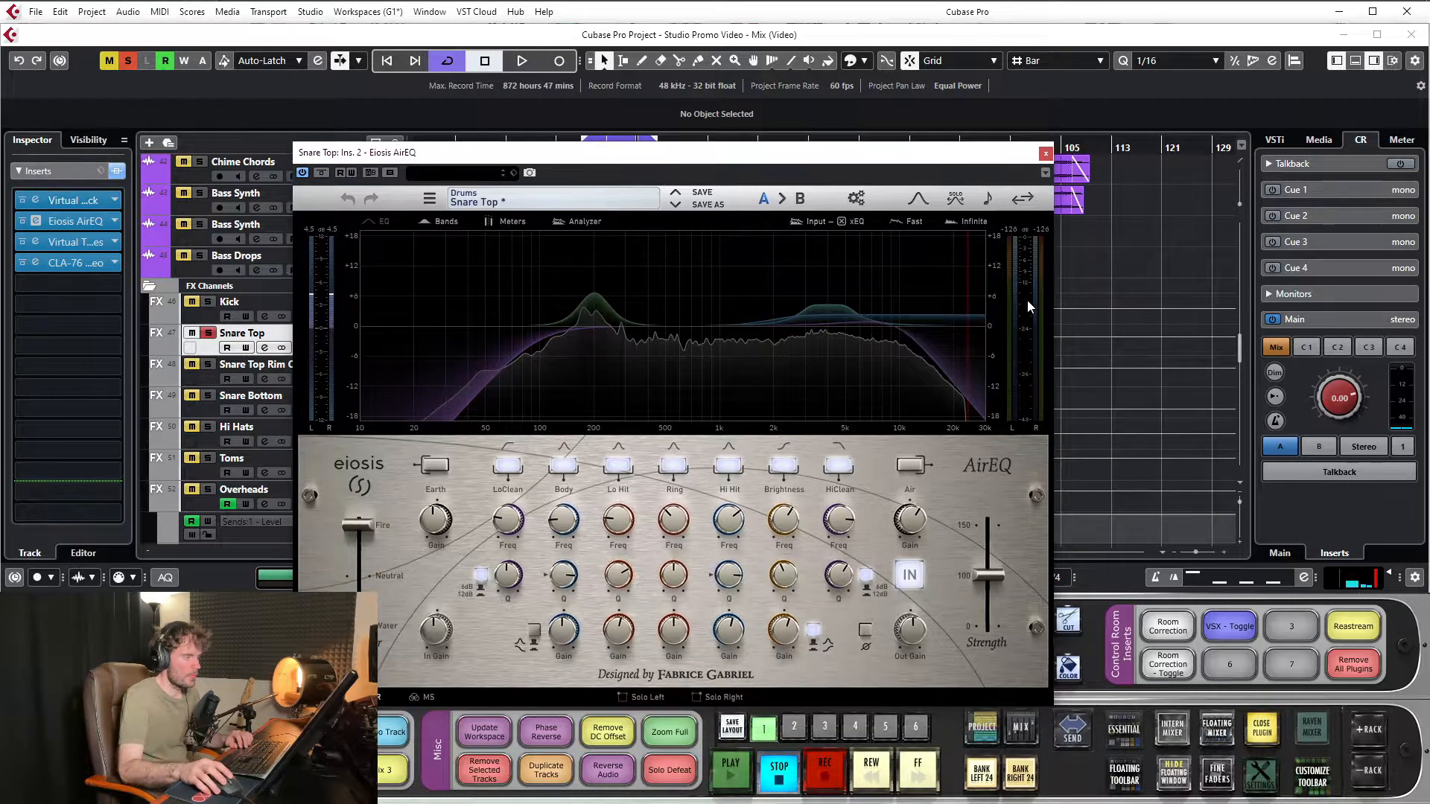
Audition the loop through the Snare Top AirEQ, watching its input and output levels
key(space)
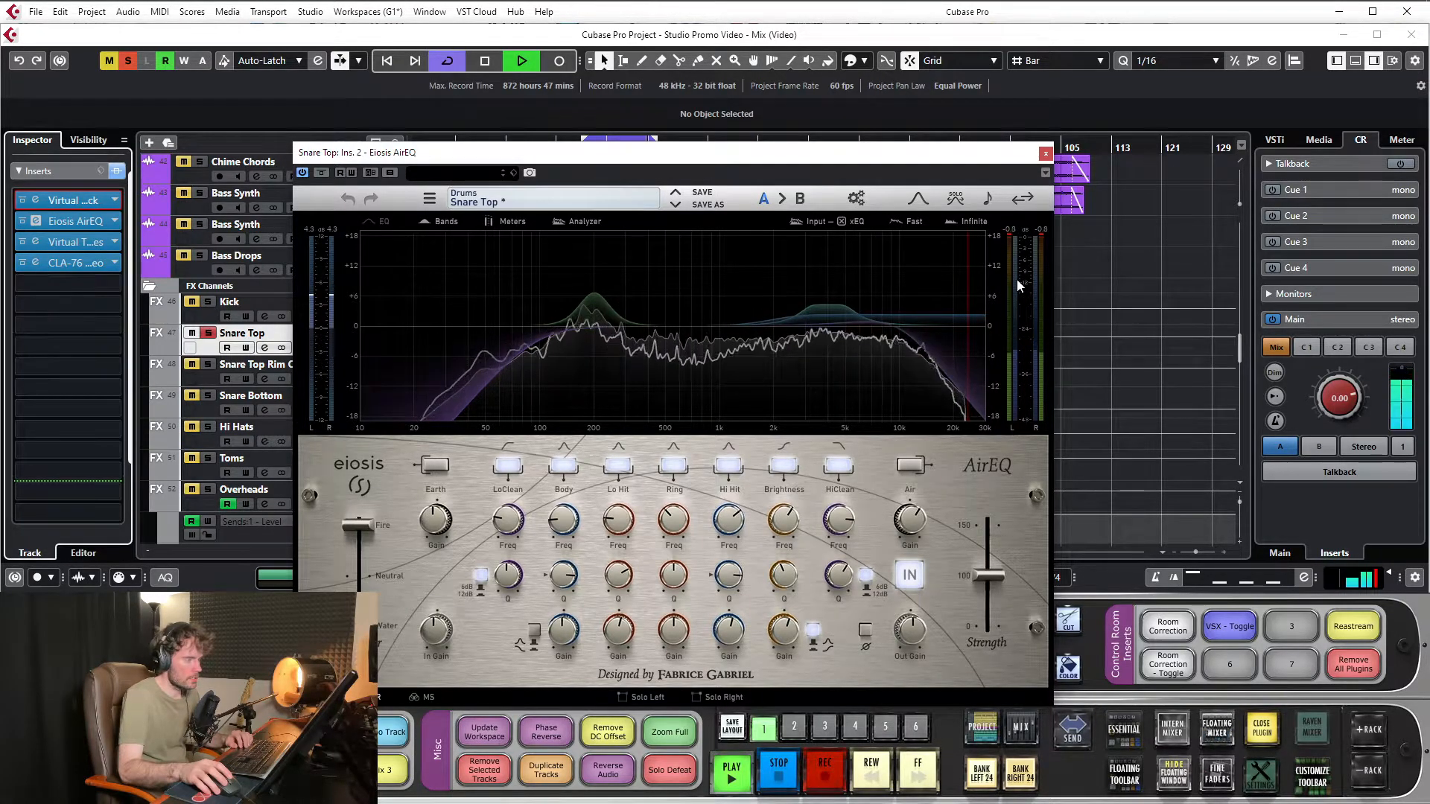
key(space)
mouse_move(695, 160)
mouse_down()
mouse_move(668, 154)
mouse_move(714, 154)
mouse_up()
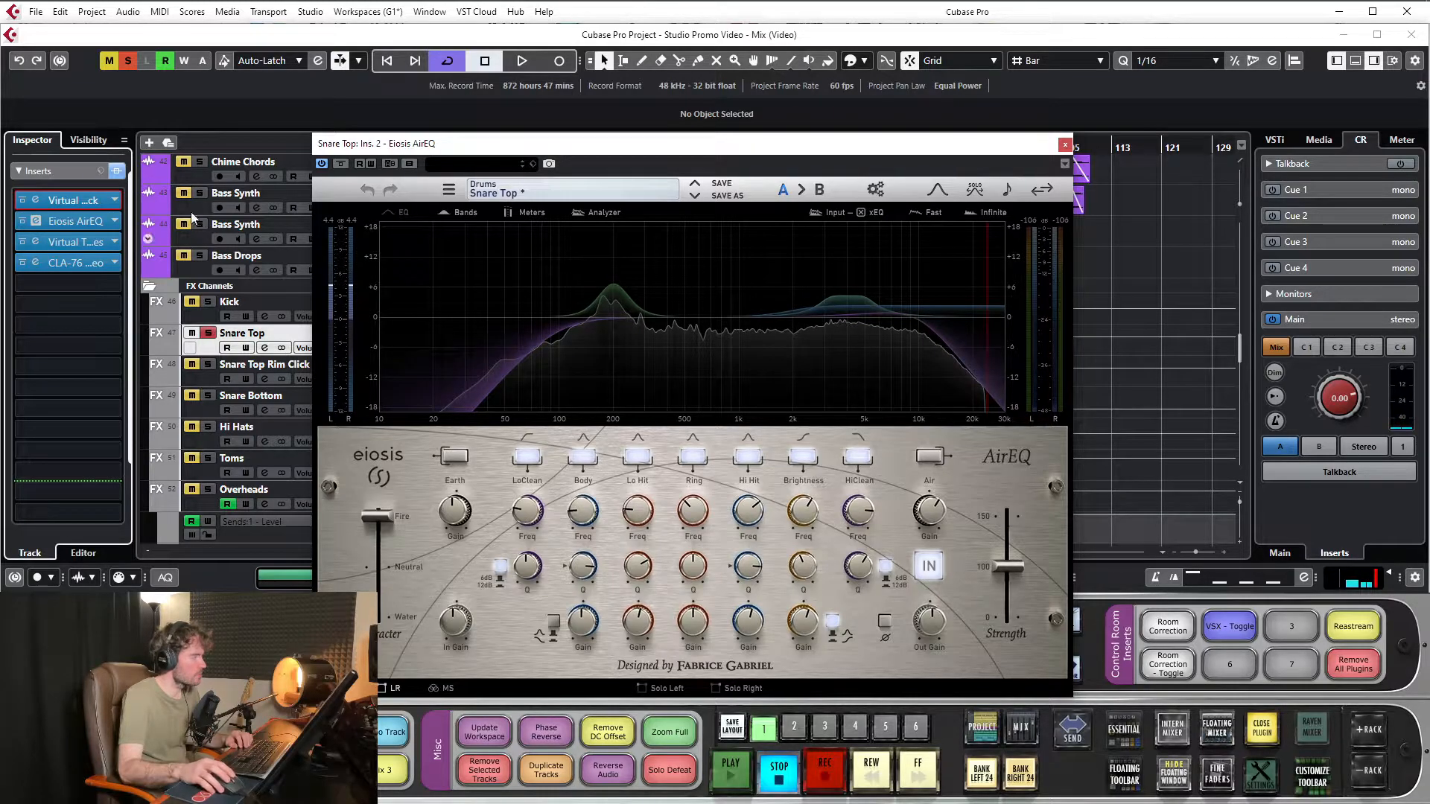
Move AirEQ clear of the track list and select the effects channels from Slap through Ambience
drag(437, 154, 690, 154)
scroll(440, 369, down, 15)
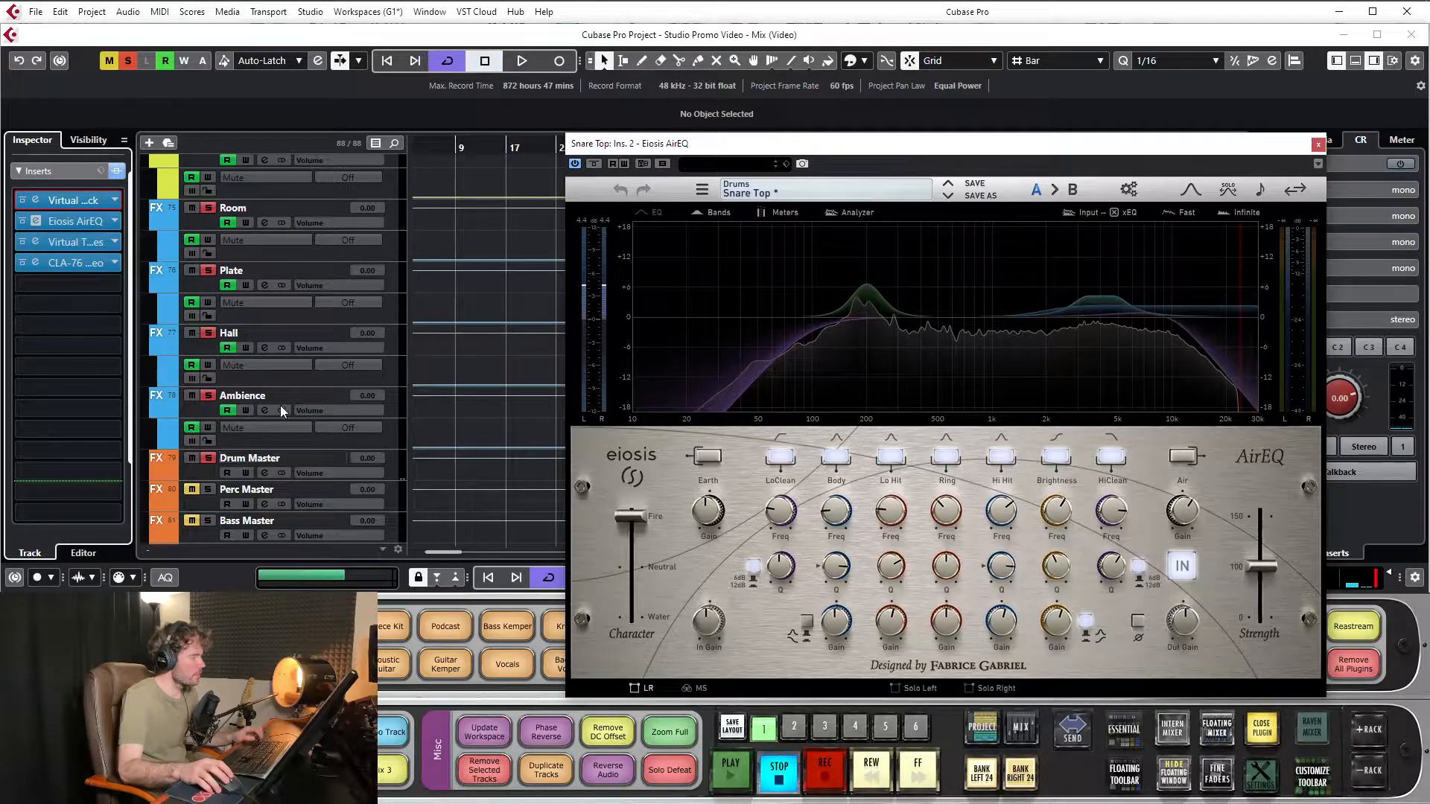
click(279, 408)
scroll(453, 384, up, 5)
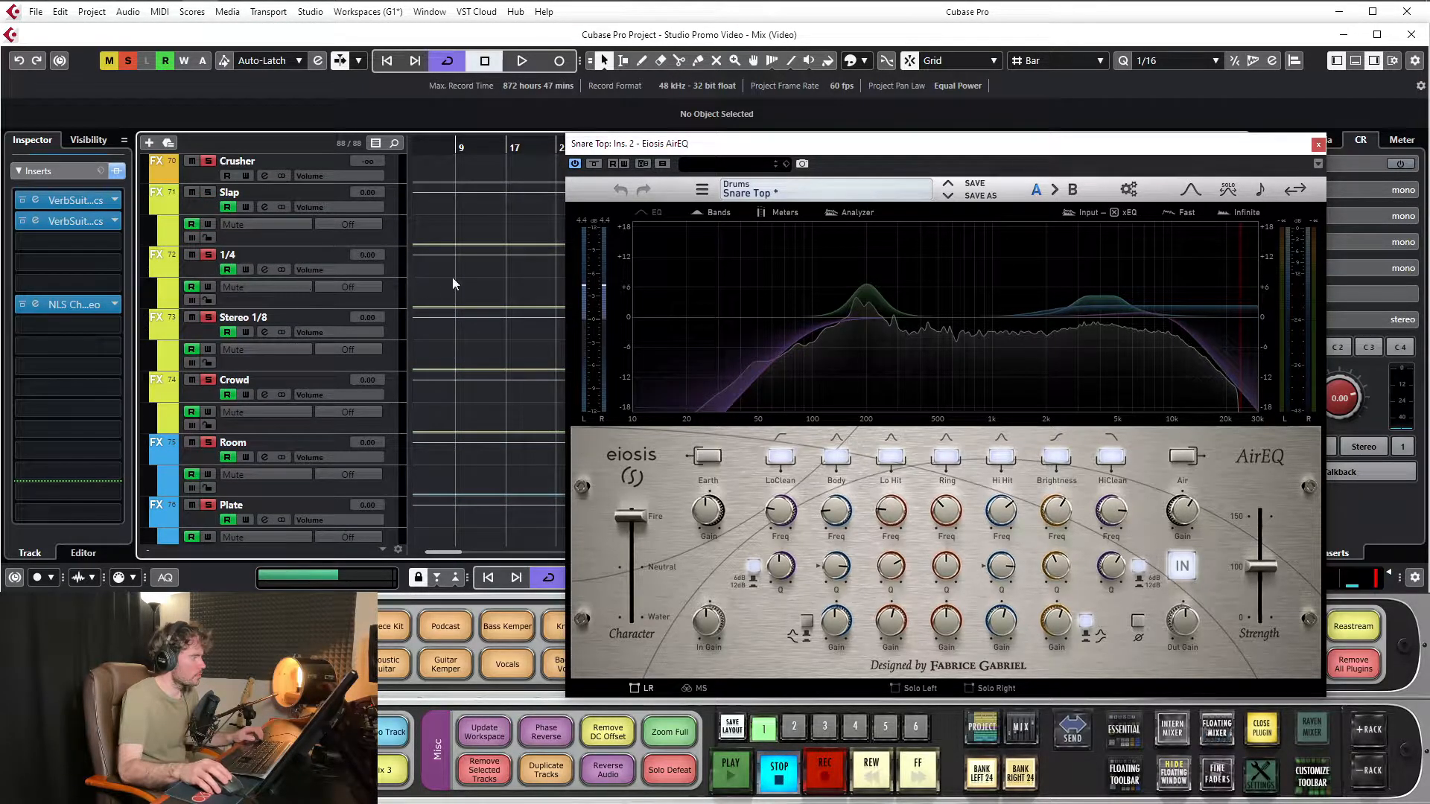
scroll(449, 288, up, 2)
click(247, 271)
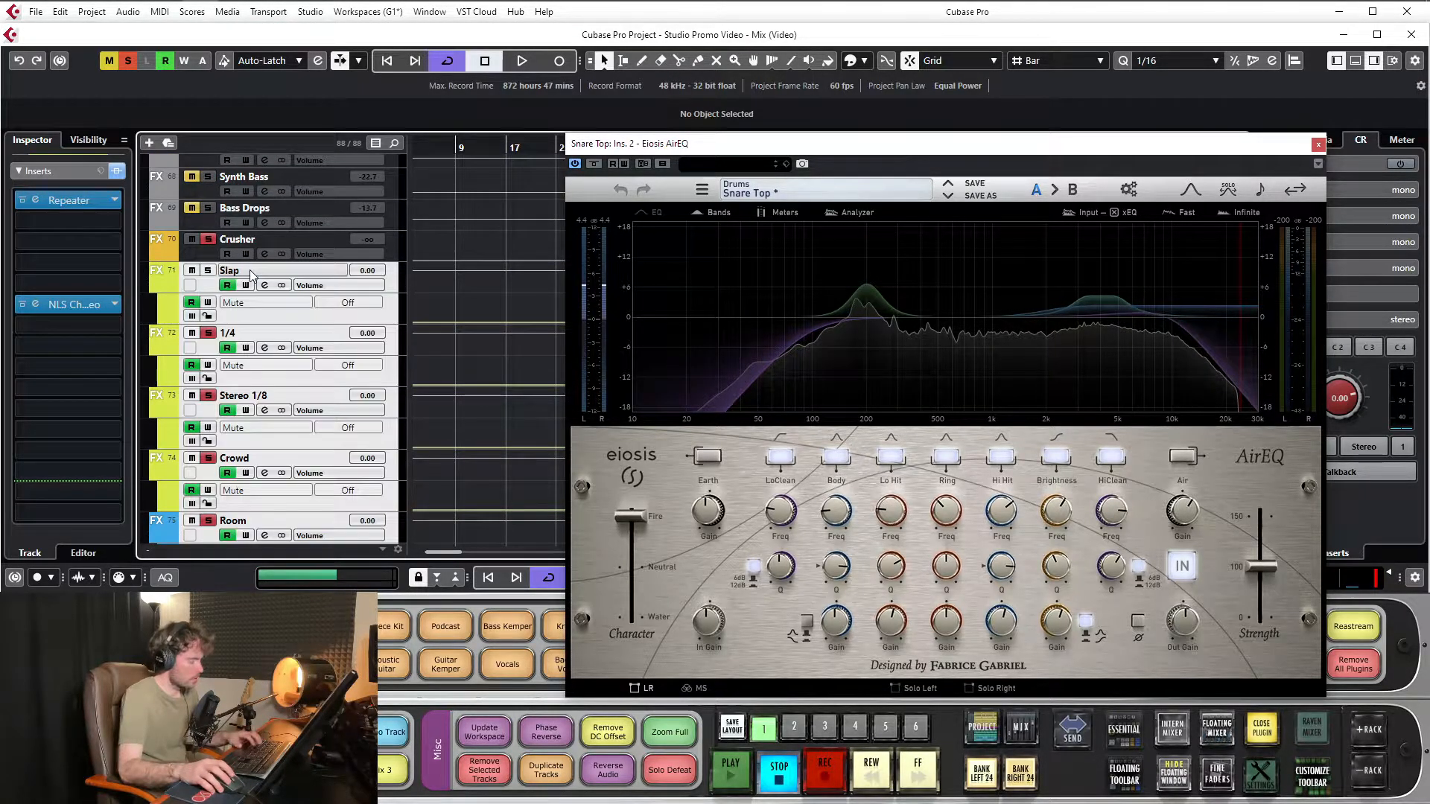
Briefly play the loop, deactivate all solo states, and move AirEQ back over the project area
key(space)
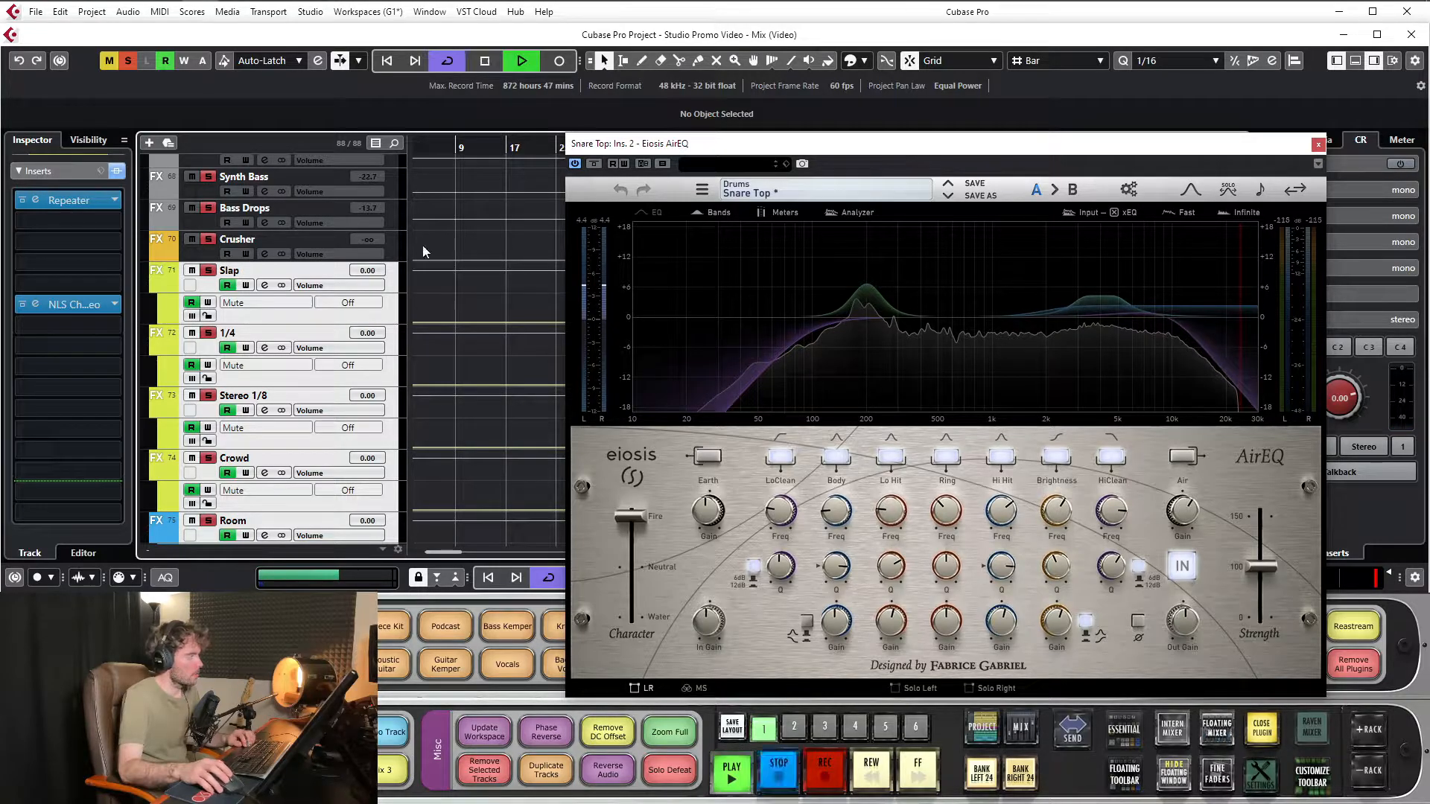
click(128, 59)
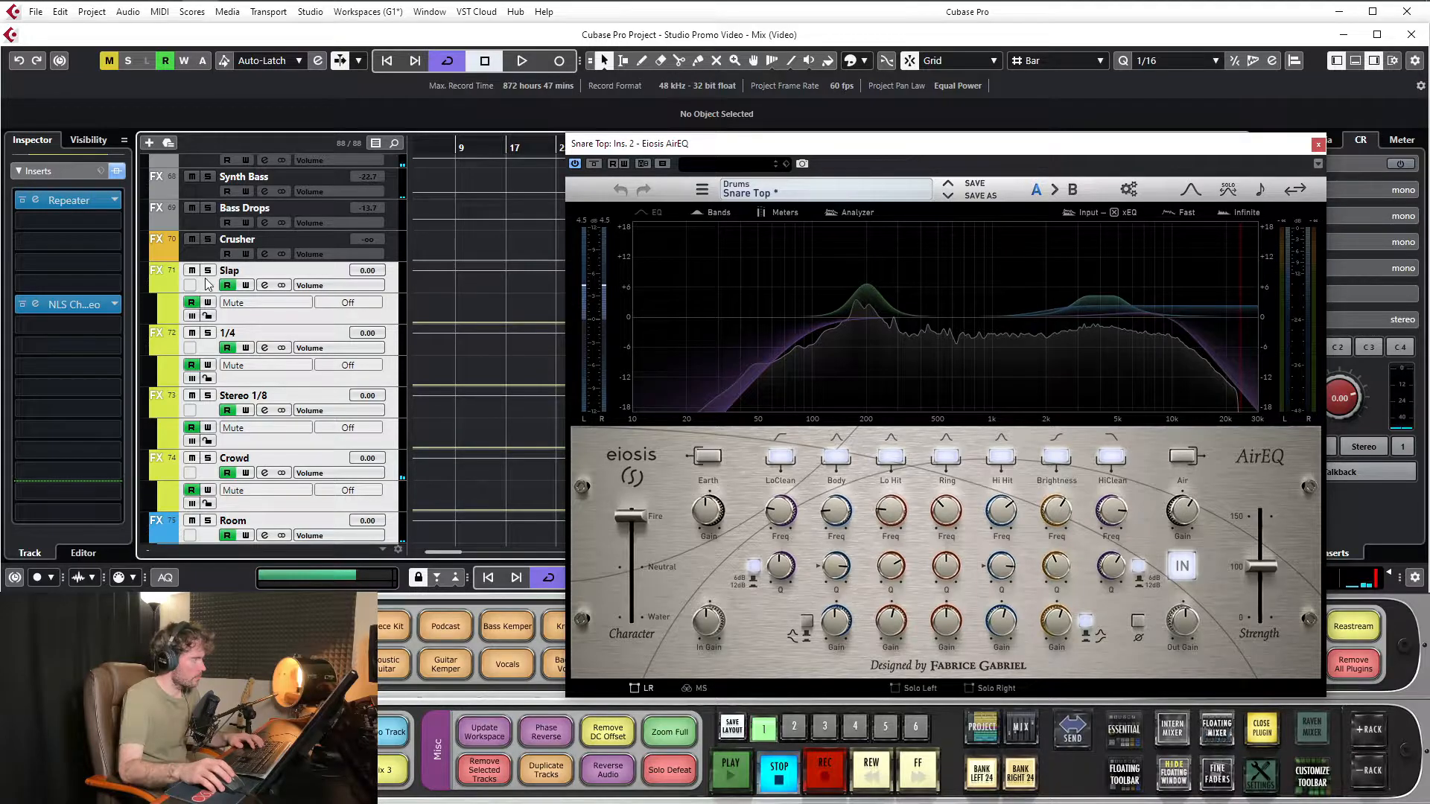
scroll(449, 288, up, 3)
drag(1147, 147, 1060, 139)
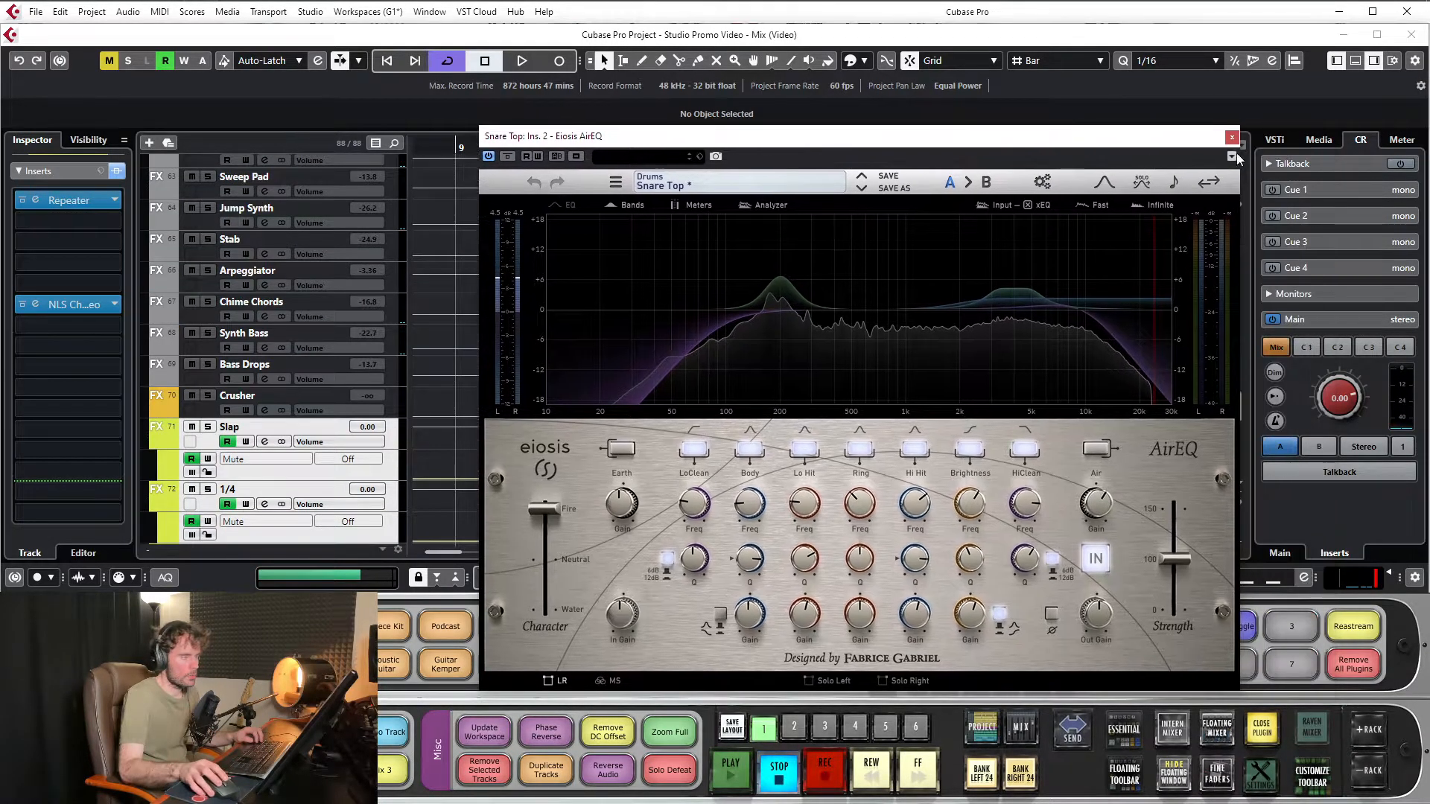
Close AirEQ, select the Snare Top effects channel, and play the loop while watching its channel fader meter
click(1233, 139)
scroll(574, 336, up, 6)
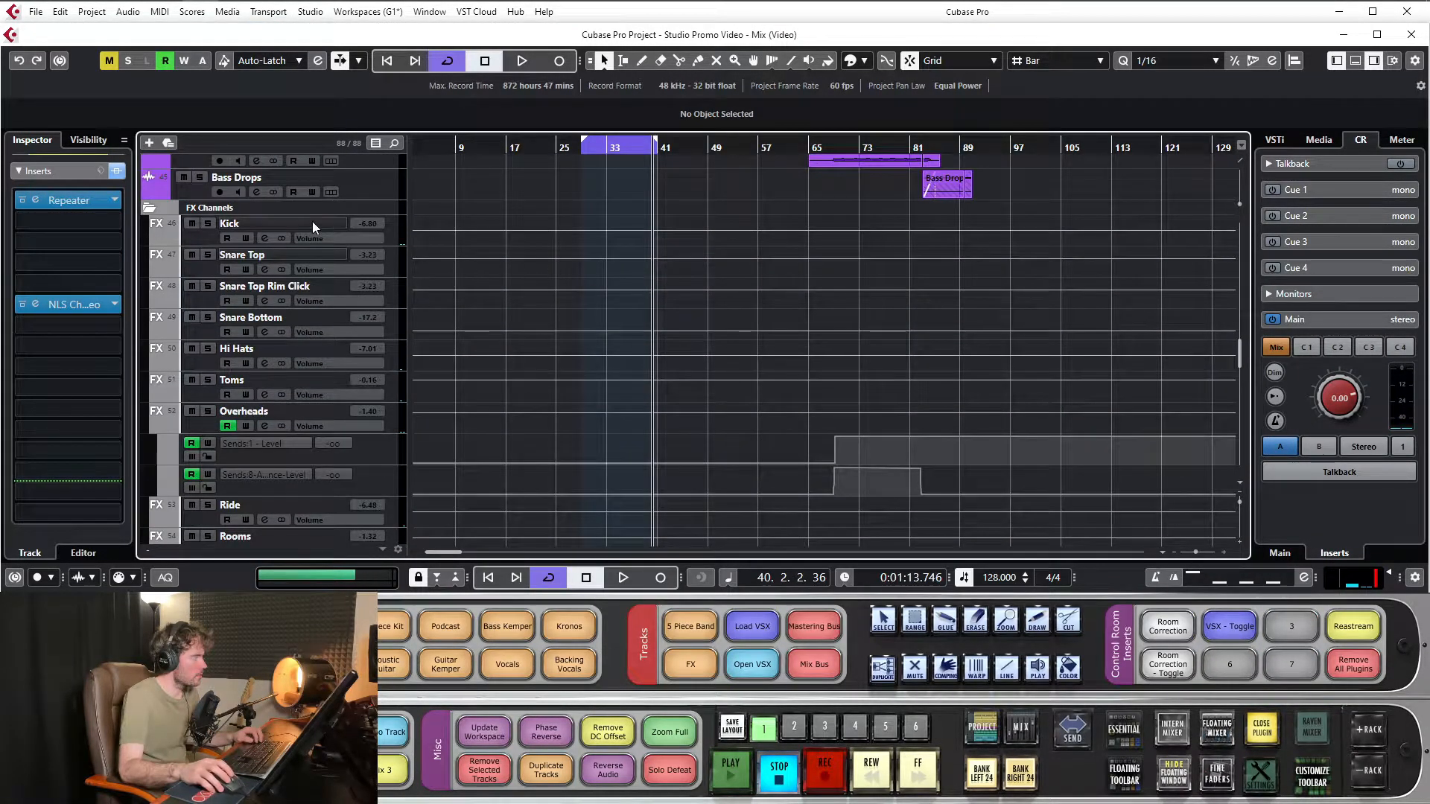
click(307, 255)
click(61, 176)
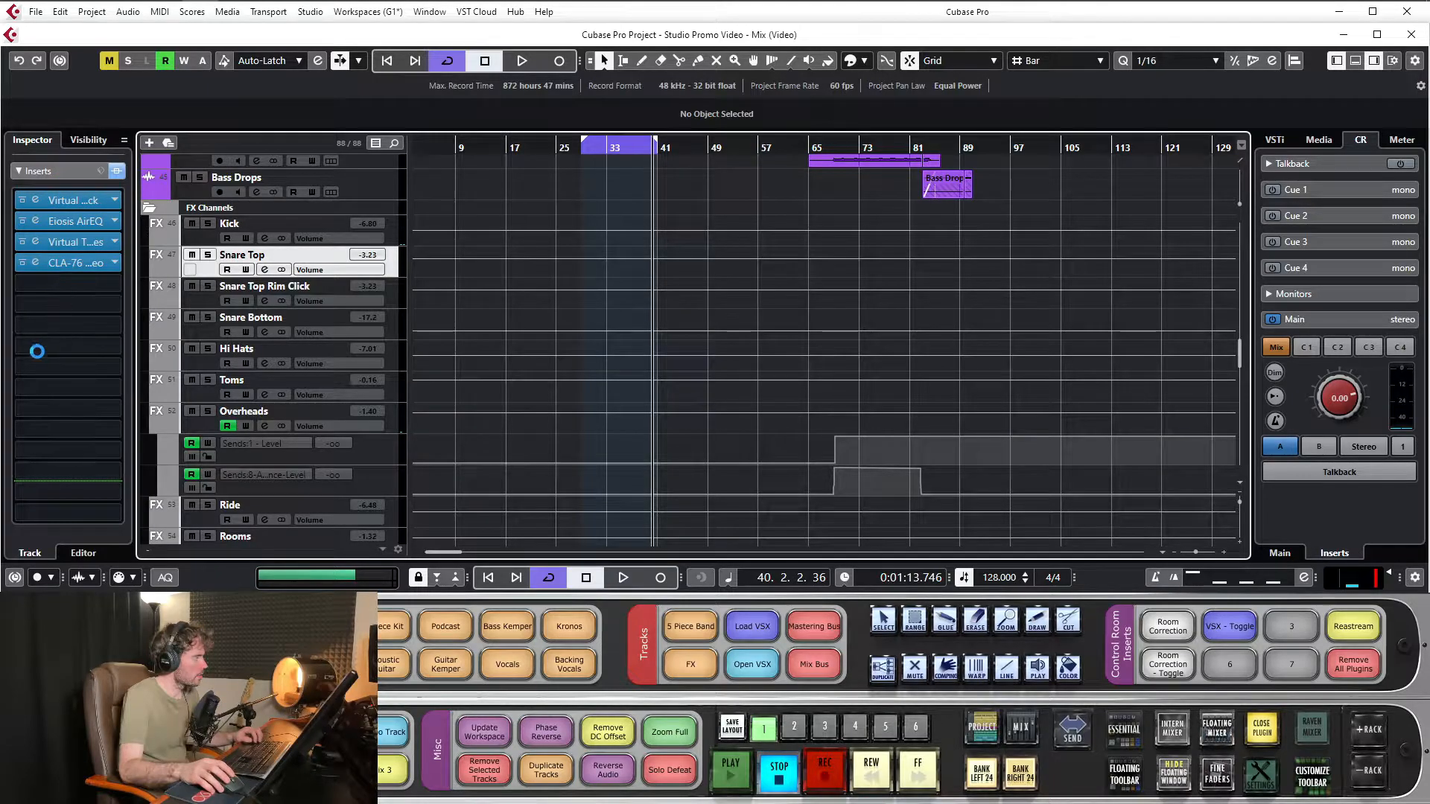
click(63, 286)
click(50, 300)
key(space)
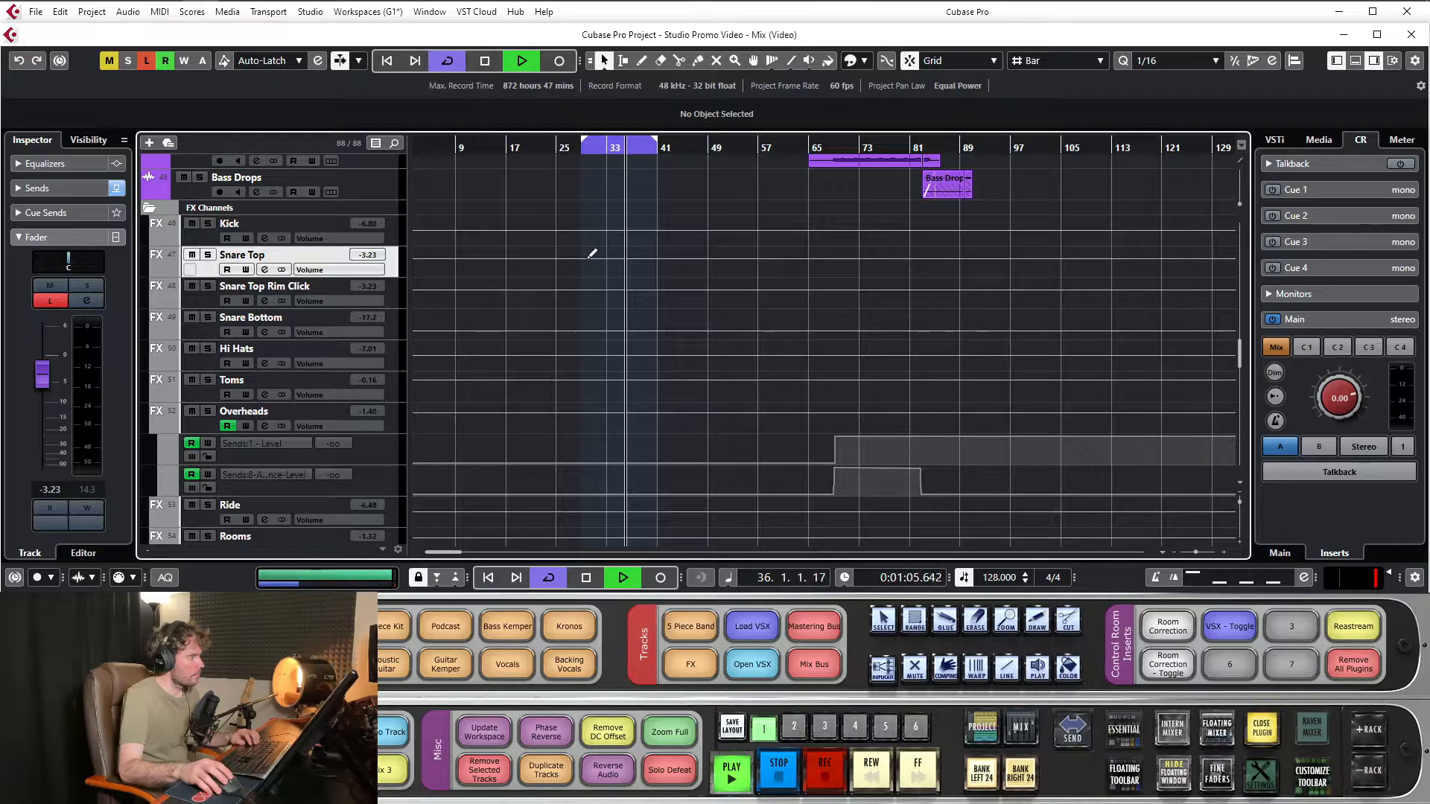
scroll(80, 188, up, 2)
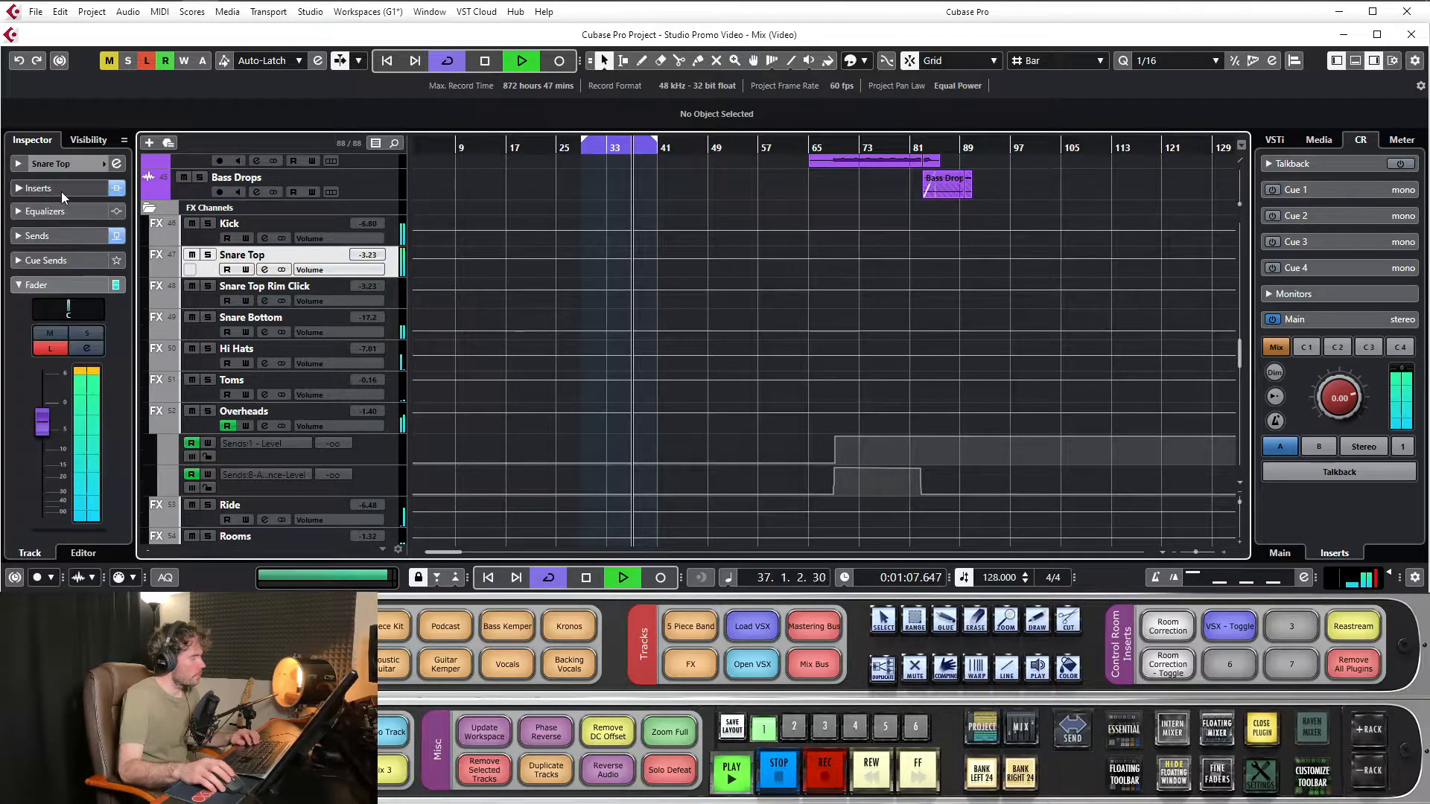
Reopen the Snare Top AirEQ to check its output level during playback, glance at its settings options, and close it
click(62, 192)
click(79, 222)
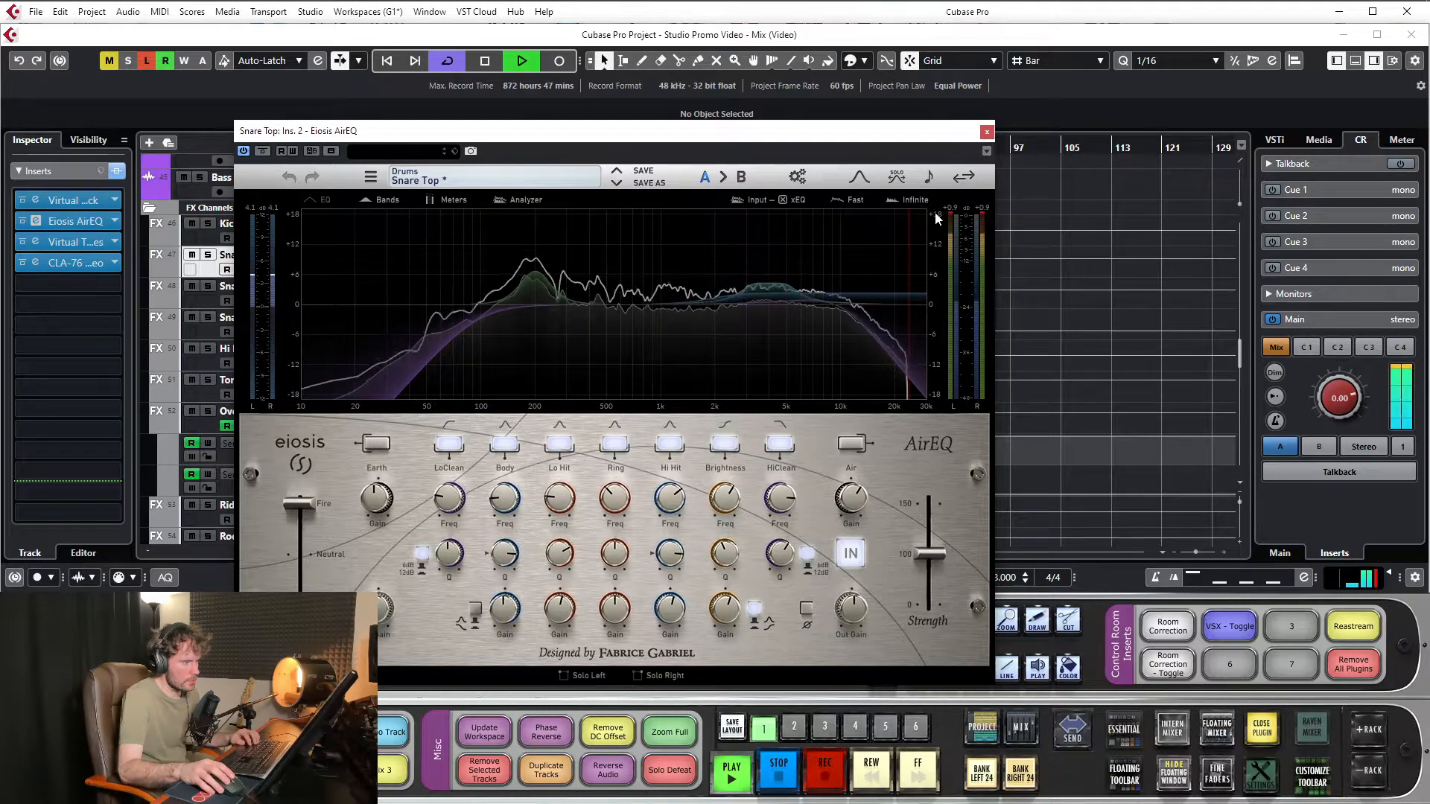
key(space)
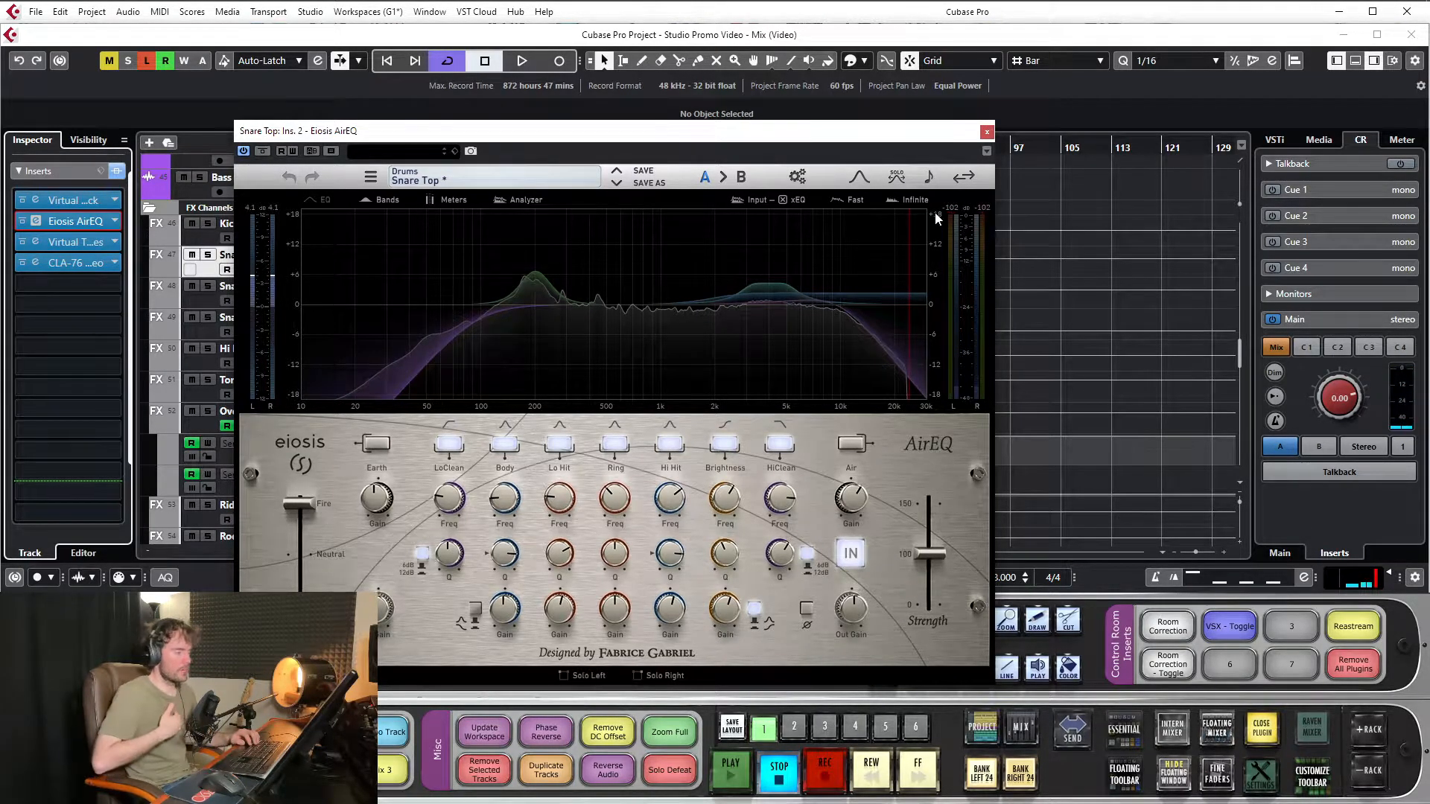
drag(673, 134, 816, 121)
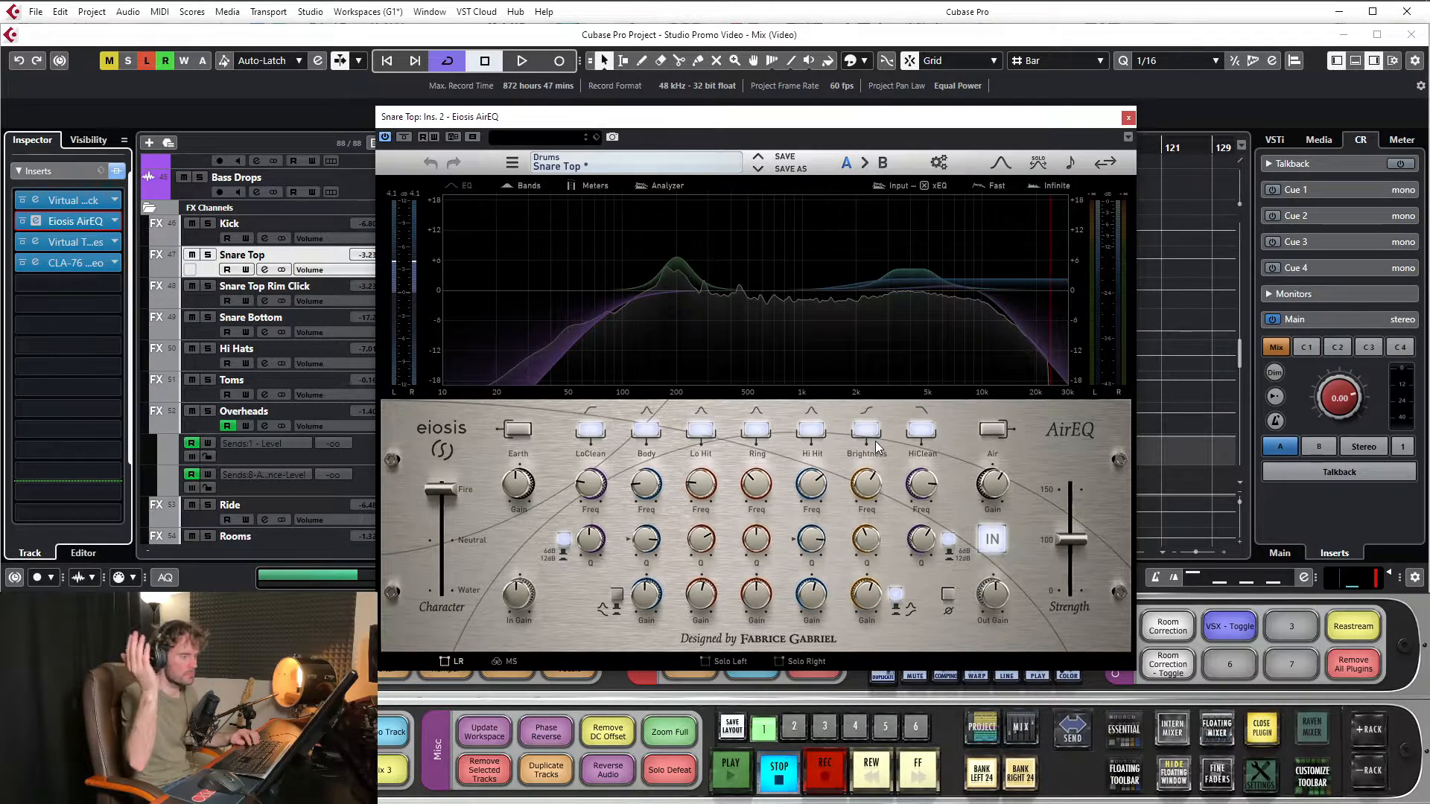
drag(1009, 124, 1041, 120)
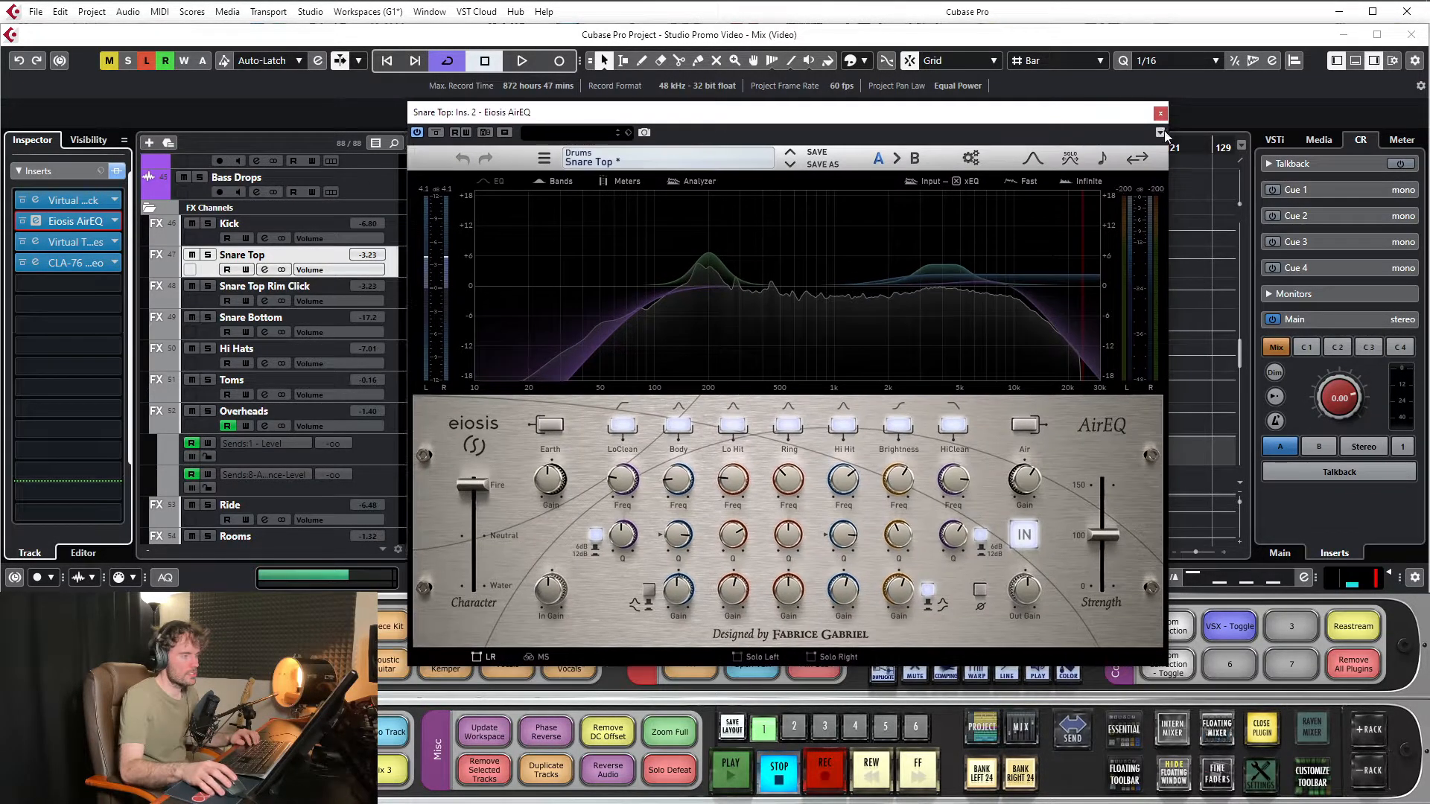
click(973, 158)
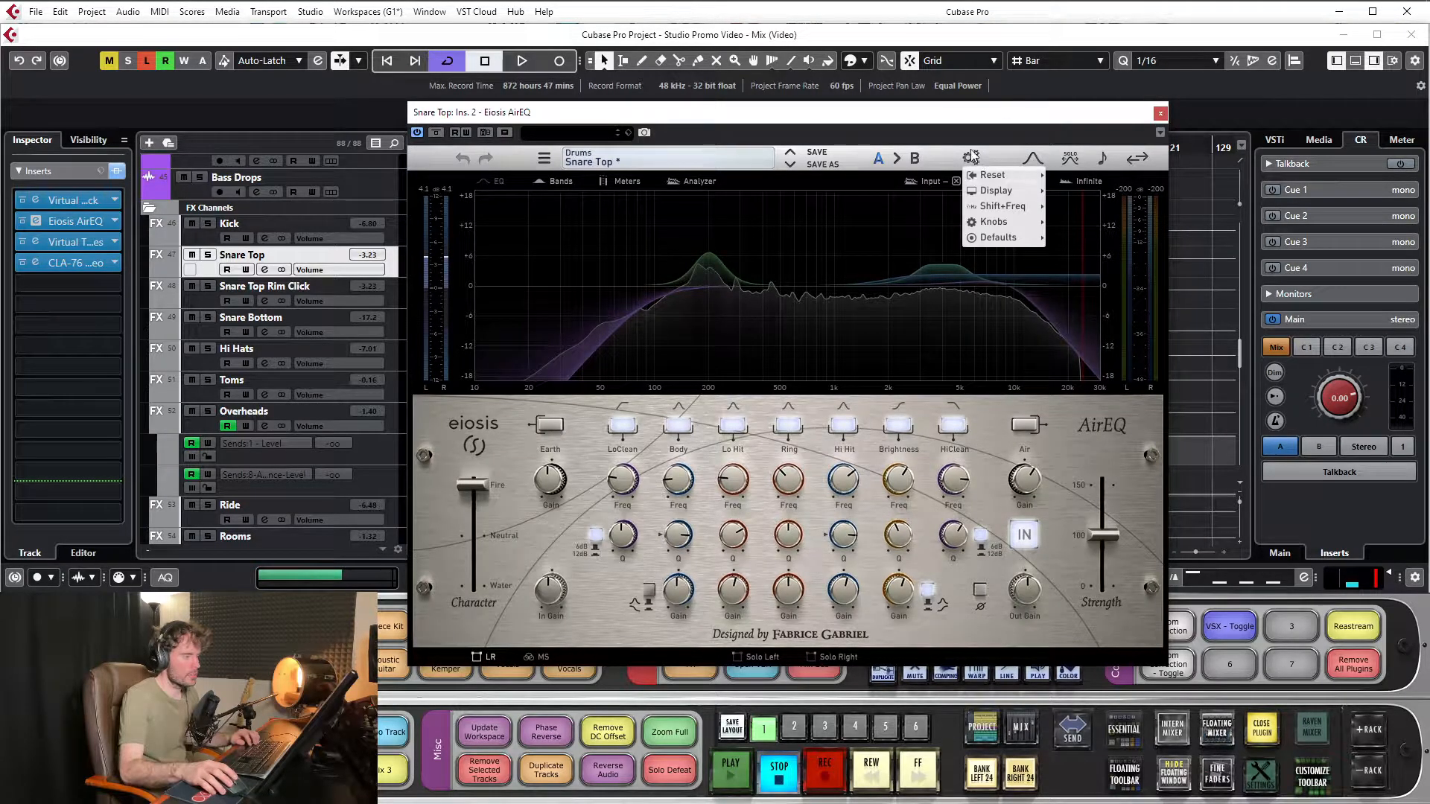
click(971, 153)
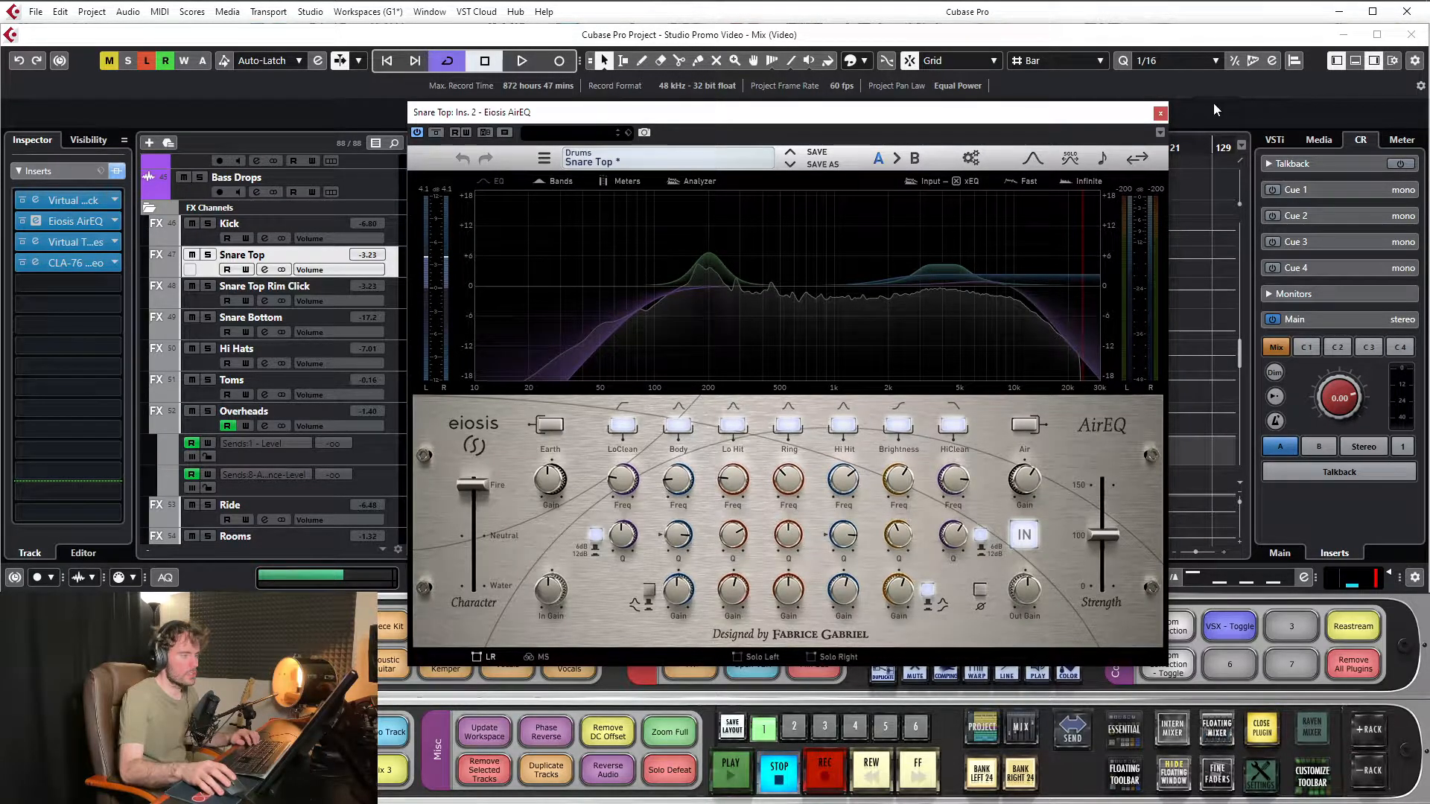
click(1160, 114)
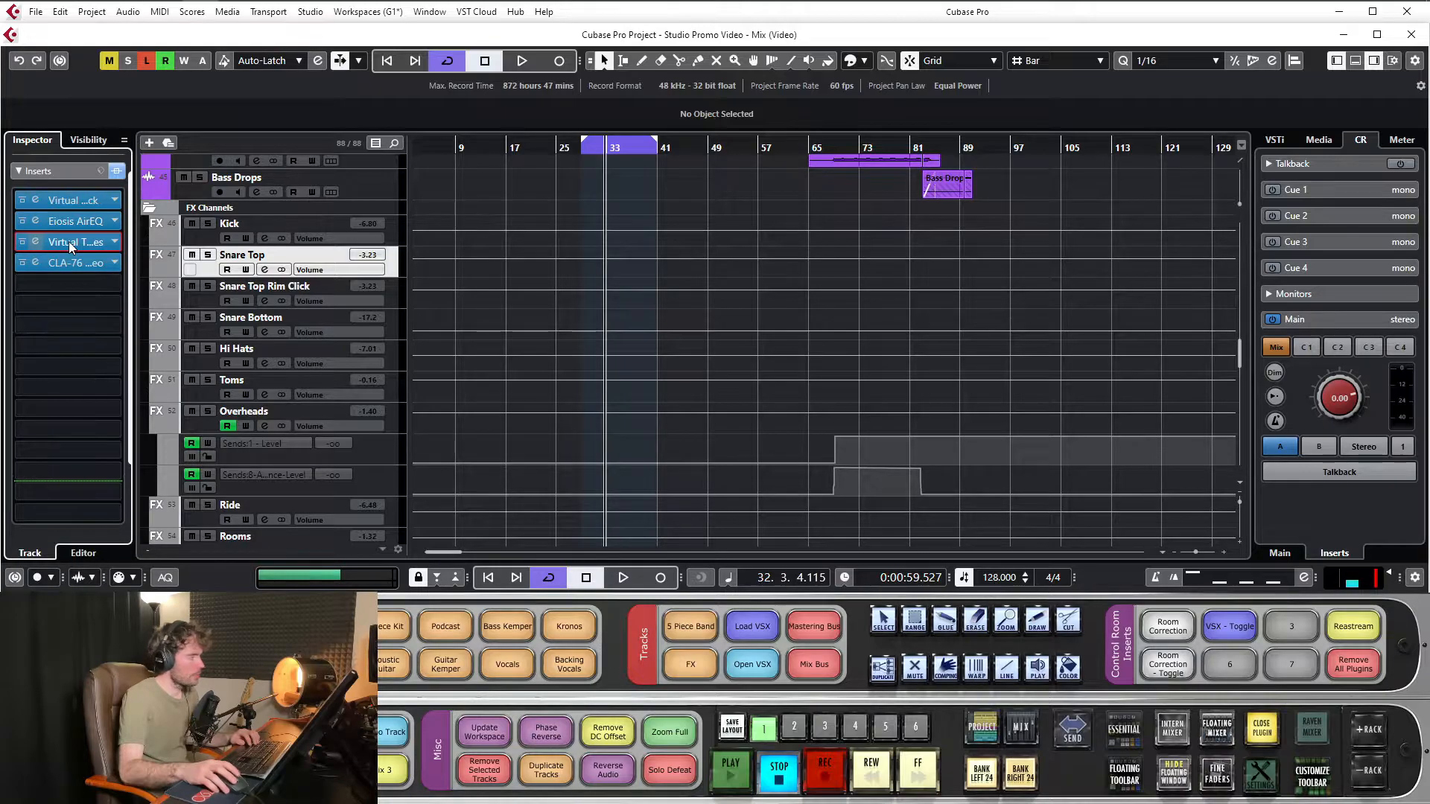
Open Virtual Tape Machines on Snare Top, show its tape reels, and briefly play the loop
click(36, 242)
drag(670, 303, 702, 108)
click(1010, 159)
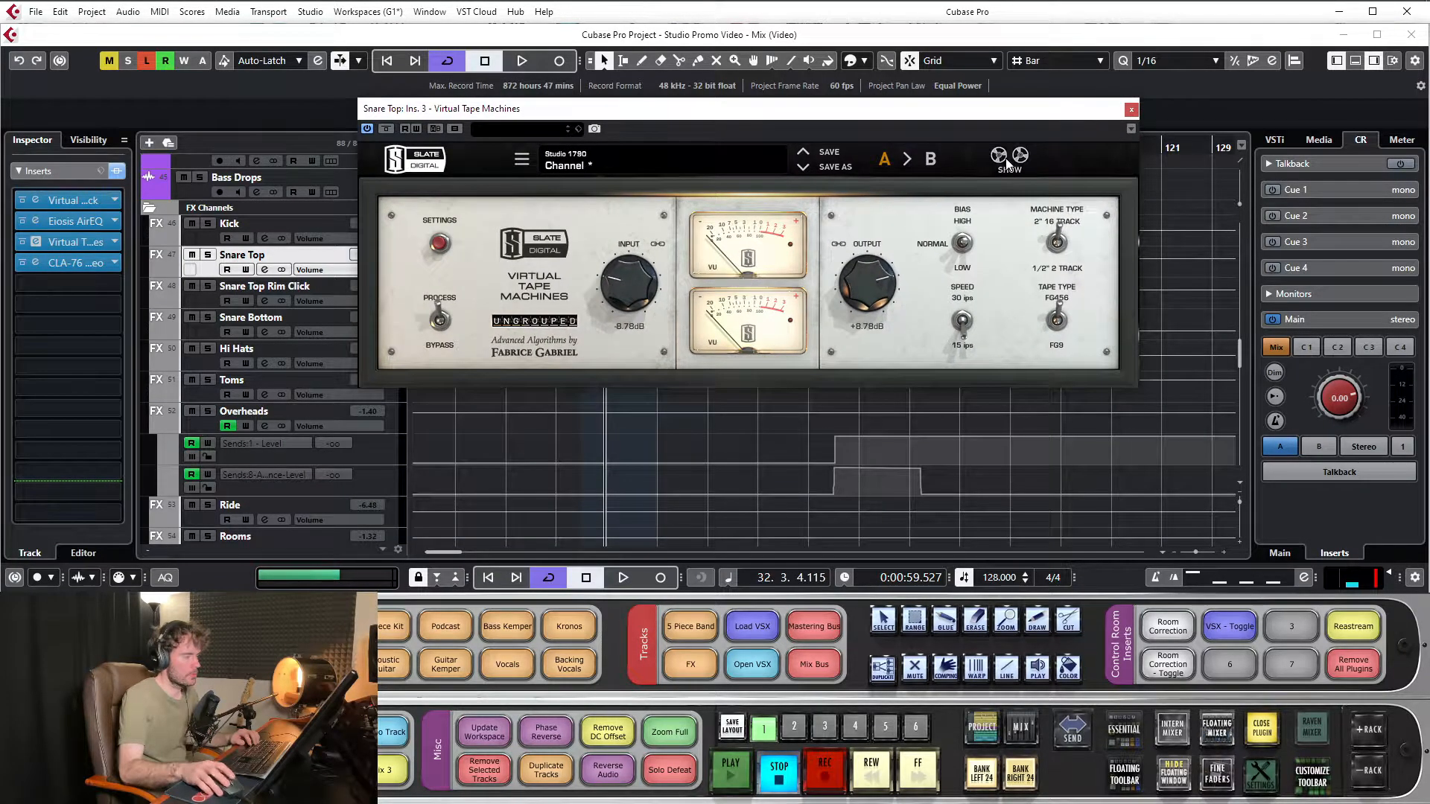
key(space)
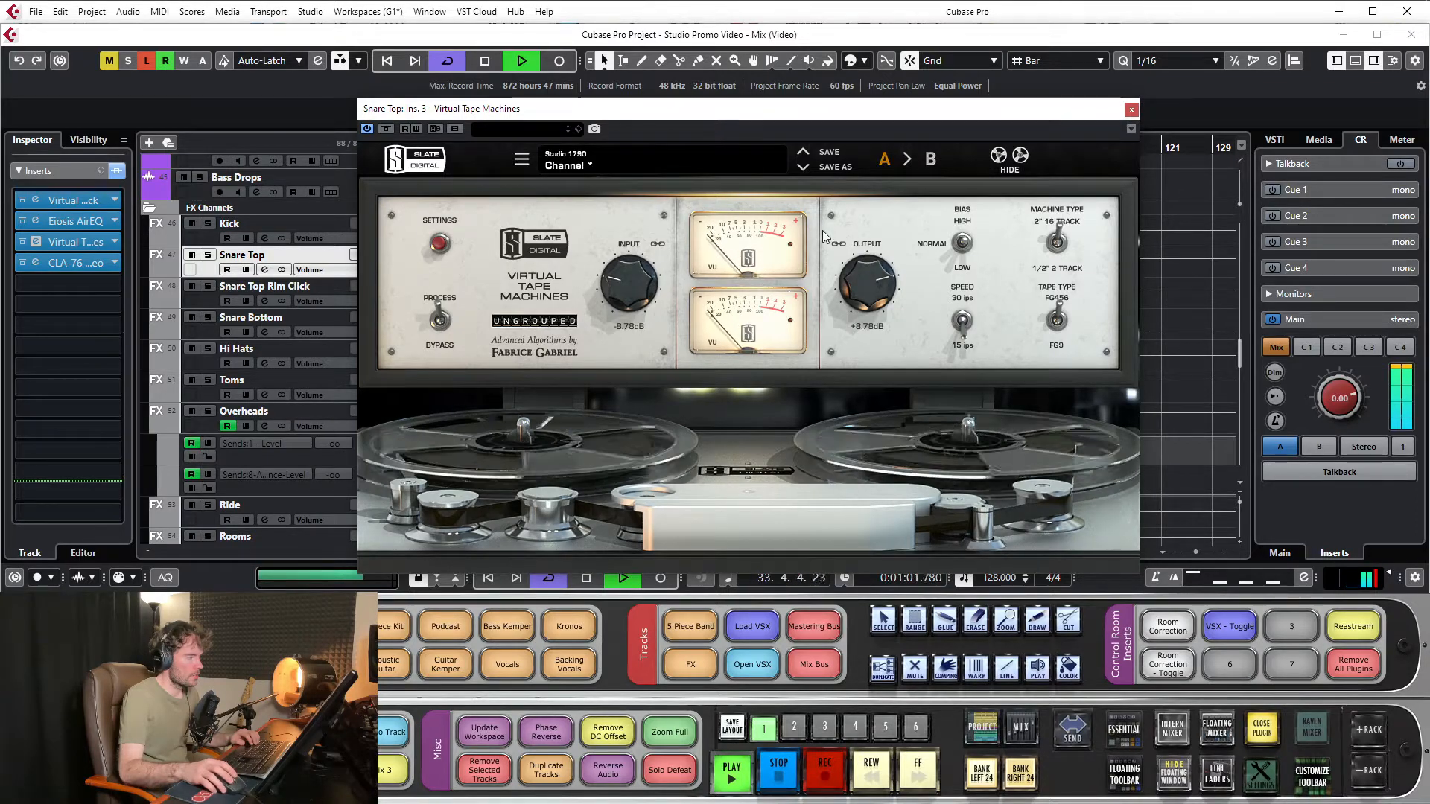
key(space)
Drive the Virtual Tape Machines input up to +18.0 dB while the loop plays, and stop playback
drag(662, 115, 731, 246)
scroll(724, 425, down, 1)
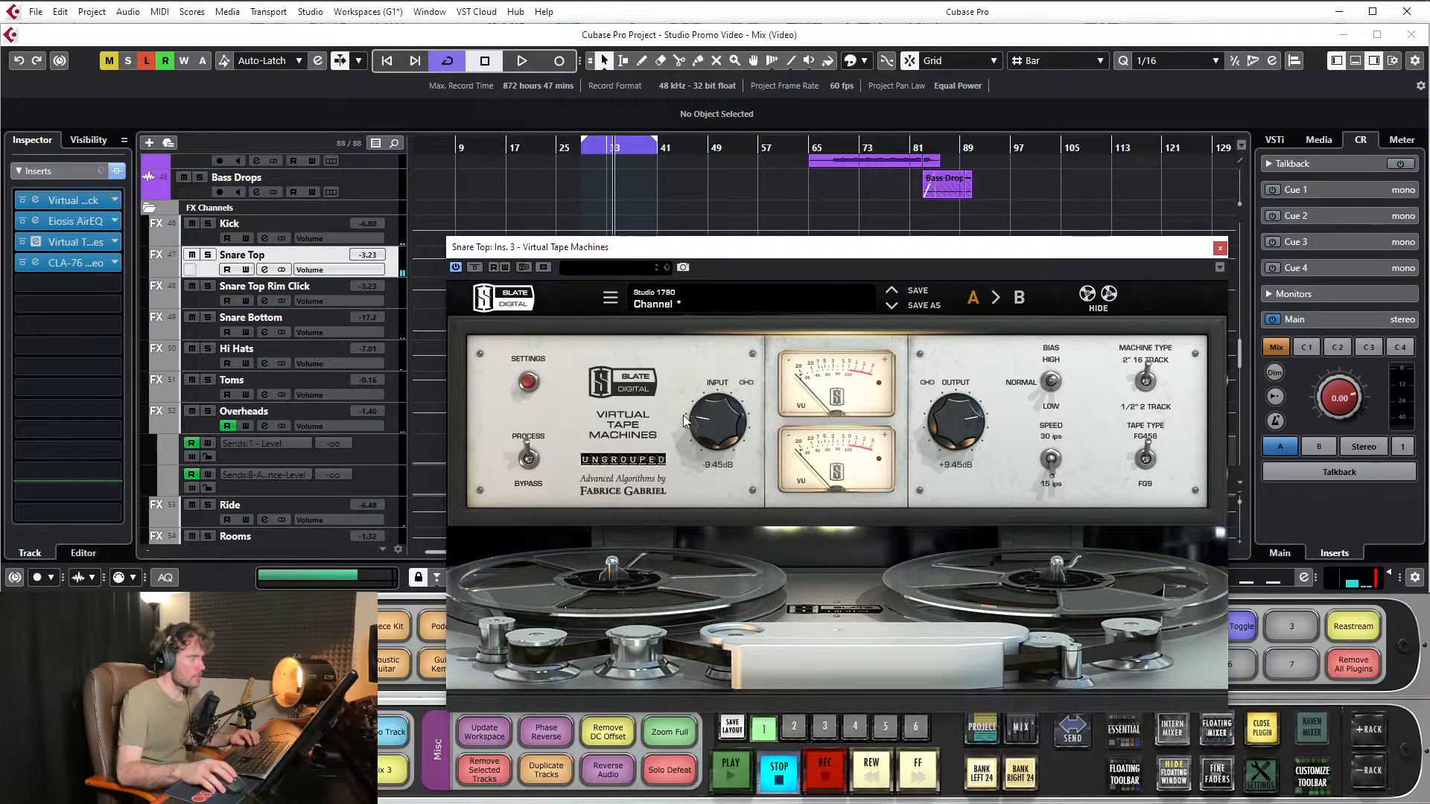
drag(724, 261, 717, 251)
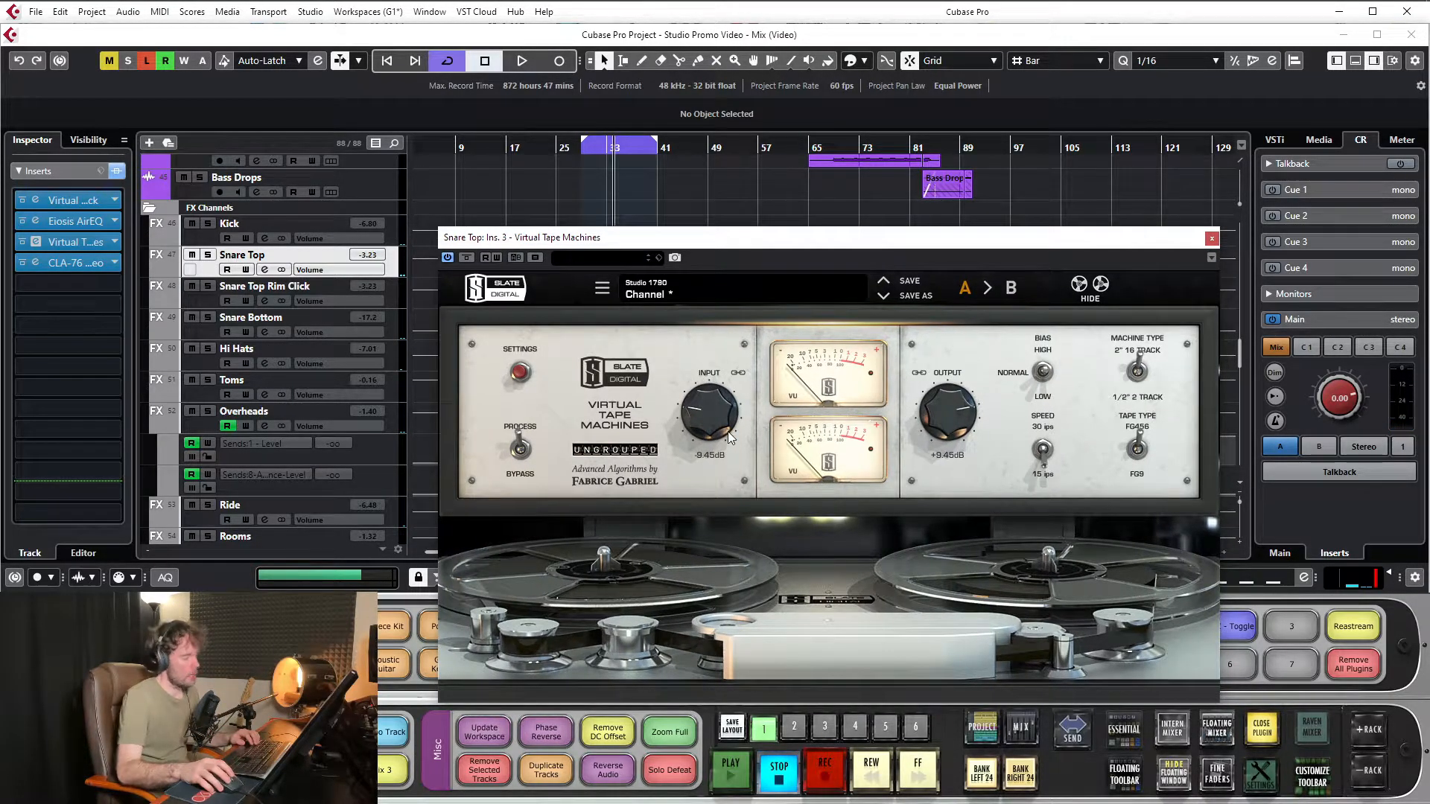
key(space)
drag(727, 429, 748, 306)
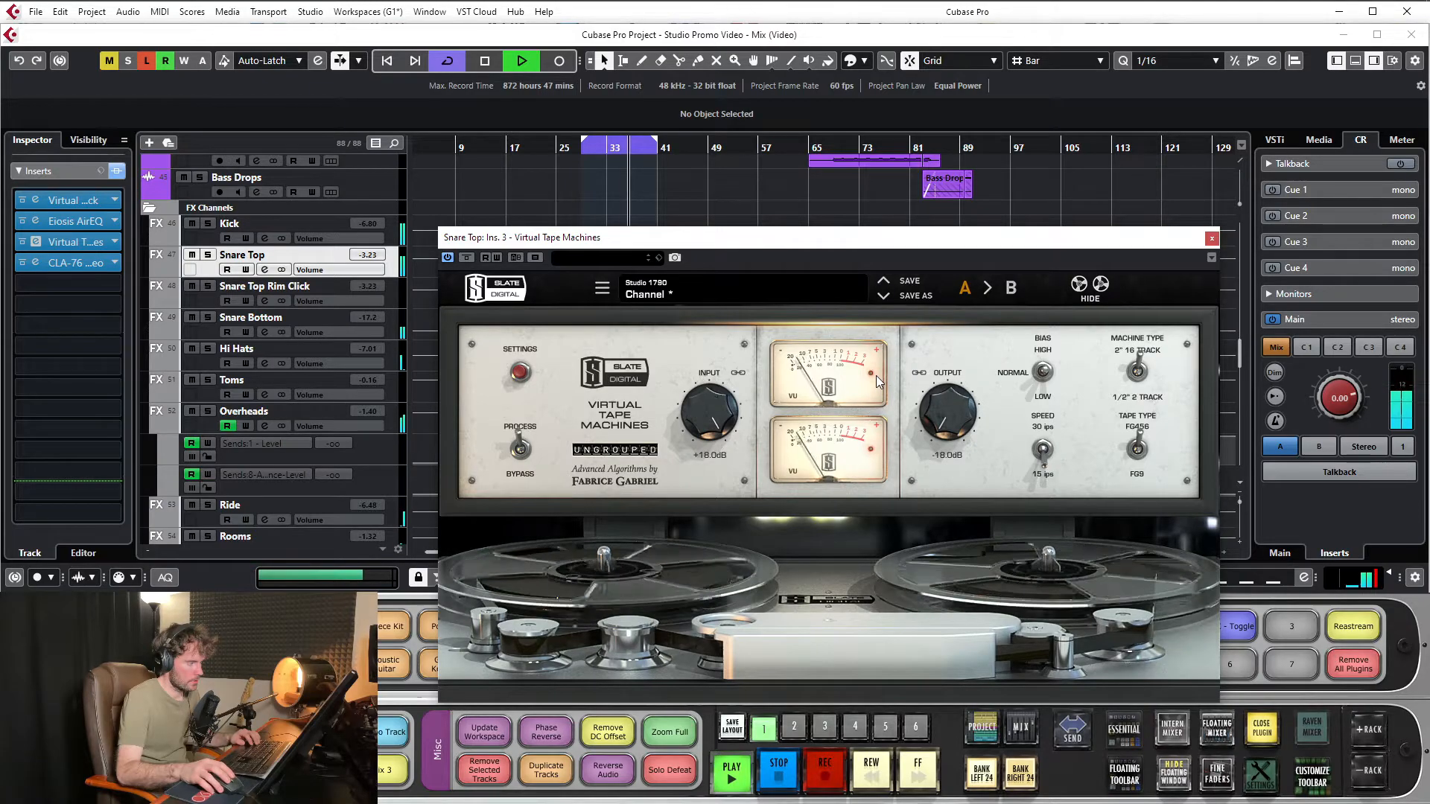
drag(727, 422, 801, 168)
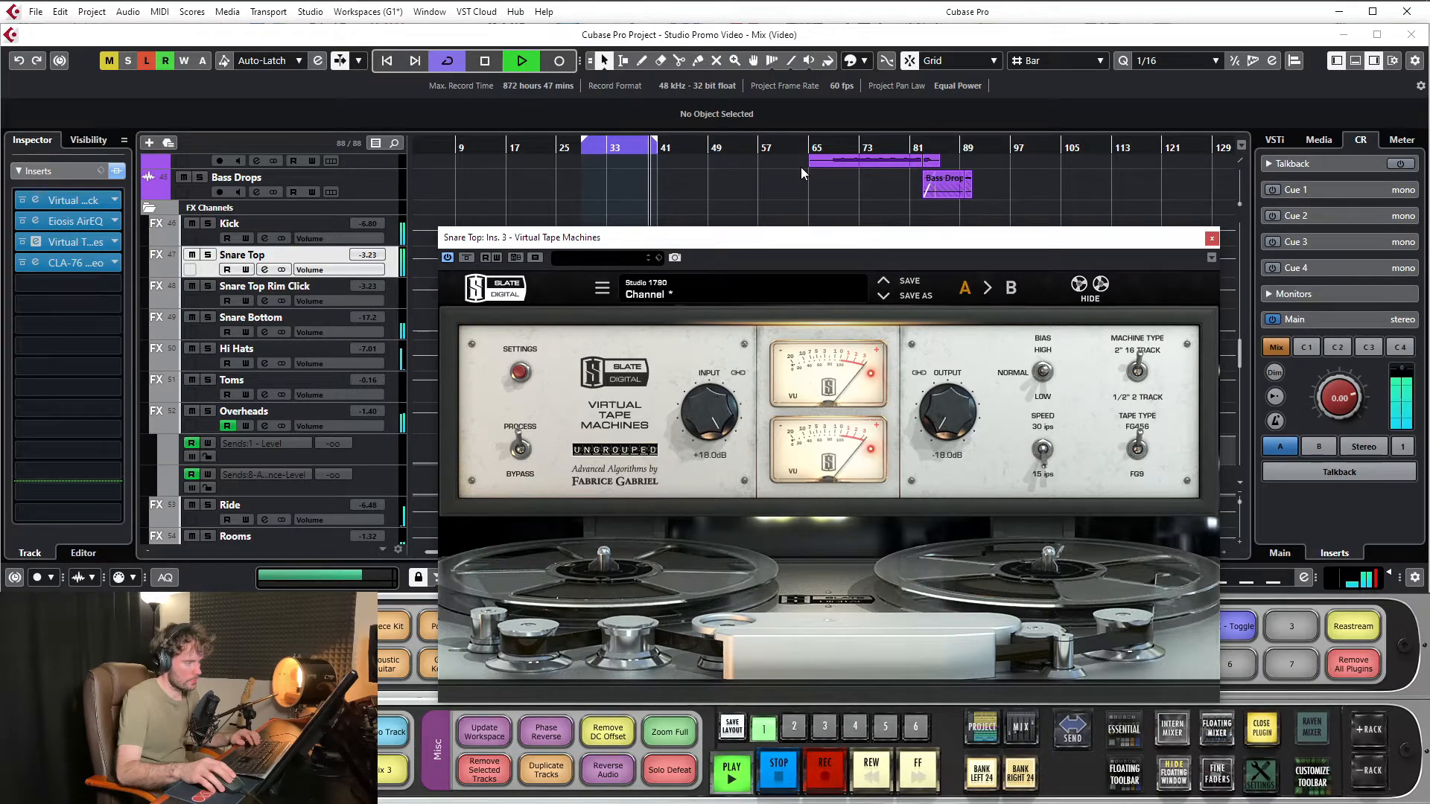
key(space)
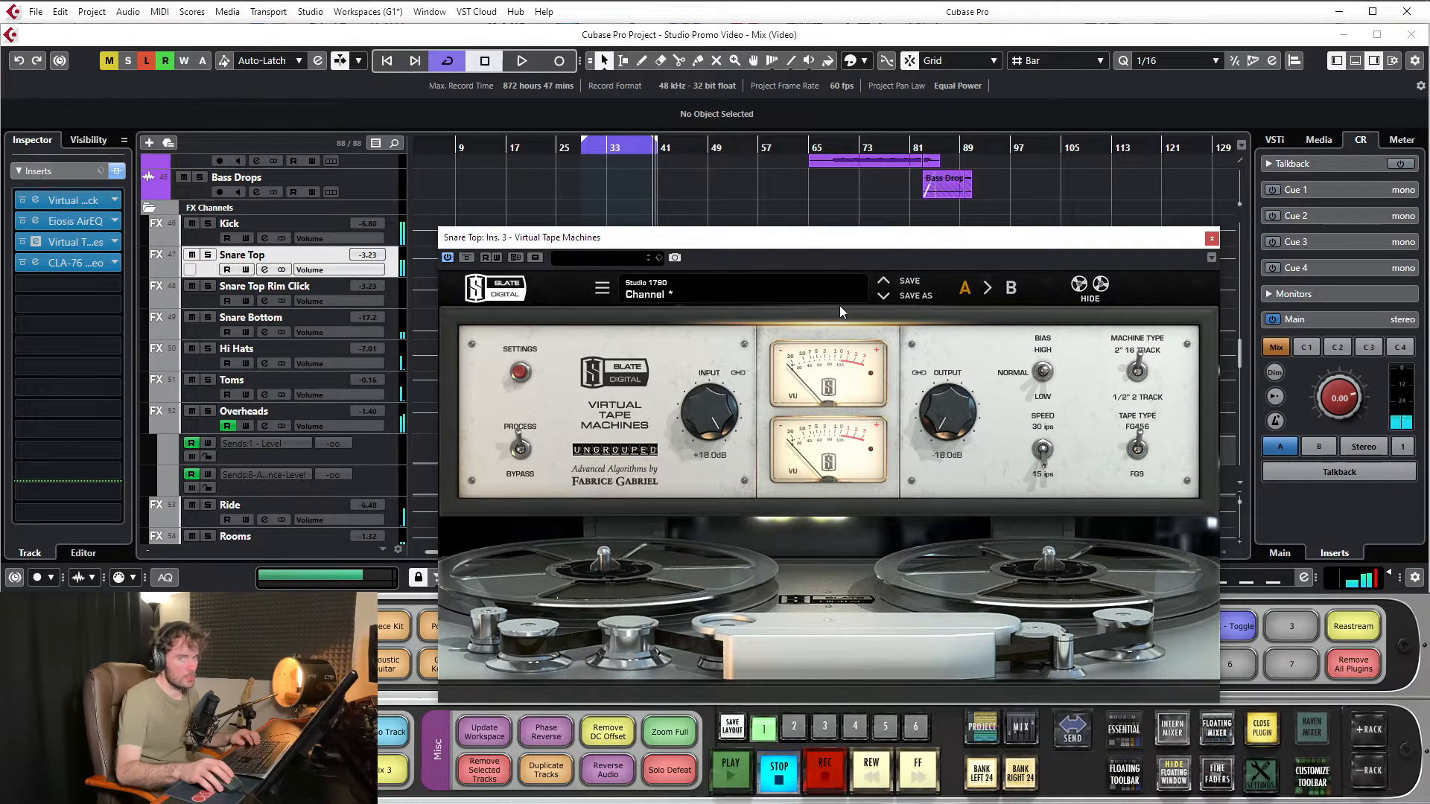
Set the Virtual Tape Machines input to about -8.05 dB, hide the tape reels, and close the plug-in
drag(709, 412, 742, 582)
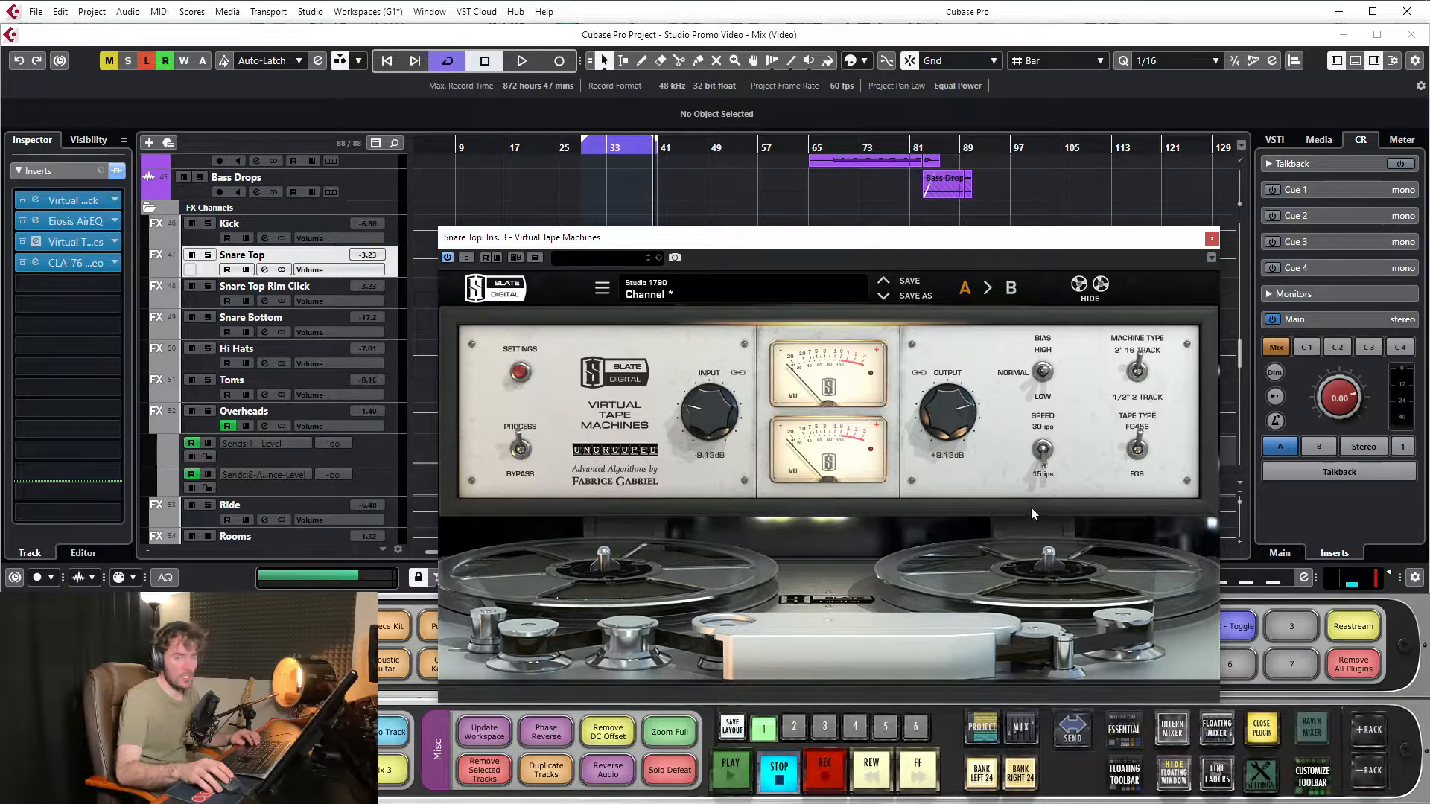
drag(711, 419, 711, 412)
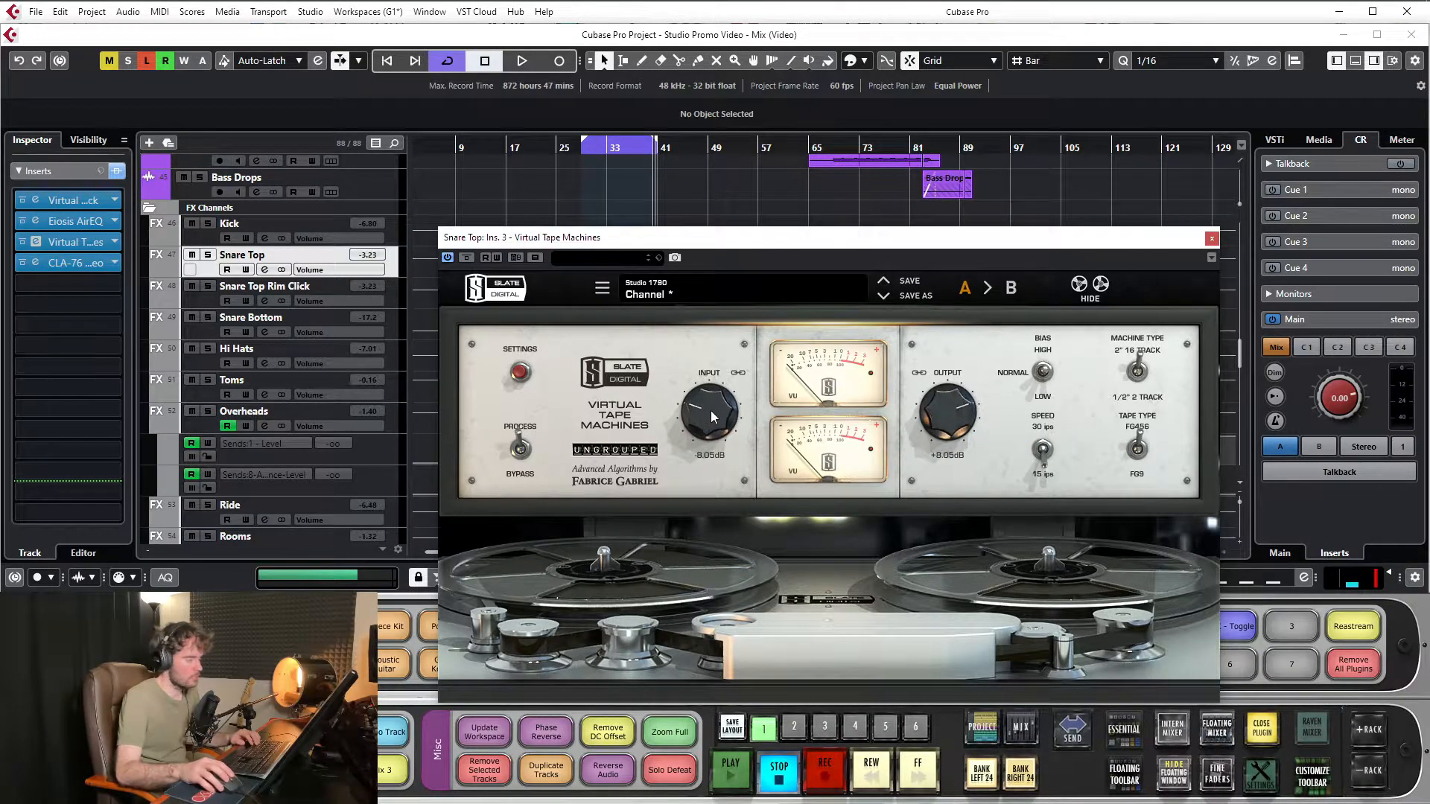
click(1101, 285)
click(1211, 239)
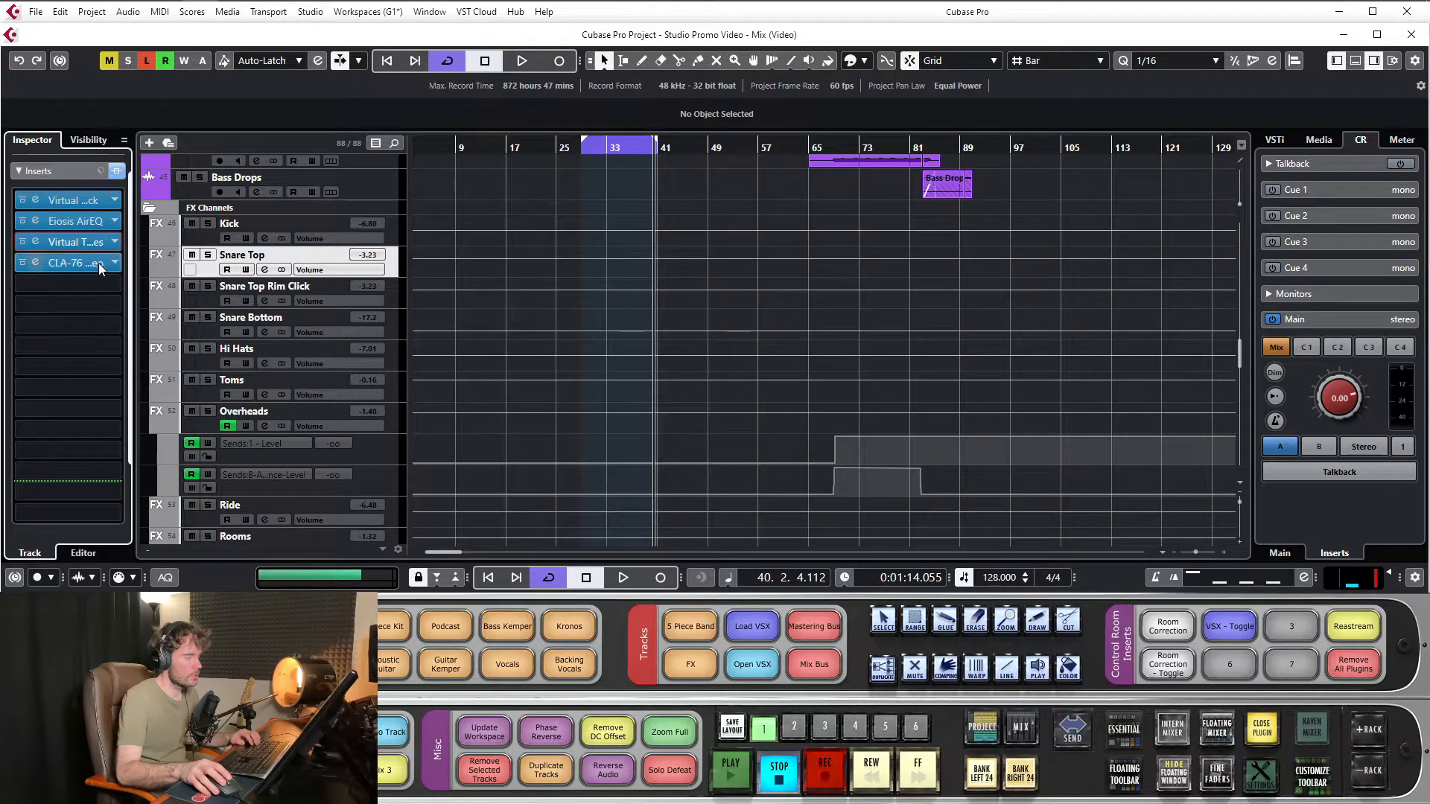
Open the Snare Top CLA-76 compressor and audition the loop through it, watching its gain reduction meter
click(75, 262)
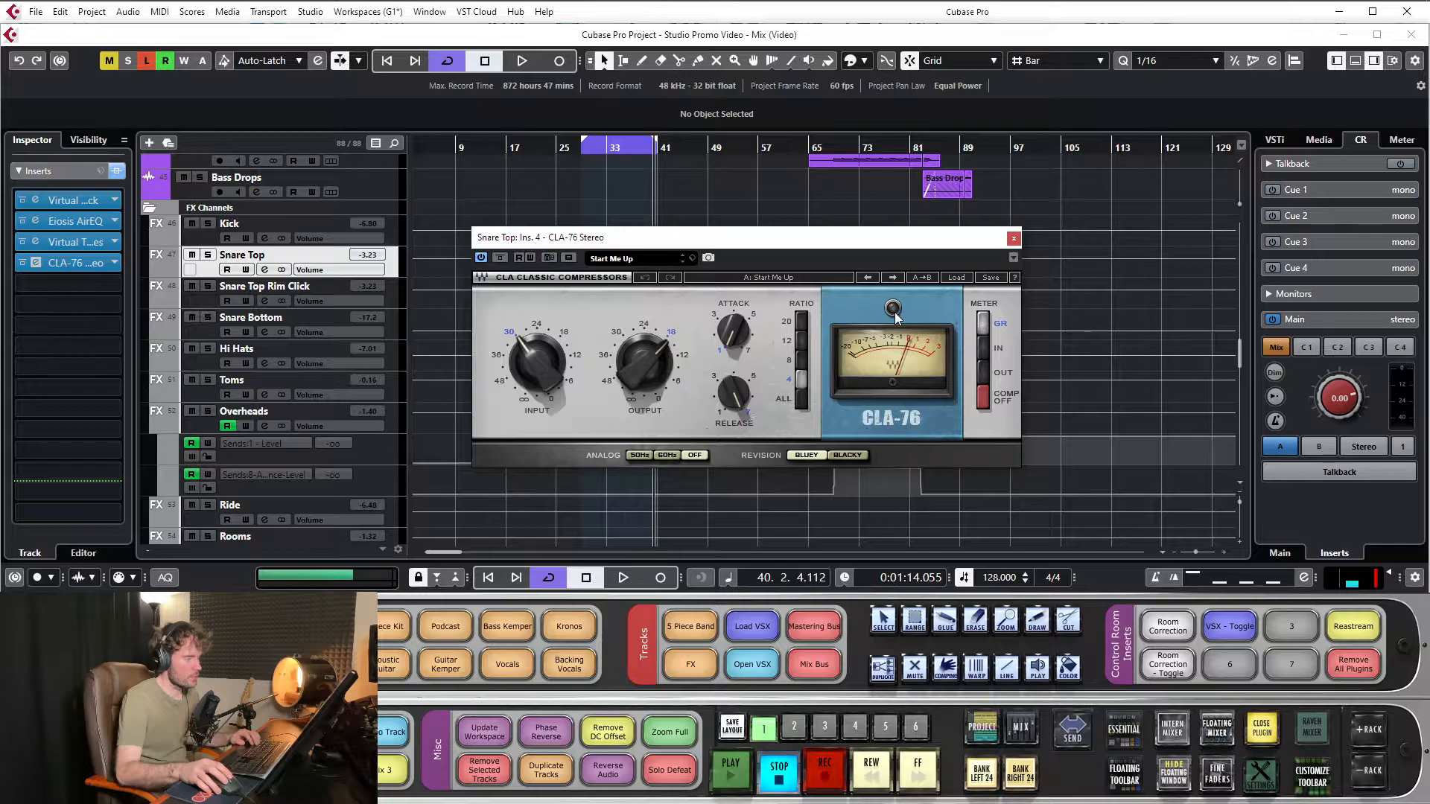
key(space)
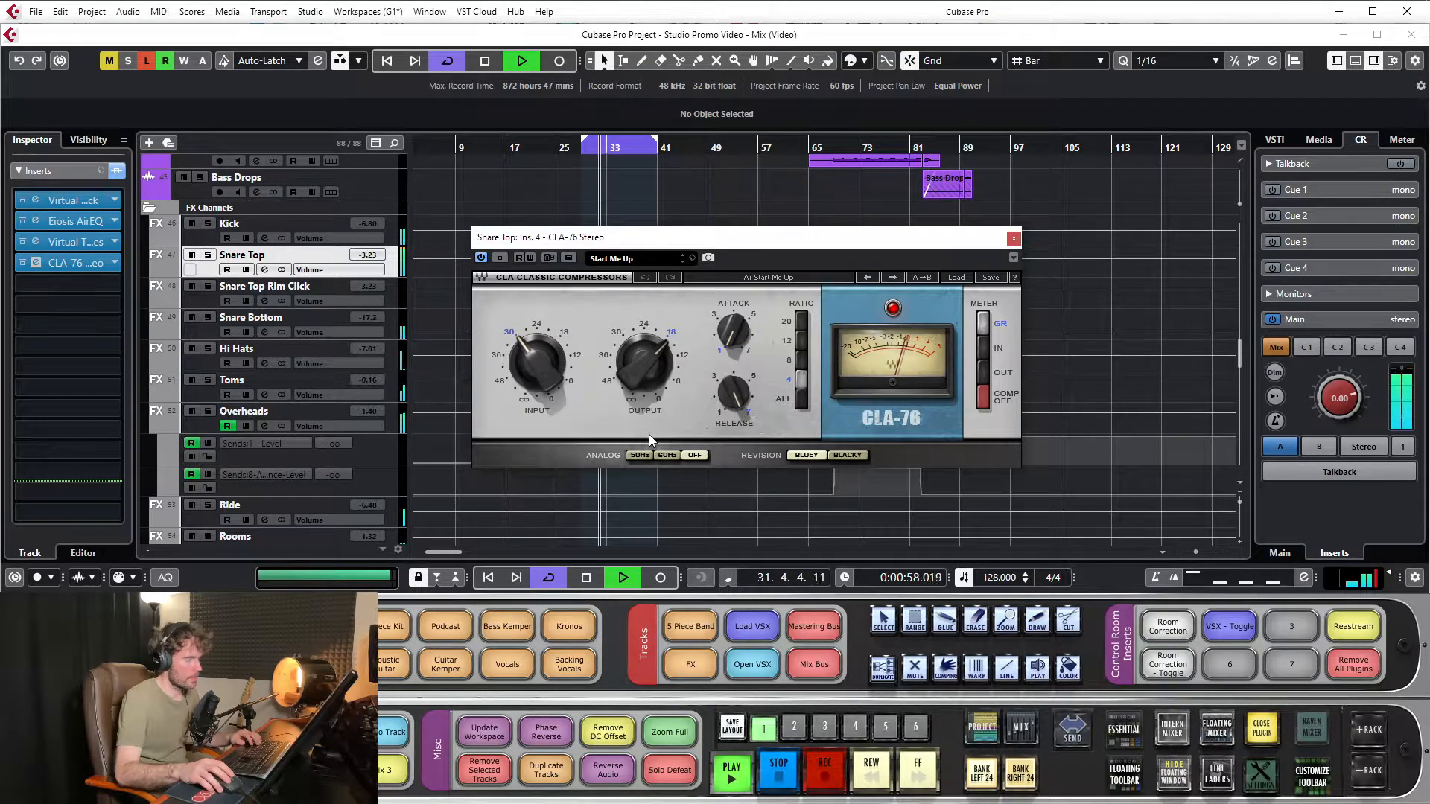
key(space)
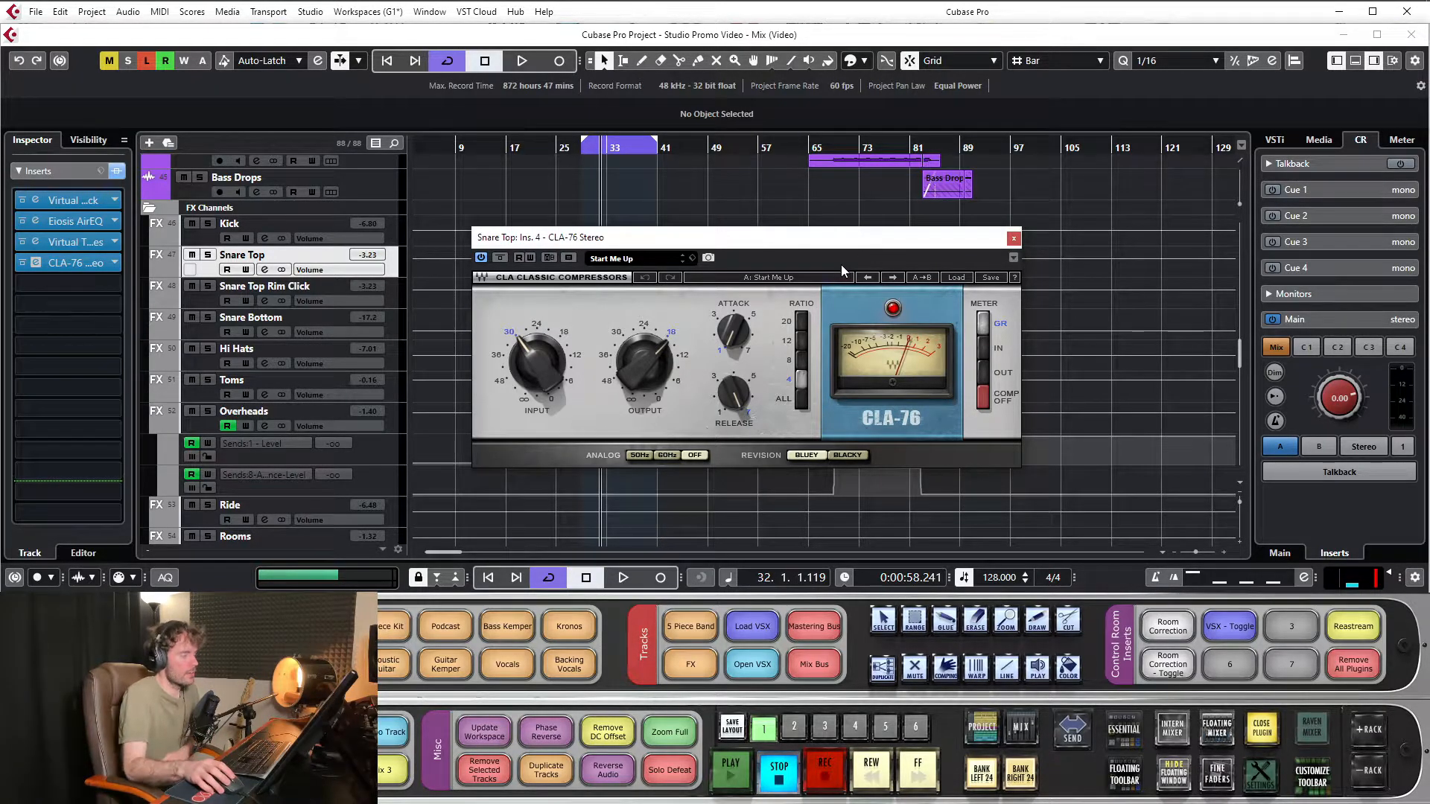
mouse_move(797, 242)
mouse_down()
mouse_move(824, 253)
mouse_move(795, 240)
mouse_up()
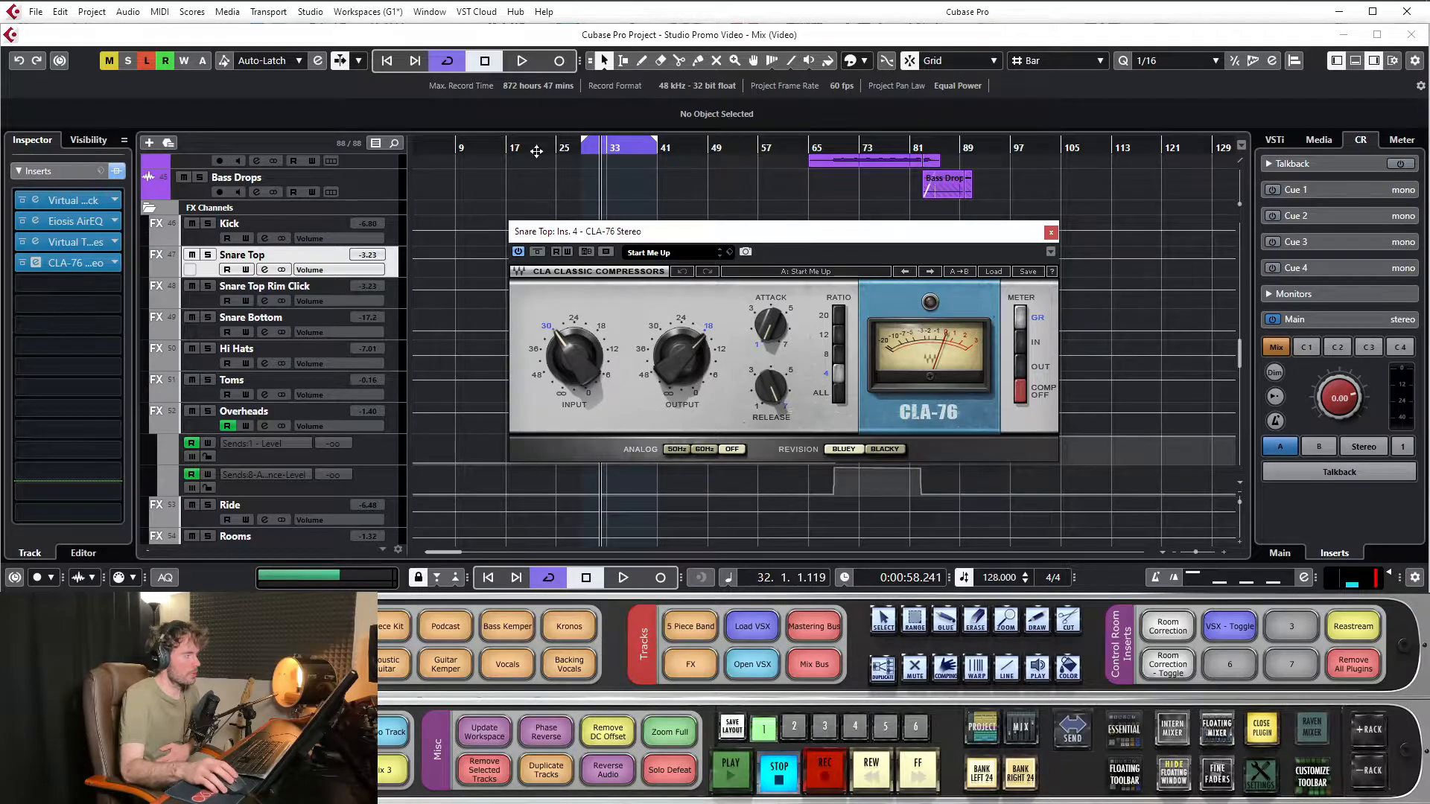
Review the FG-S equalizer frequencies in the Snare Top Virtual Mix Rack, and go back to the CLA-76
click(67, 203)
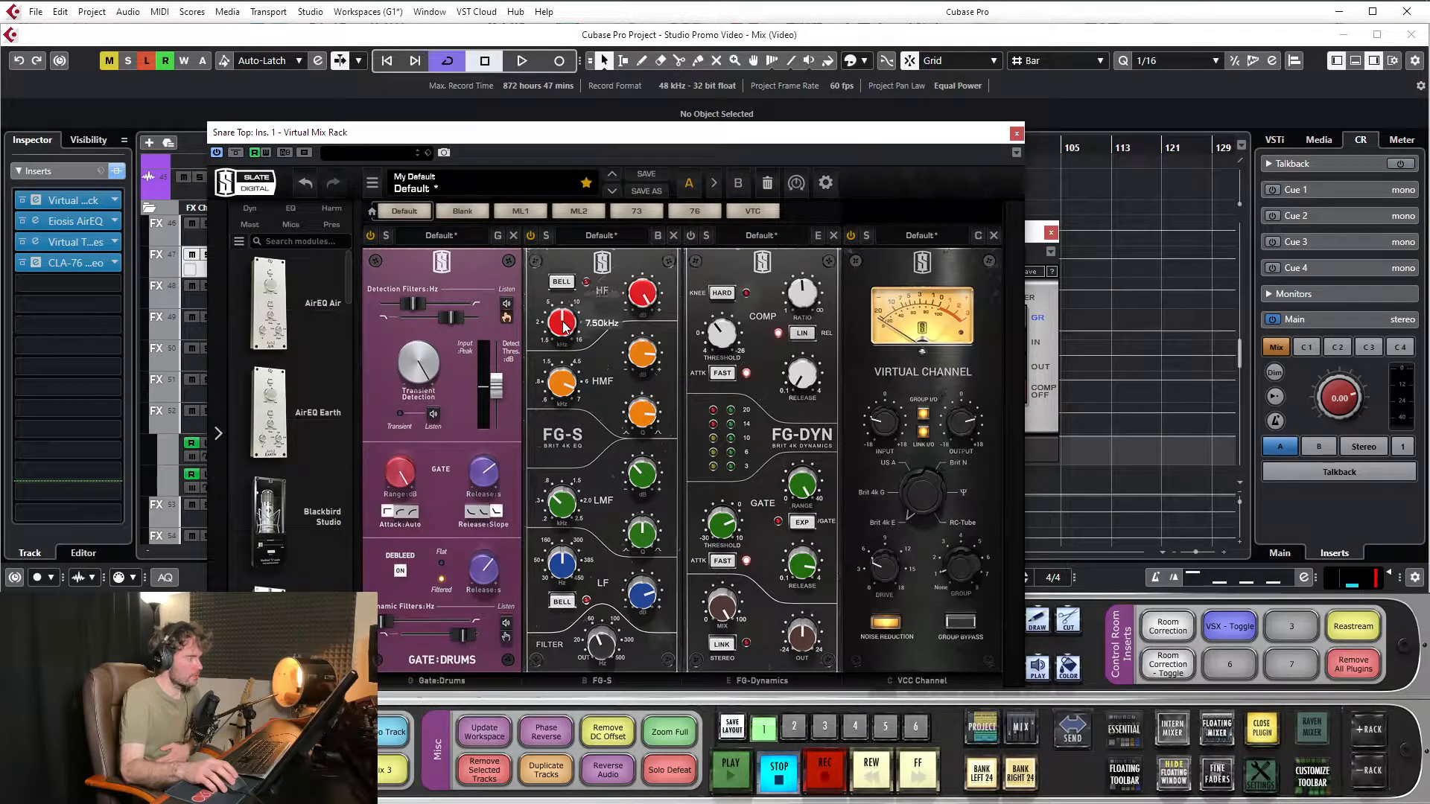
mouse_move(647, 365)
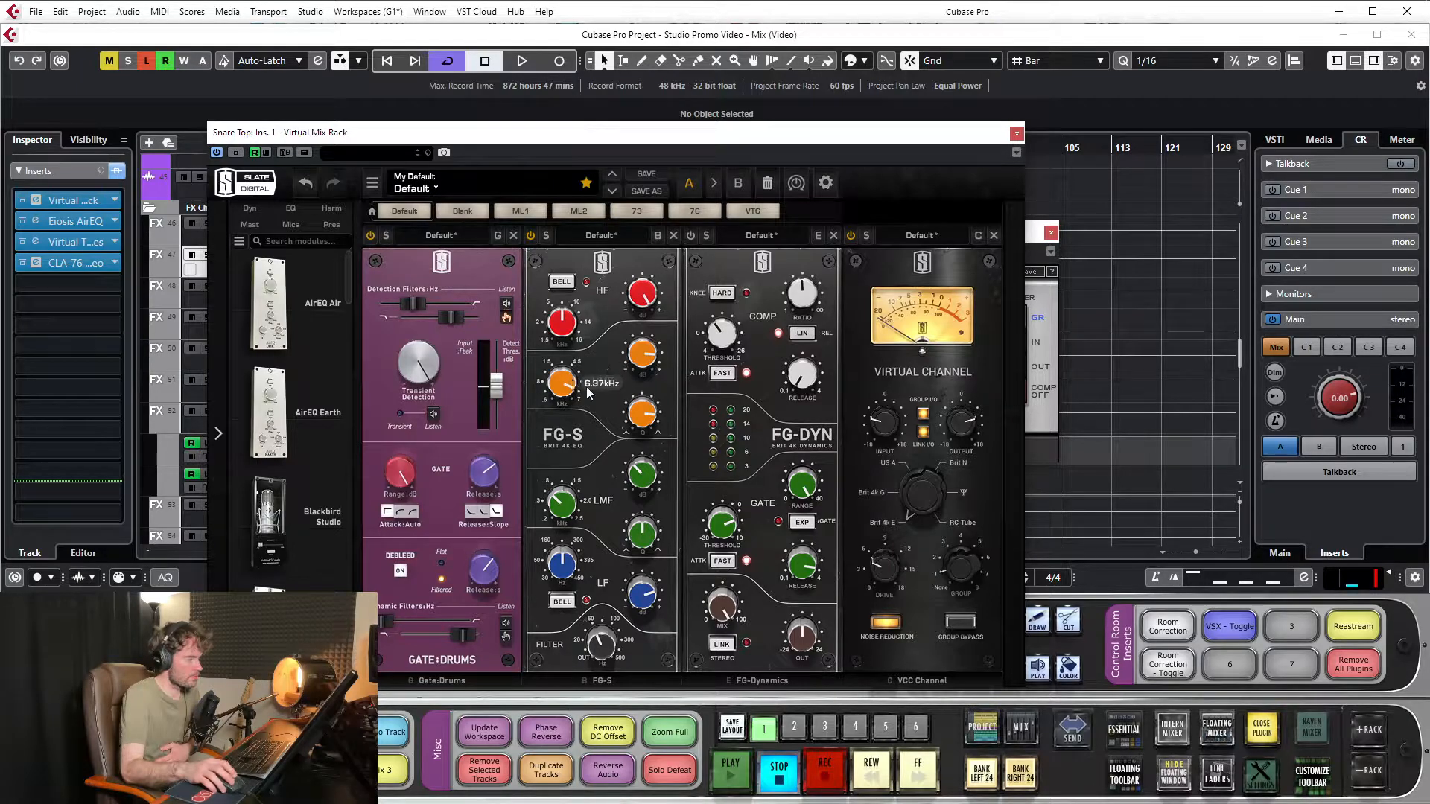
click(1016, 134)
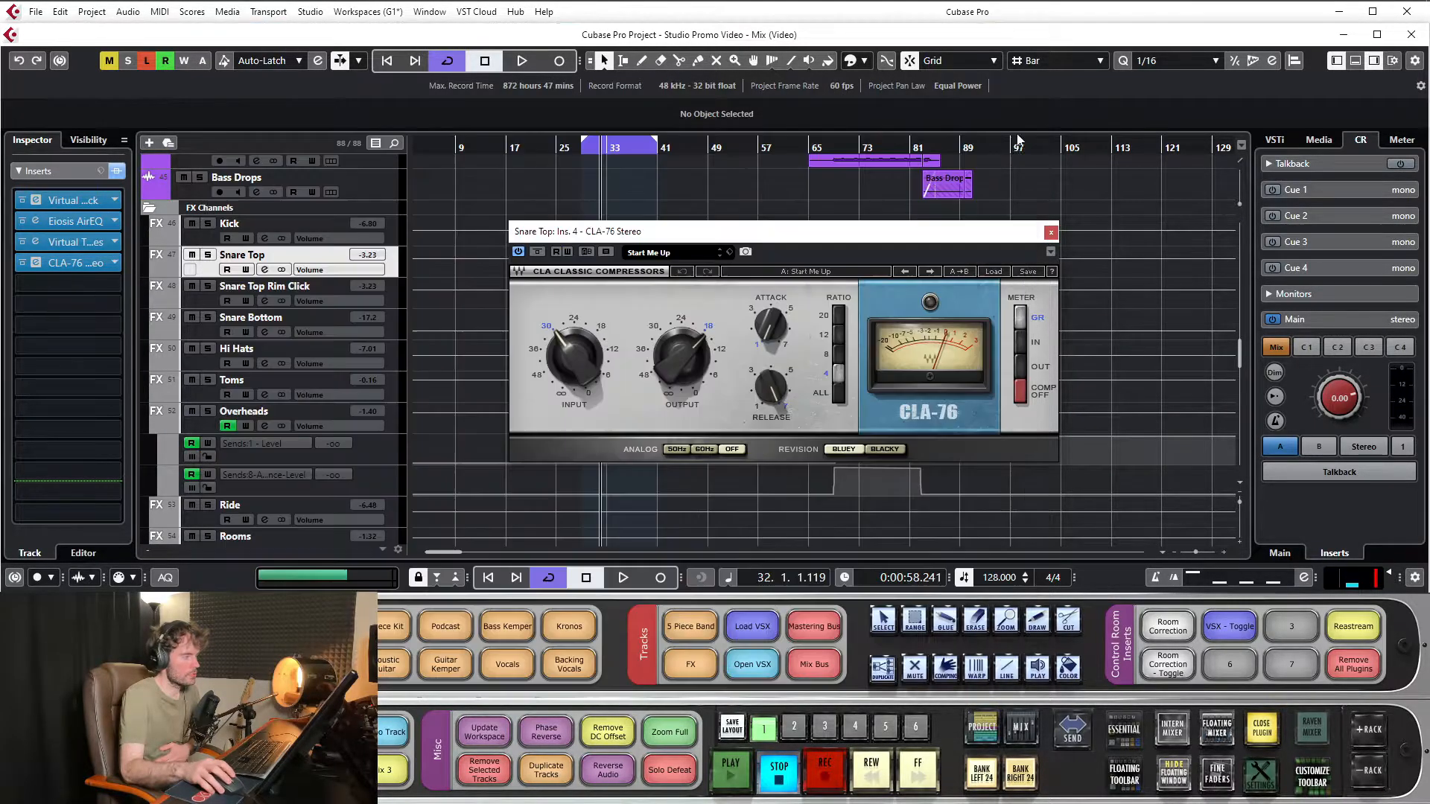
drag(879, 227, 844, 213)
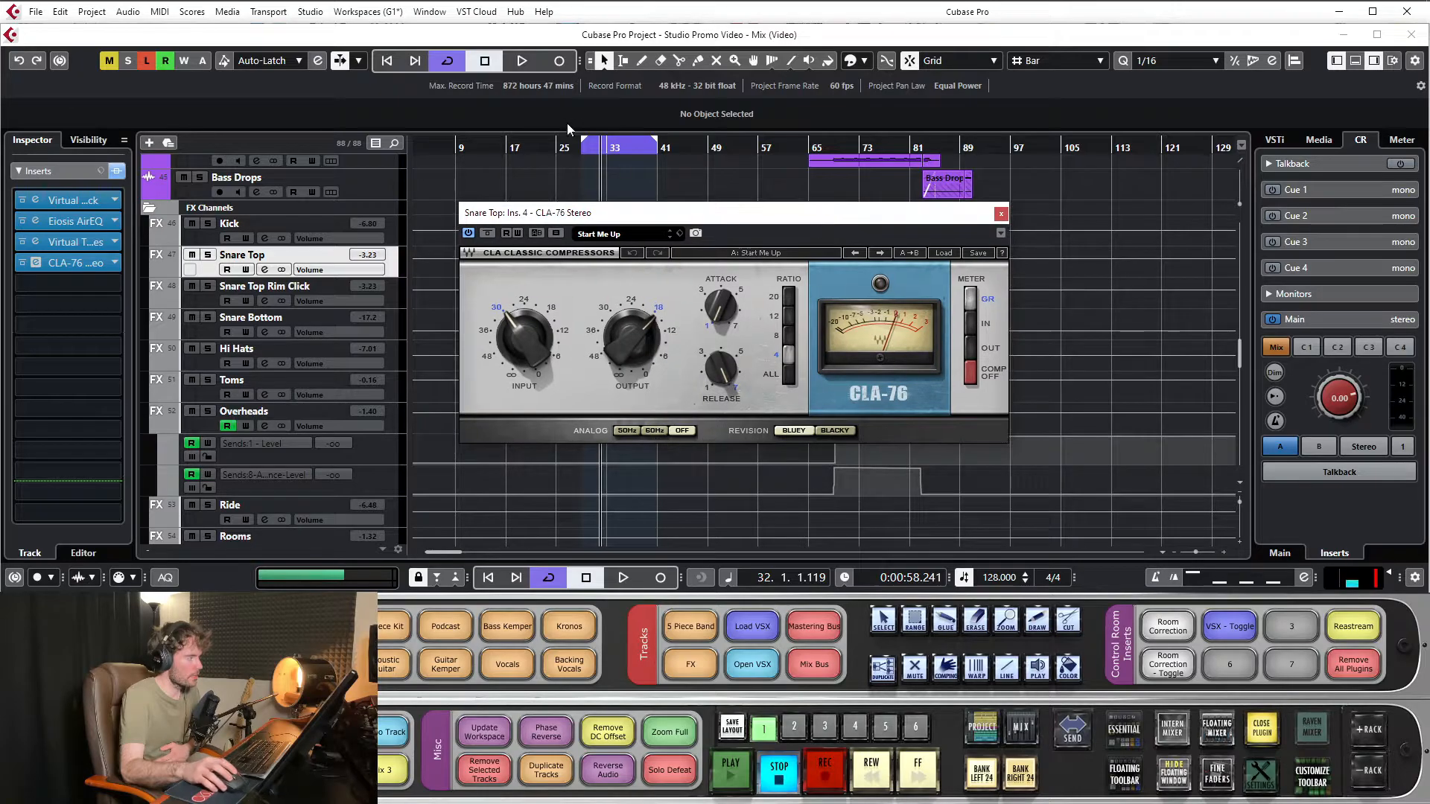
Play the loop and lower both the input and the output of the CLA-76 to 48
click(520, 61)
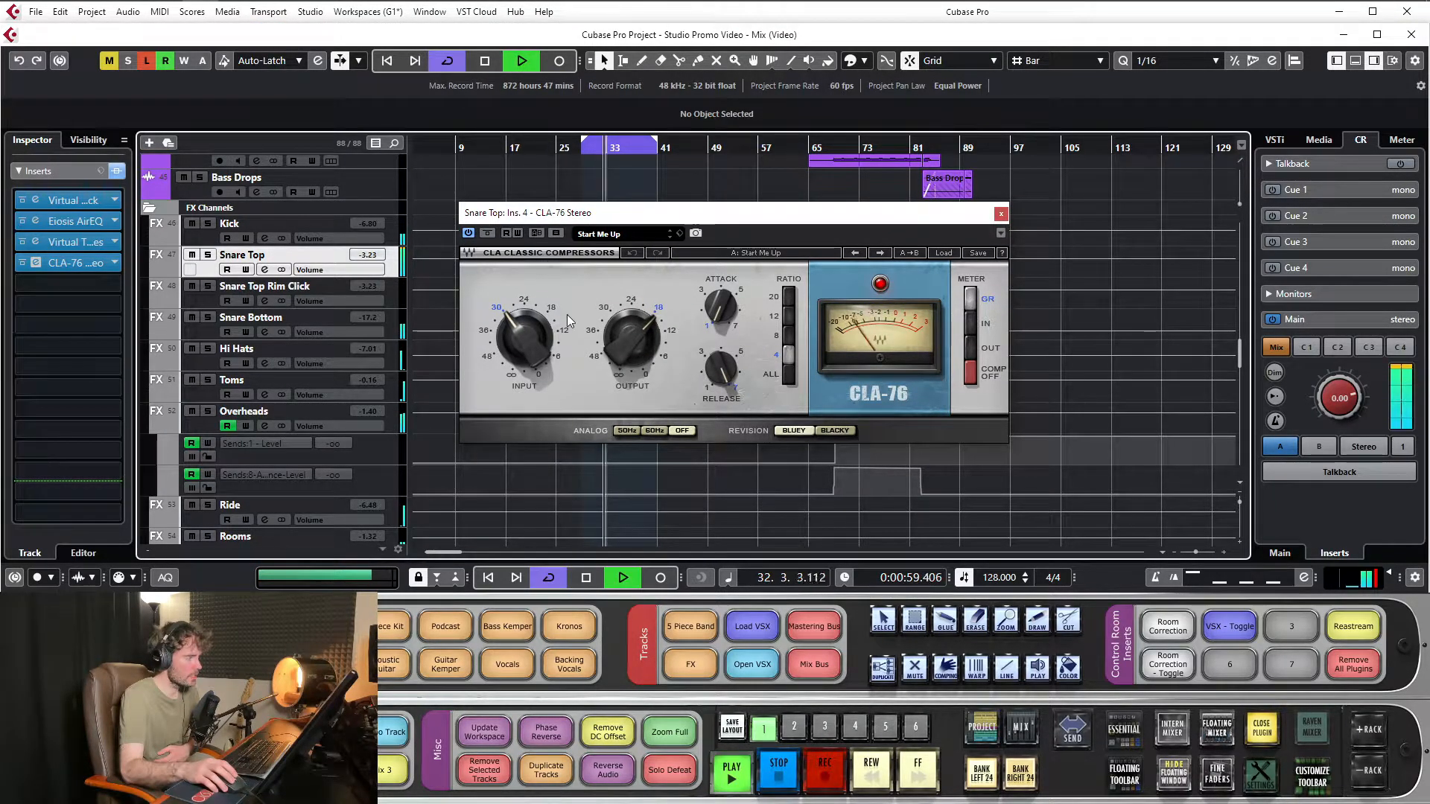
key(space)
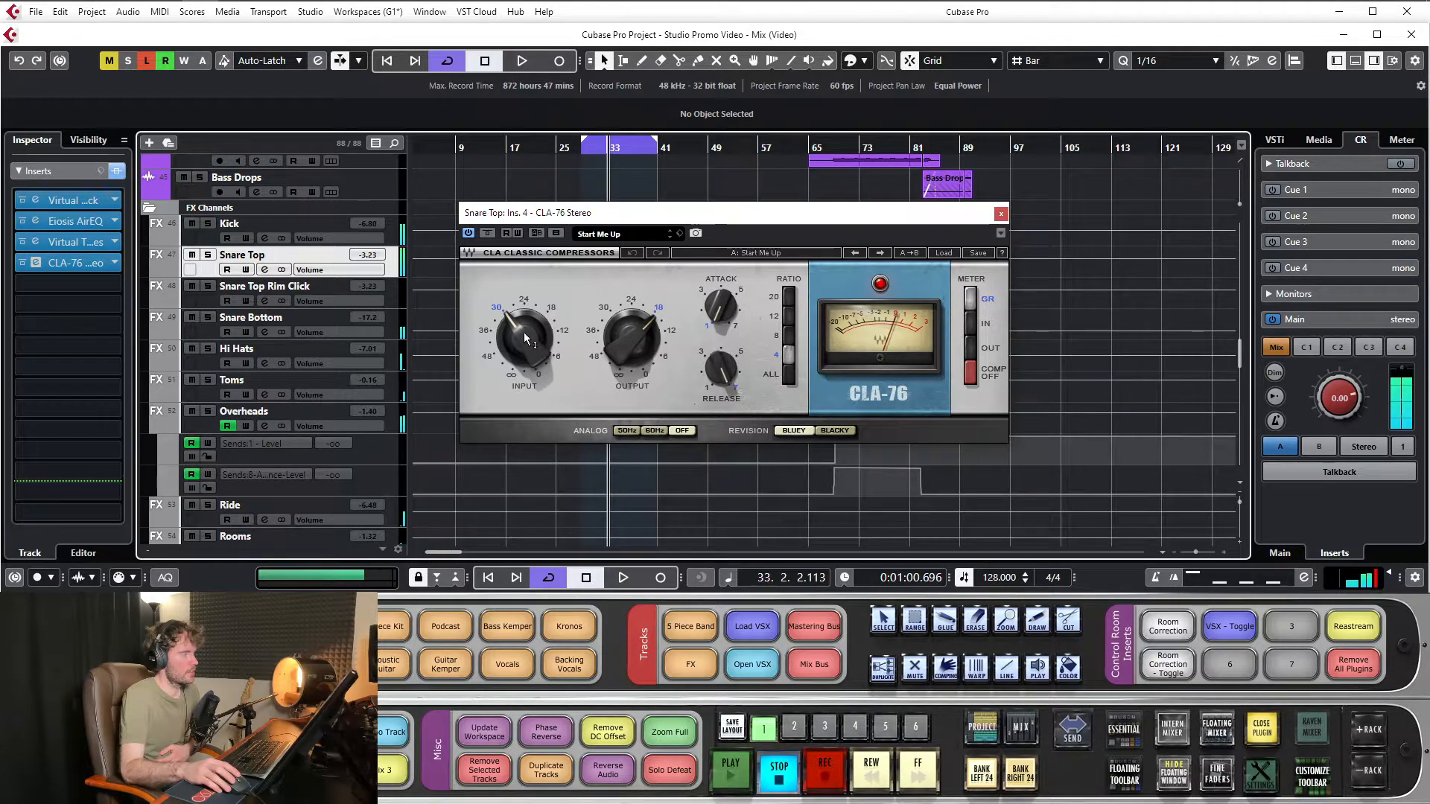
click(522, 60)
drag(534, 356, 534, 399)
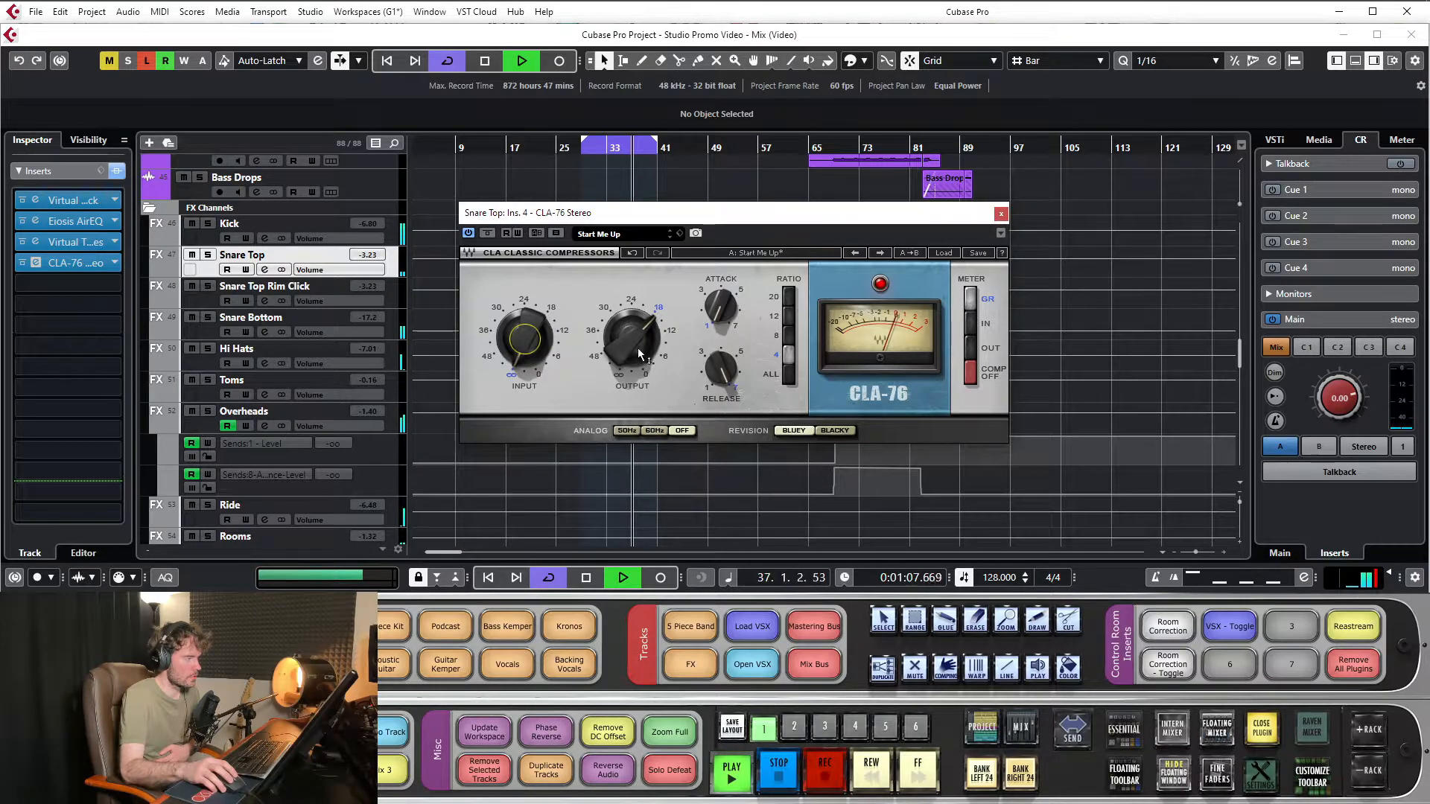
drag(639, 351, 639, 387)
drag(527, 334, 528, 327)
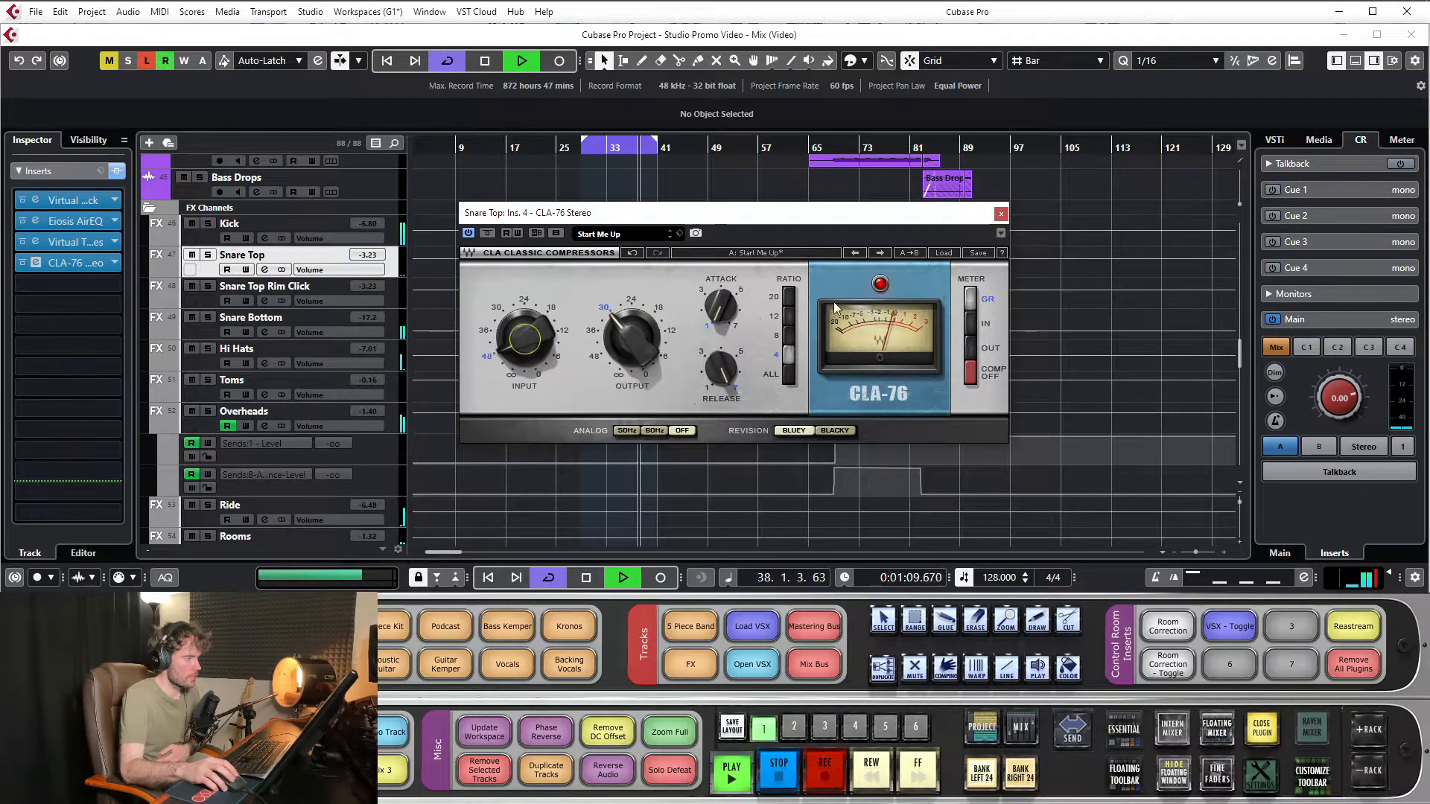
drag(634, 325, 635, 362)
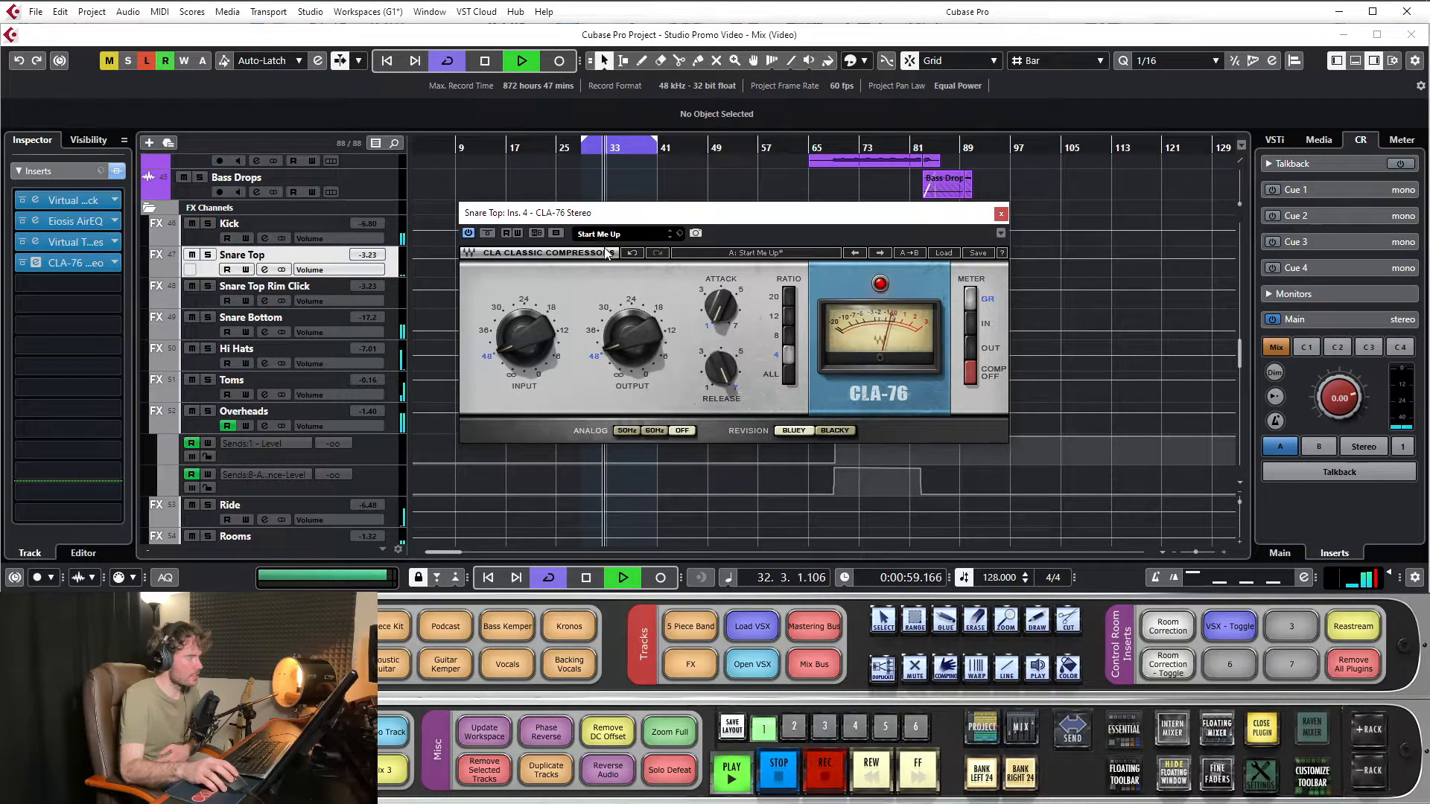
Undo the CLA-76 input and output changes while the loop keeps playing
click(632, 254)
click(632, 253)
click(632, 253)
click(632, 253)
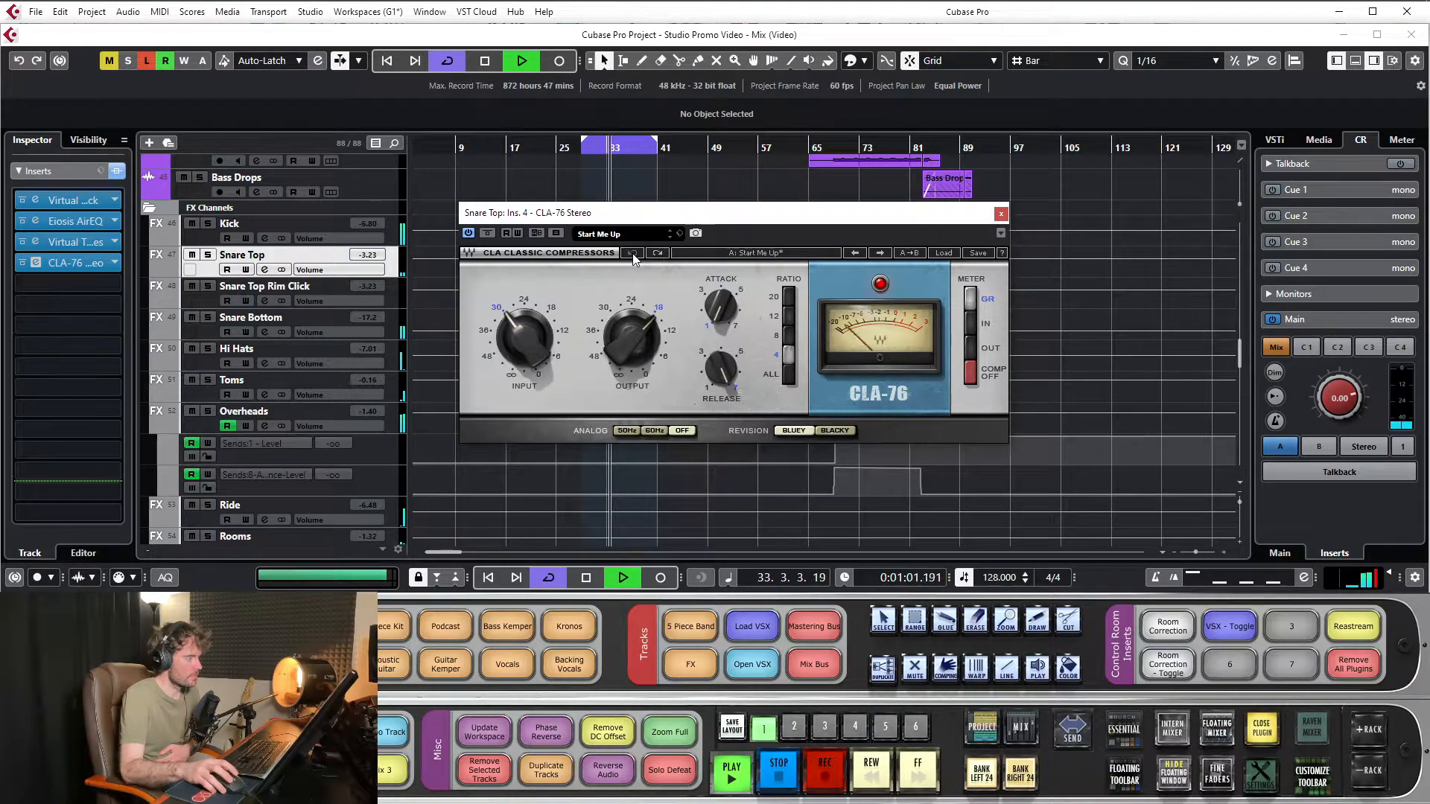
Stop playback, close the CLA-76, show the Snare Top channel's fader section and replay the loop to check its meter
key(space)
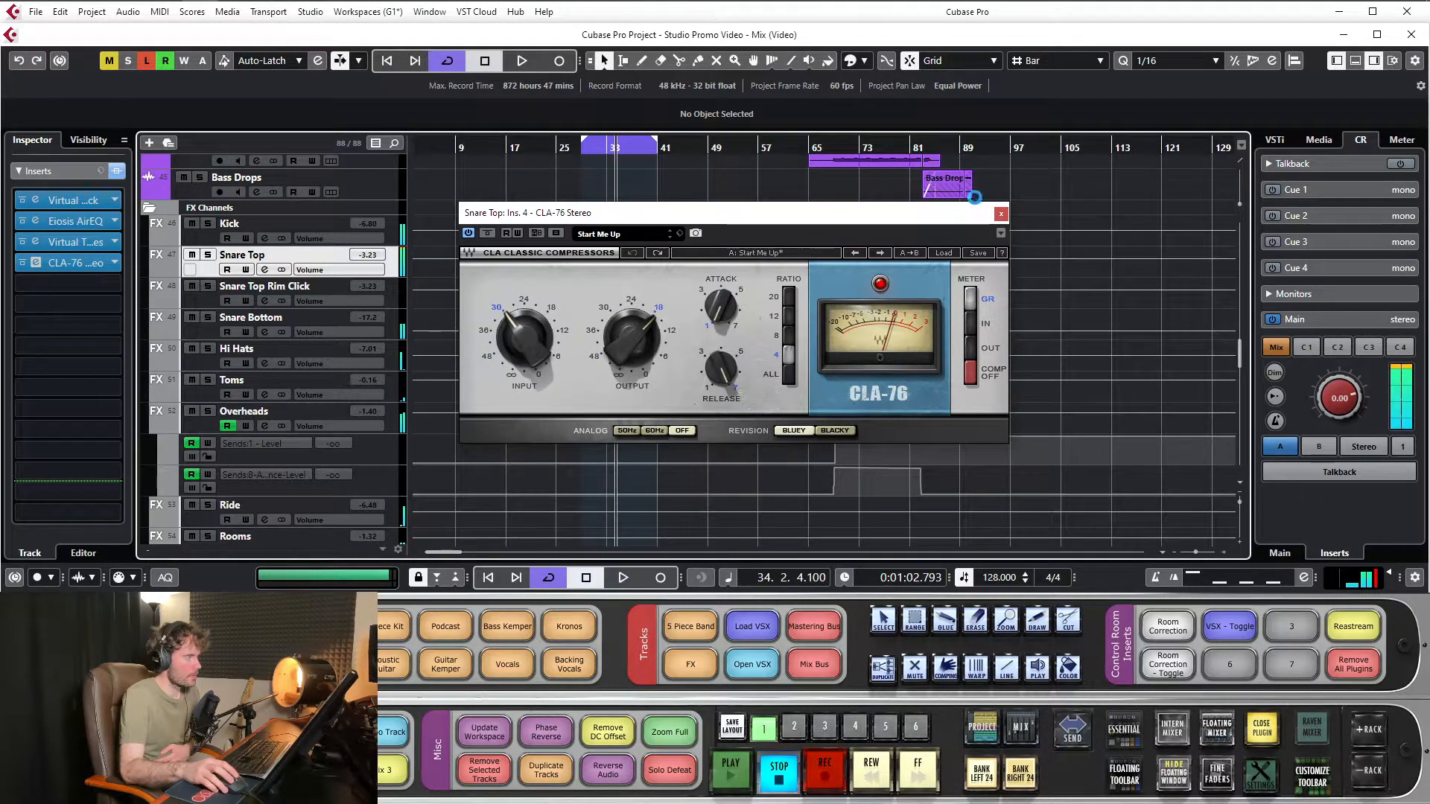
click(1000, 214)
click(64, 171)
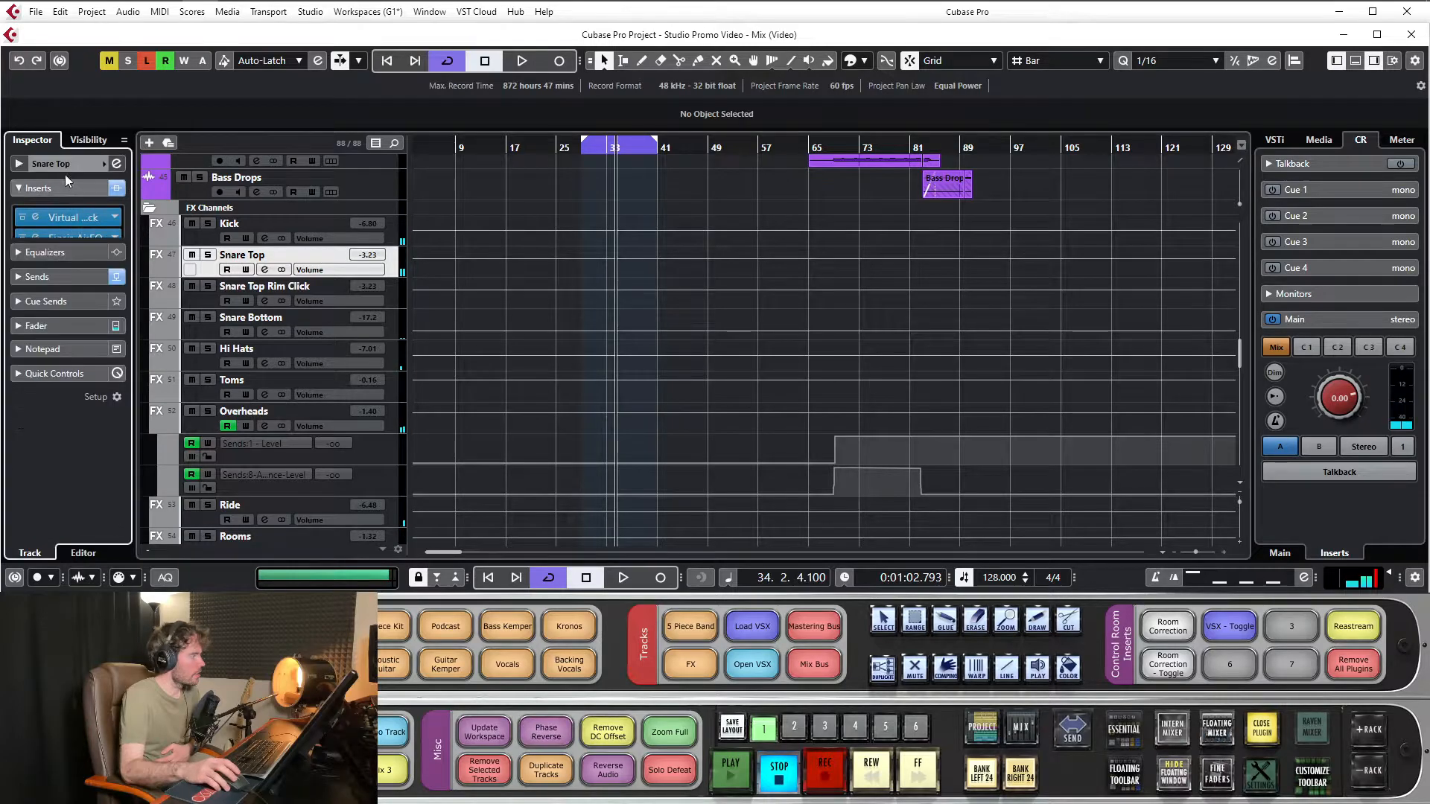
click(74, 286)
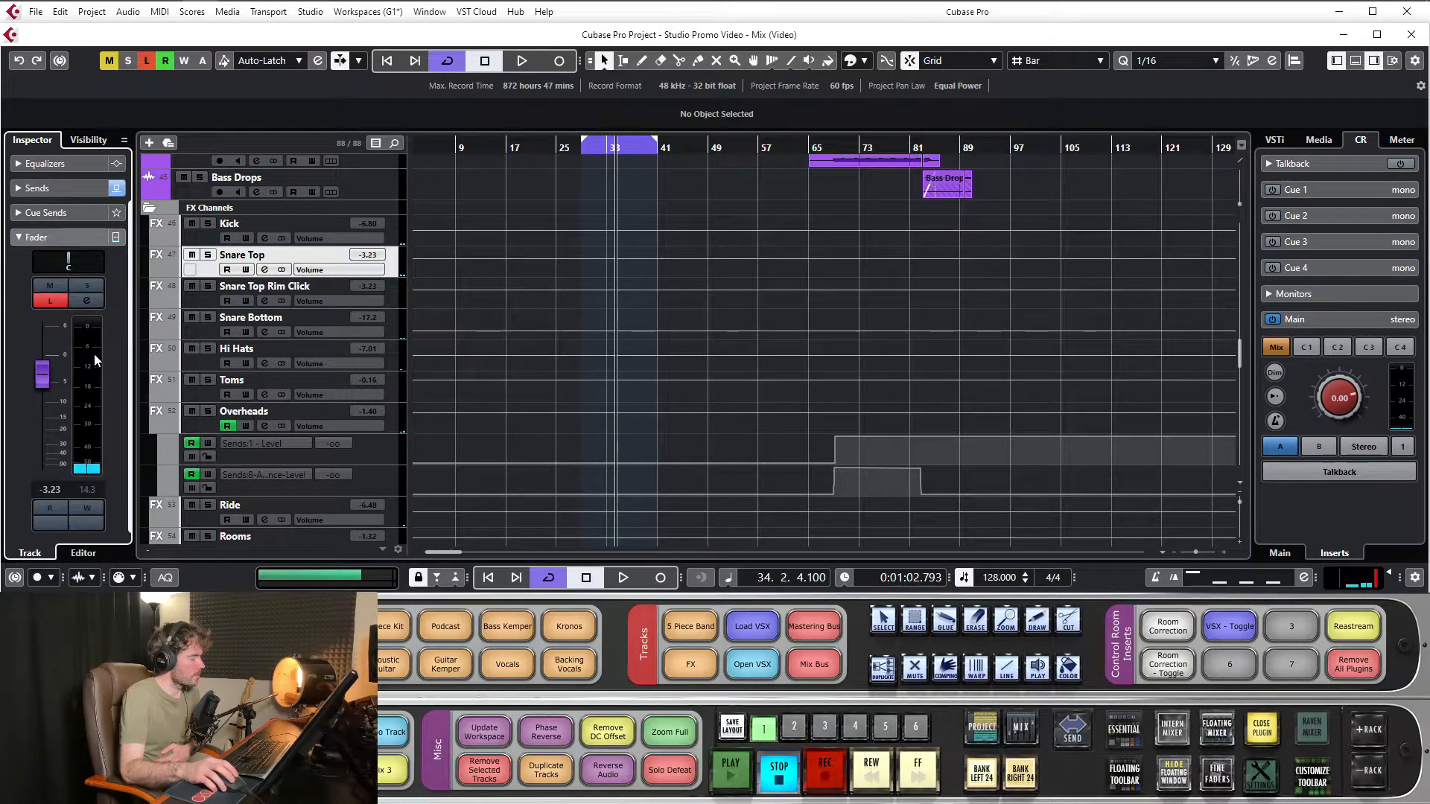
click(523, 63)
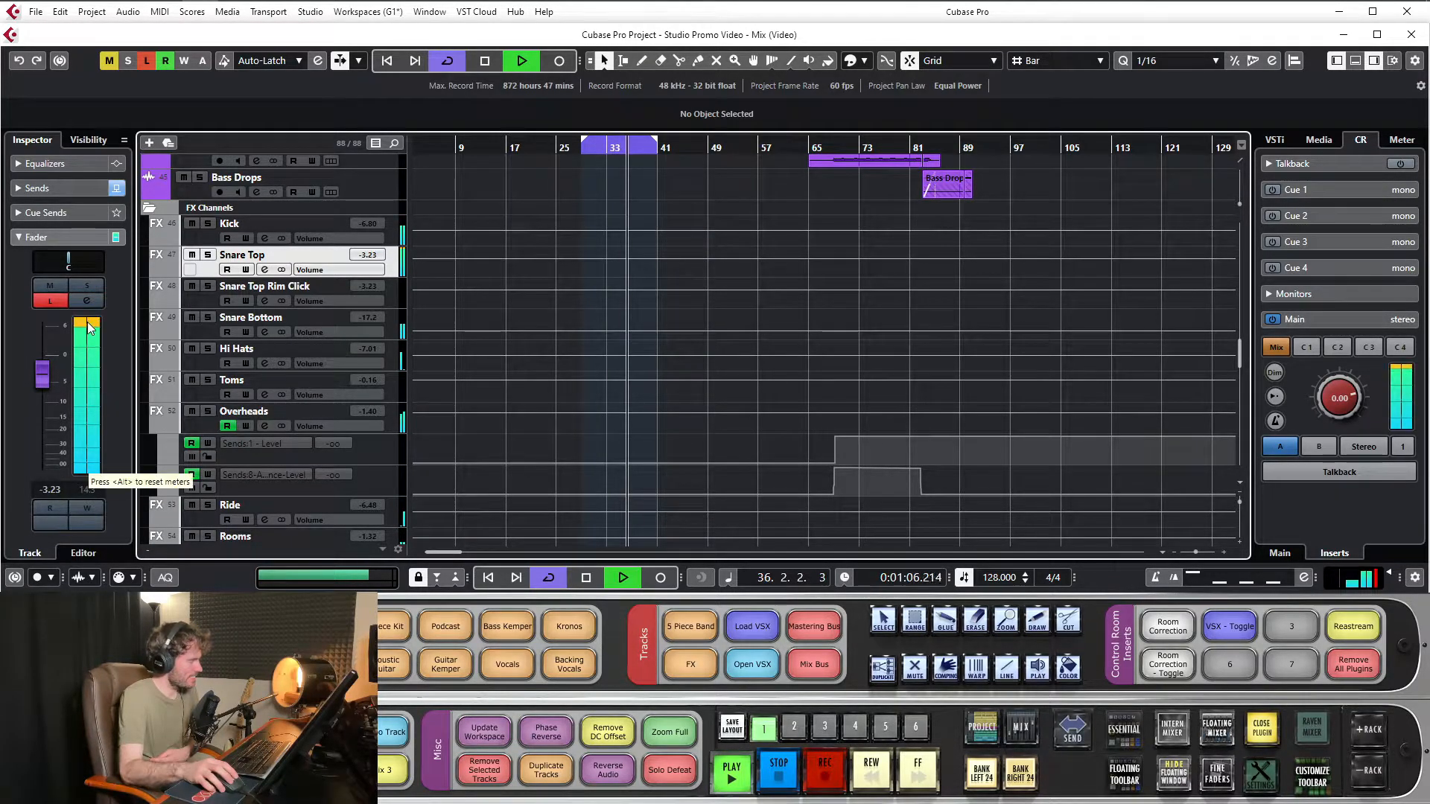
Raise the Snare Top fader to 1.81 while the loop plays, stop playback and bring it back down to -3.21
mouse_move(52, 374)
mouse_down()
mouse_move(46, 333)
mouse_move(55, 352)
mouse_up()
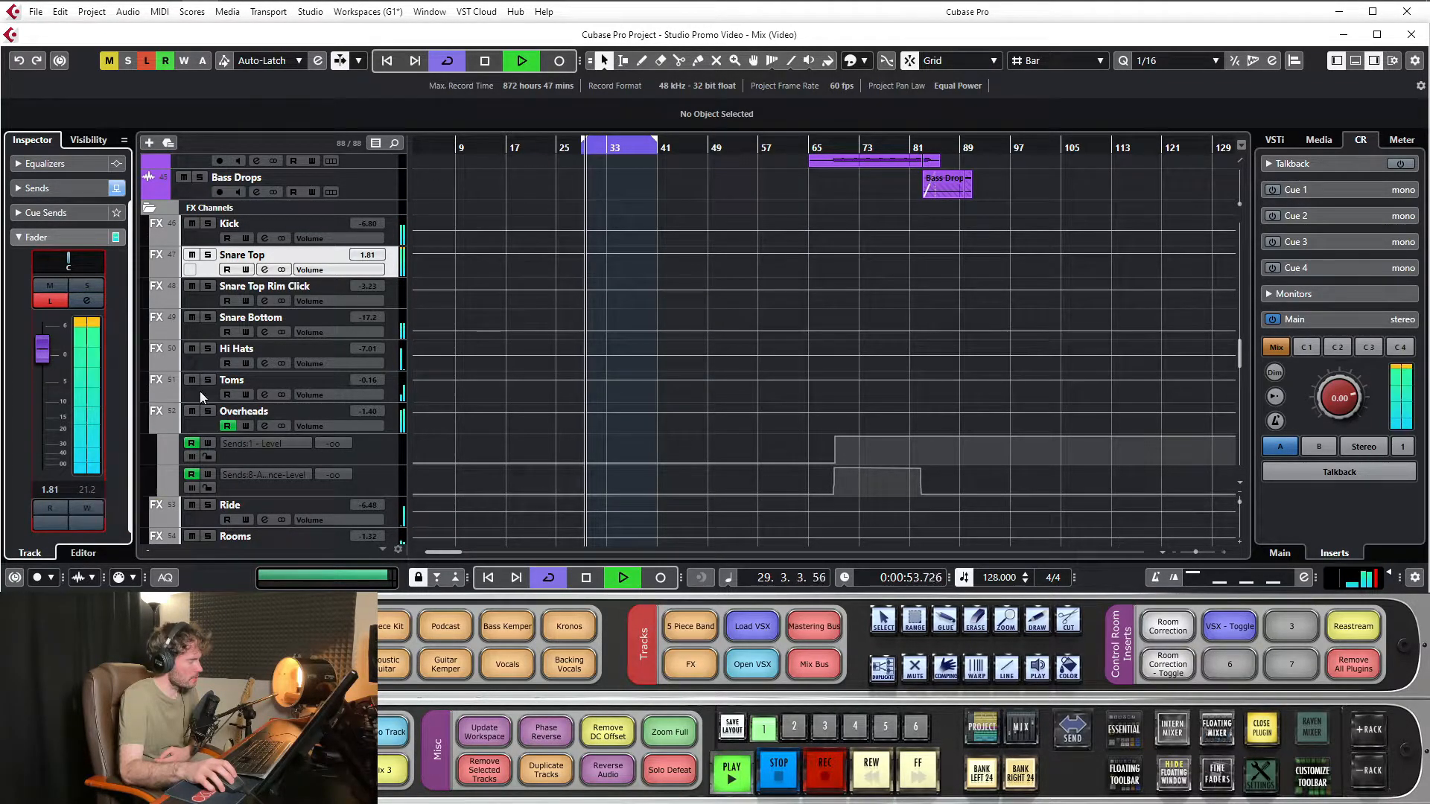
click(489, 70)
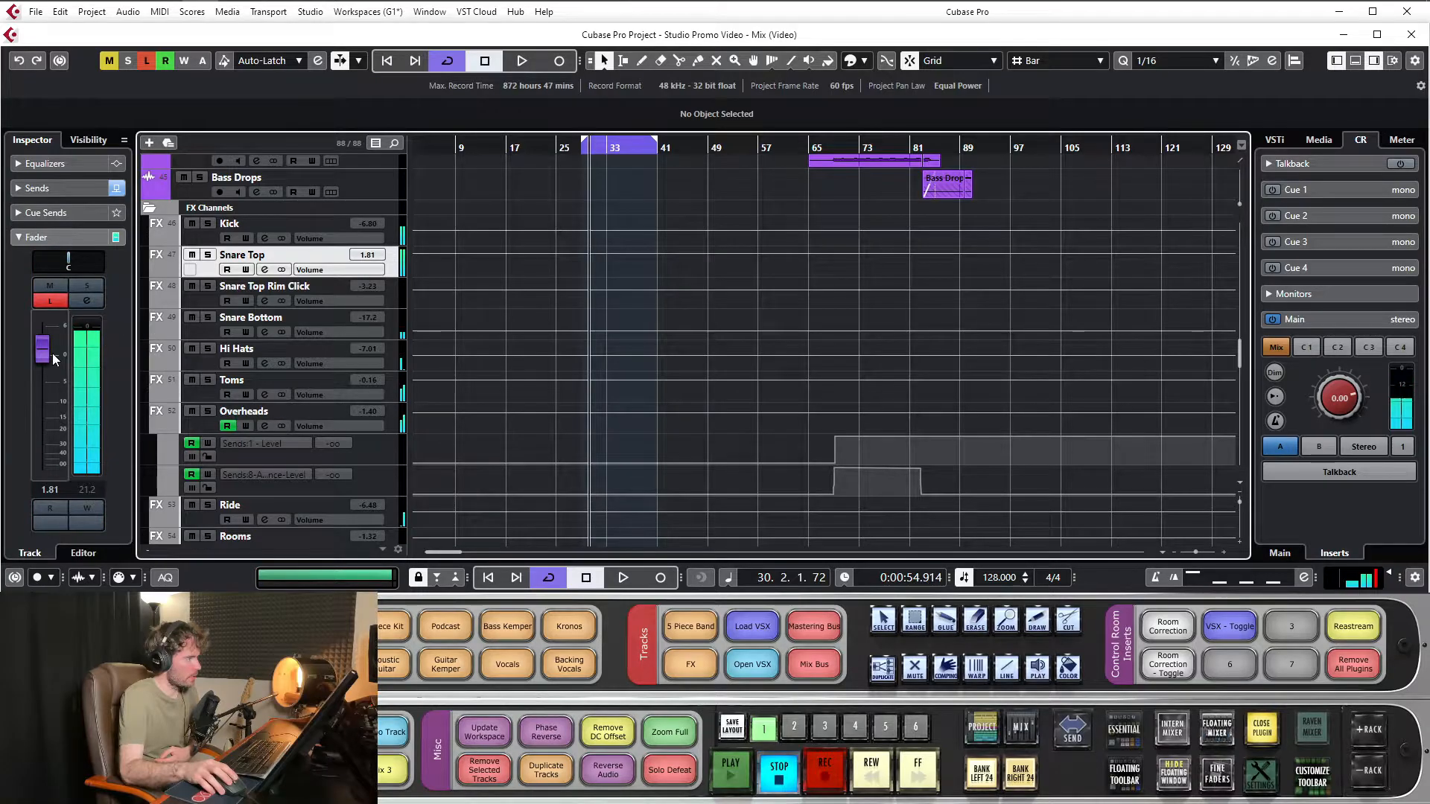
drag(43, 350, 42, 375)
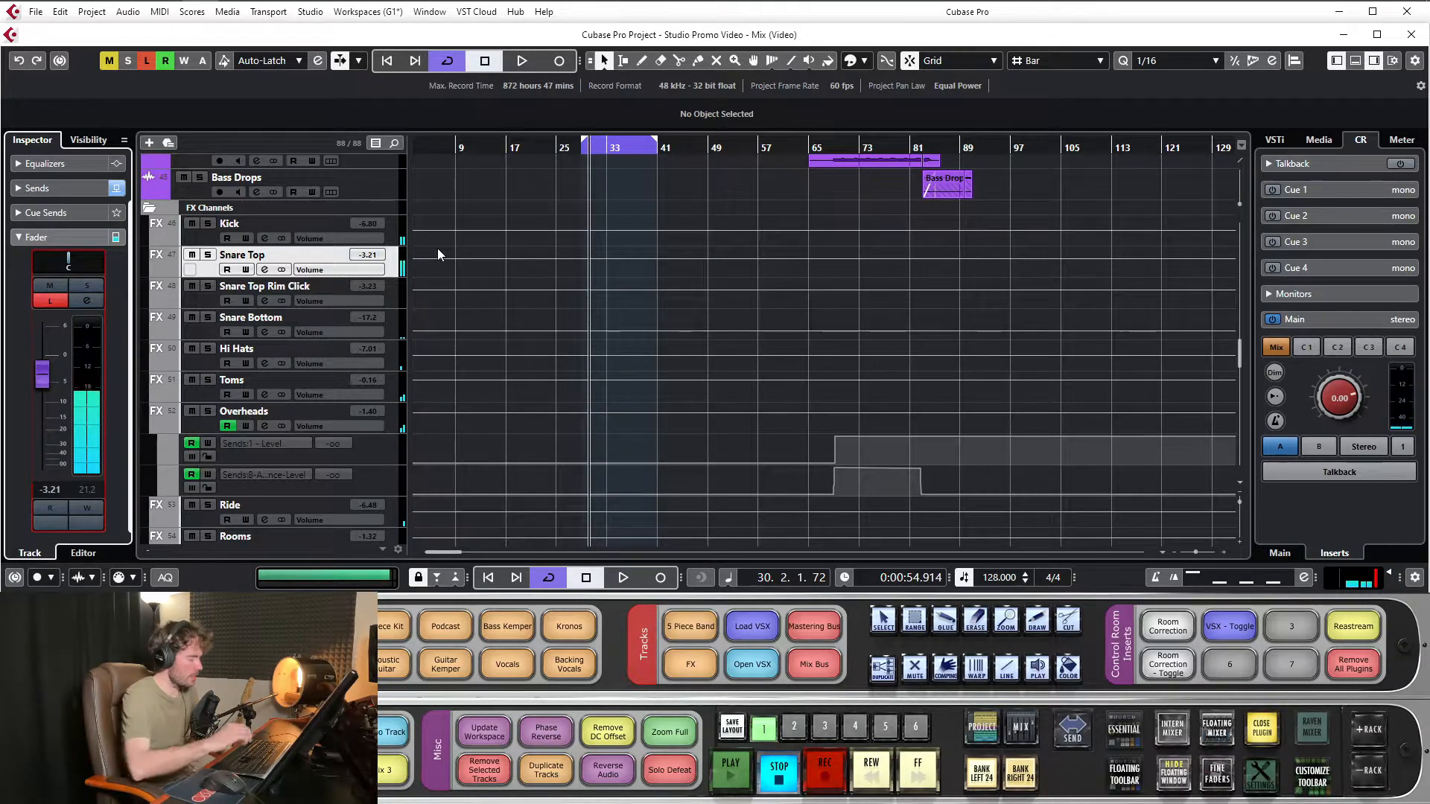
Open the MixConsole at the drum channels and play the loop to compare the Snare Top meter with the others
key(alt+KP_4)
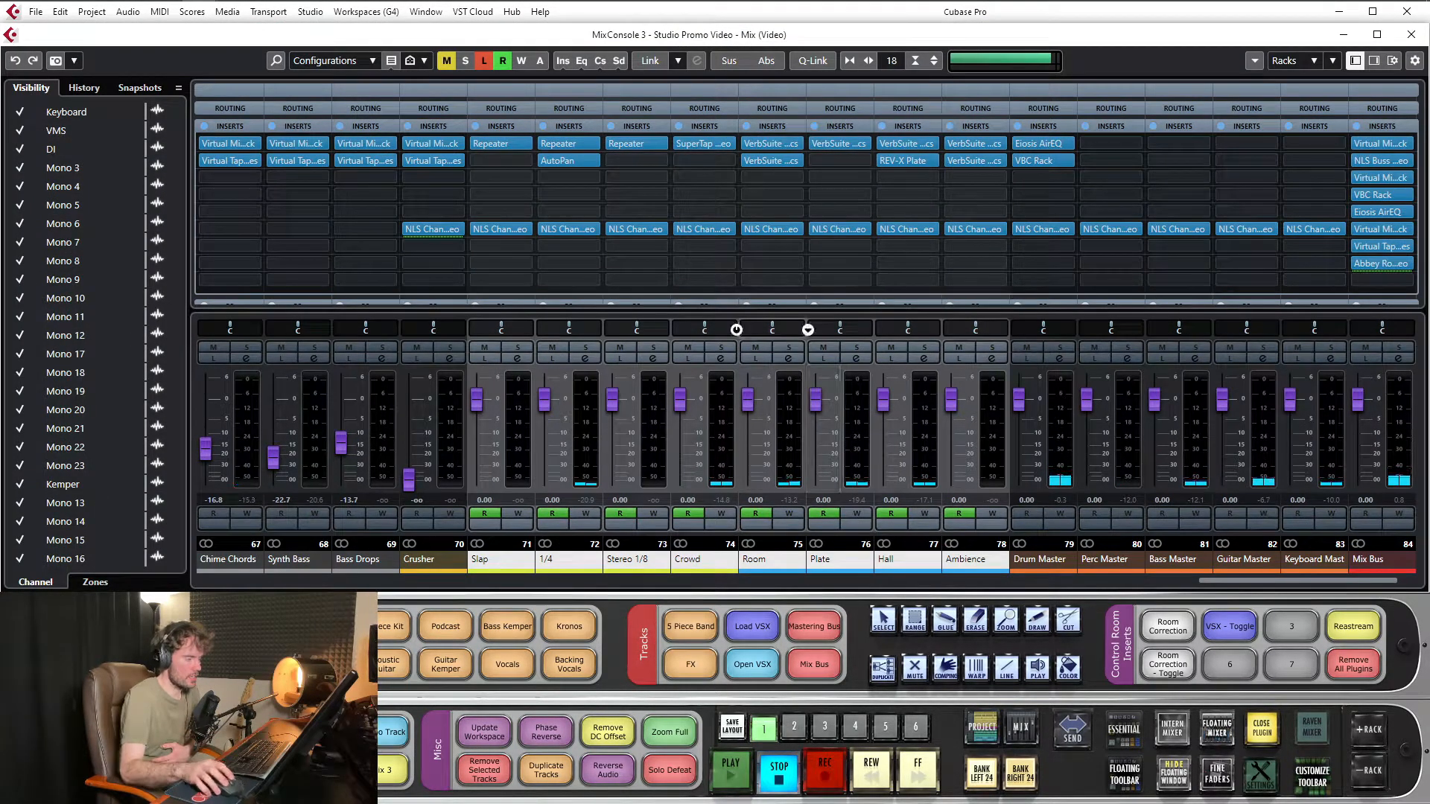
scroll(807, 451, left, 14)
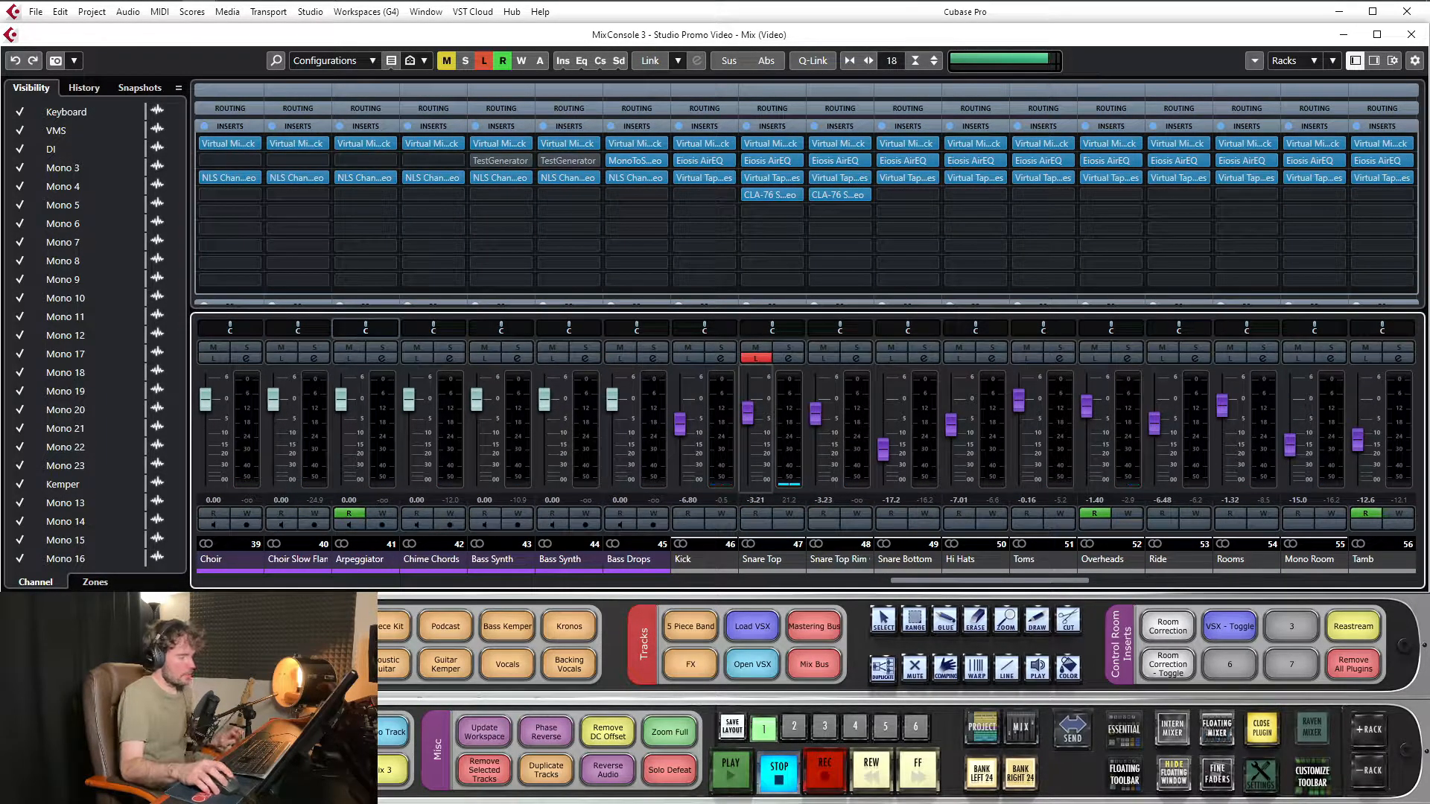
key(space)
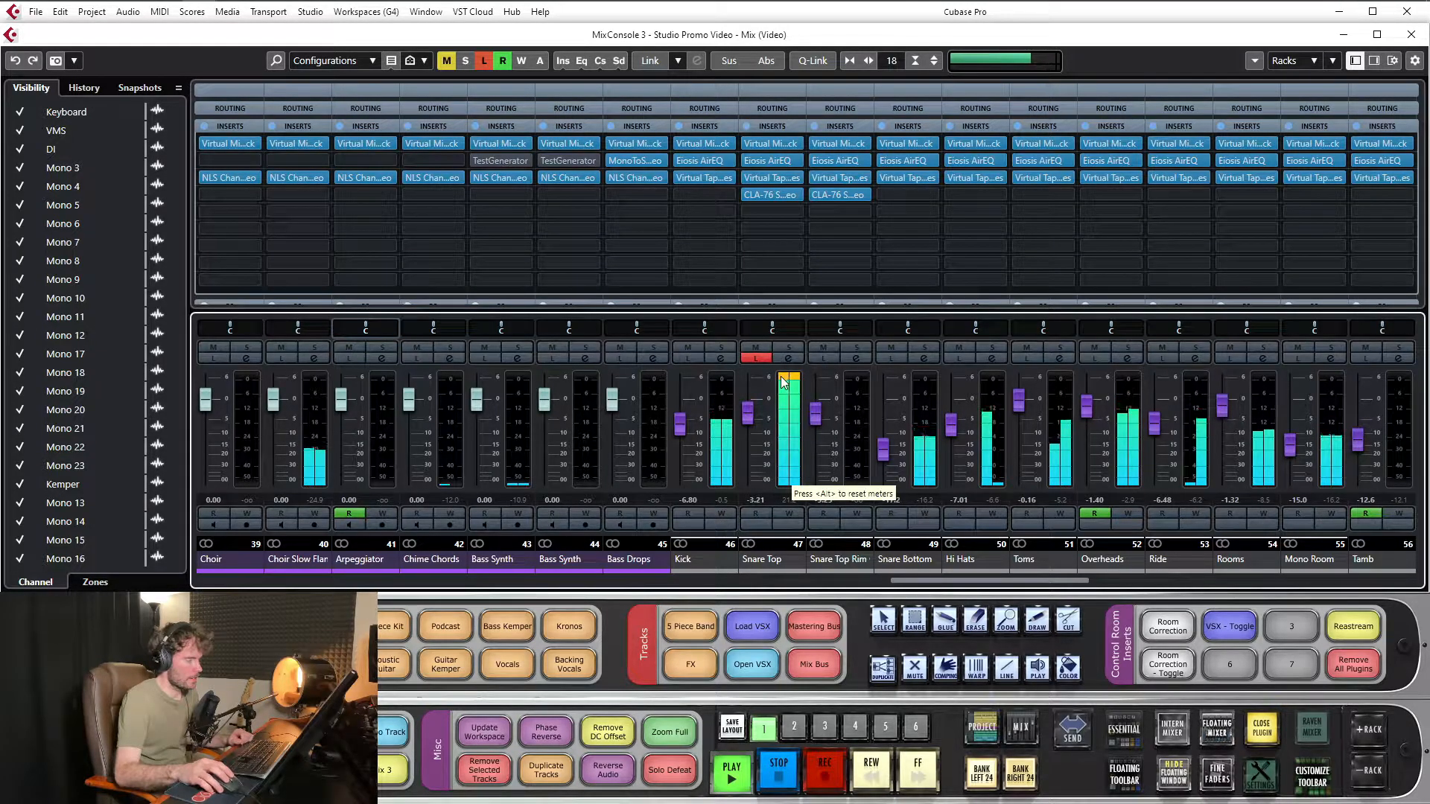
key(space)
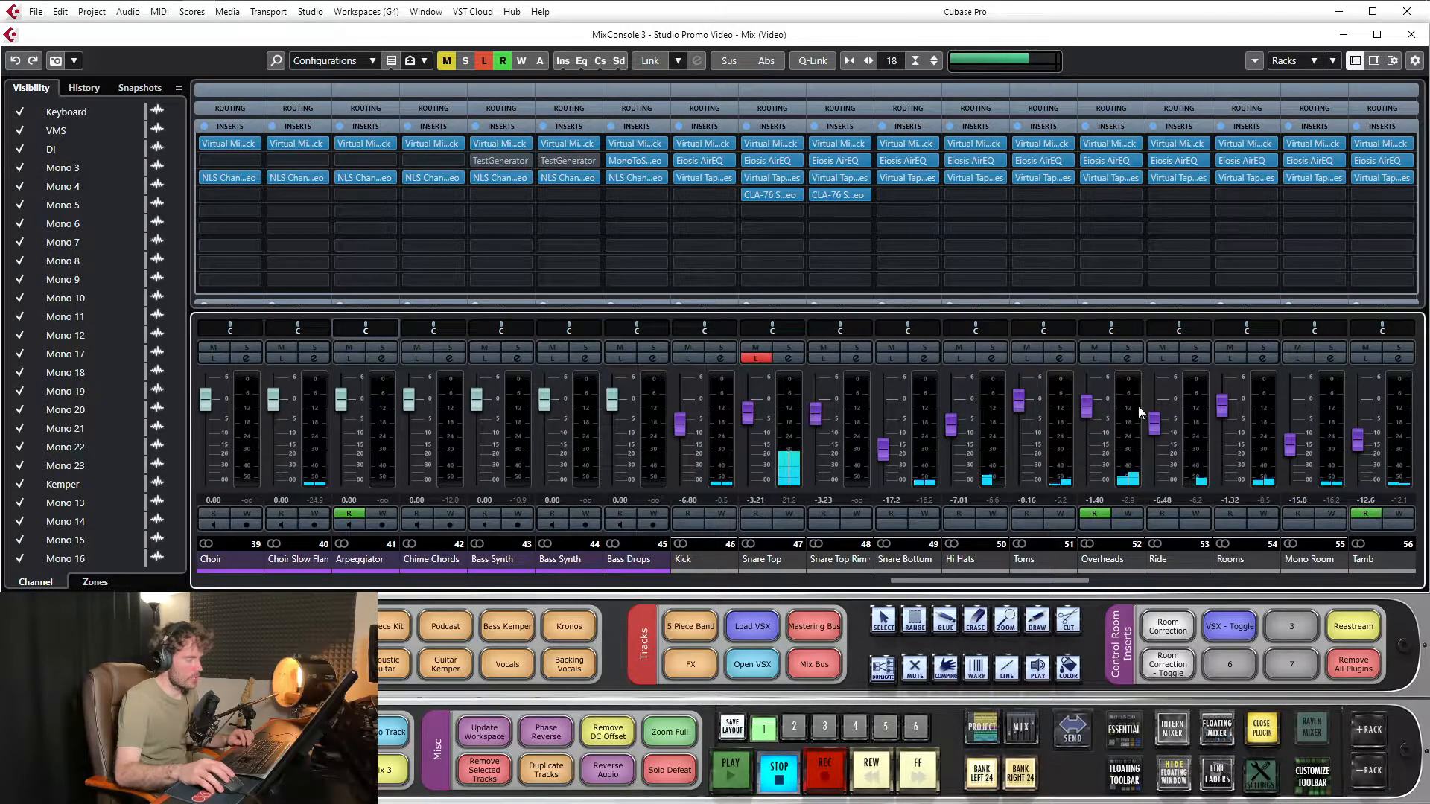
Clear the Stereo Out clip indicator and deactivate Listen on all channels while auditioning the loop
drag(1019, 583, 1063, 576)
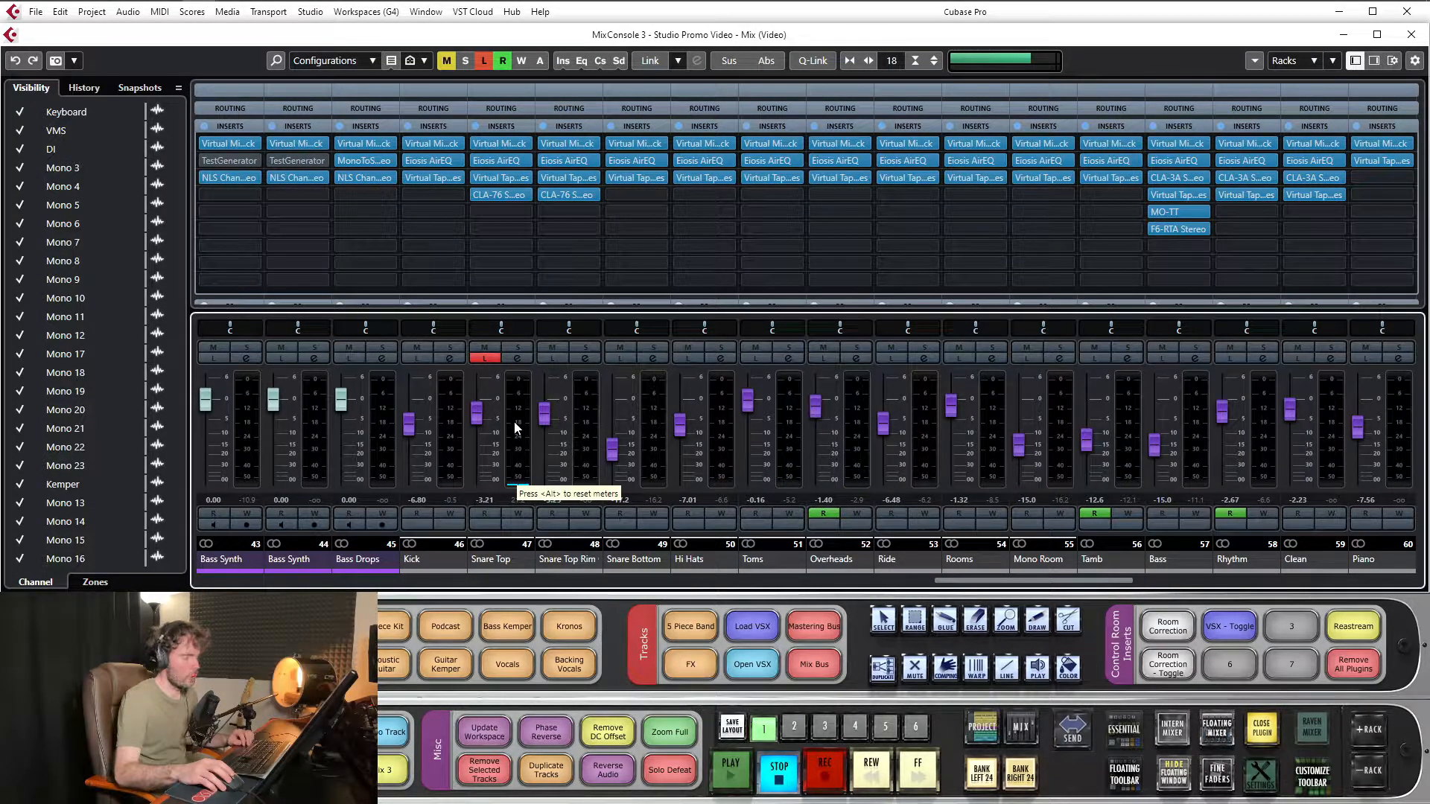
drag(969, 586, 1298, 574)
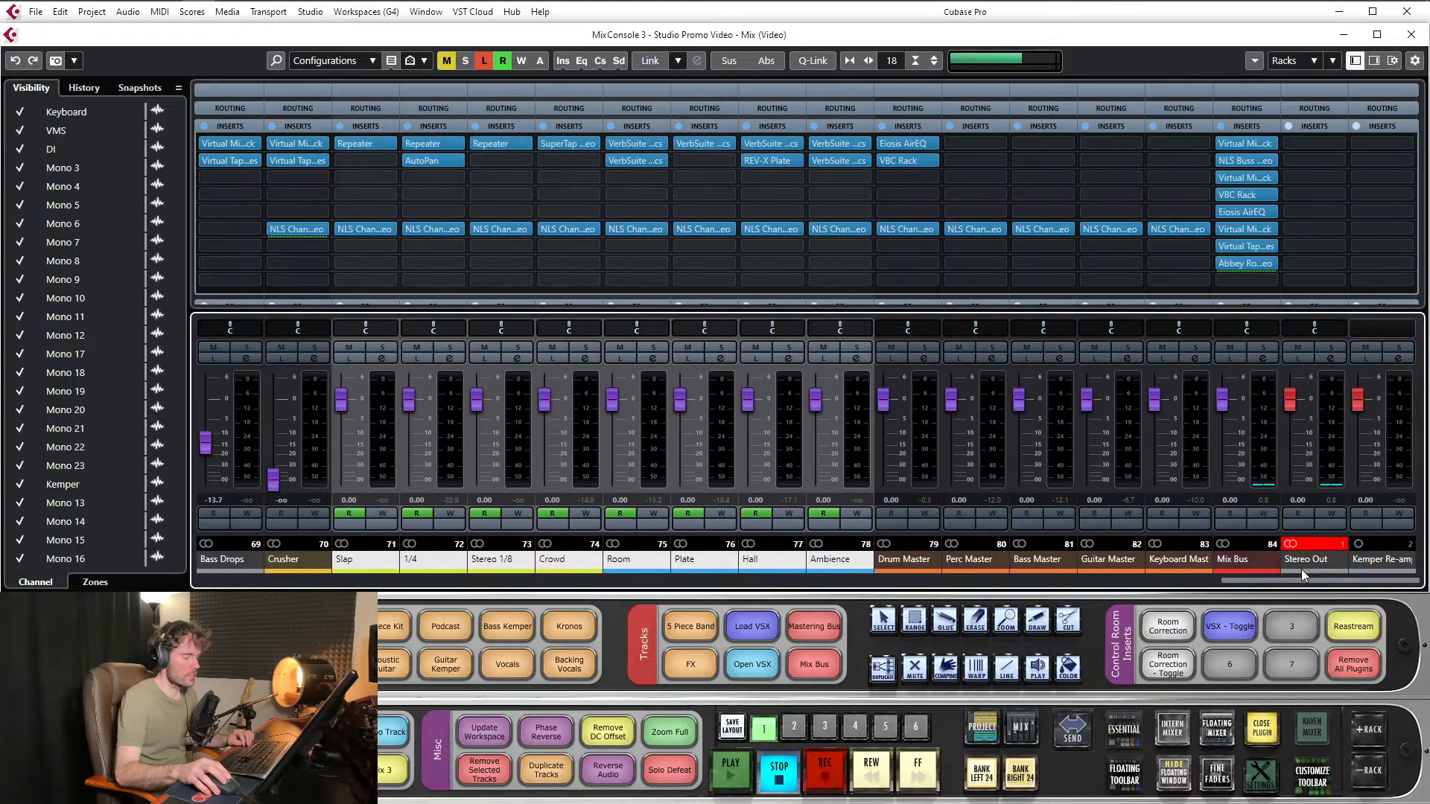
click(1323, 551)
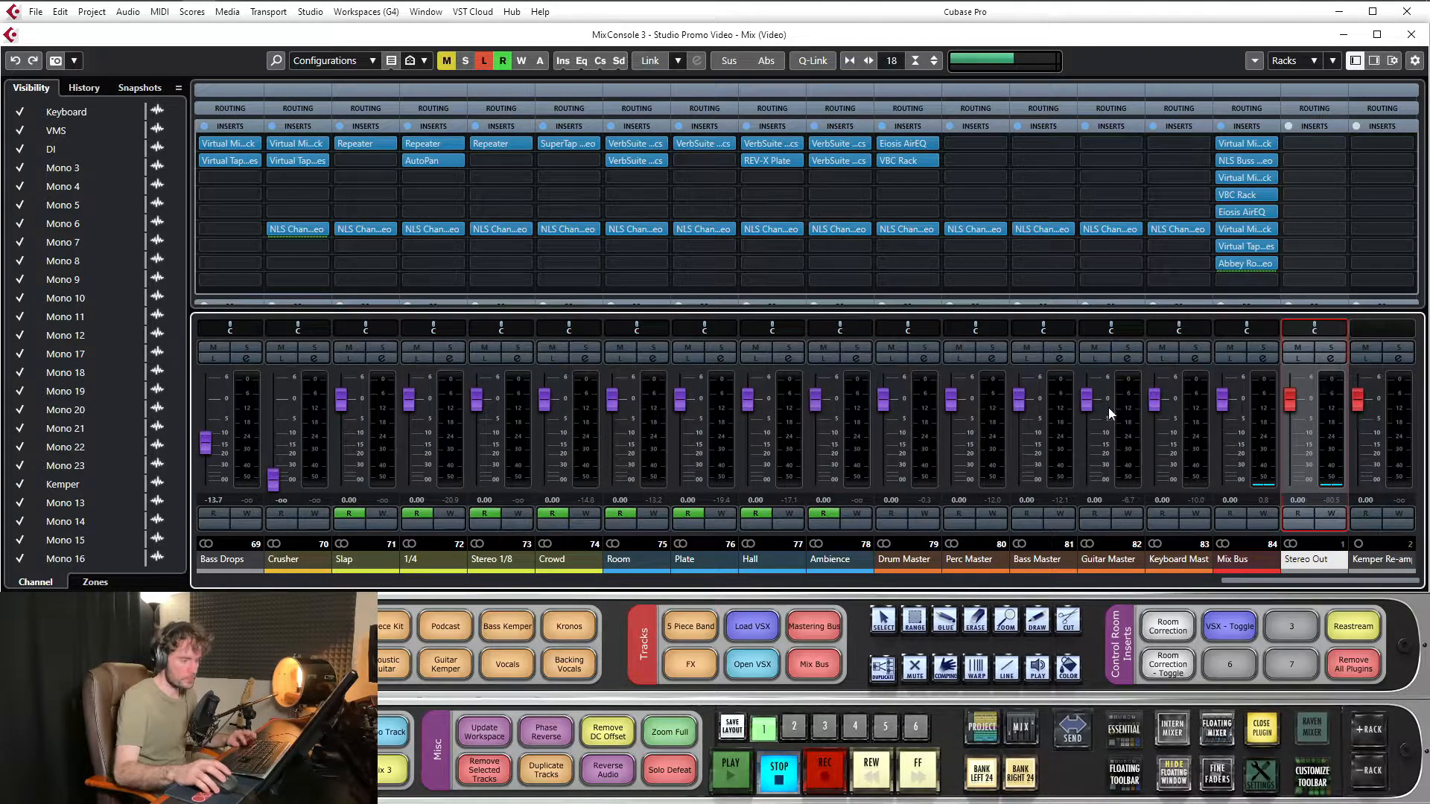
key(space)
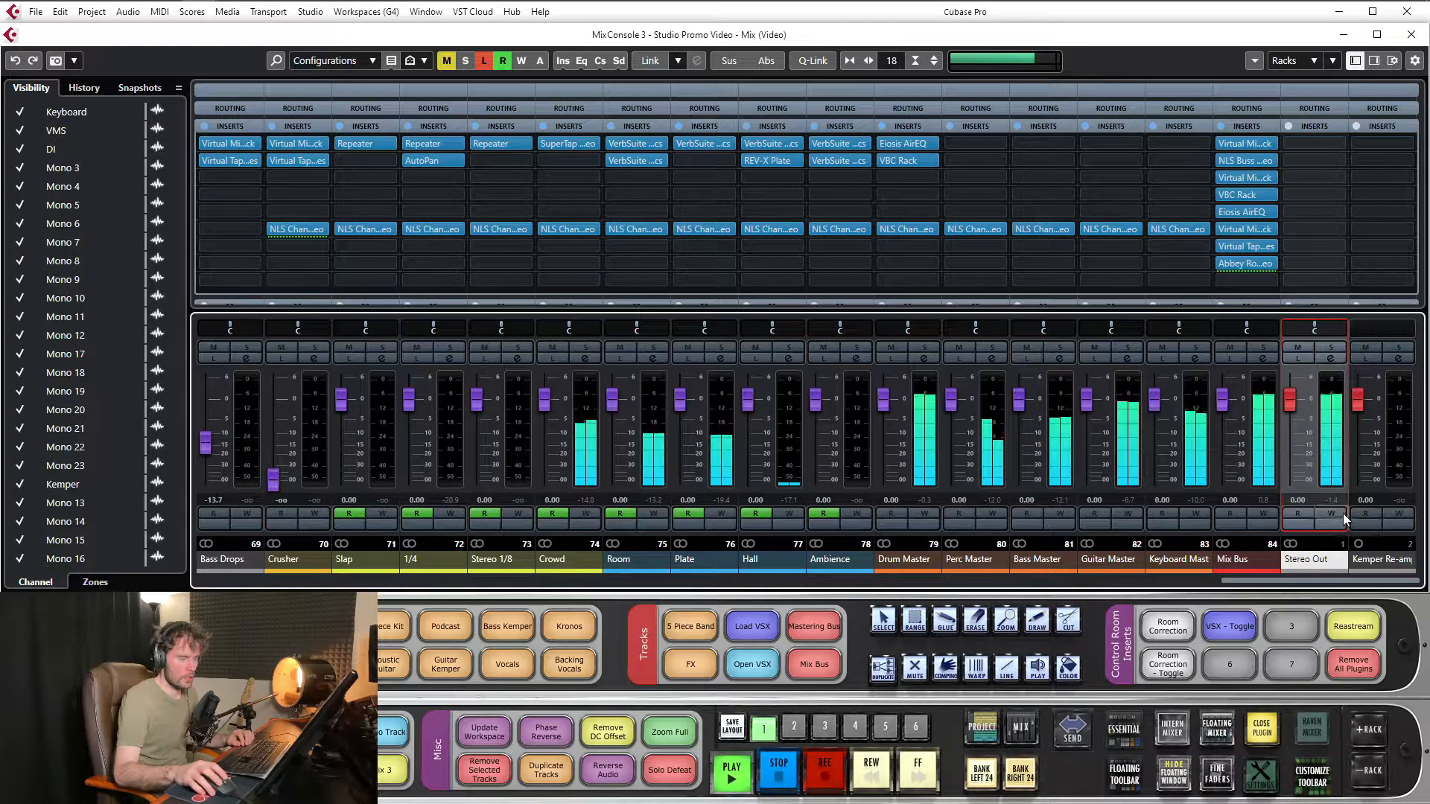
click(483, 61)
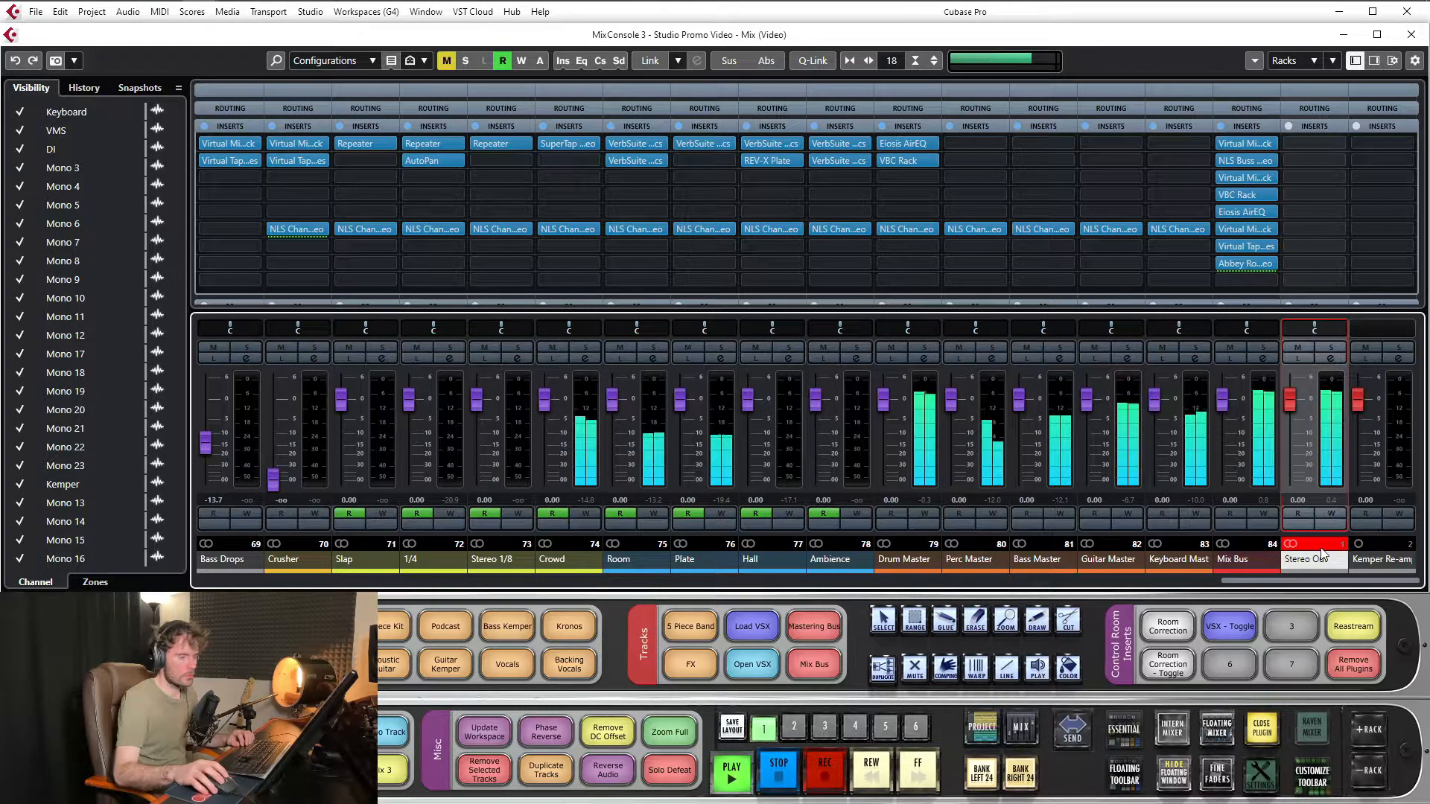
click(1349, 537)
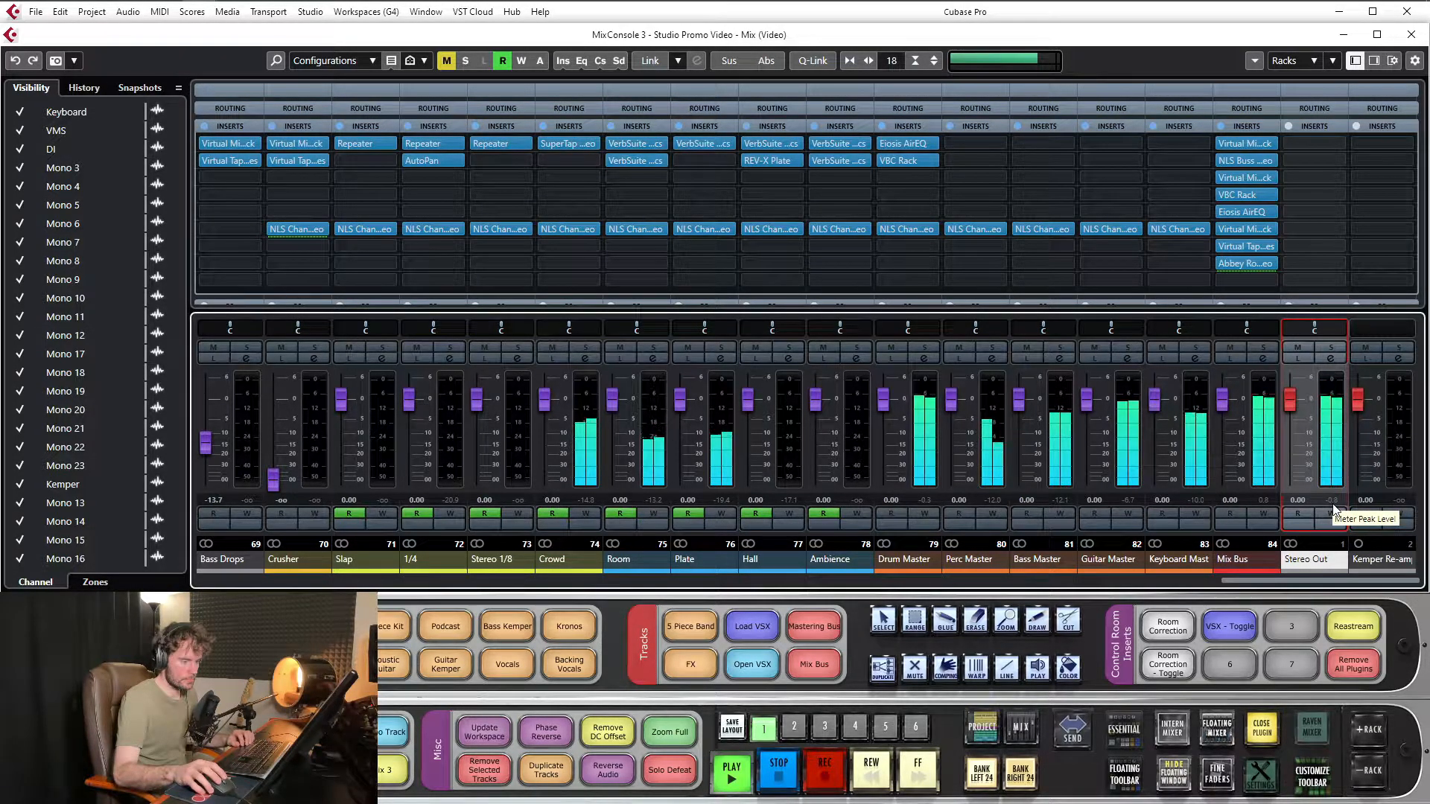
key(space)
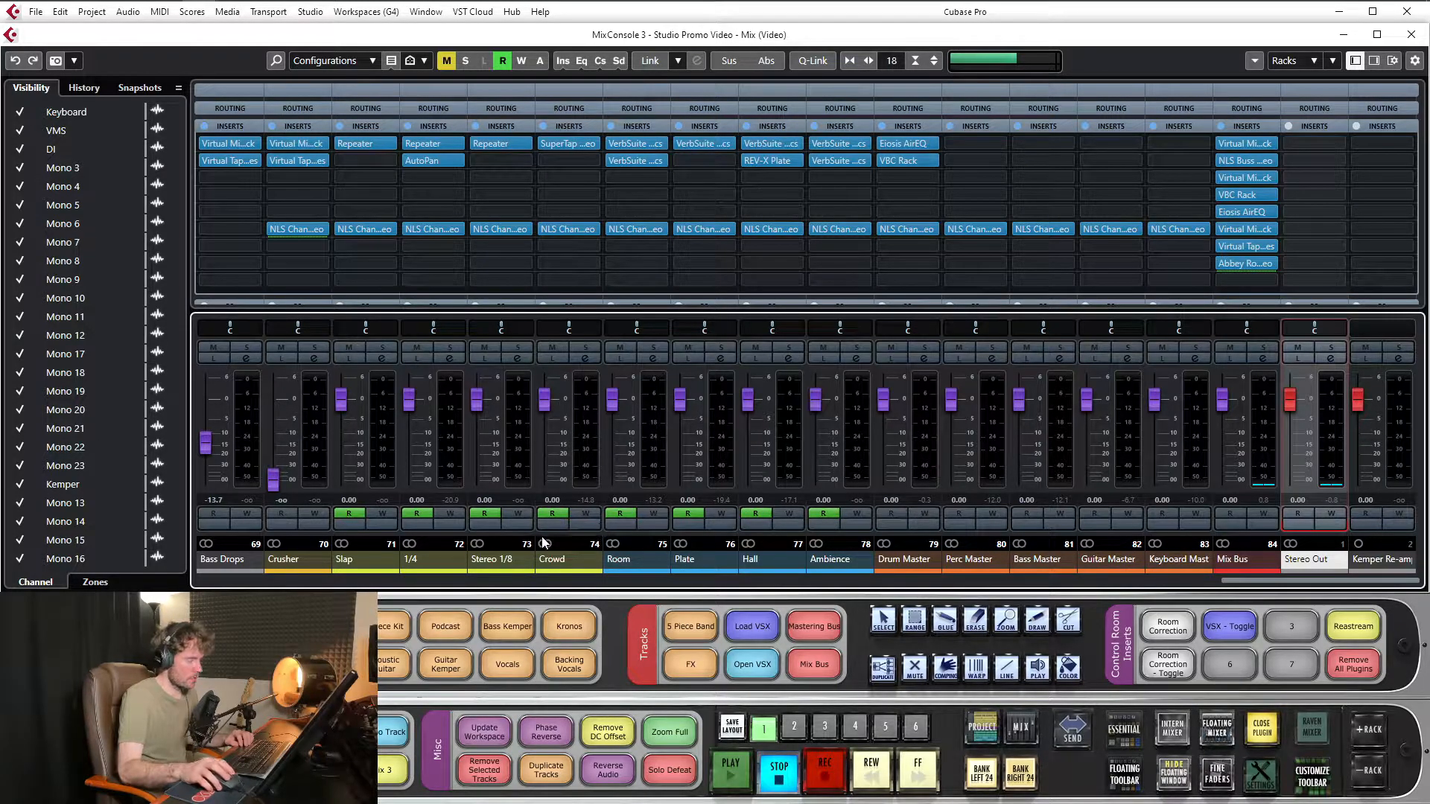
Play the loop to compare the Drum Master meter with the individual drum channel meters, including Snare Top
key(space)
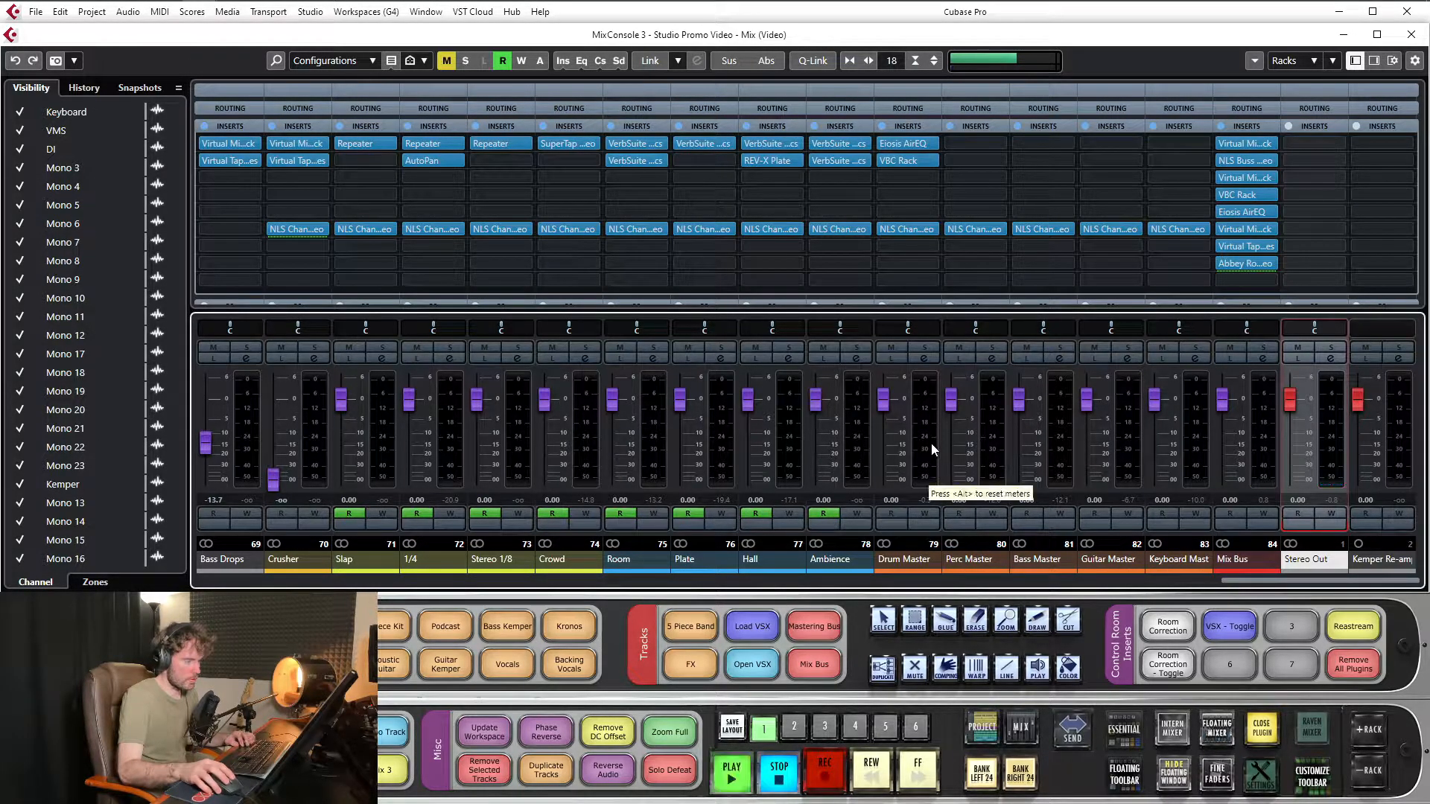
key(space)
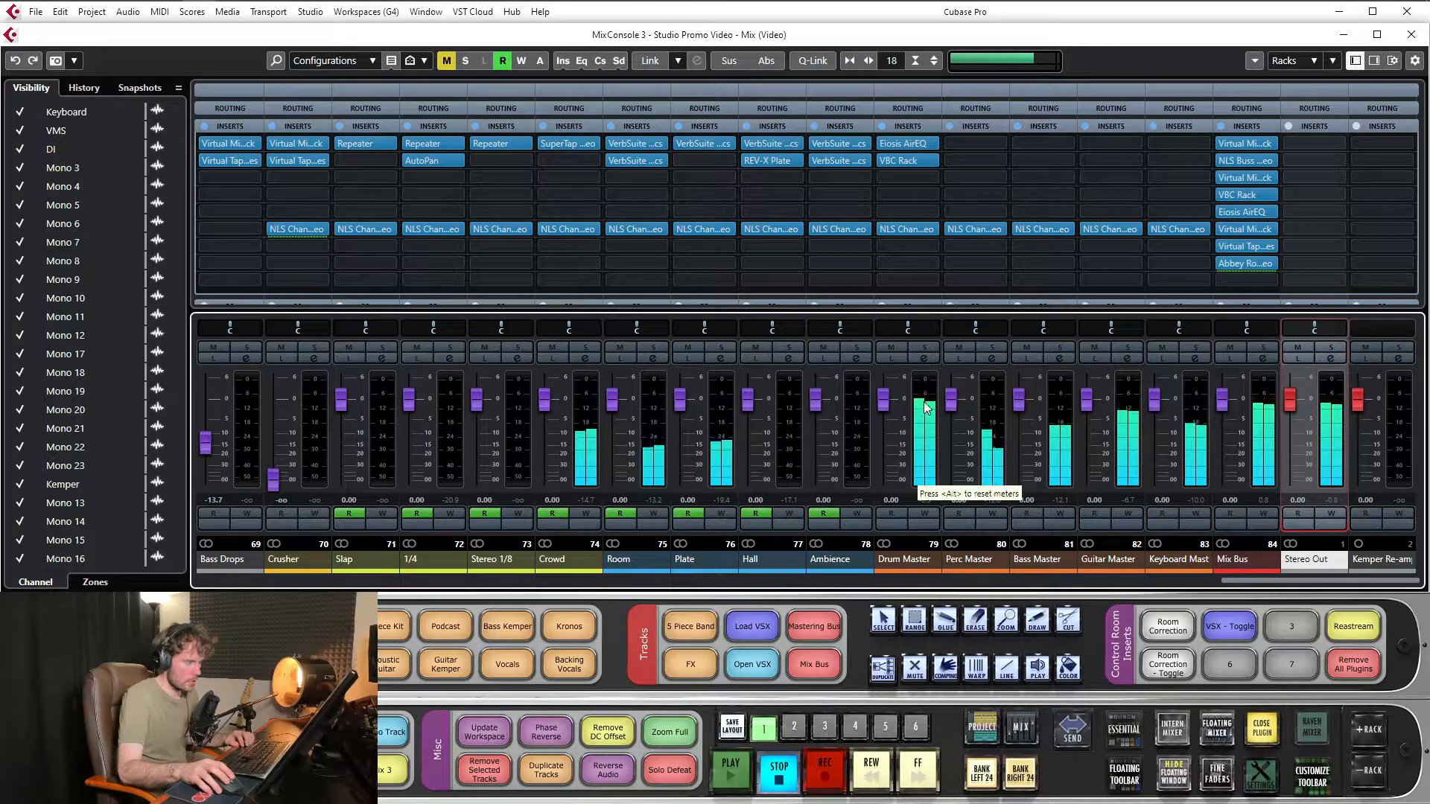
click(1101, 580)
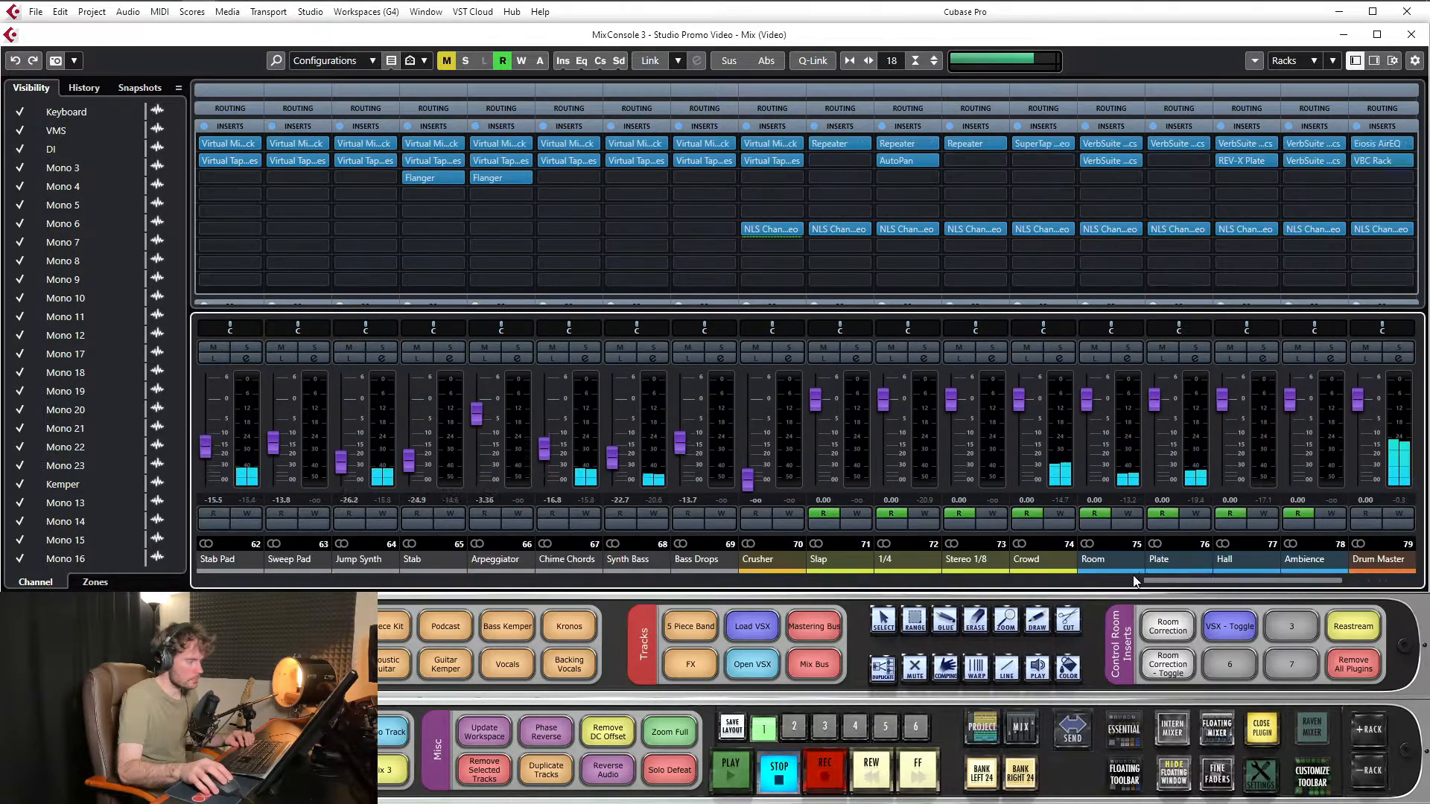
drag(1101, 581, 934, 572)
key(space)
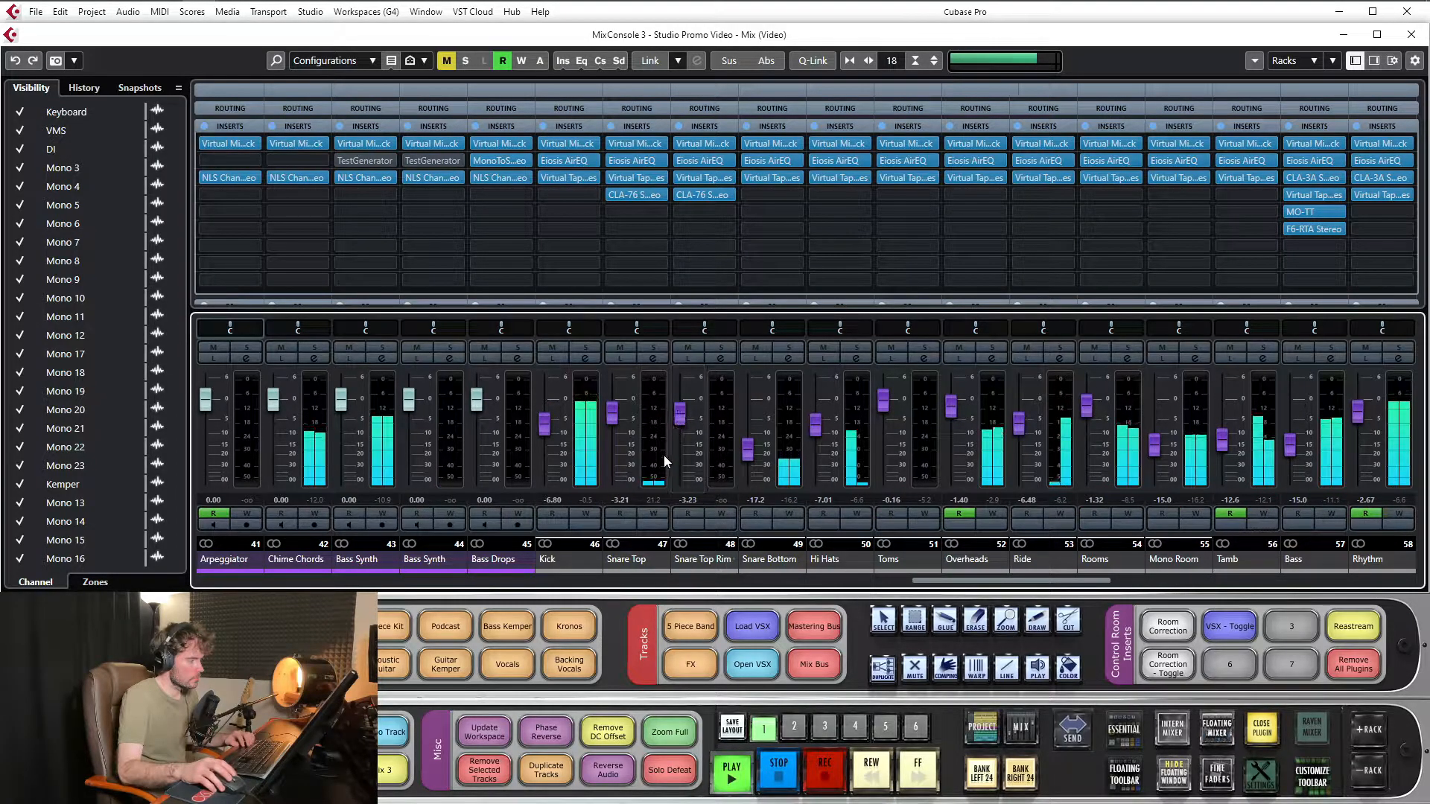
key(space)
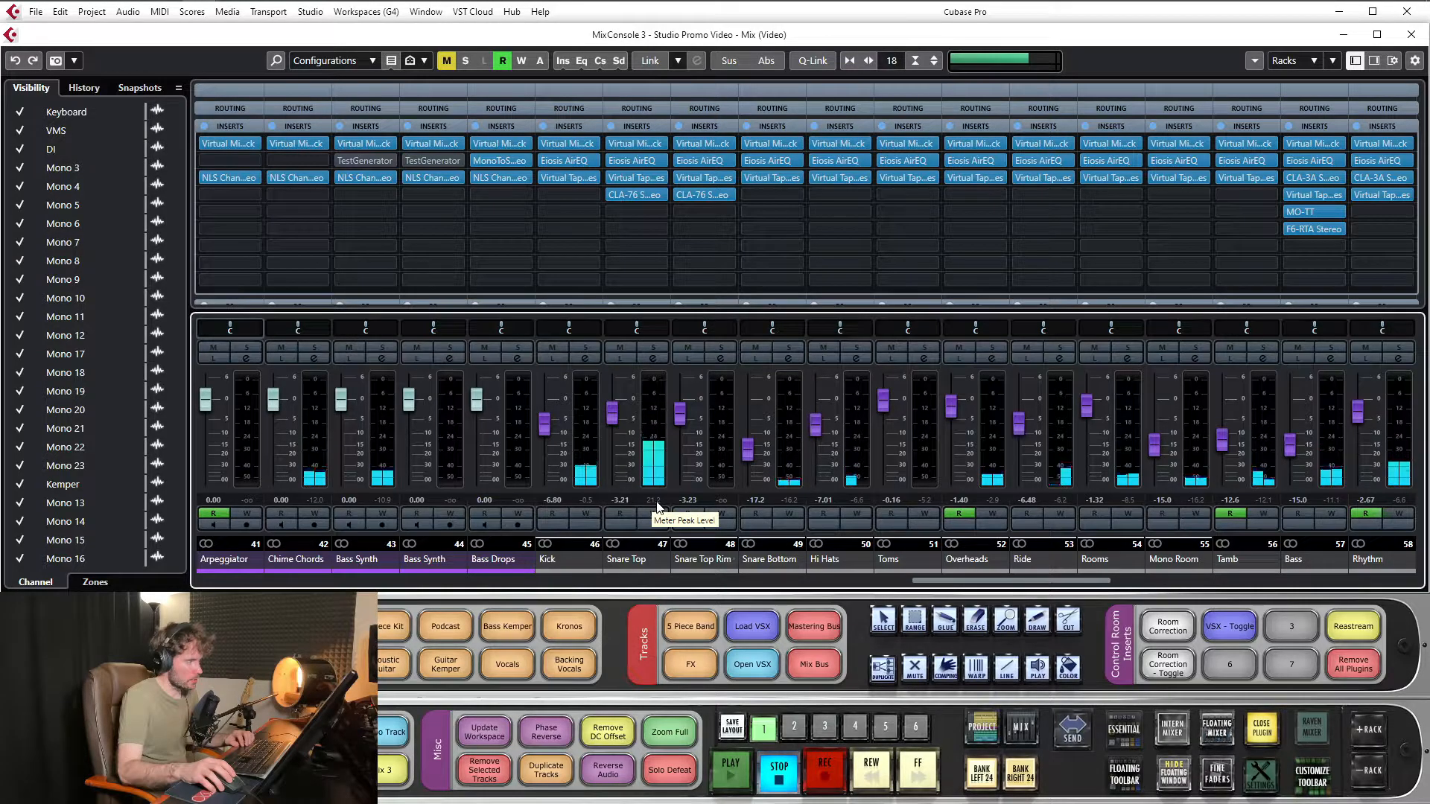
Examine the peak levels along the mixer from the drum channels to the Drum Master, Mix Bus and Stereo Out
drag(993, 581, 1035, 587)
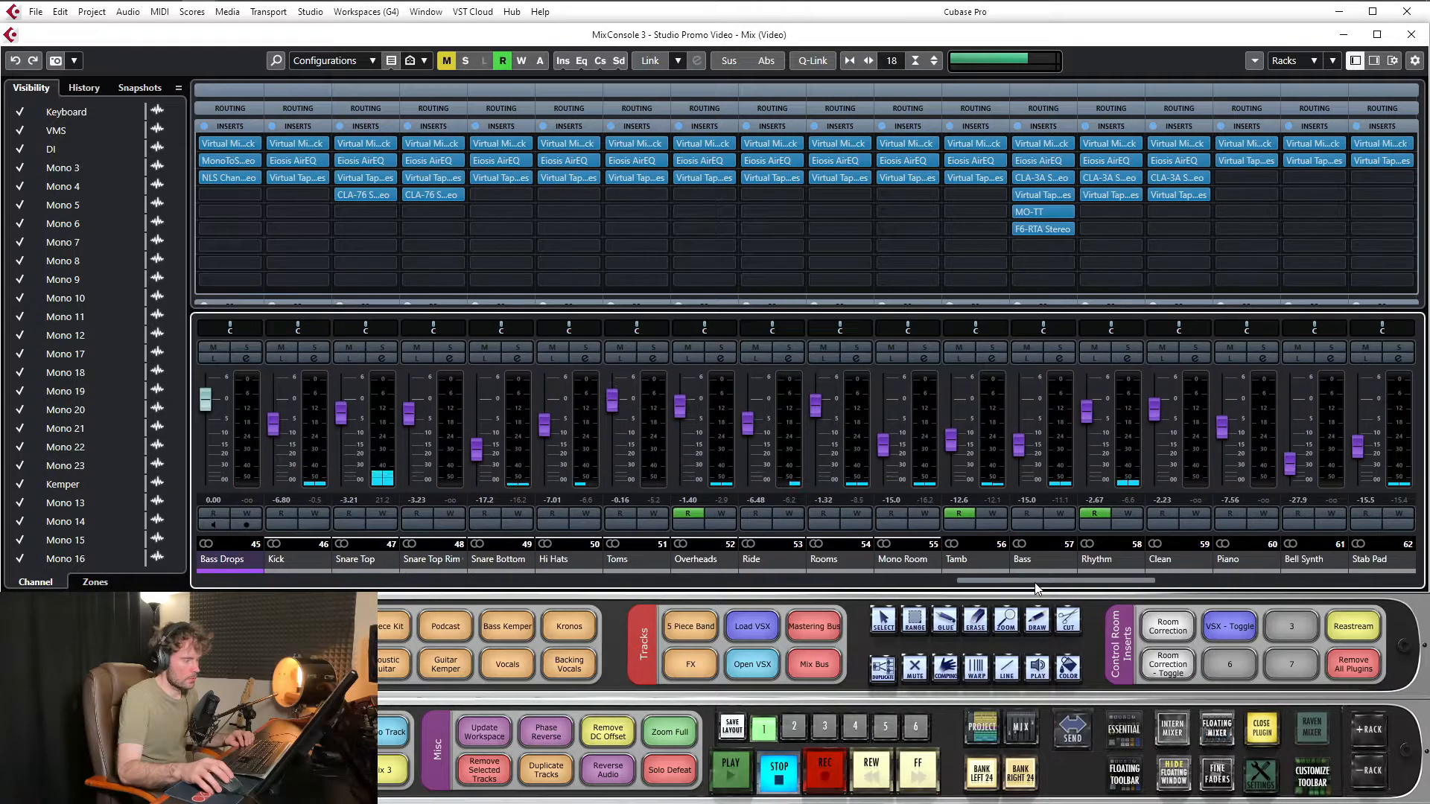
drag(1051, 581, 994, 577)
drag(1144, 564, 1373, 525)
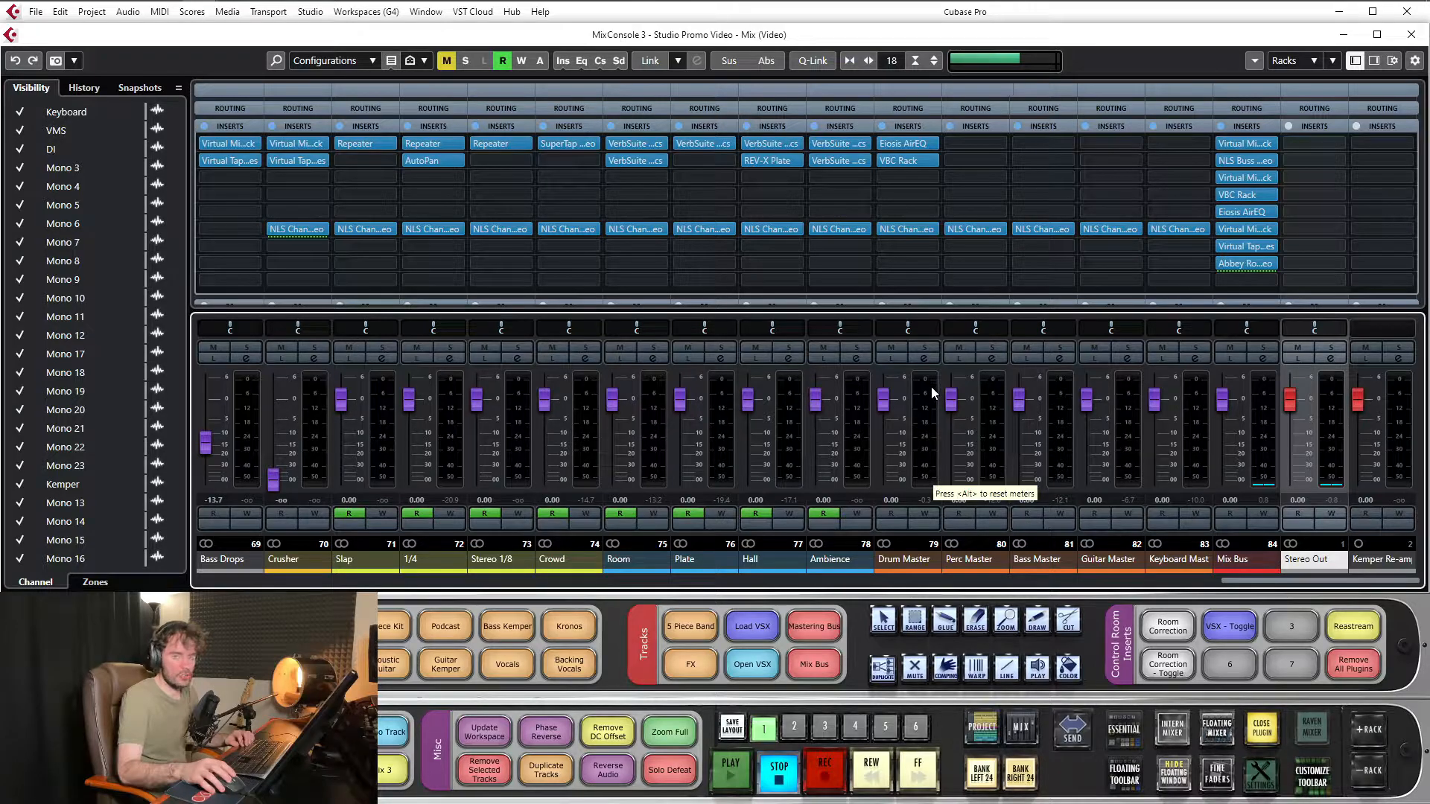
click(1333, 428)
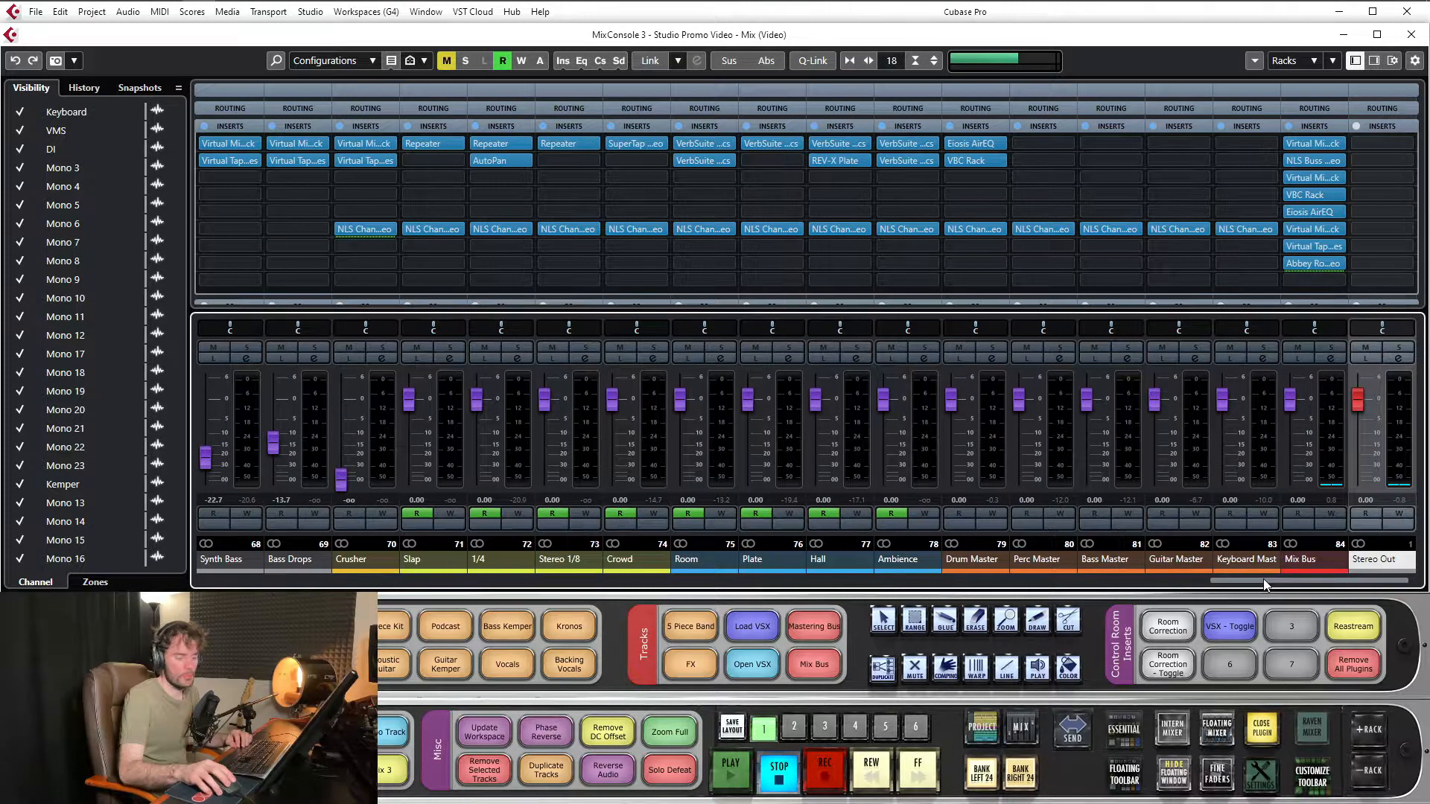
click(1338, 441)
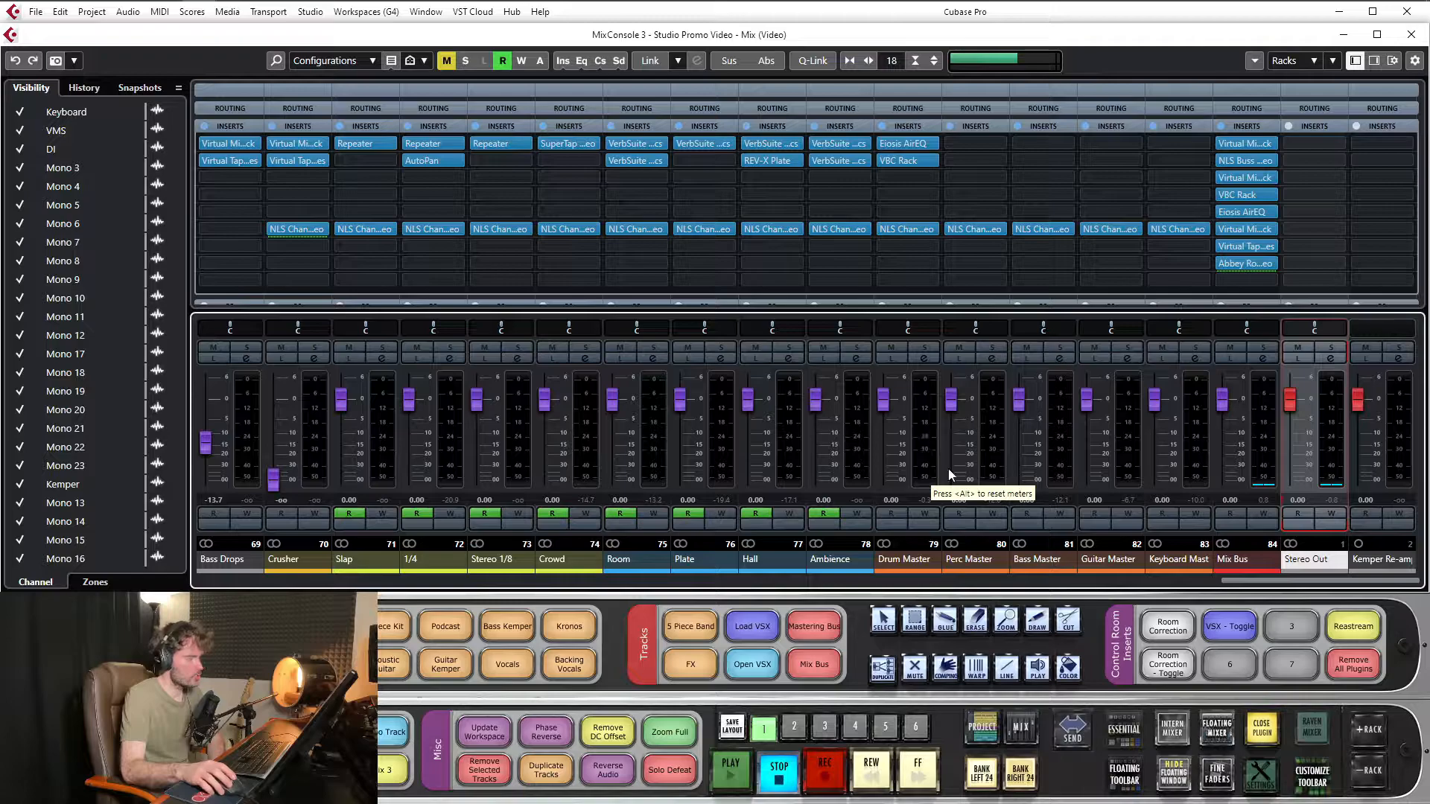
drag(1321, 579, 1366, 517)
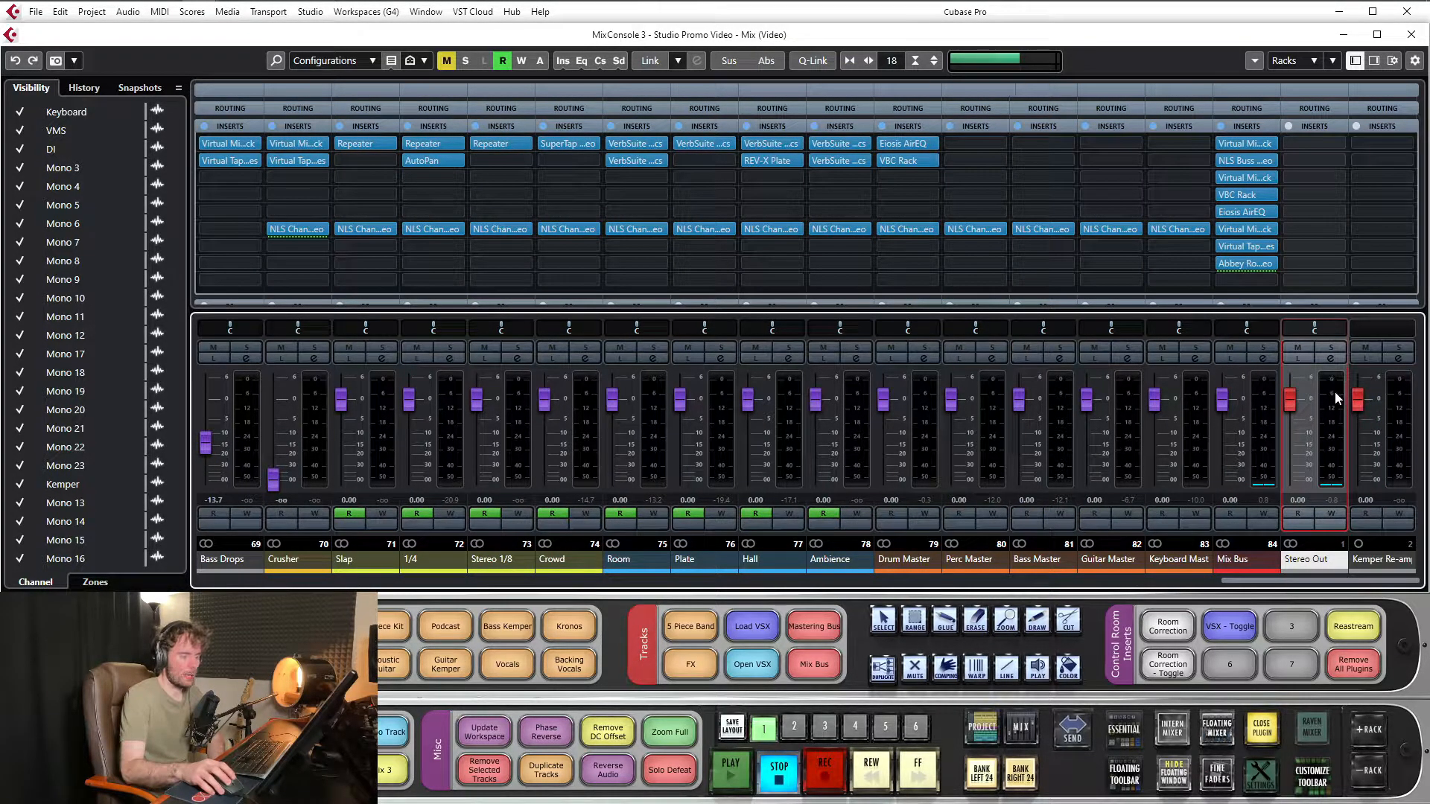
Solo and unsolo the Mix Bus, and review the Trimmer in its first-insert Virtual Mix Rack
click(1263, 347)
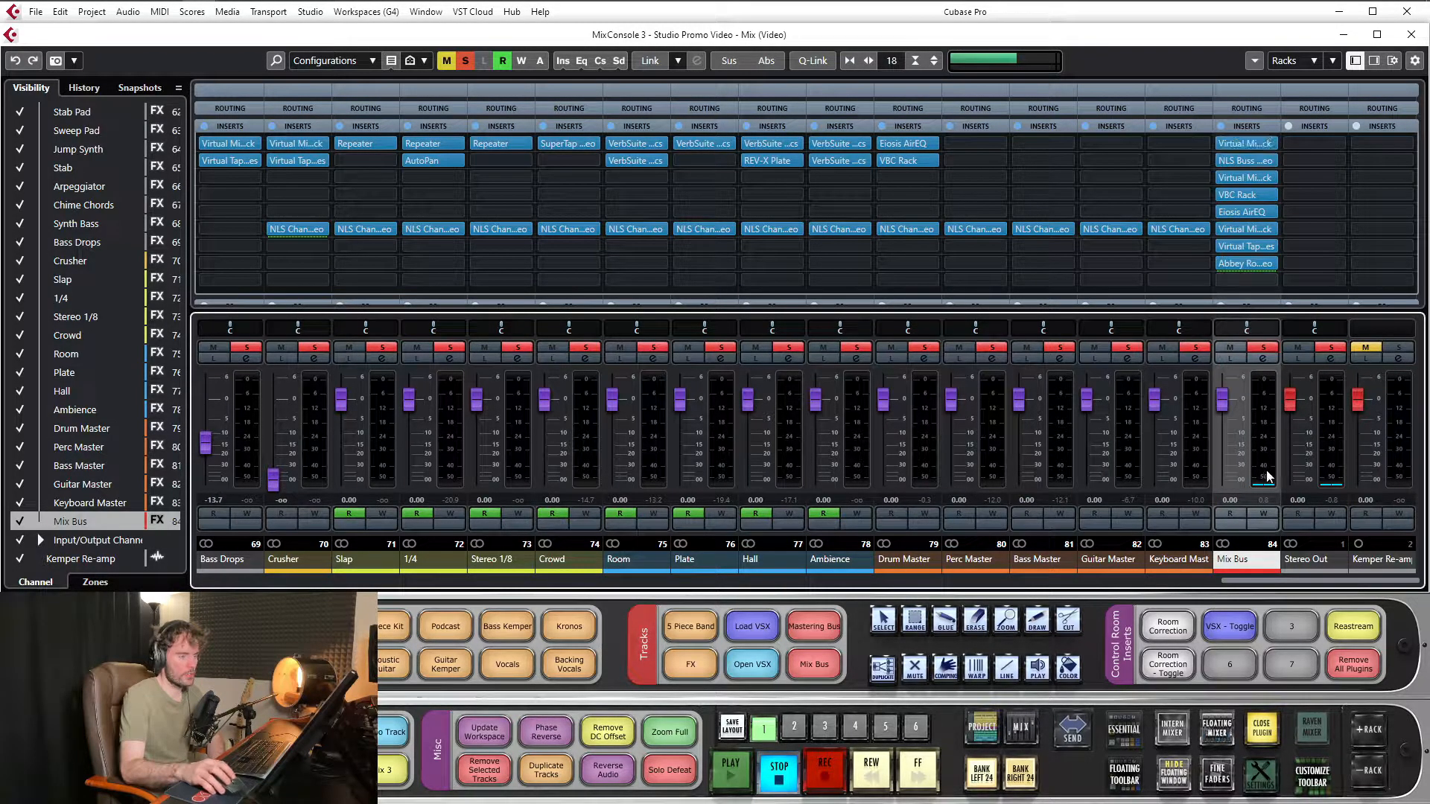
click(1264, 347)
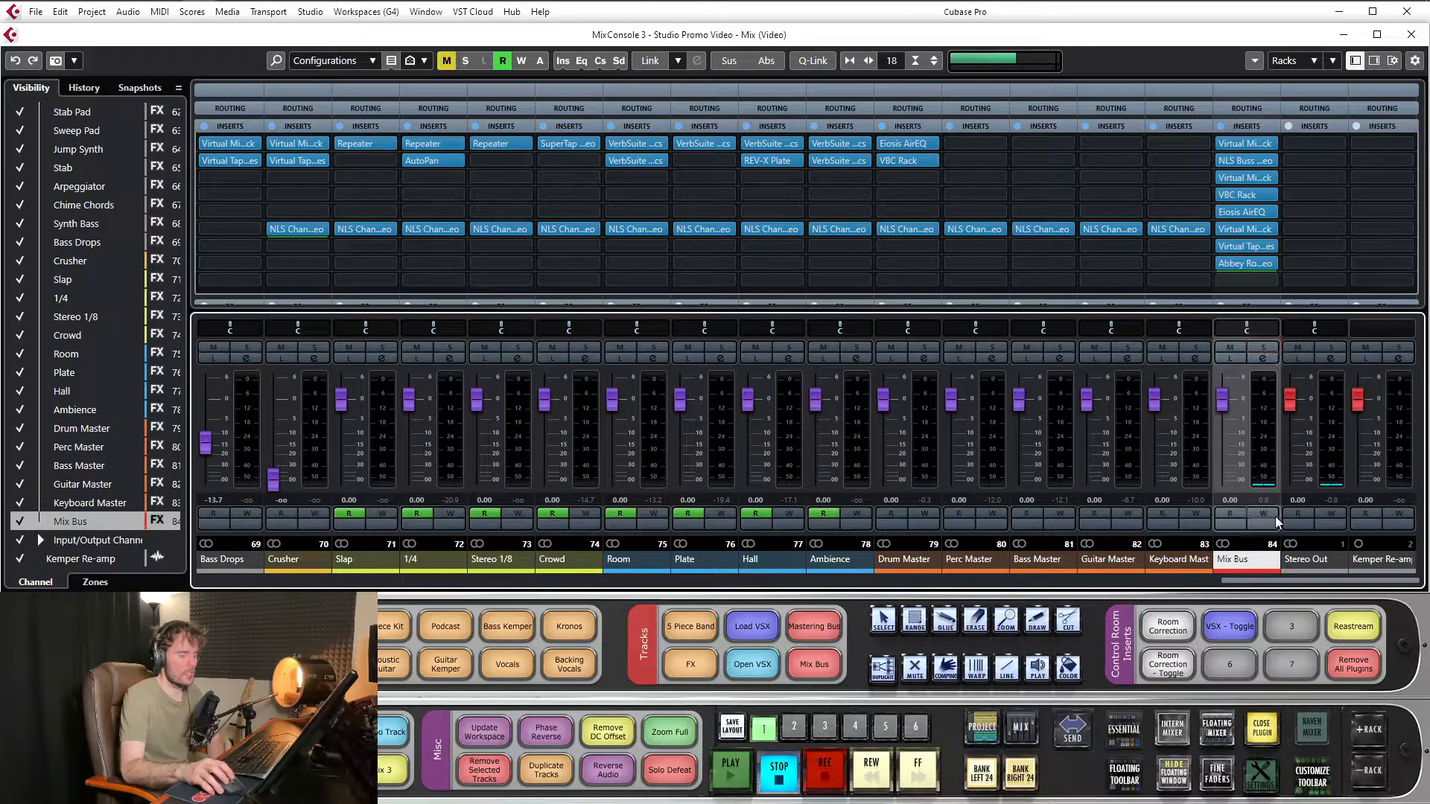
click(1250, 145)
drag(1032, 173, 610, 116)
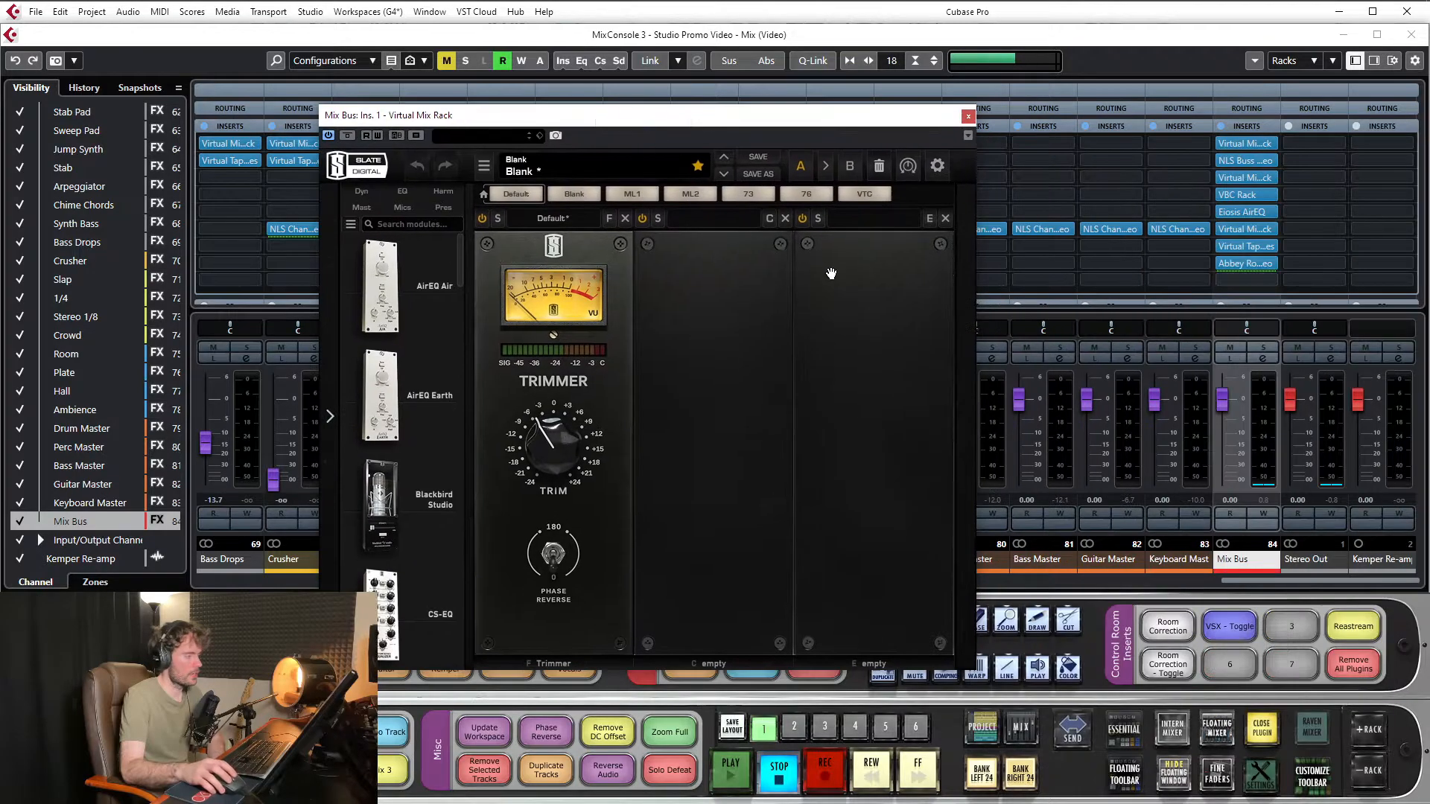
click(968, 118)
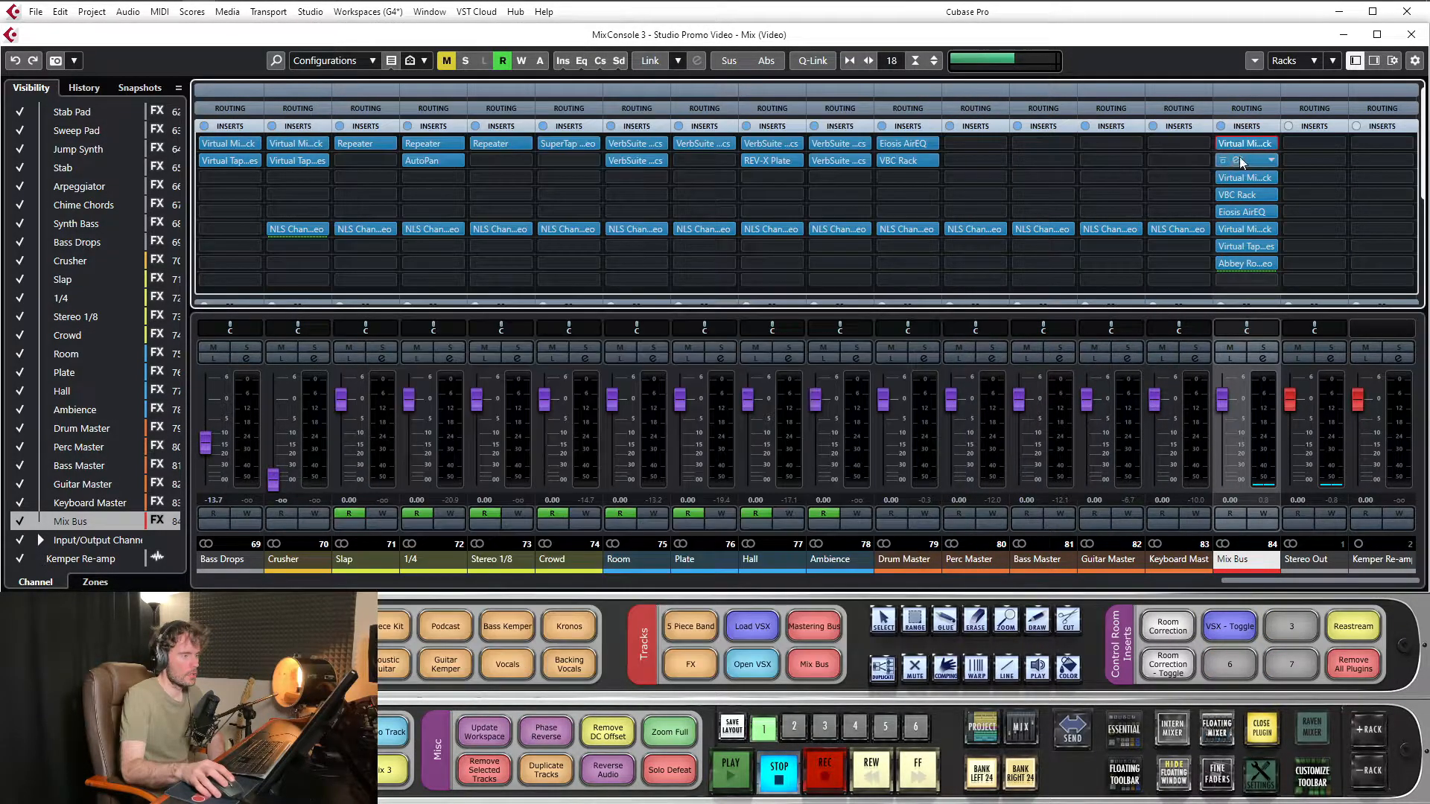
Review the NLS Buss in the Mix Bus's second insert and the Virtual Mixbuss in its third, closing each plug-in
click(1241, 159)
drag(749, 184, 715, 112)
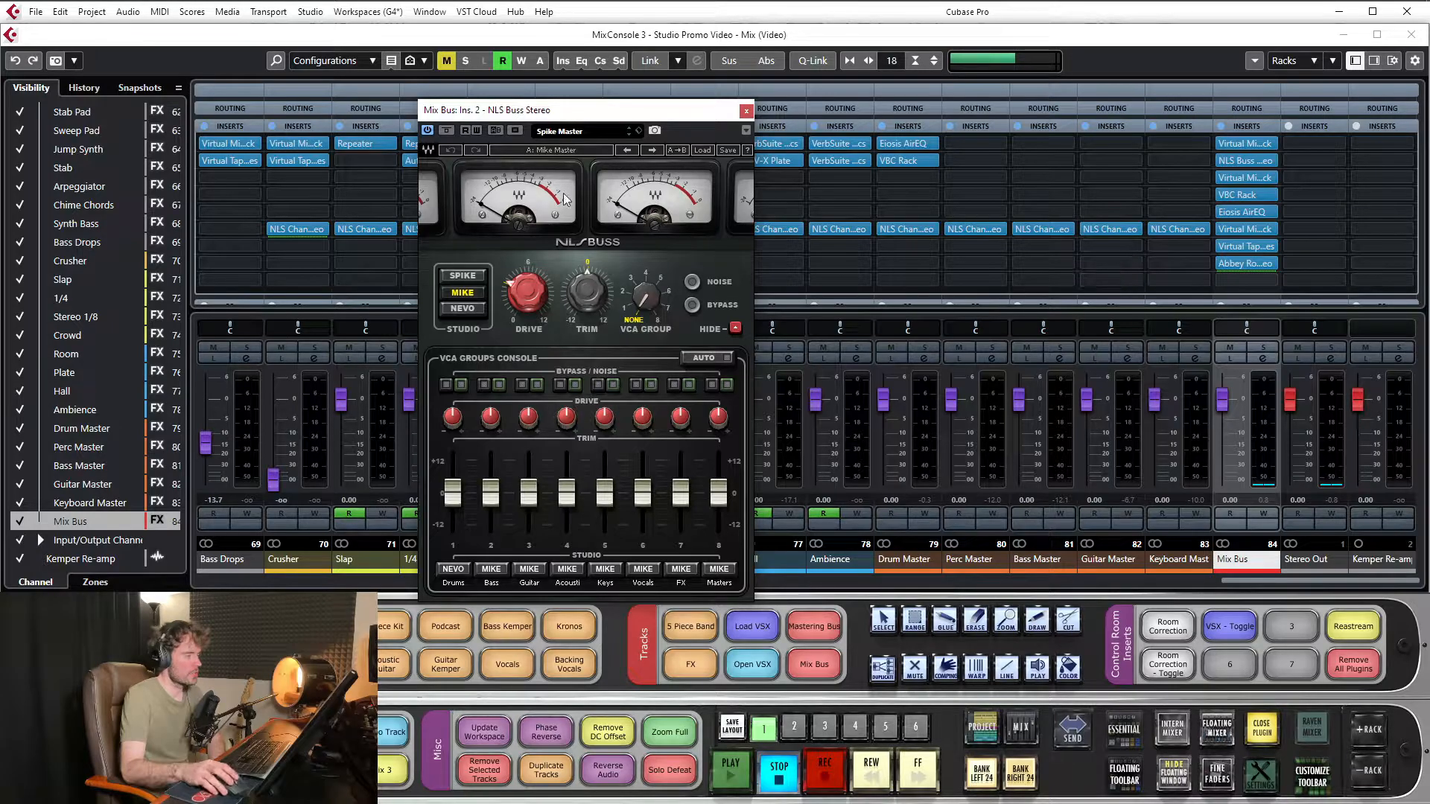
click(746, 110)
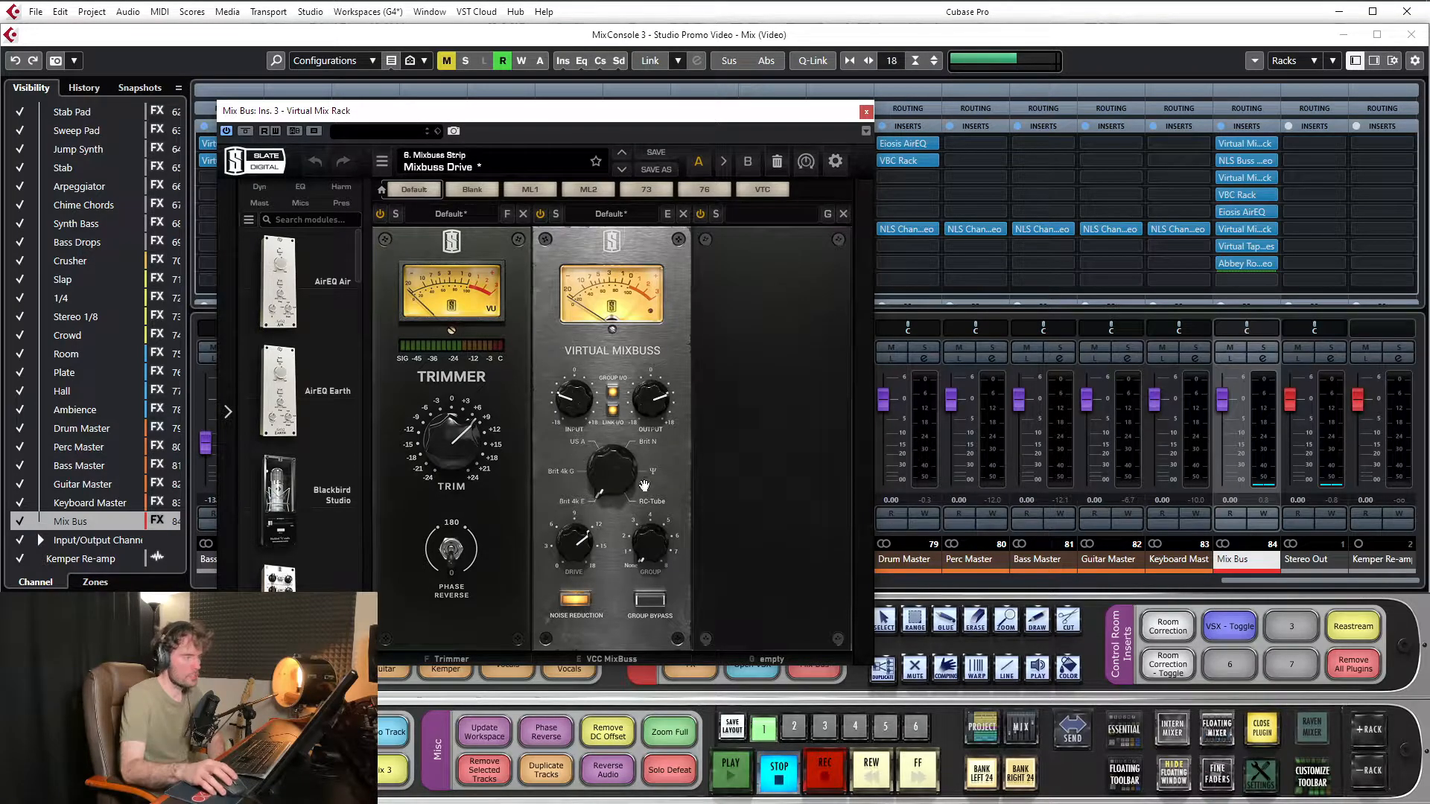
click(866, 111)
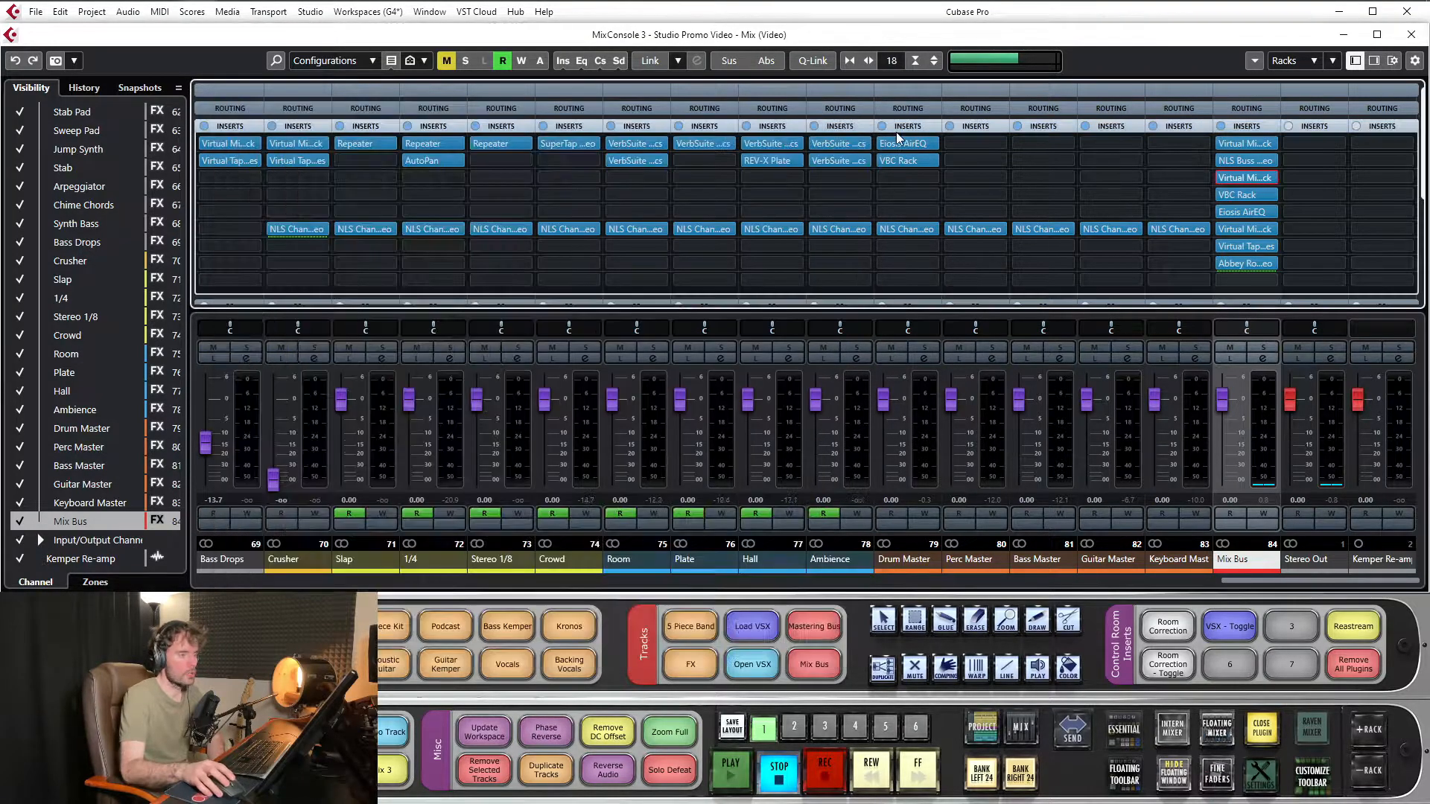
Review the VBC Rack in the Mix Bus's fourth insert and the Eiosis AirEQ in its fifth, closing each plug-in
click(1242, 195)
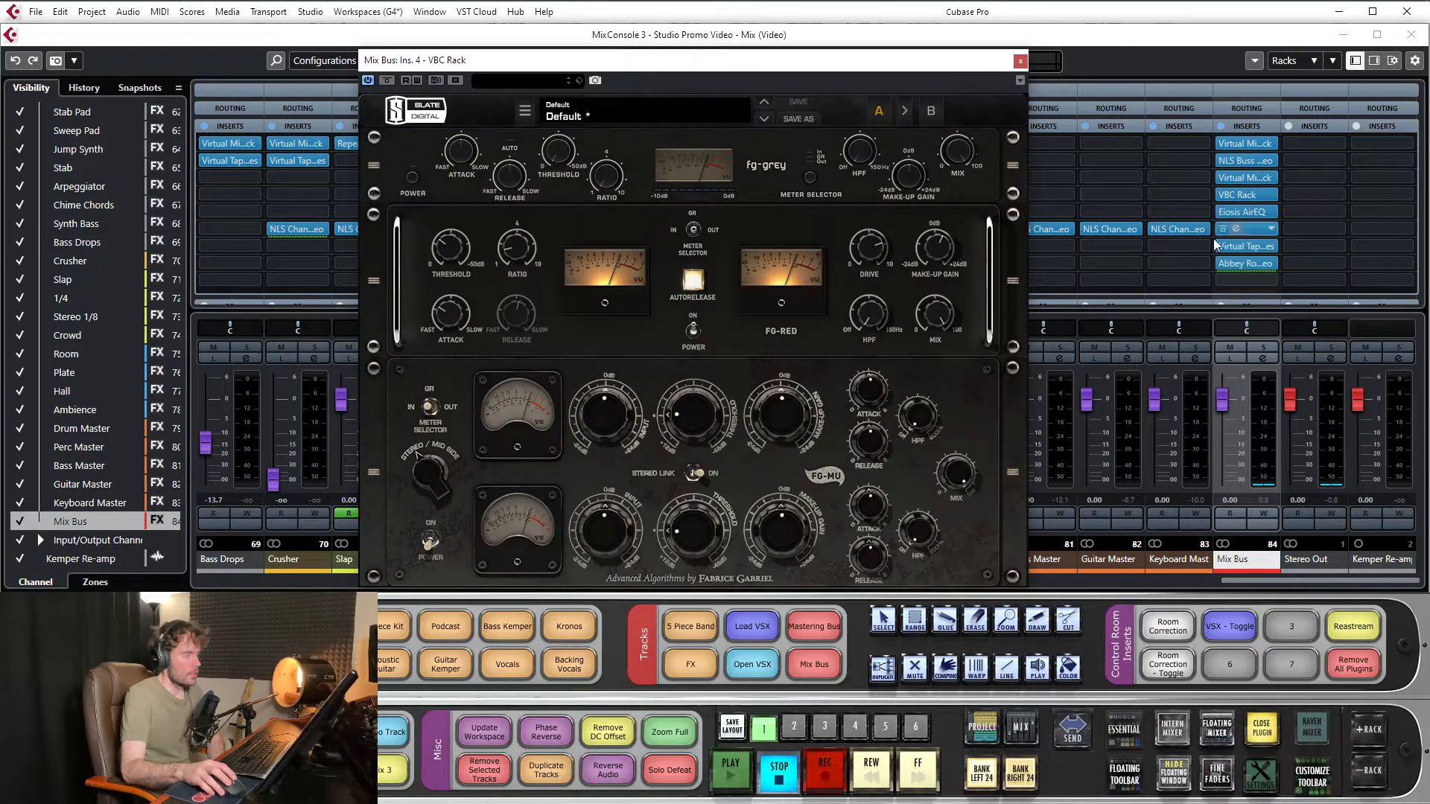
click(1019, 63)
click(1237, 194)
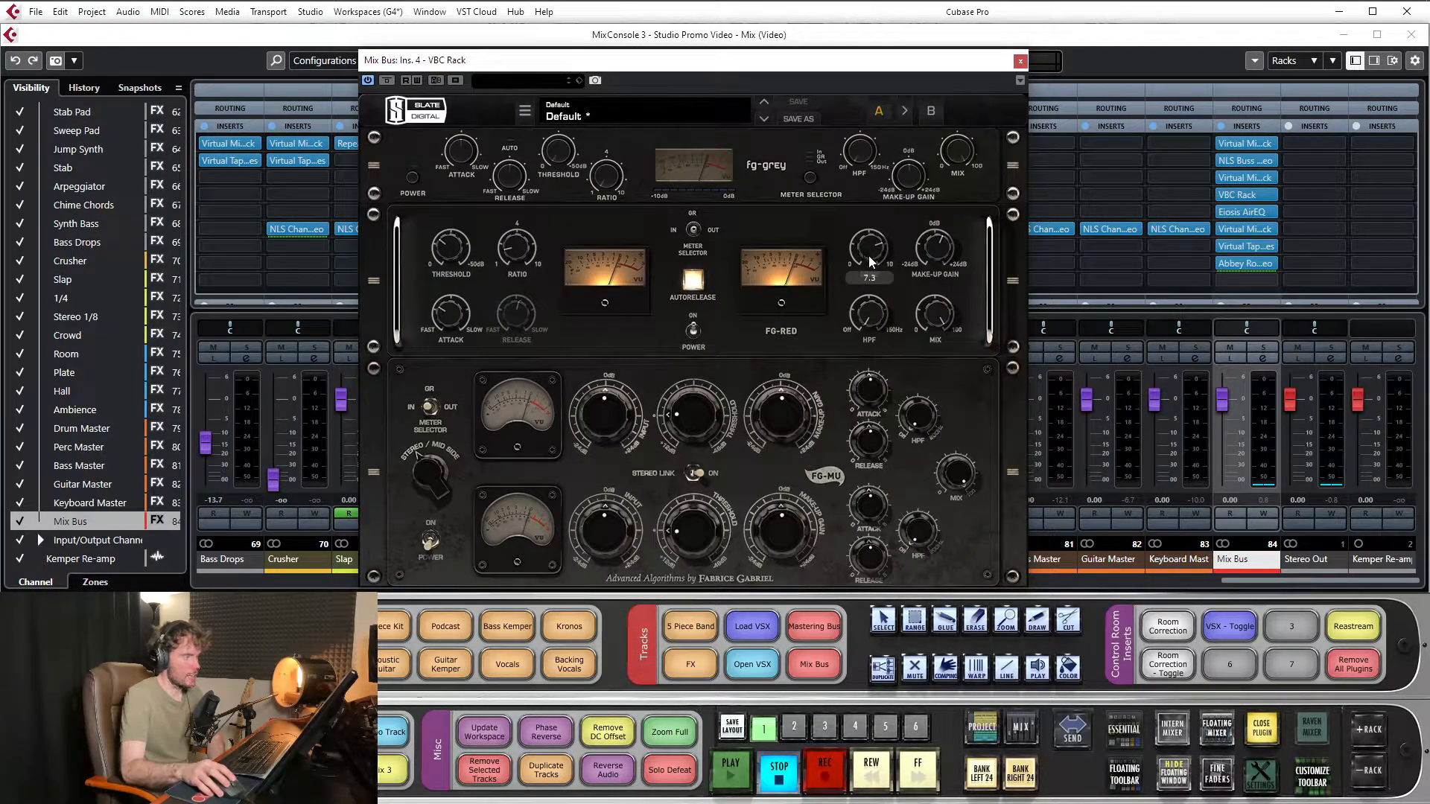
click(1019, 63)
click(1241, 211)
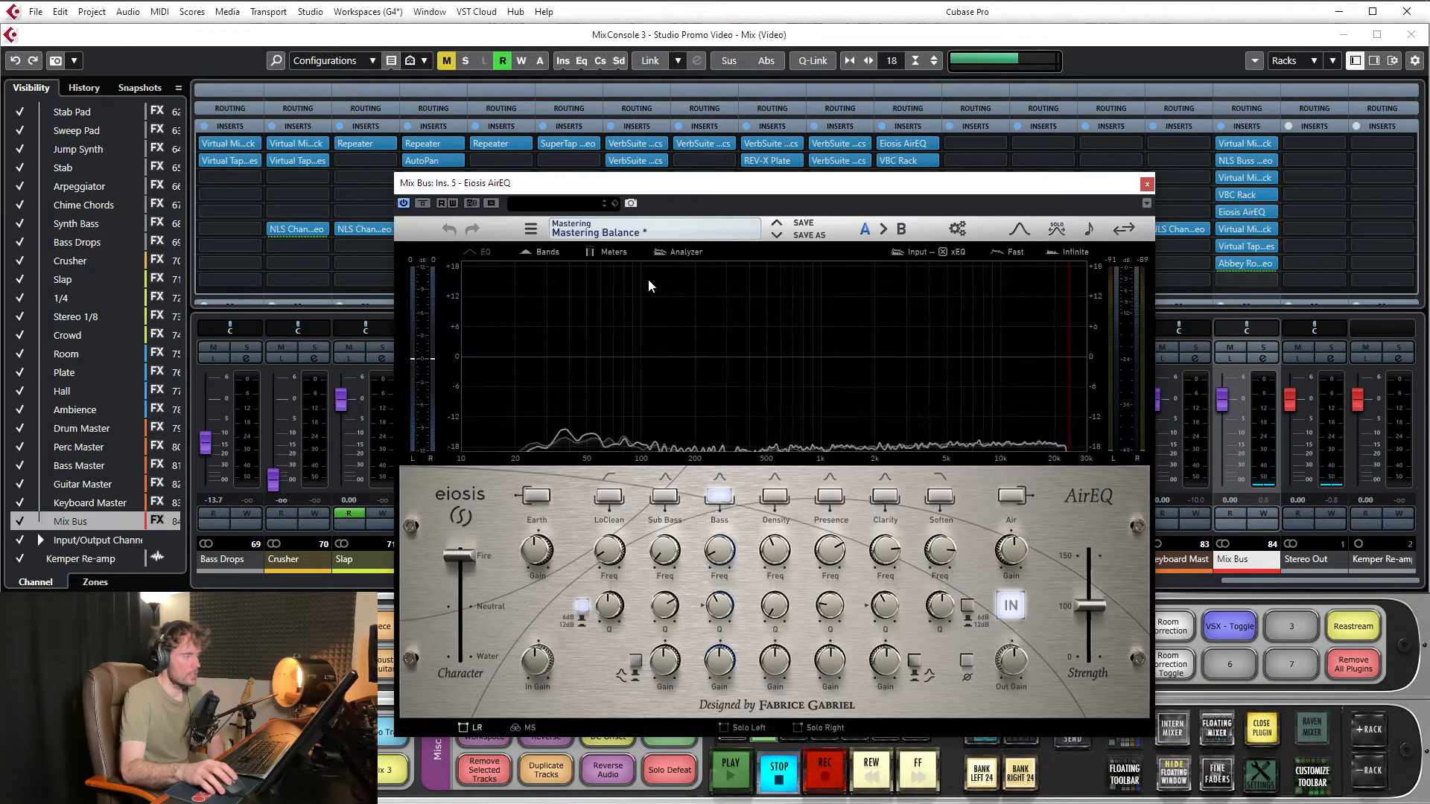
click(1147, 185)
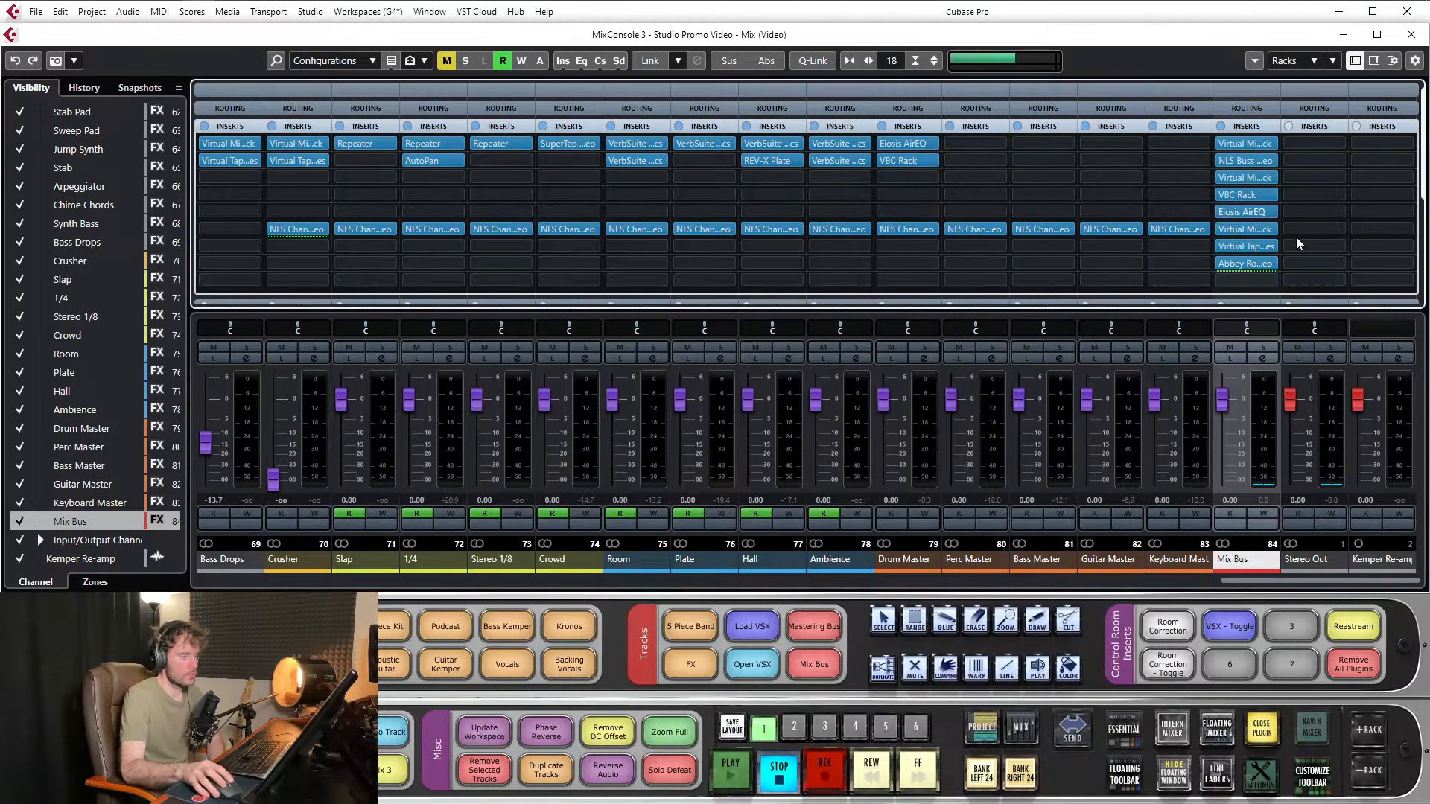
Review the Trimmer in the Mix Bus's sixth-insert Virtual Mix Rack and the Virtual Tape Machines in its seventh insert
click(1248, 229)
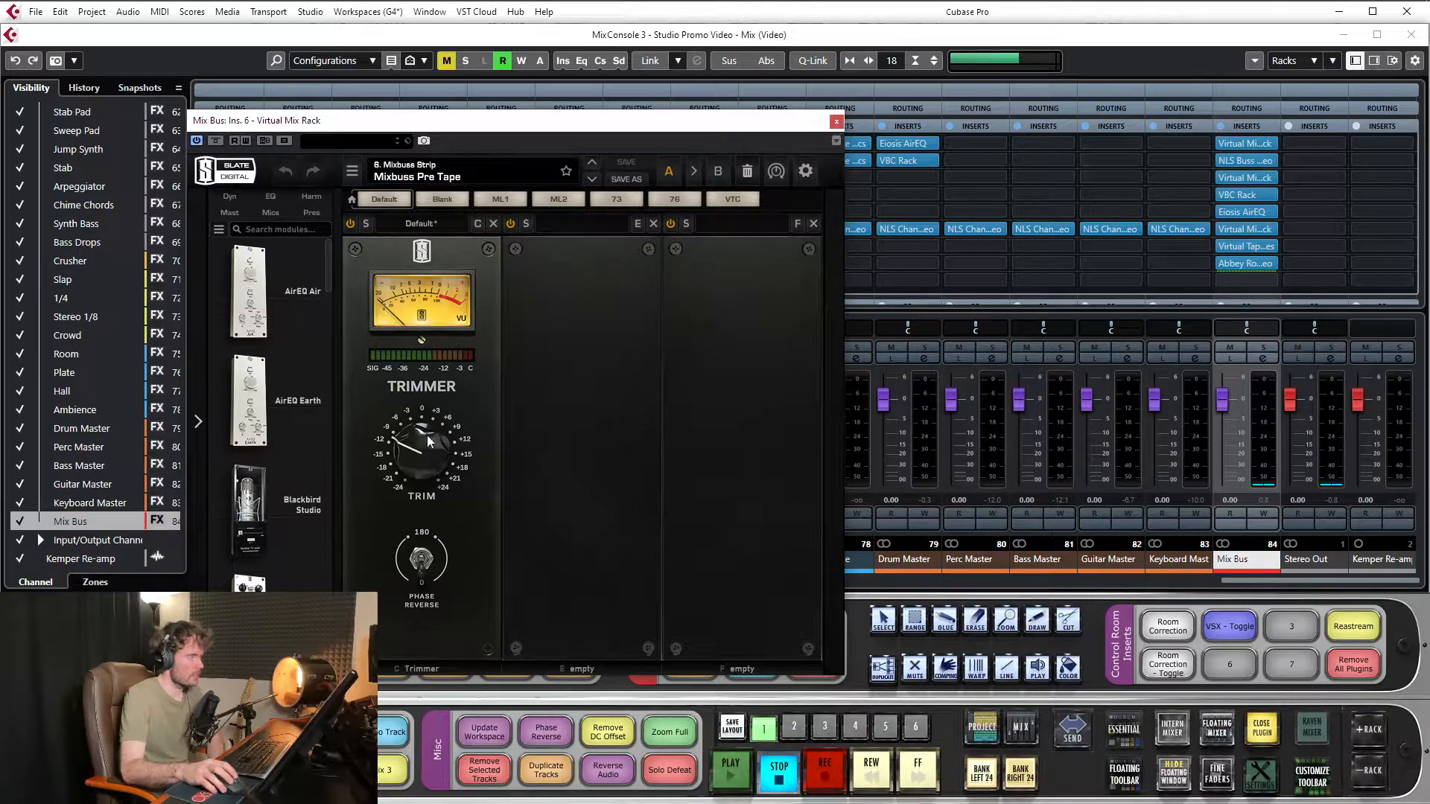
click(837, 121)
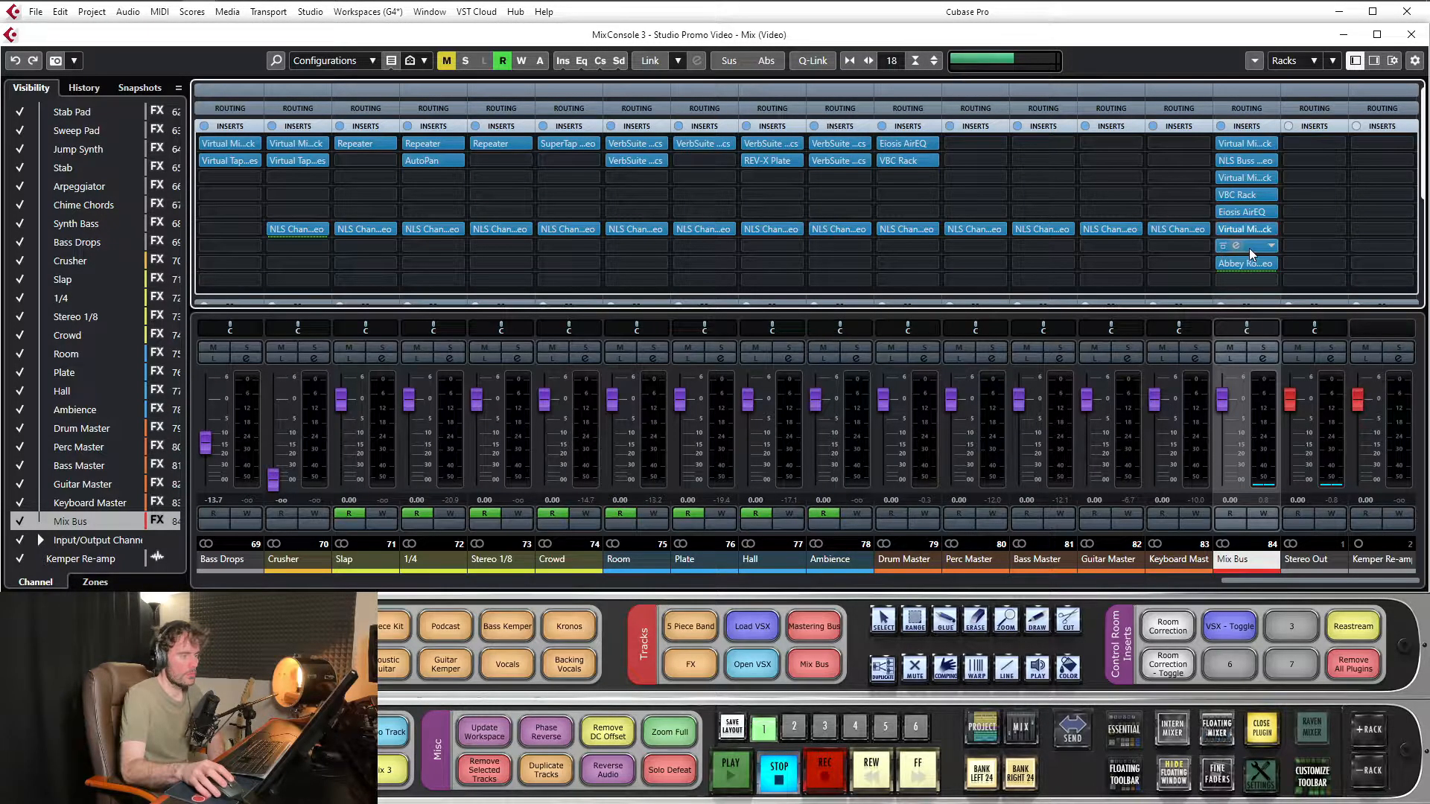
click(1246, 245)
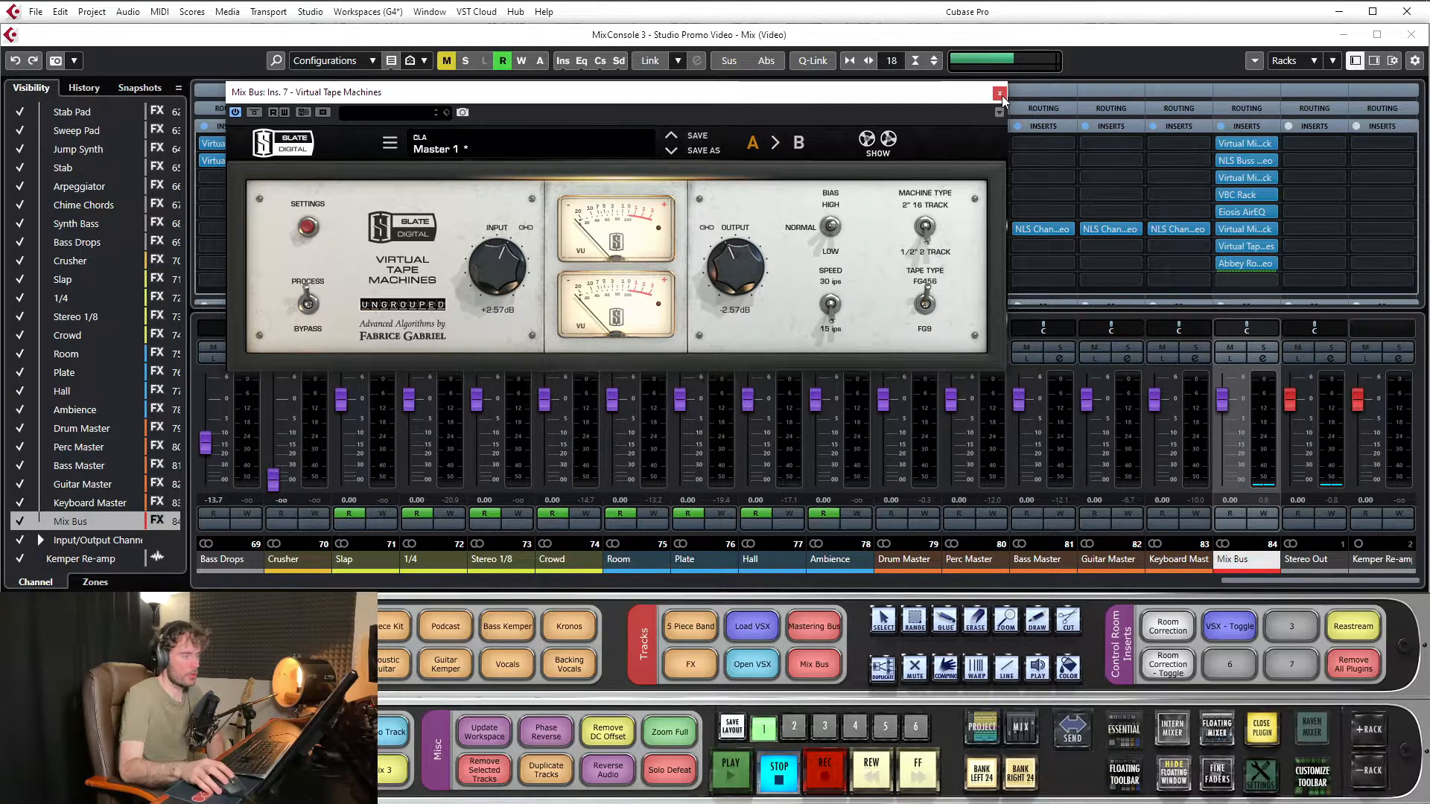
click(1223, 247)
Play the loop while repeatedly bypassing and re-enabling Abbey Road Vinyl on the Mix Bus to compare levels, then stop and close it
click(1254, 263)
drag(853, 214, 732, 93)
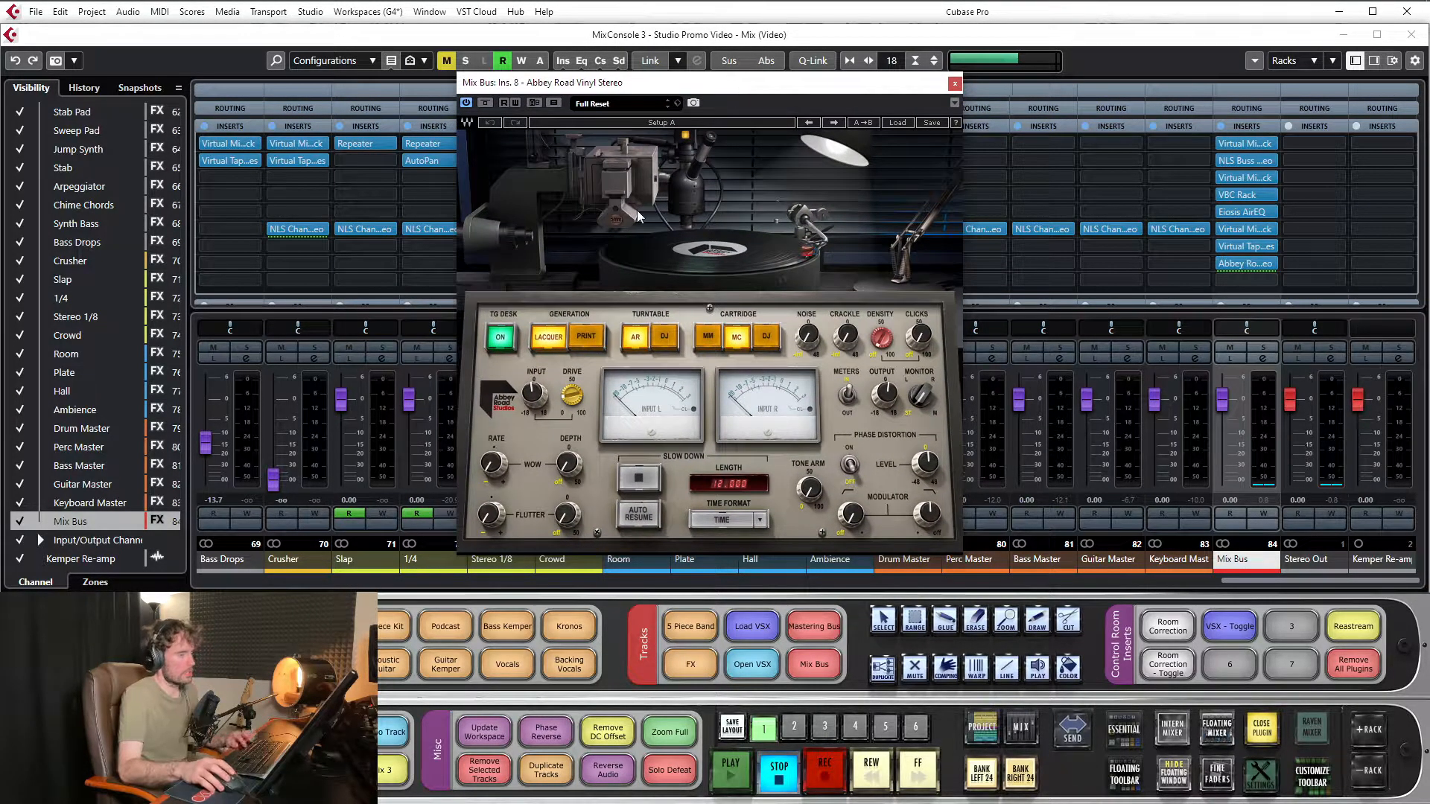
key(space)
click(485, 103)
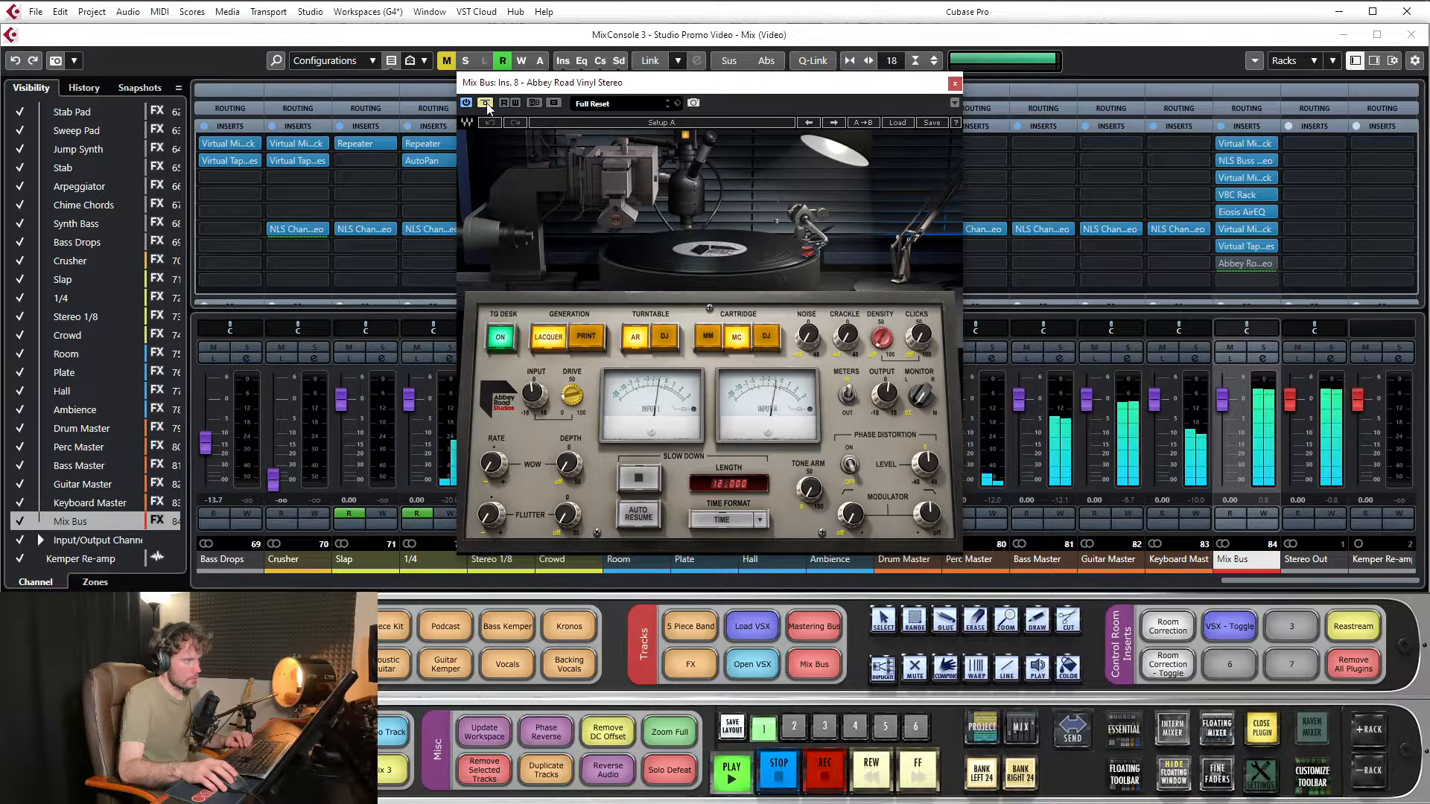
click(485, 103)
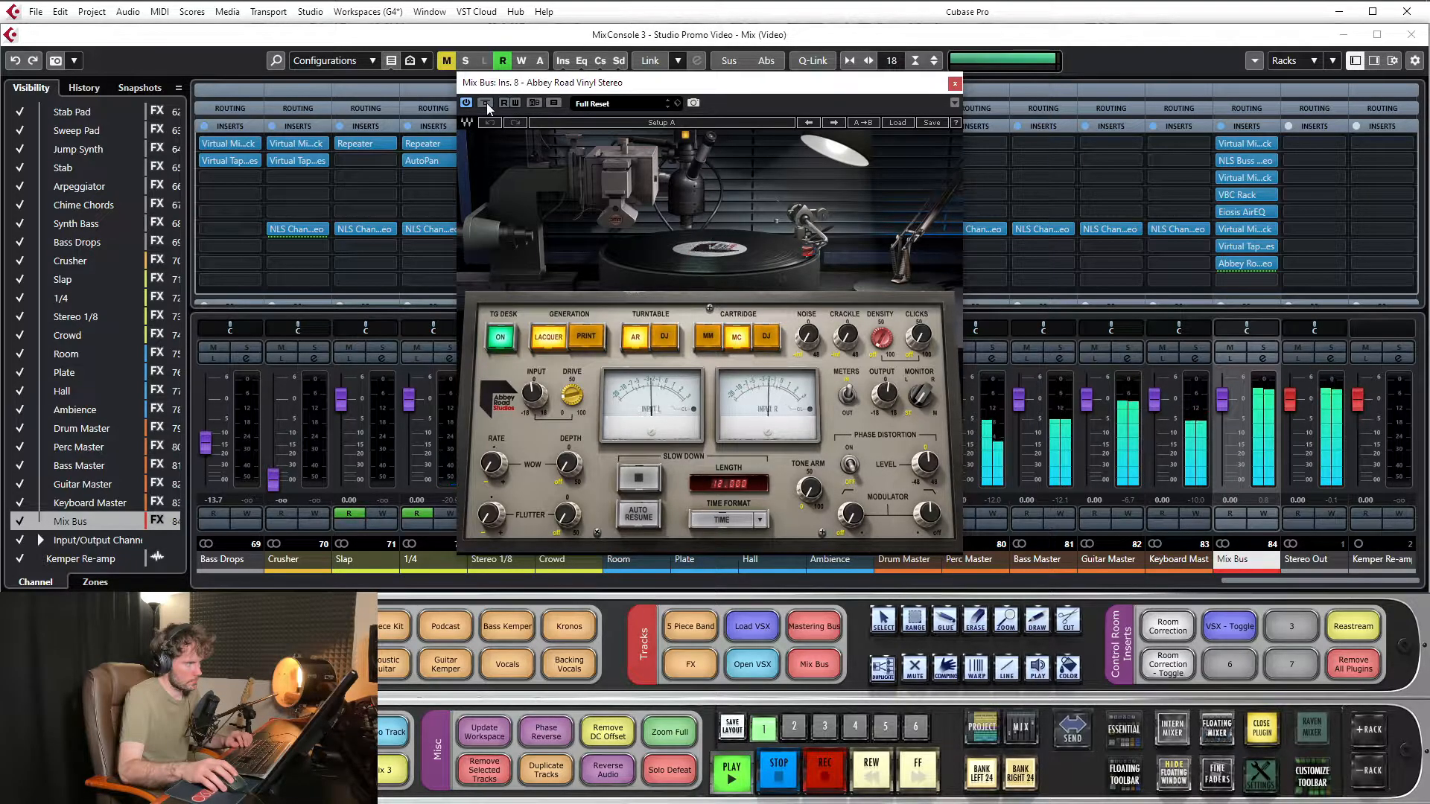
click(486, 103)
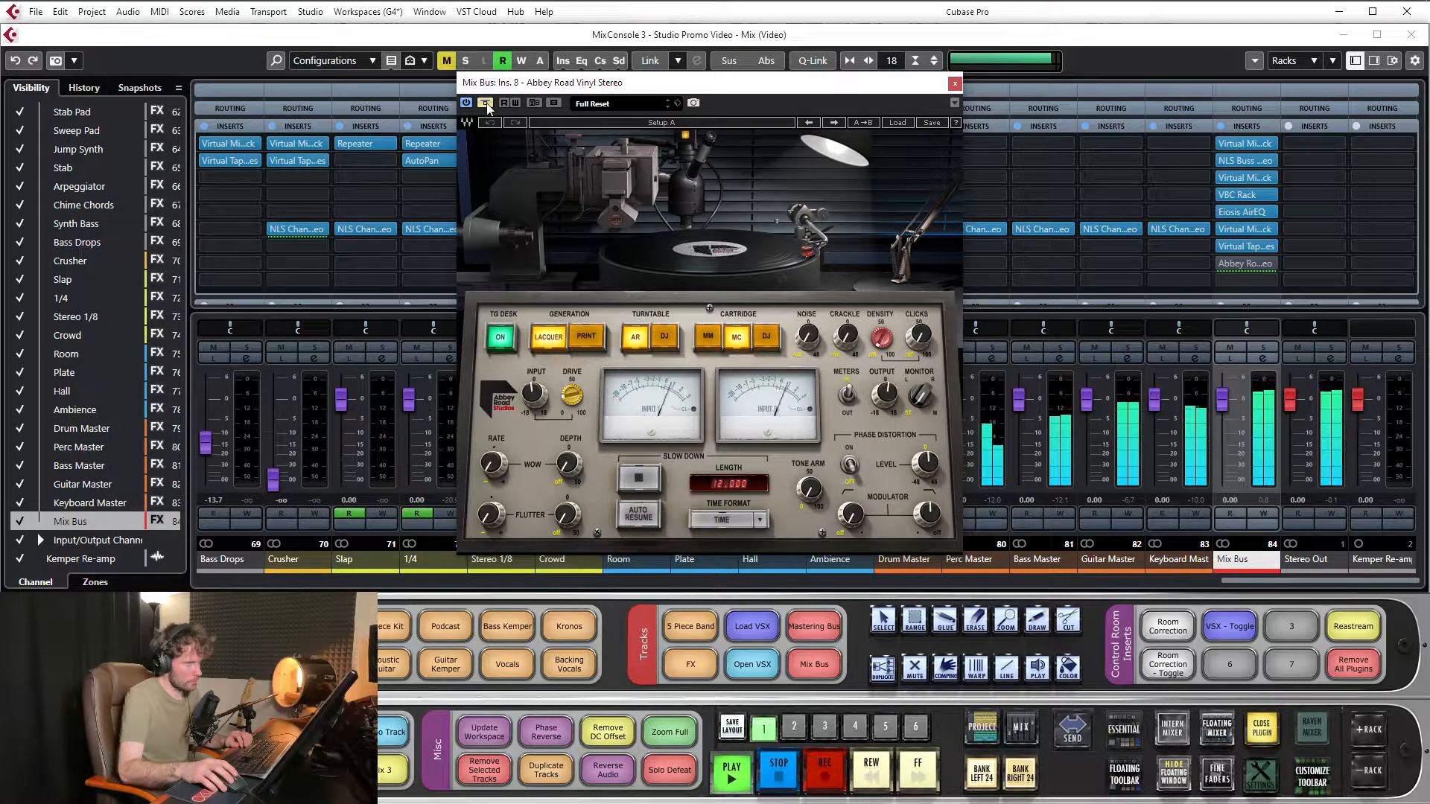
click(486, 104)
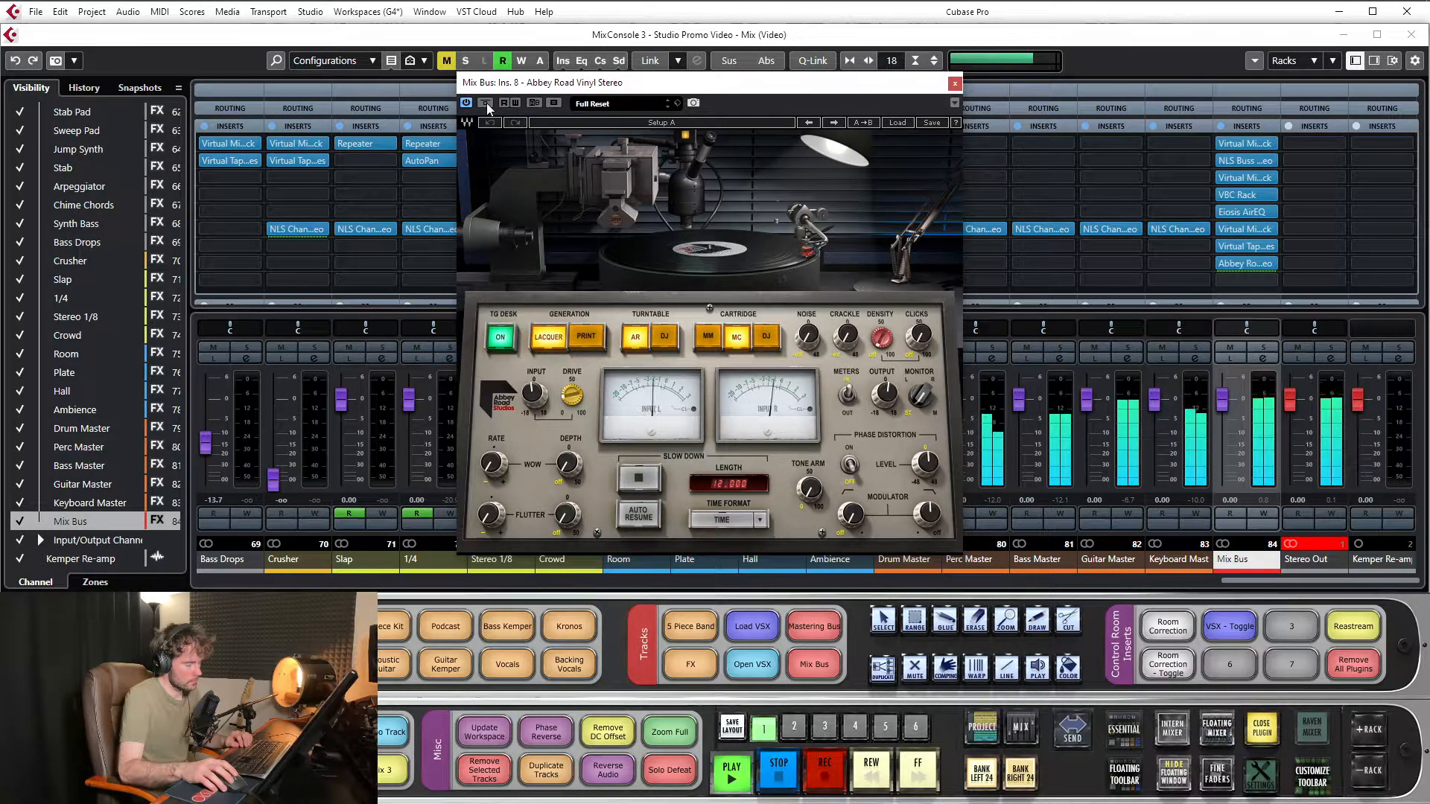
key(space)
click(955, 84)
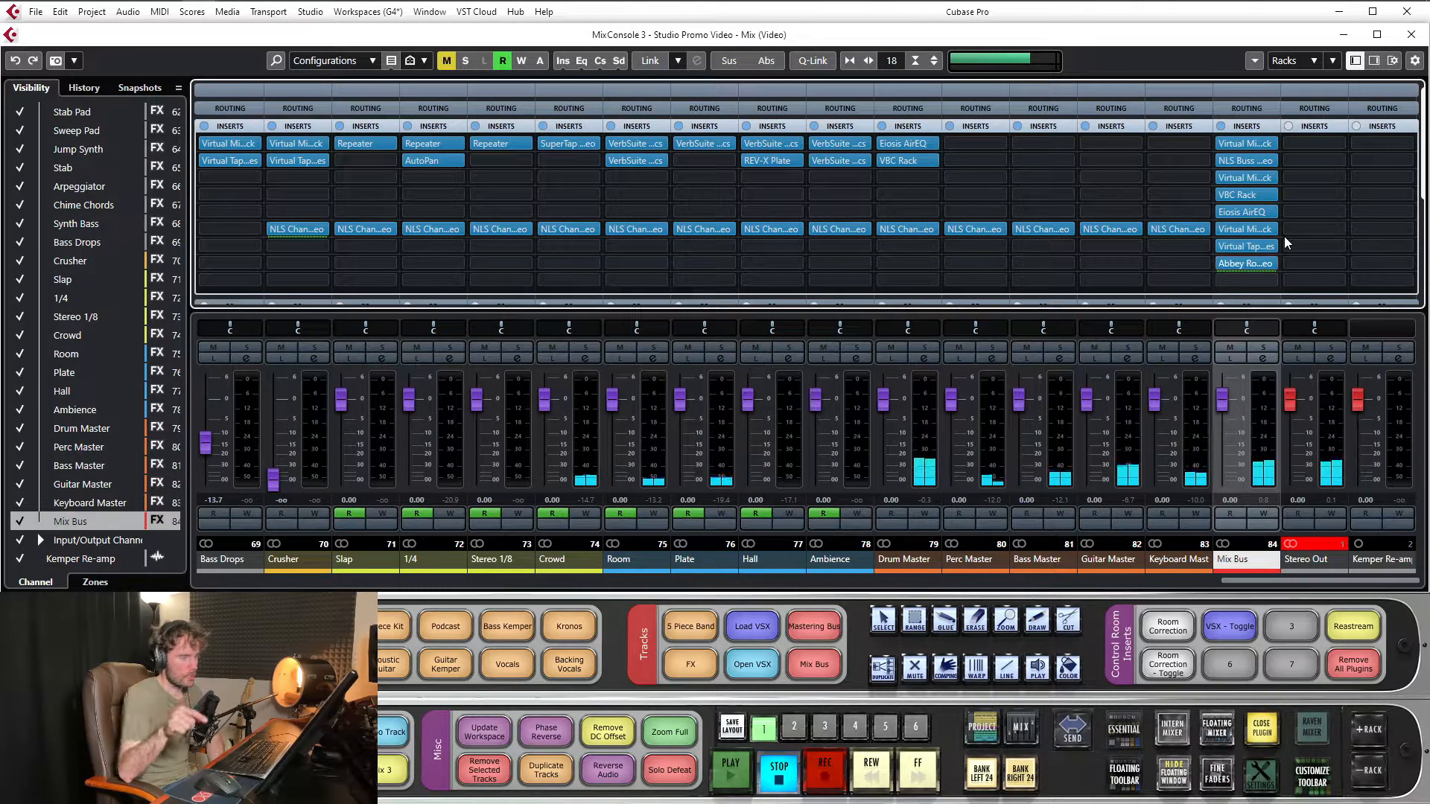
Recheck Abbey Road Vinyl in the Mix Bus's last insert, close it, and inspect the Mix Bus fader and peak level
click(1237, 264)
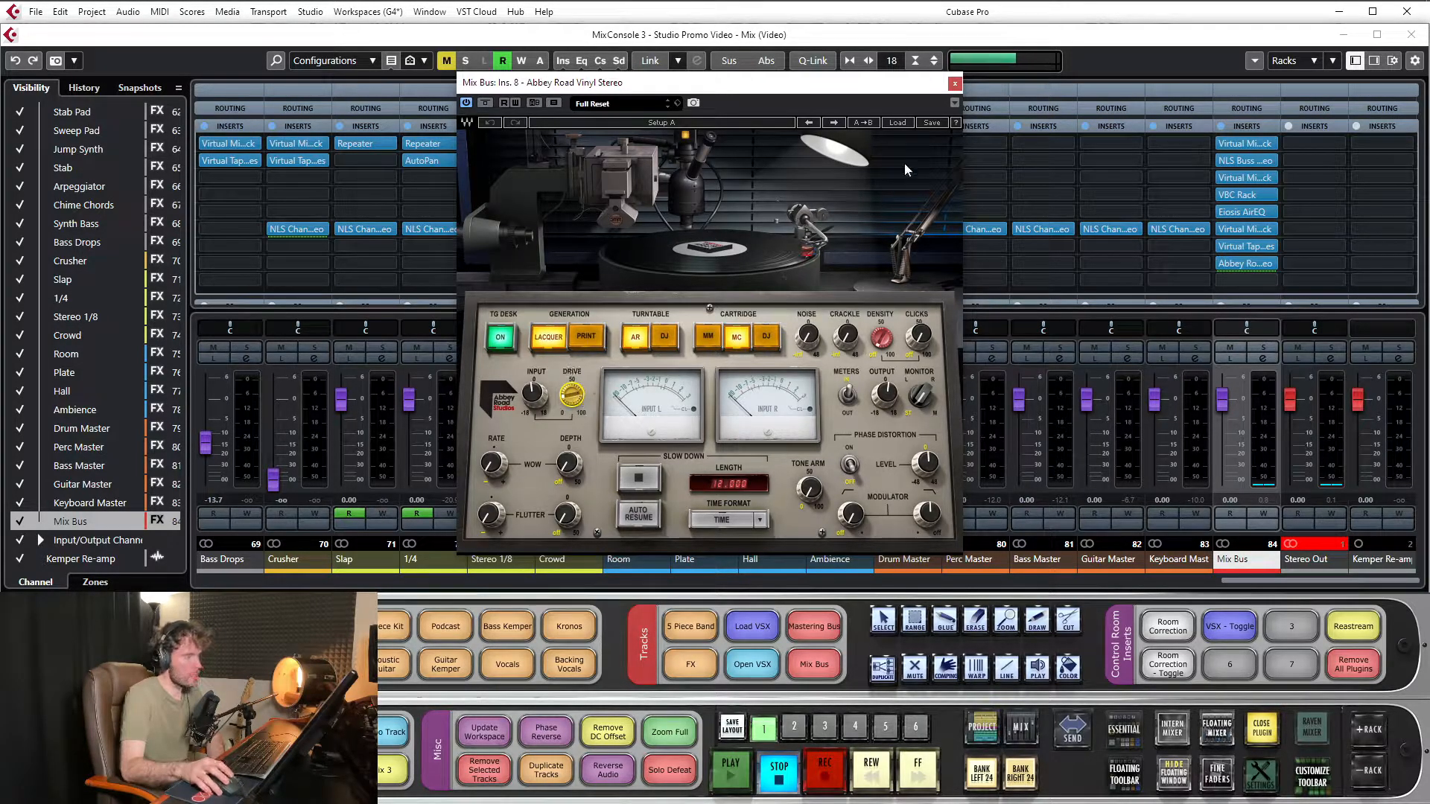
click(955, 83)
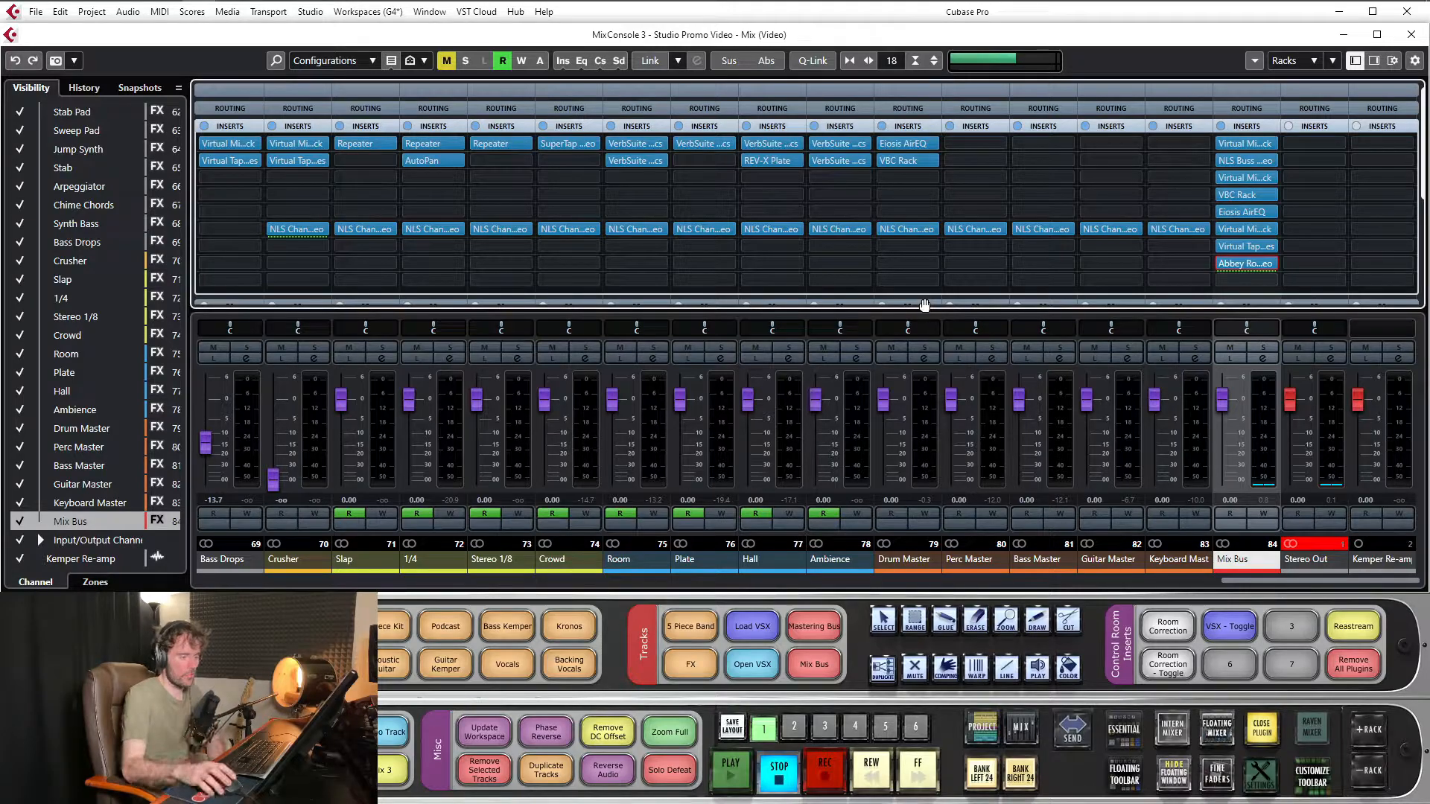
click(1262, 399)
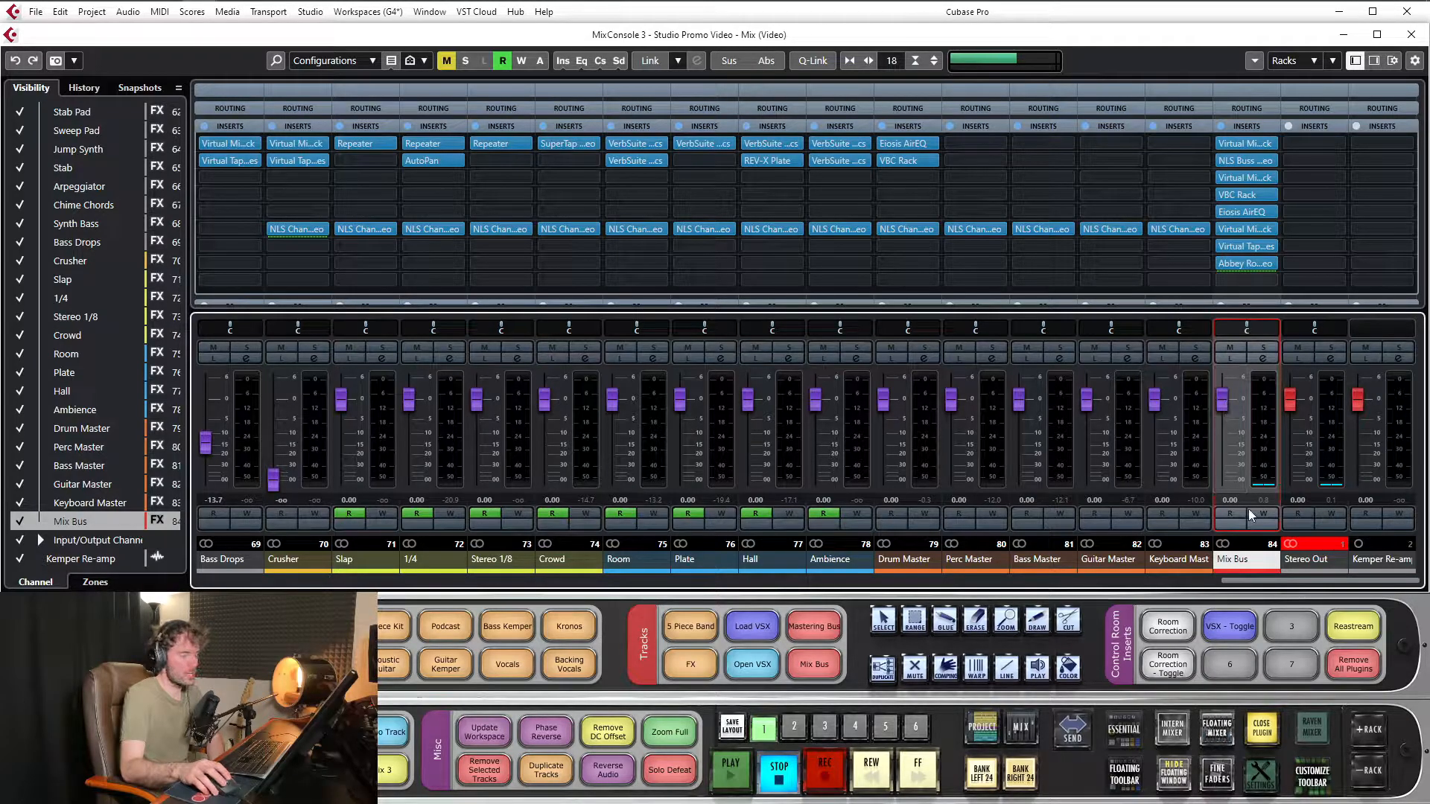
Raise the Kick, Snare Top, Snare Top Rim, Snare Bottom, Hi Hats and Toms faders to their maximum of 6.02 dB
drag(1231, 583, 1009, 547)
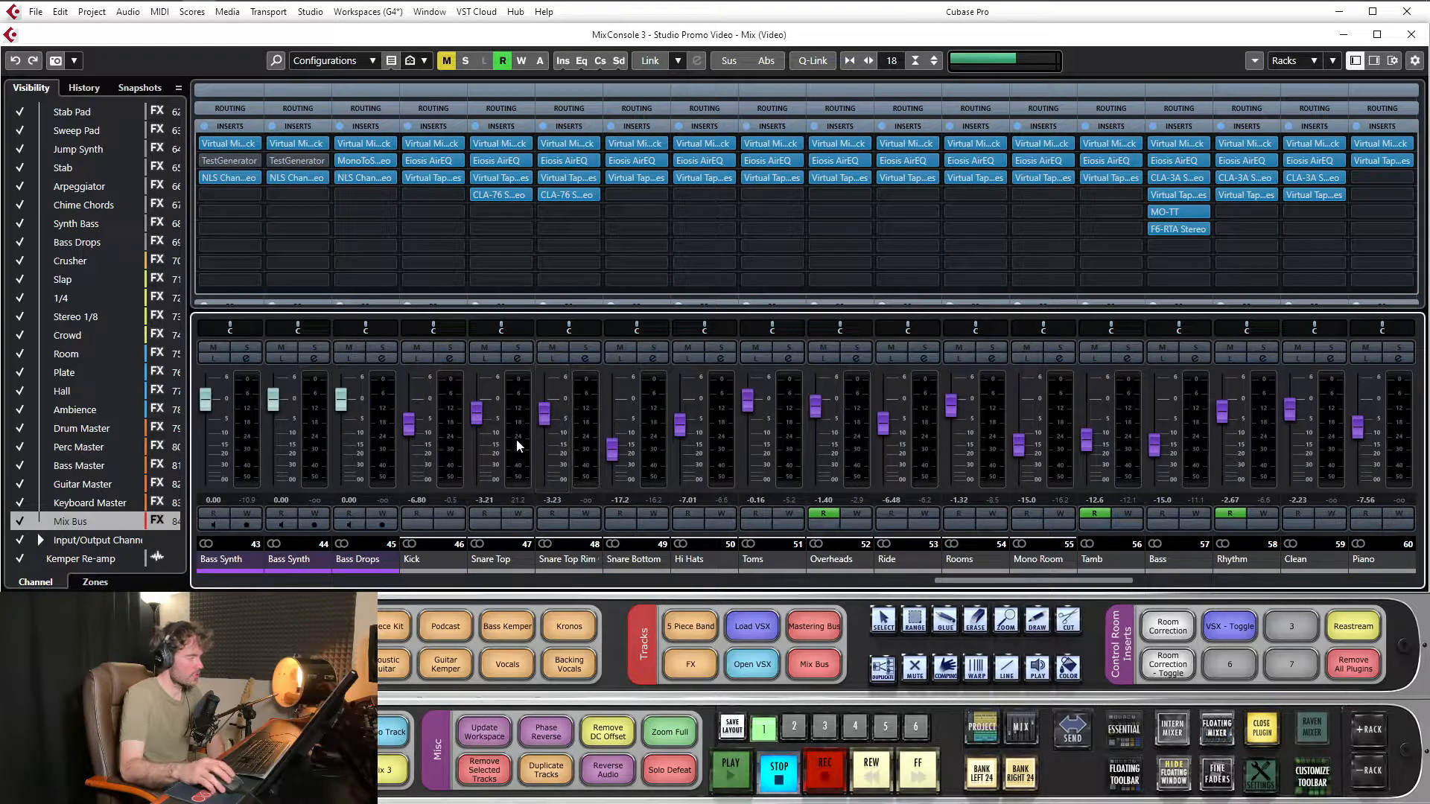
drag(409, 422, 409, 370)
drag(477, 412, 476, 370)
drag(545, 413, 544, 370)
drag(612, 449, 612, 370)
drag(680, 425, 680, 370)
drag(757, 403, 757, 370)
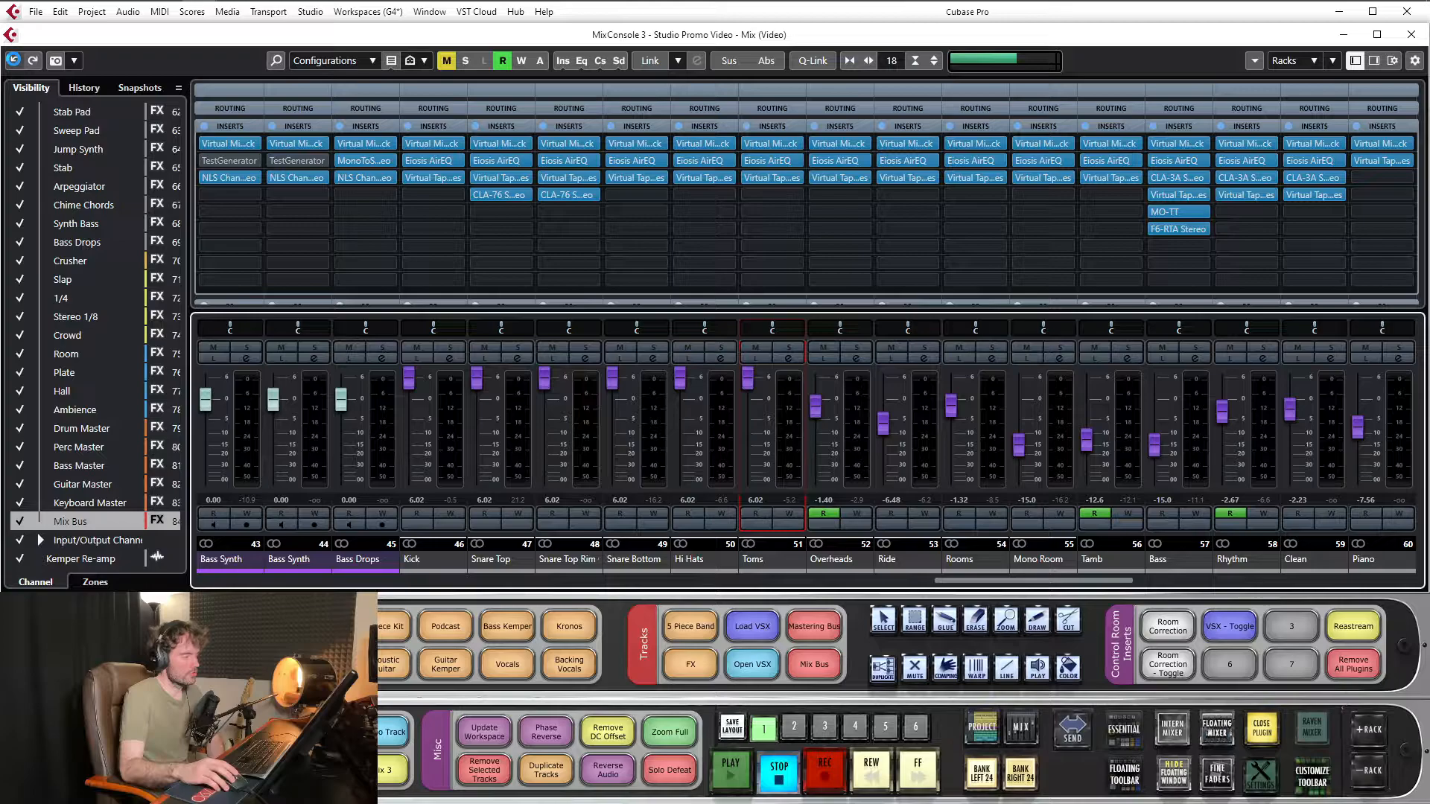
Undo the six fader changes on the drum channels from Kick to Toms
click(14, 60)
click(14, 61)
click(14, 60)
click(14, 60)
click(14, 60)
click(14, 61)
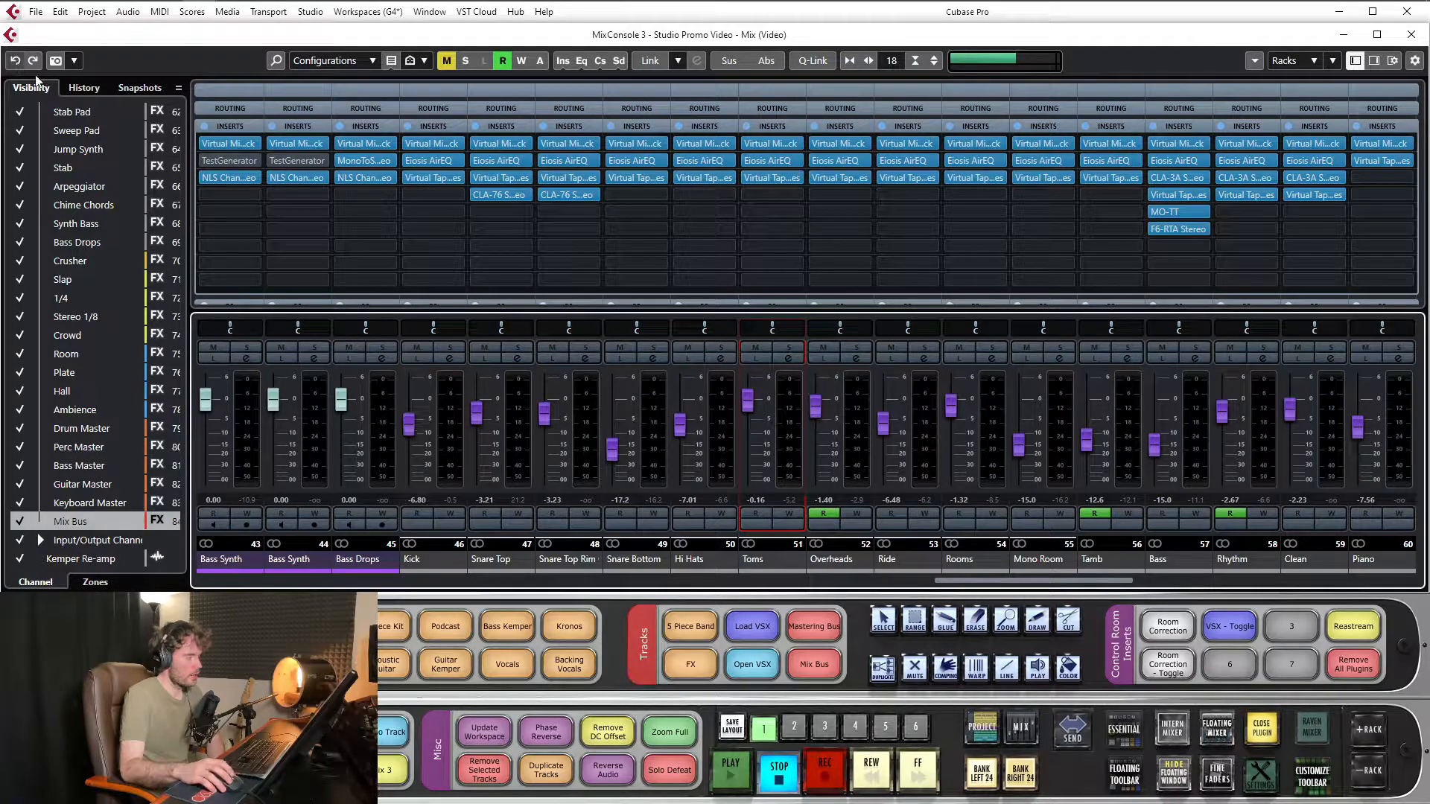
Return to the project window and enlarge the Snare Top ML2 track to inspect its waveform from bars 29 to 41
scroll(985, 586, up, 1)
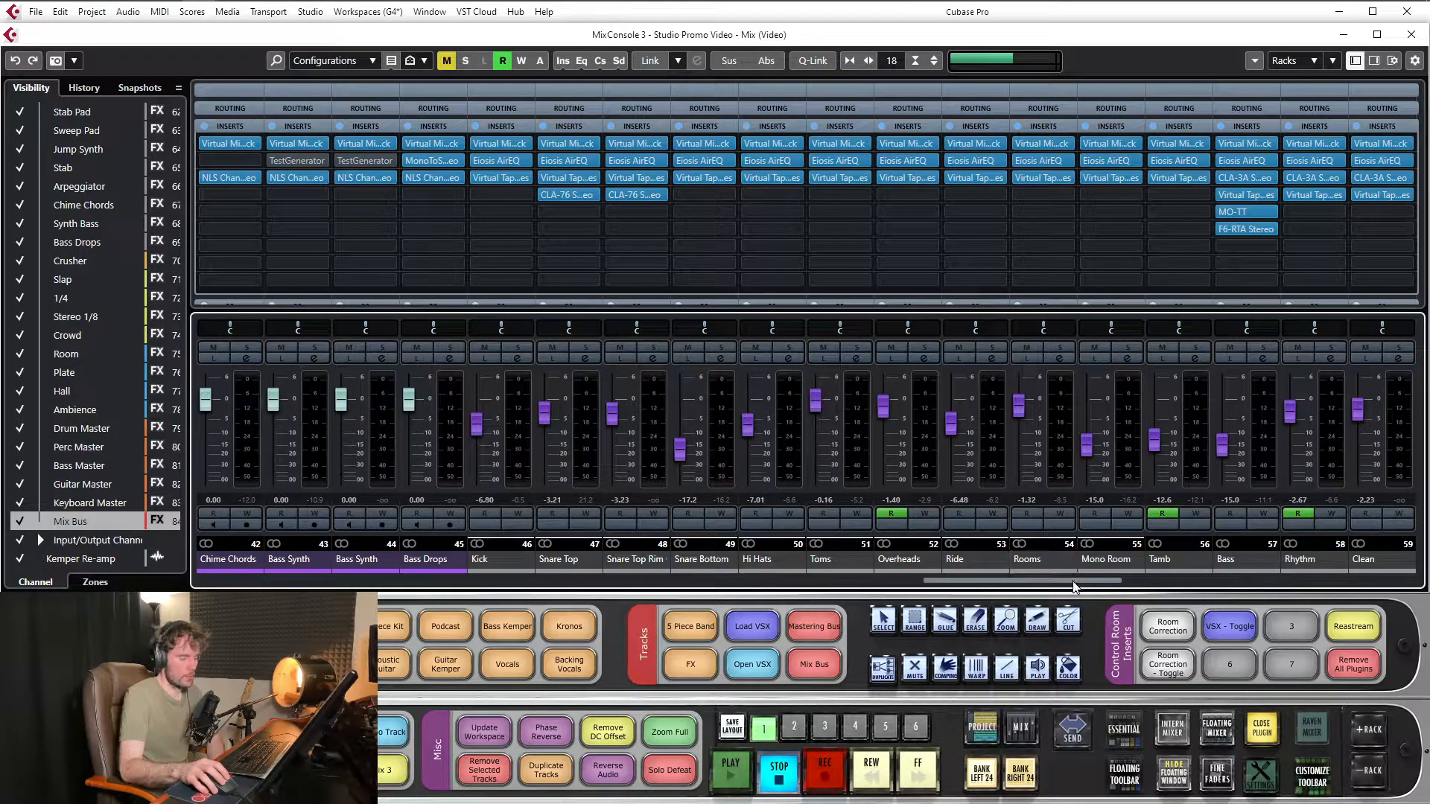
scroll(1073, 588, up, 5)
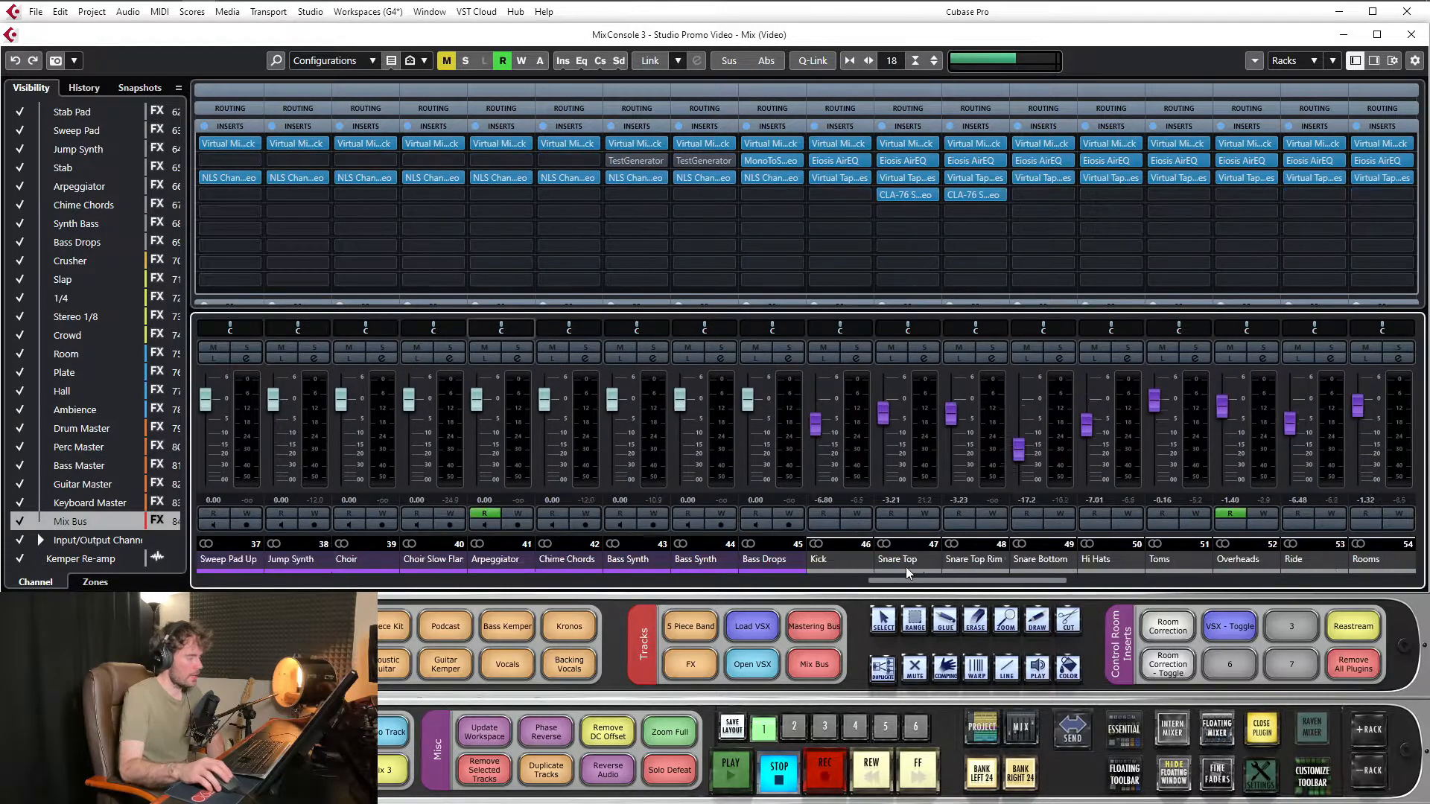
scroll(923, 566, up, 14)
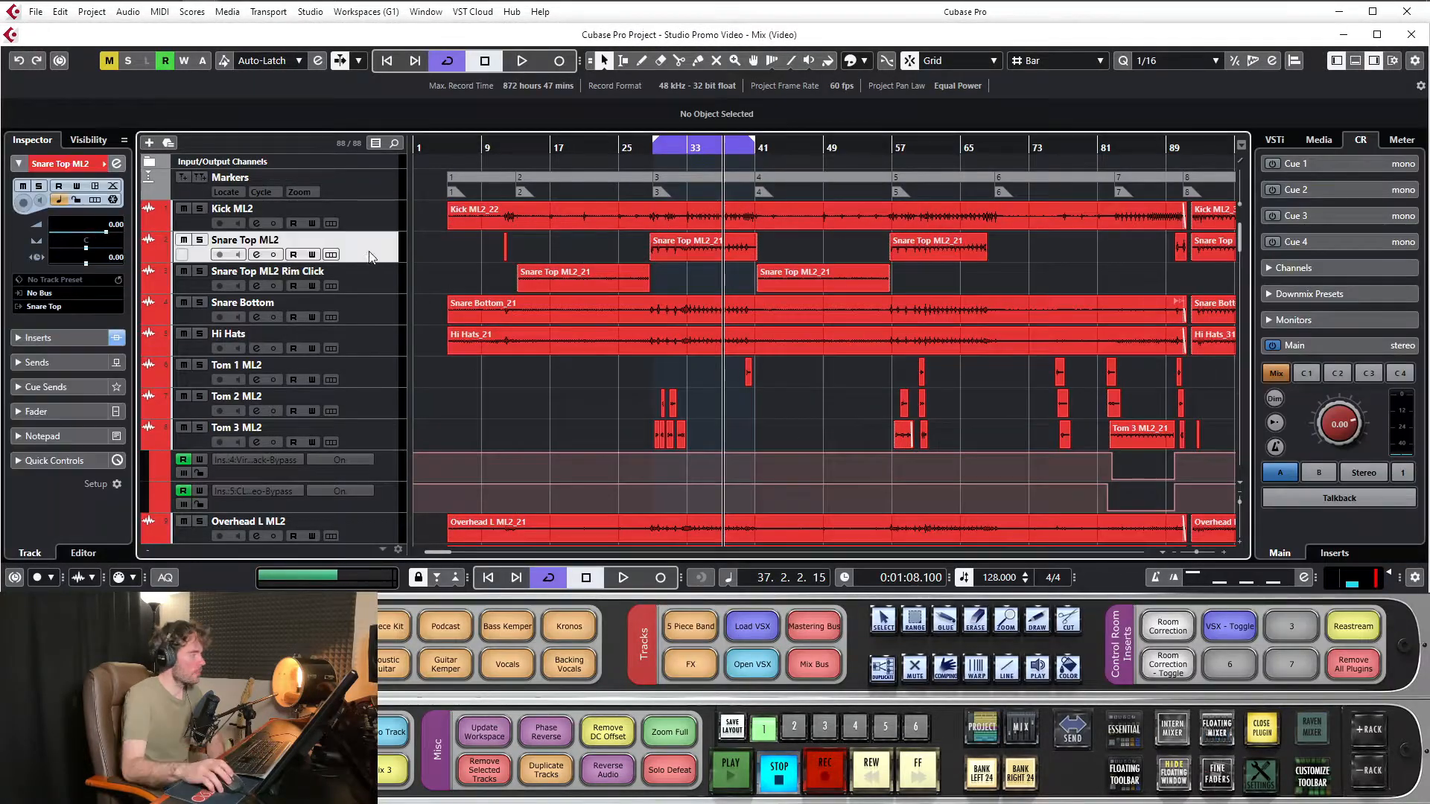
drag(686, 149, 662, 169)
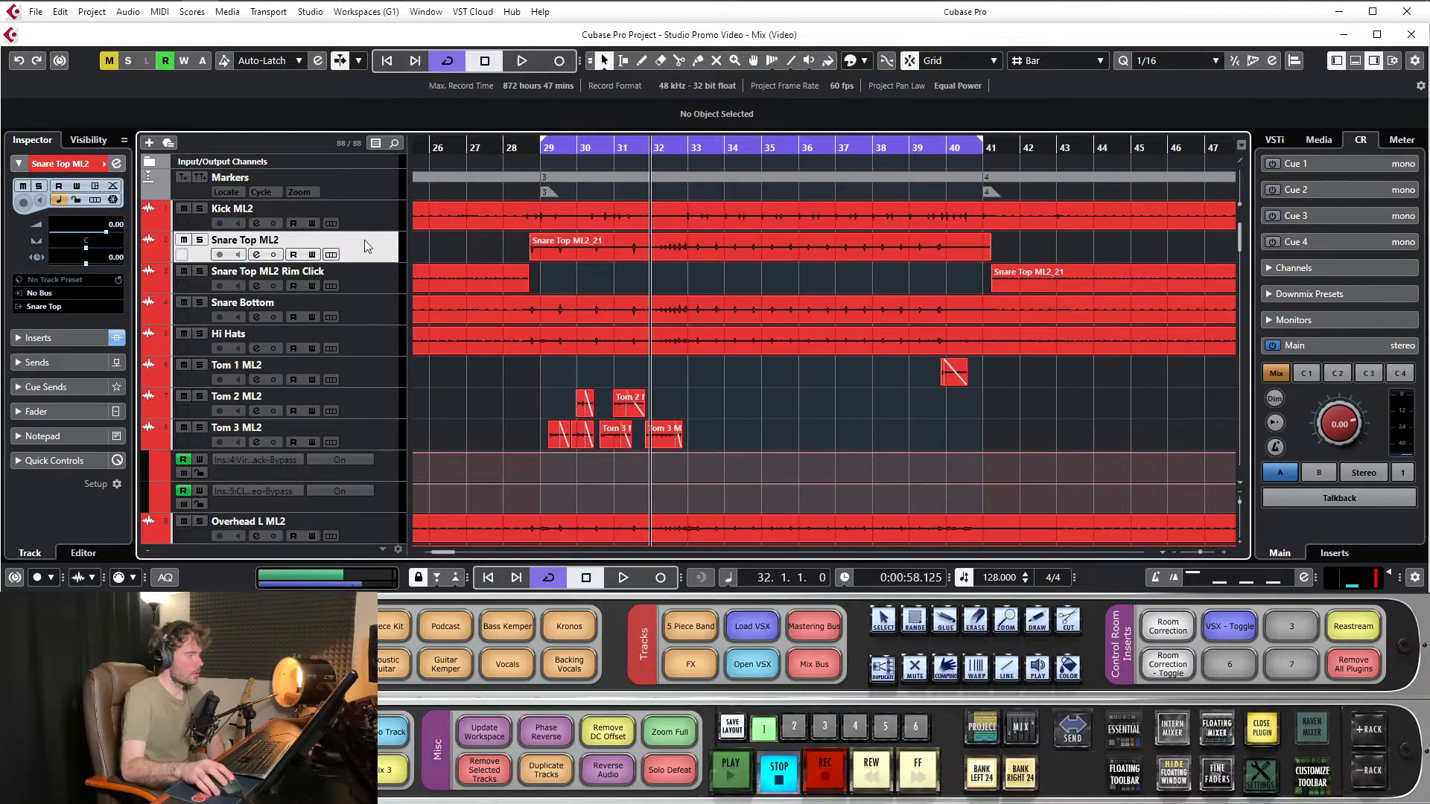
key(z)
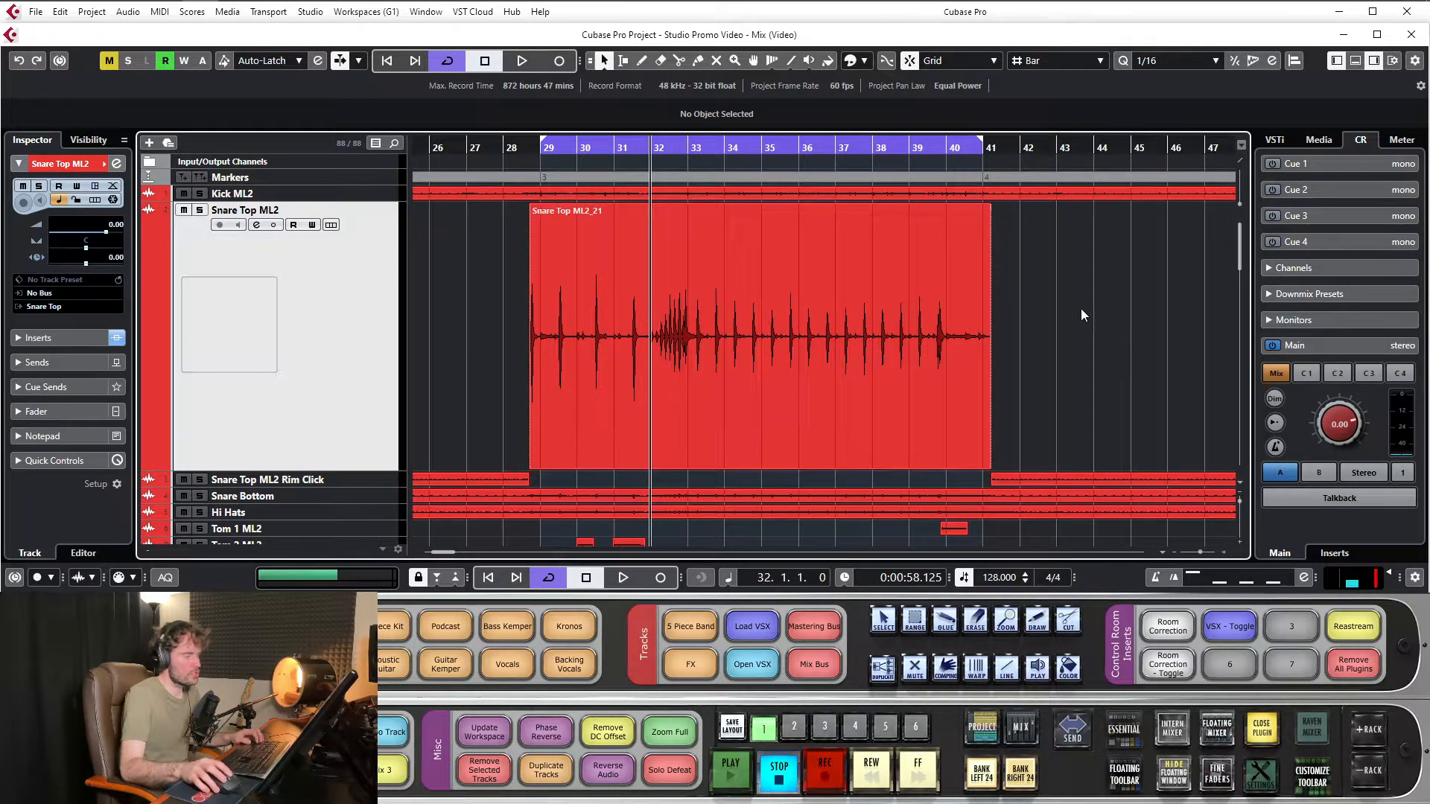
Show the Snare Top ML2 track's inserts and review the Trimmer, microphone and FG-73 modules in its Virtual Mix Rack
click(74, 337)
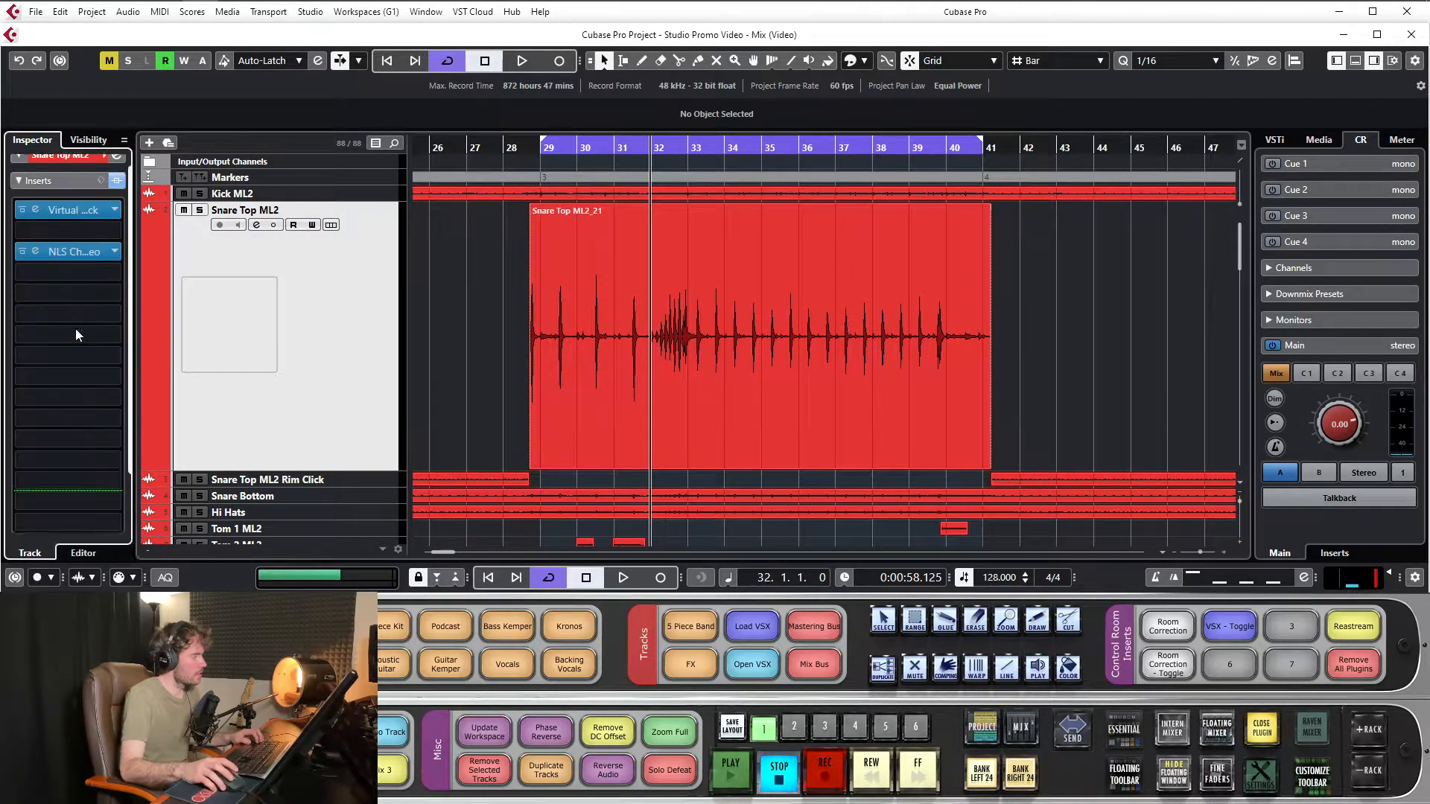
click(76, 200)
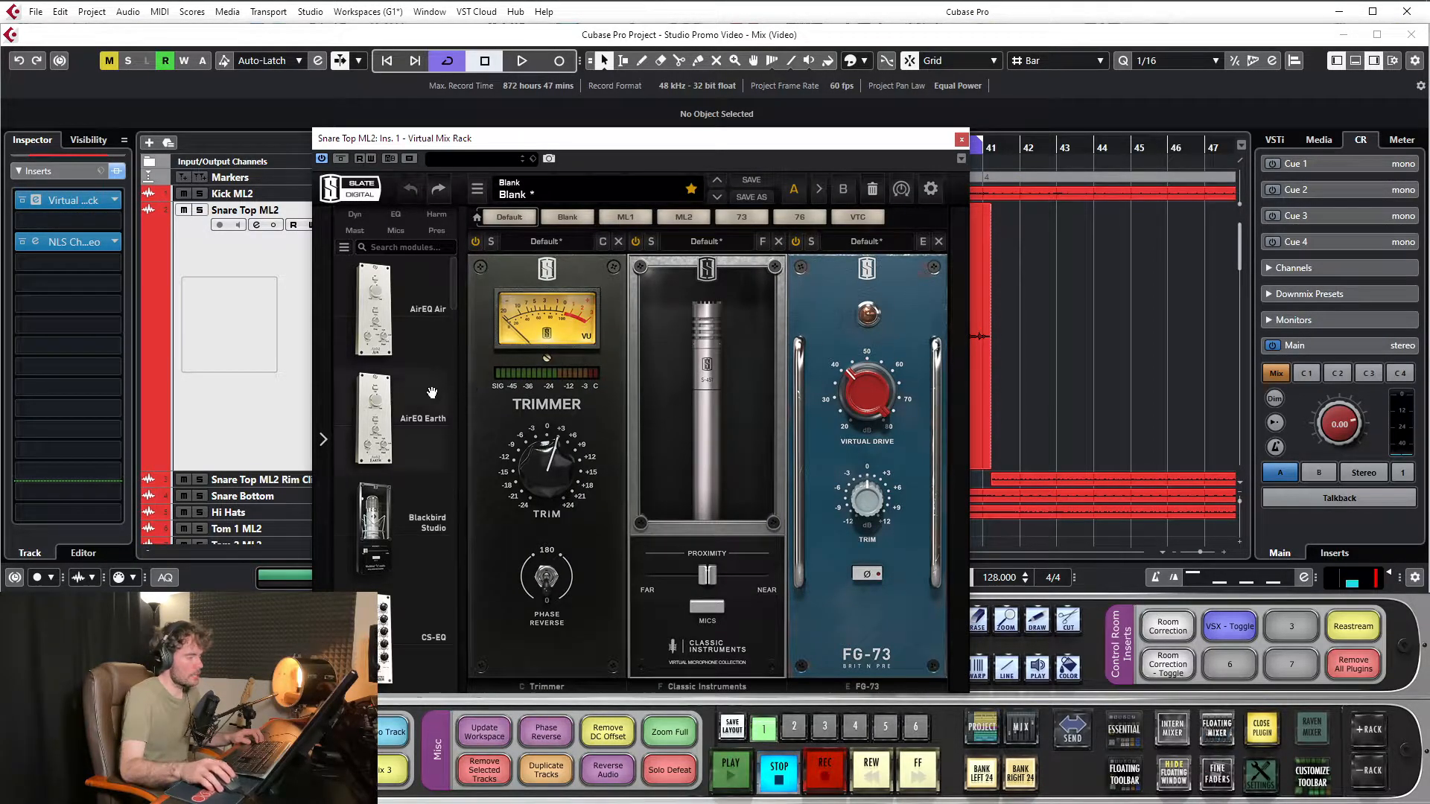
drag(684, 147, 691, 130)
drag(584, 331, 589, 327)
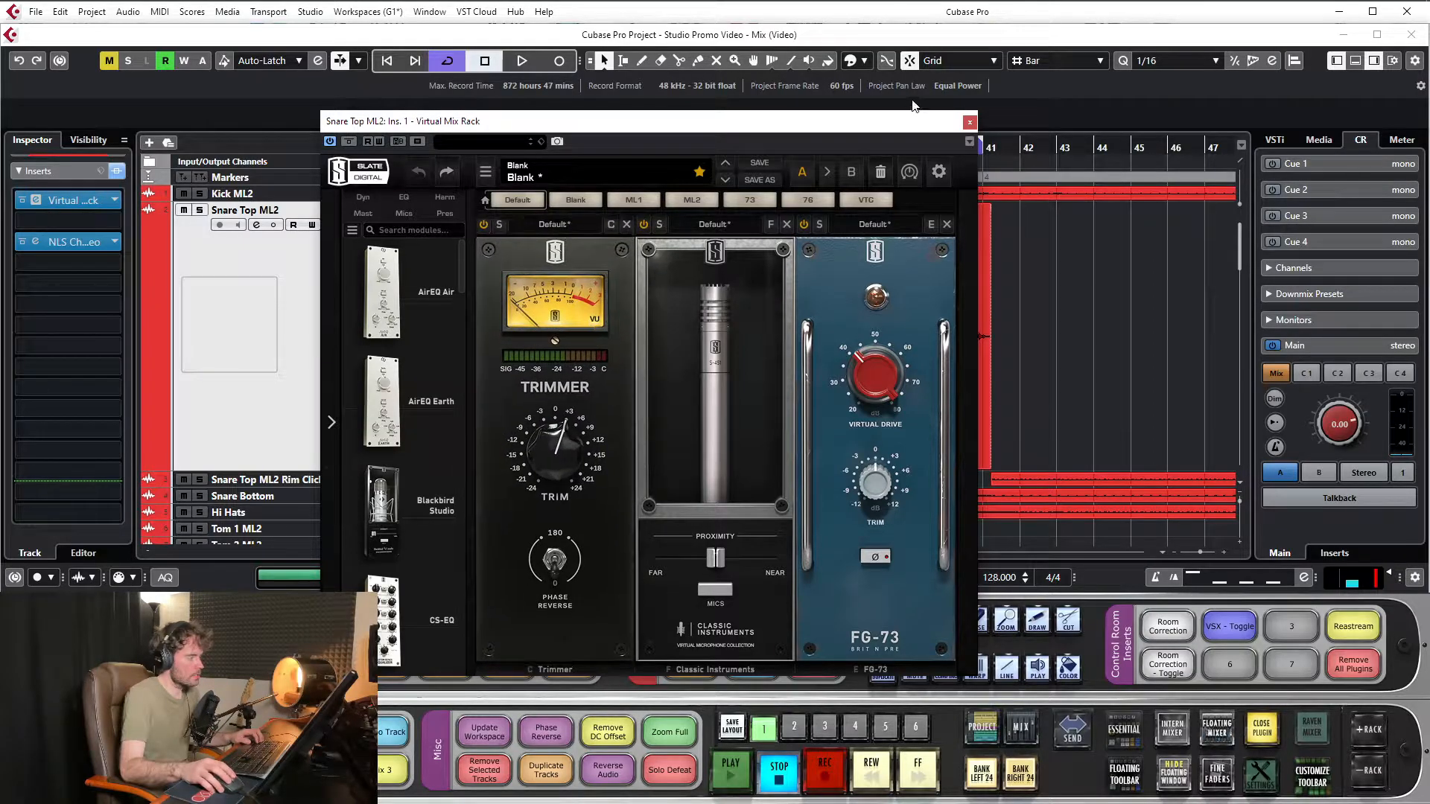
click(968, 123)
Select the Snare Top FX channel and review its first-insert Virtual Mix Rack, including the Virtual Channel's output control
scroll(480, 298, down, 10)
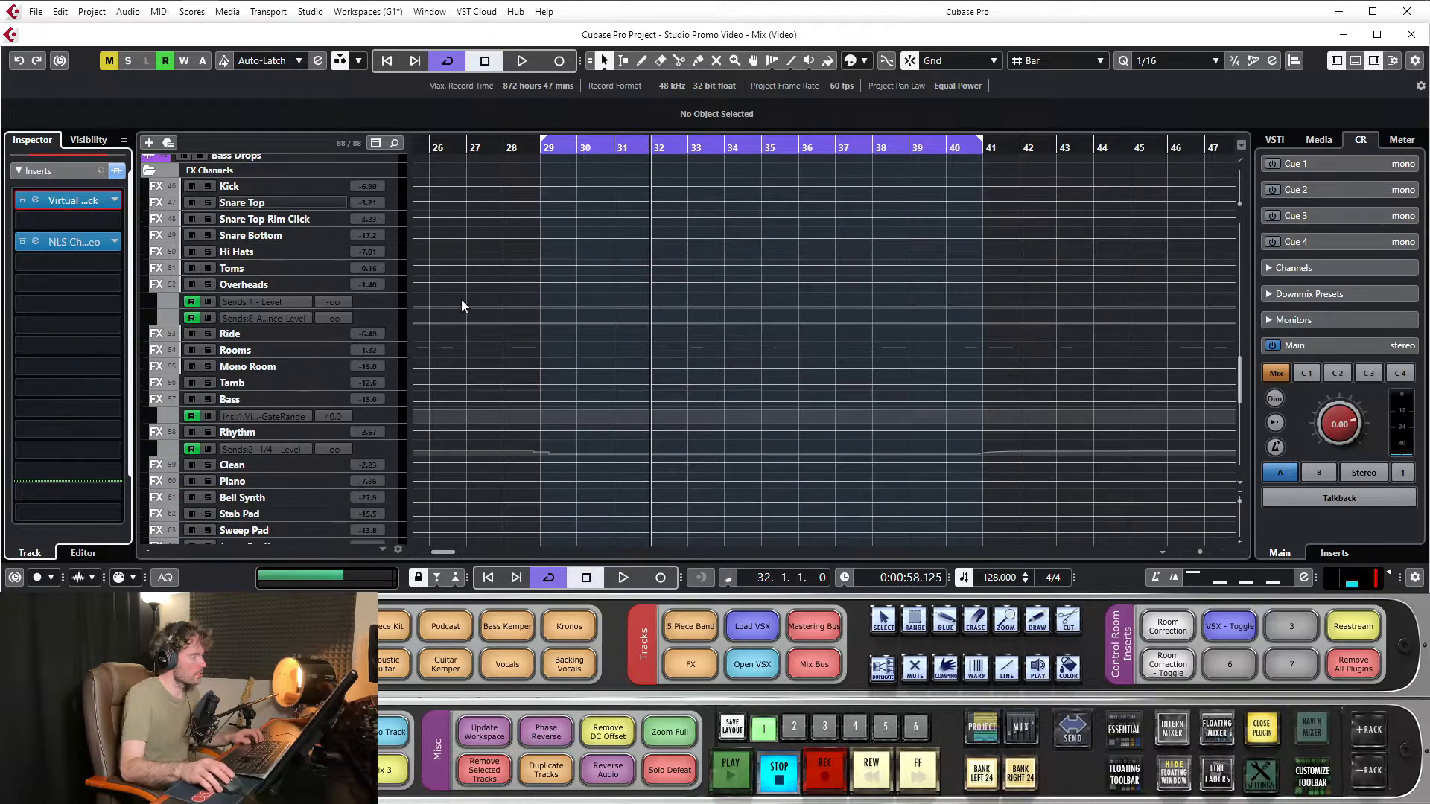
click(277, 203)
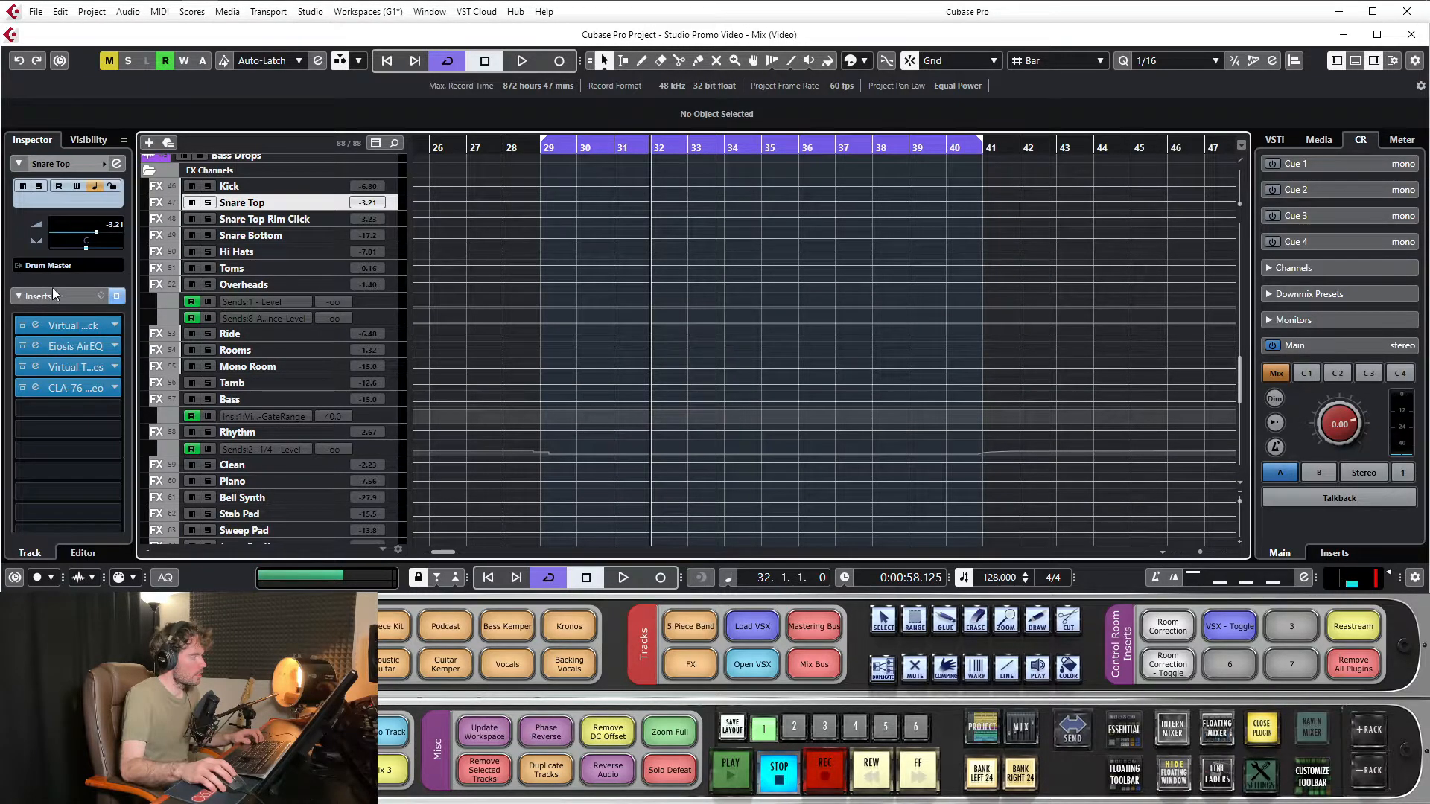
key(Return)
drag(760, 132, 793, 116)
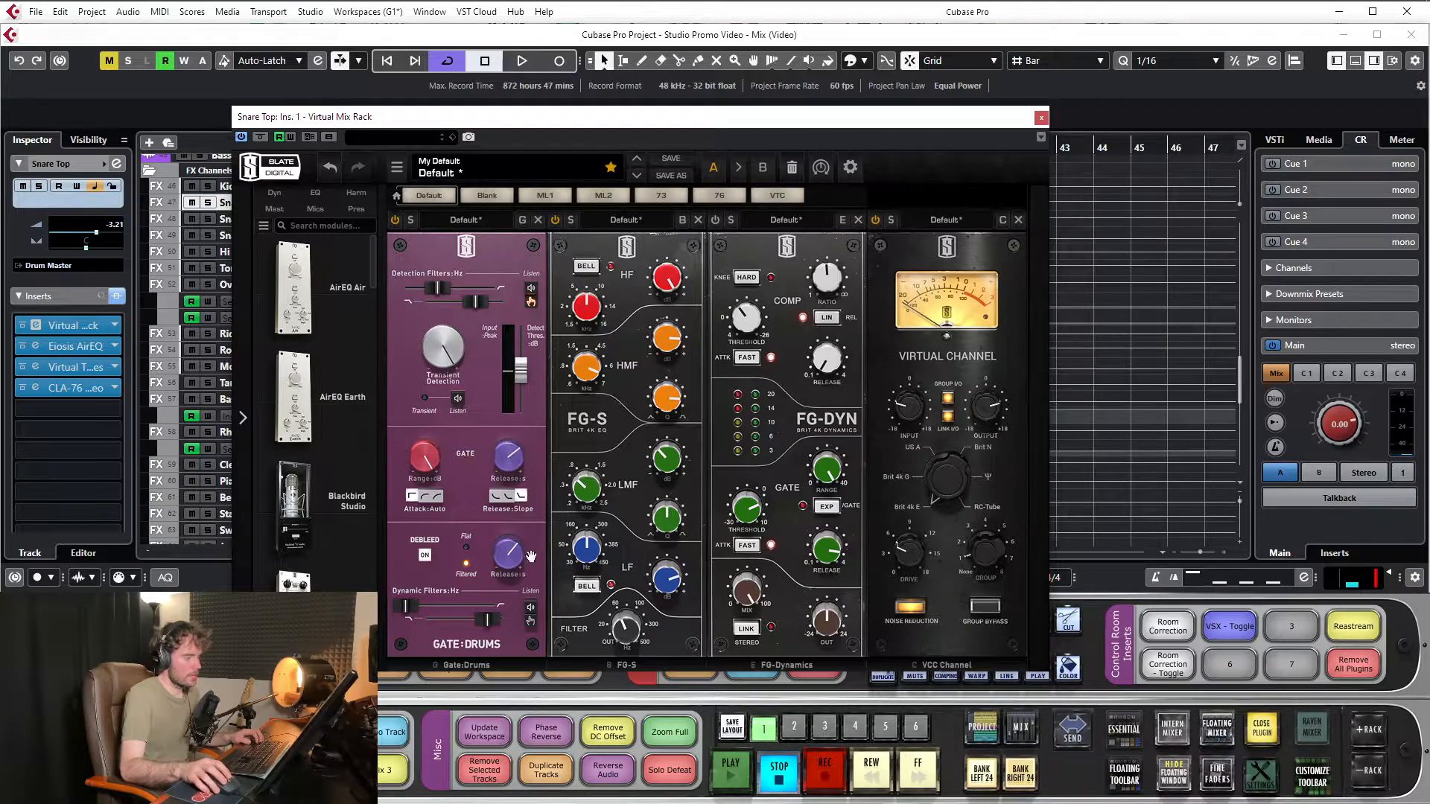
click(1042, 118)
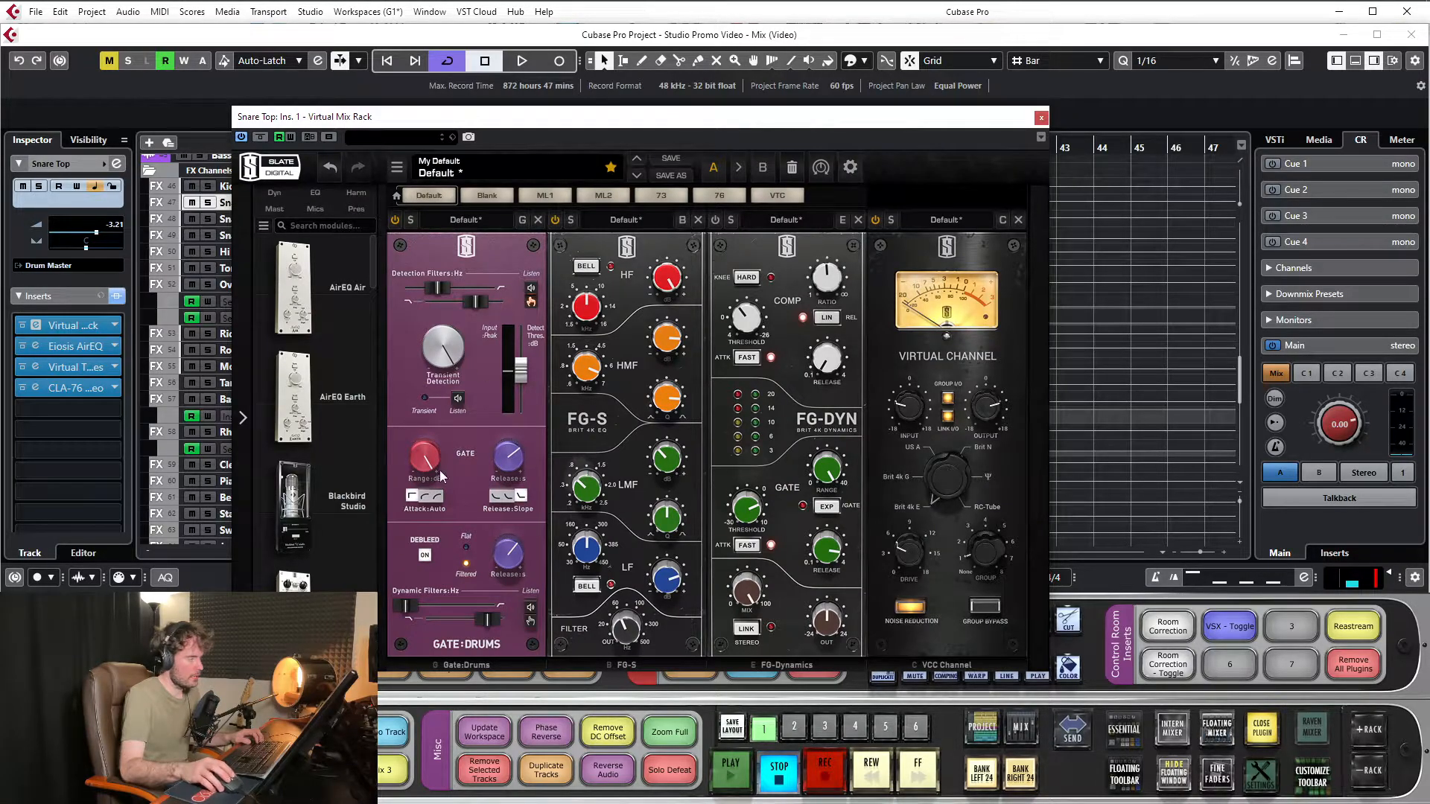
drag(991, 409, 996, 420)
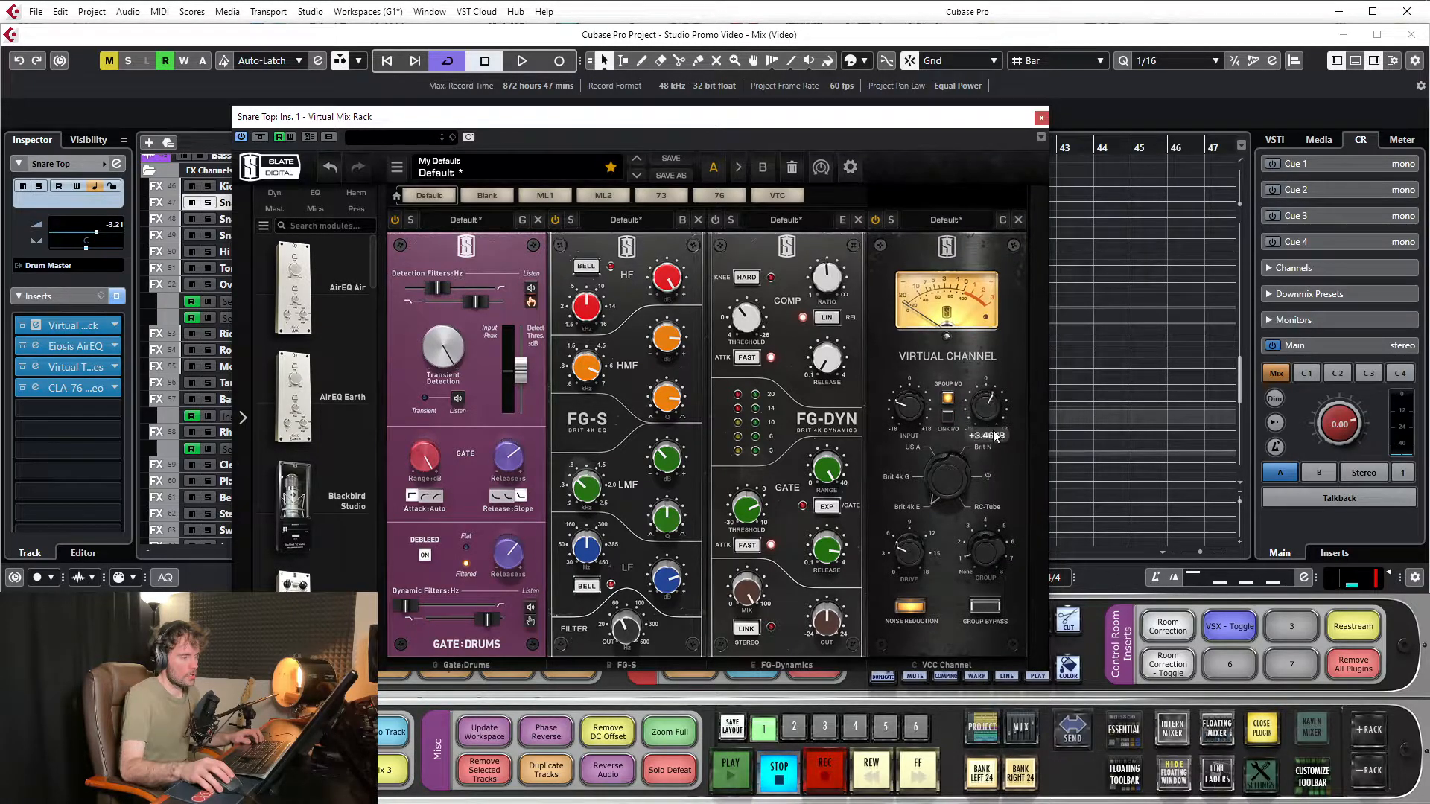
click(1041, 117)
Review the Eiosis AirEQ in the Snare Top channel's second insert and close it
click(75, 346)
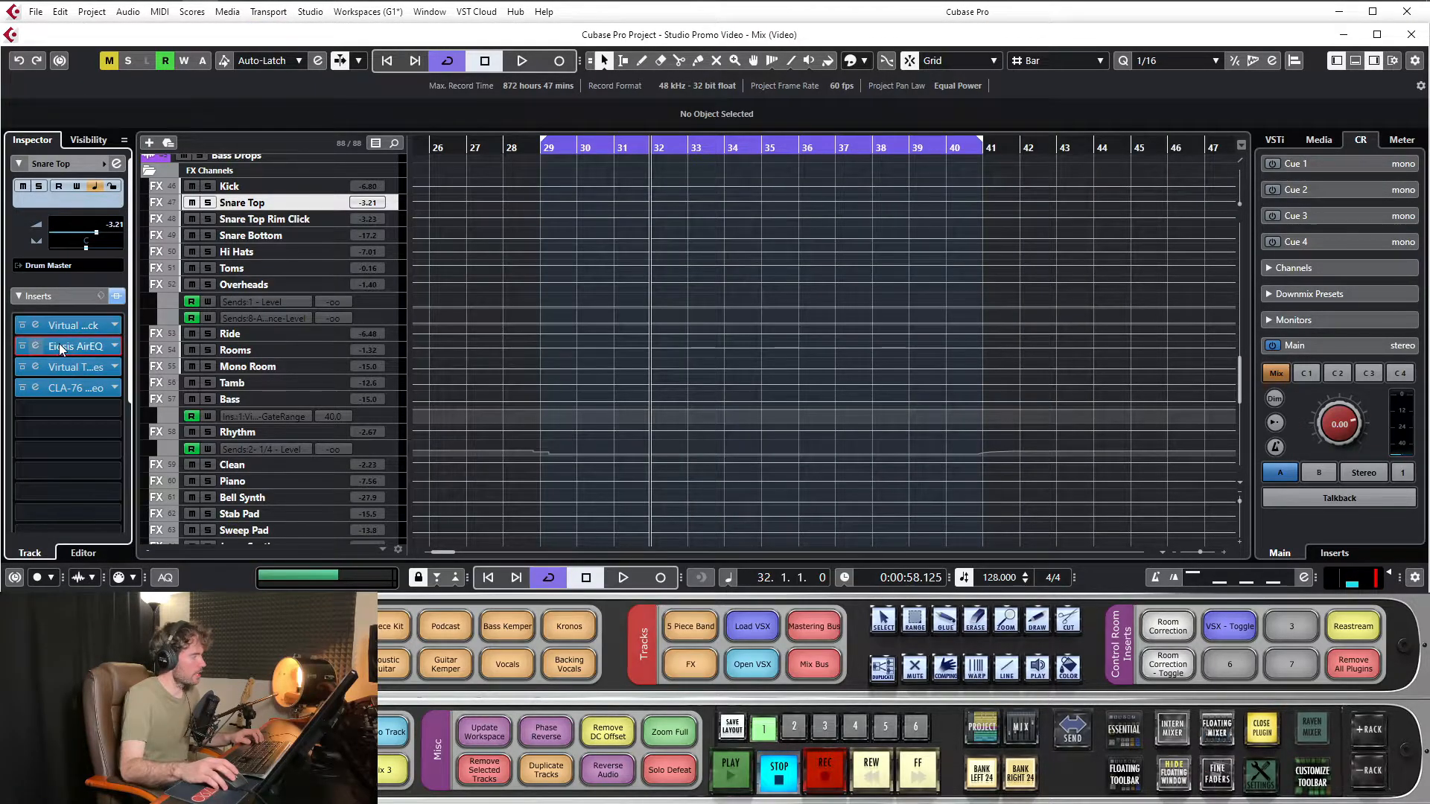
drag(842, 121, 827, 113)
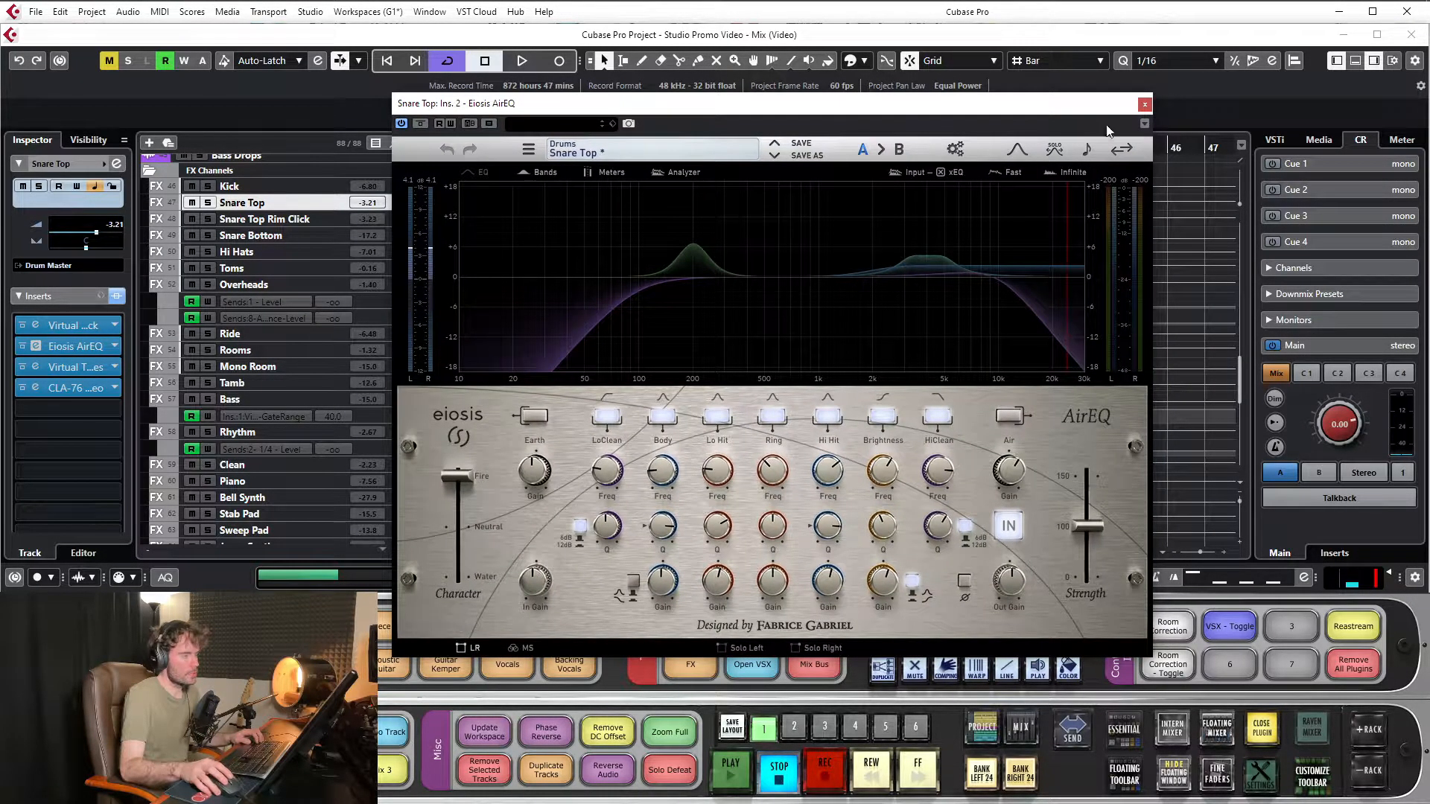
click(1145, 105)
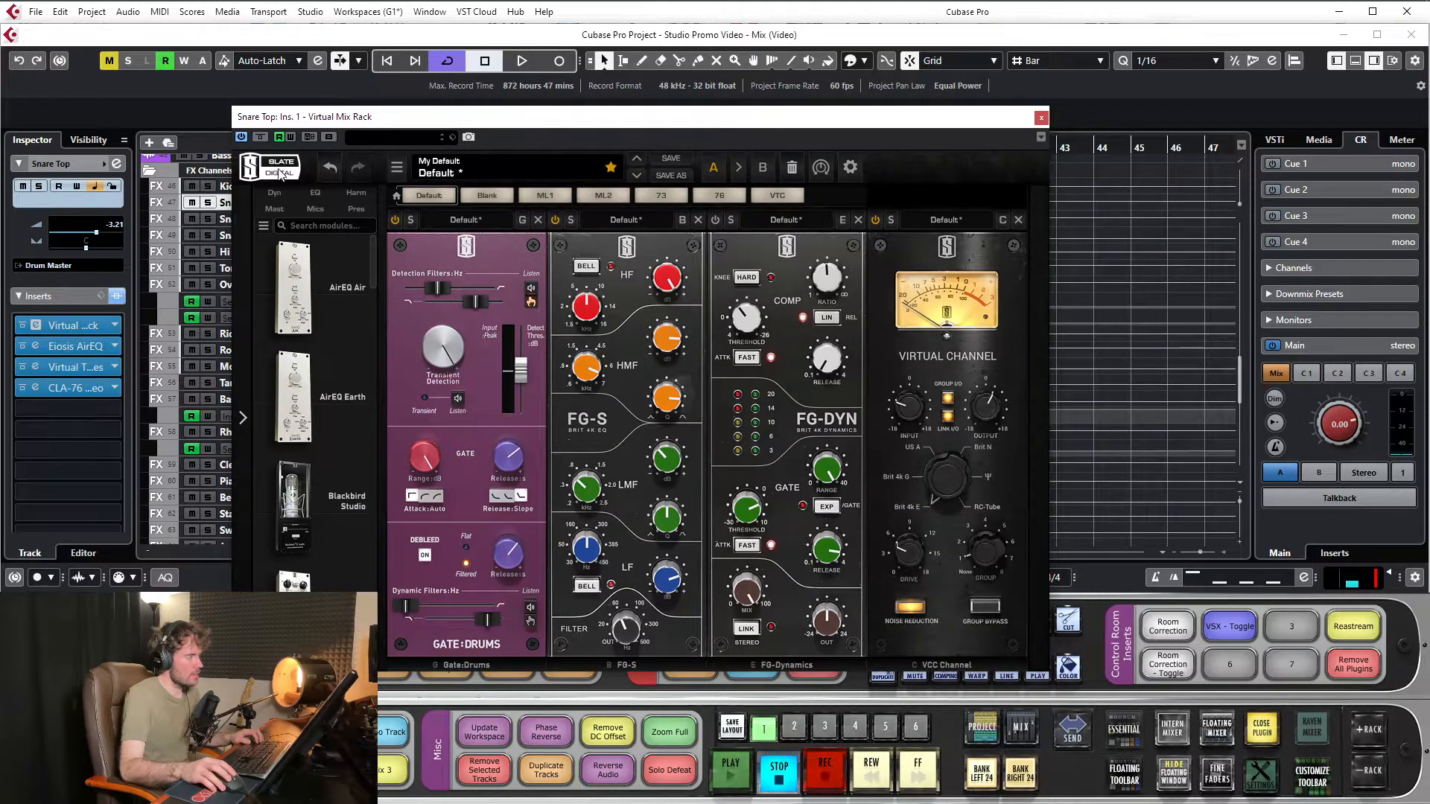
Close the Snare Top rack, select the Mix Bus channel and check its peak level on the fader meter during playback
click(1041, 118)
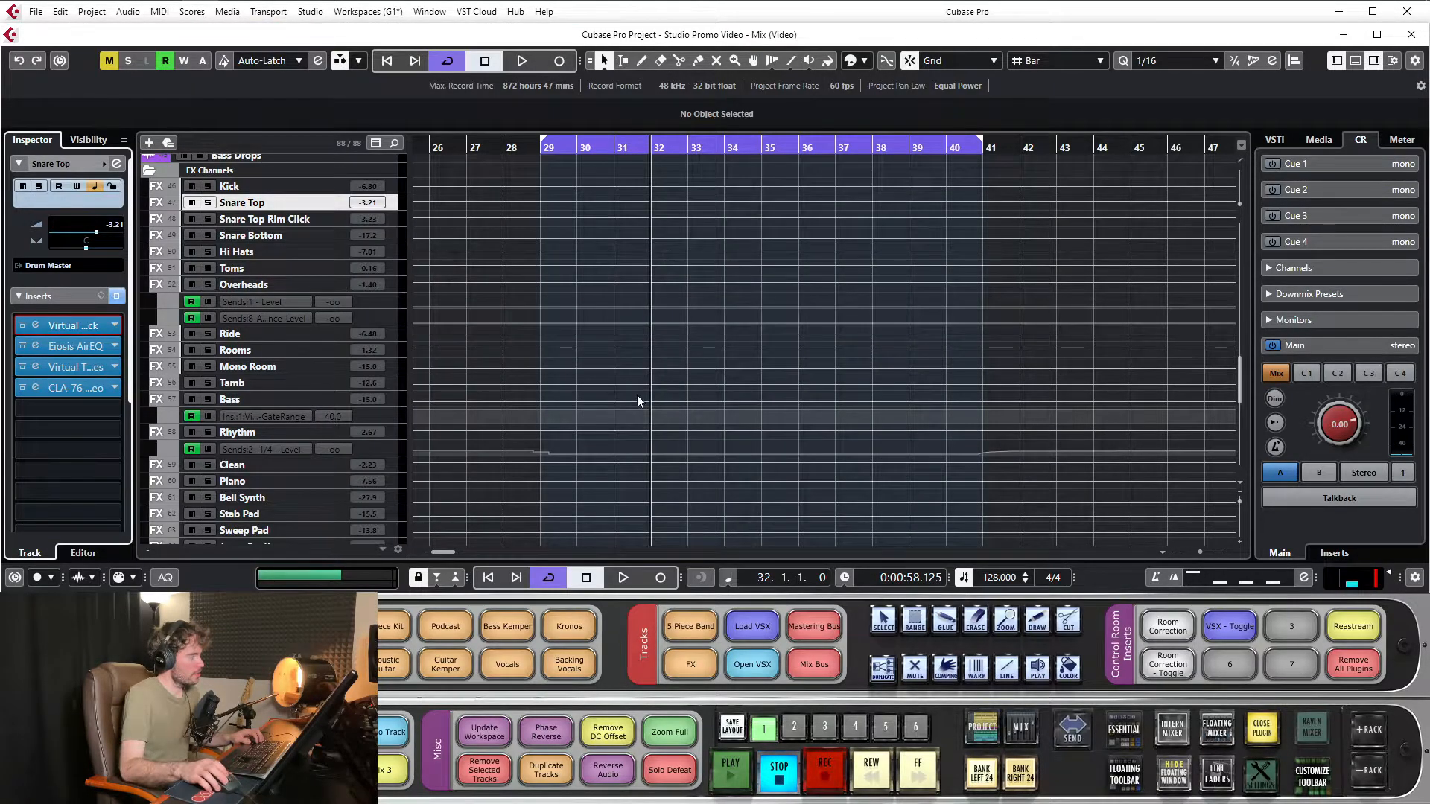
scroll(625, 384, down, 5)
click(257, 506)
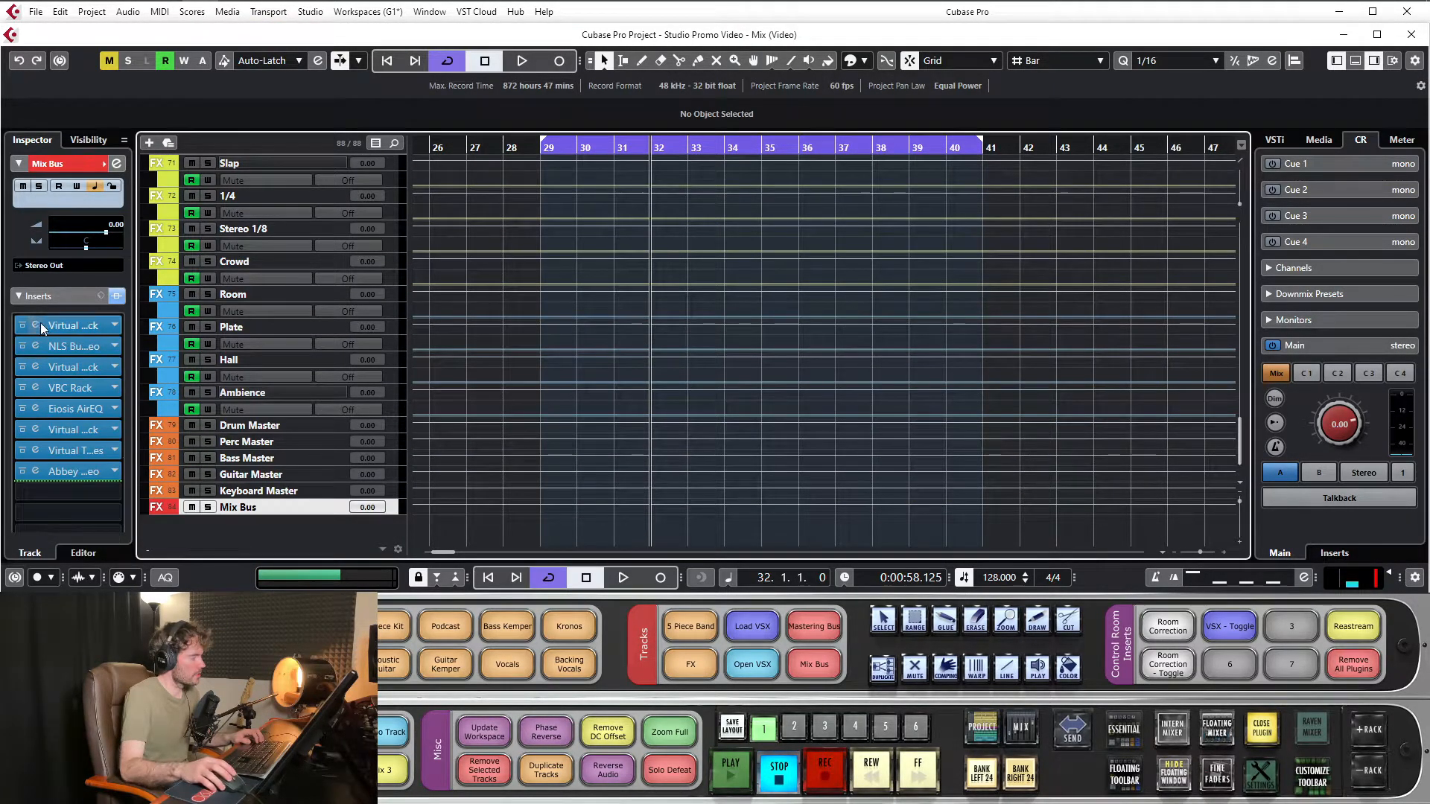
click(67, 299)
click(79, 285)
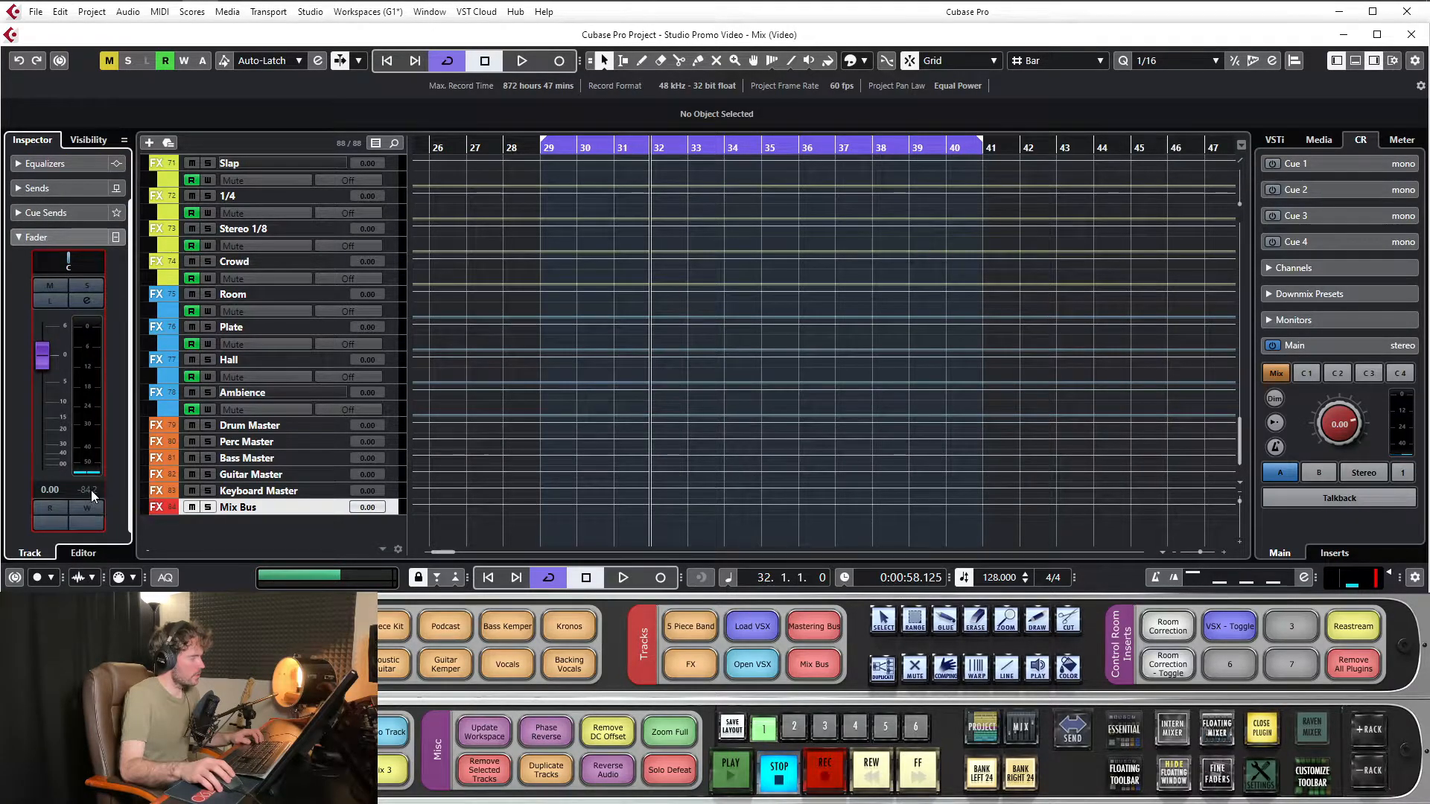
key(space)
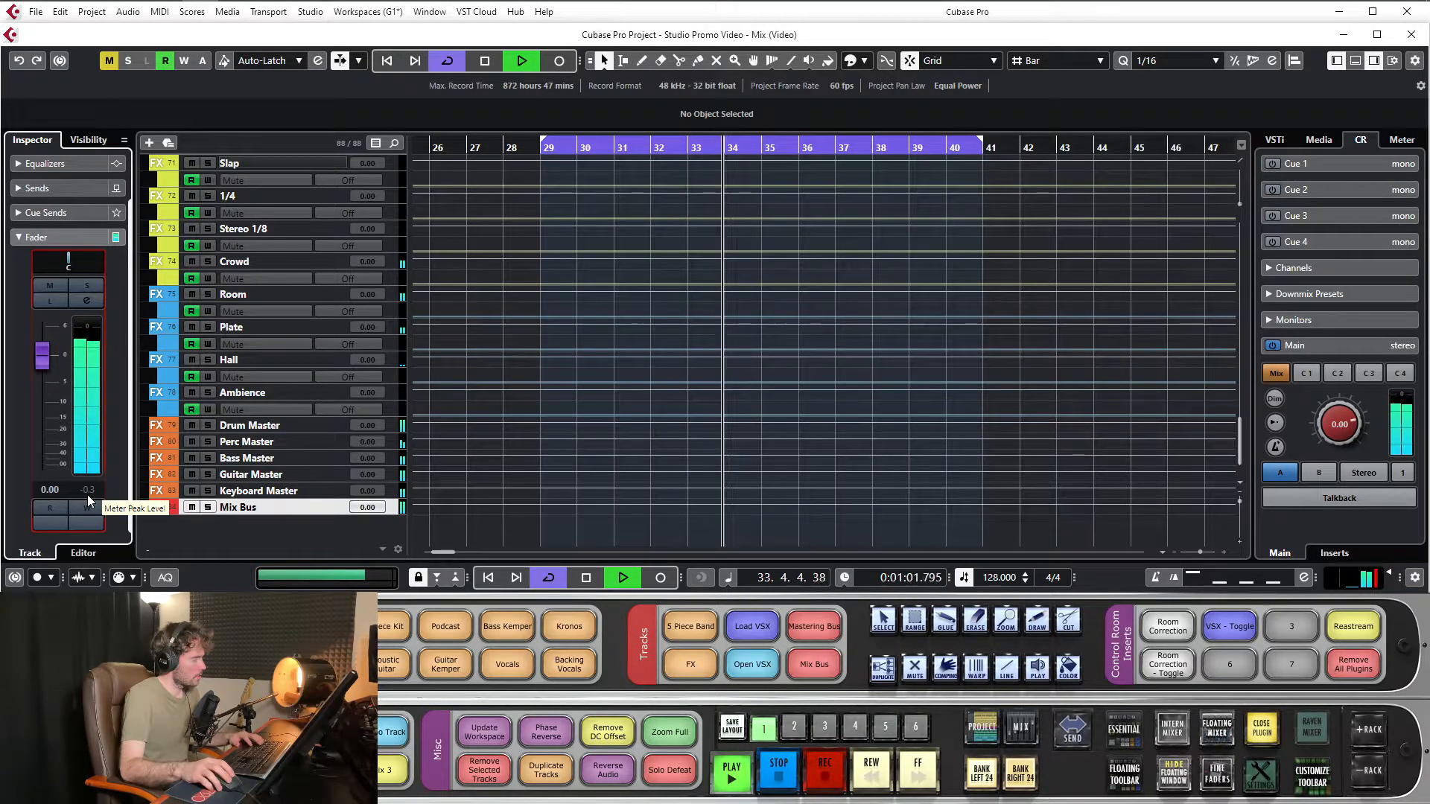
key(space)
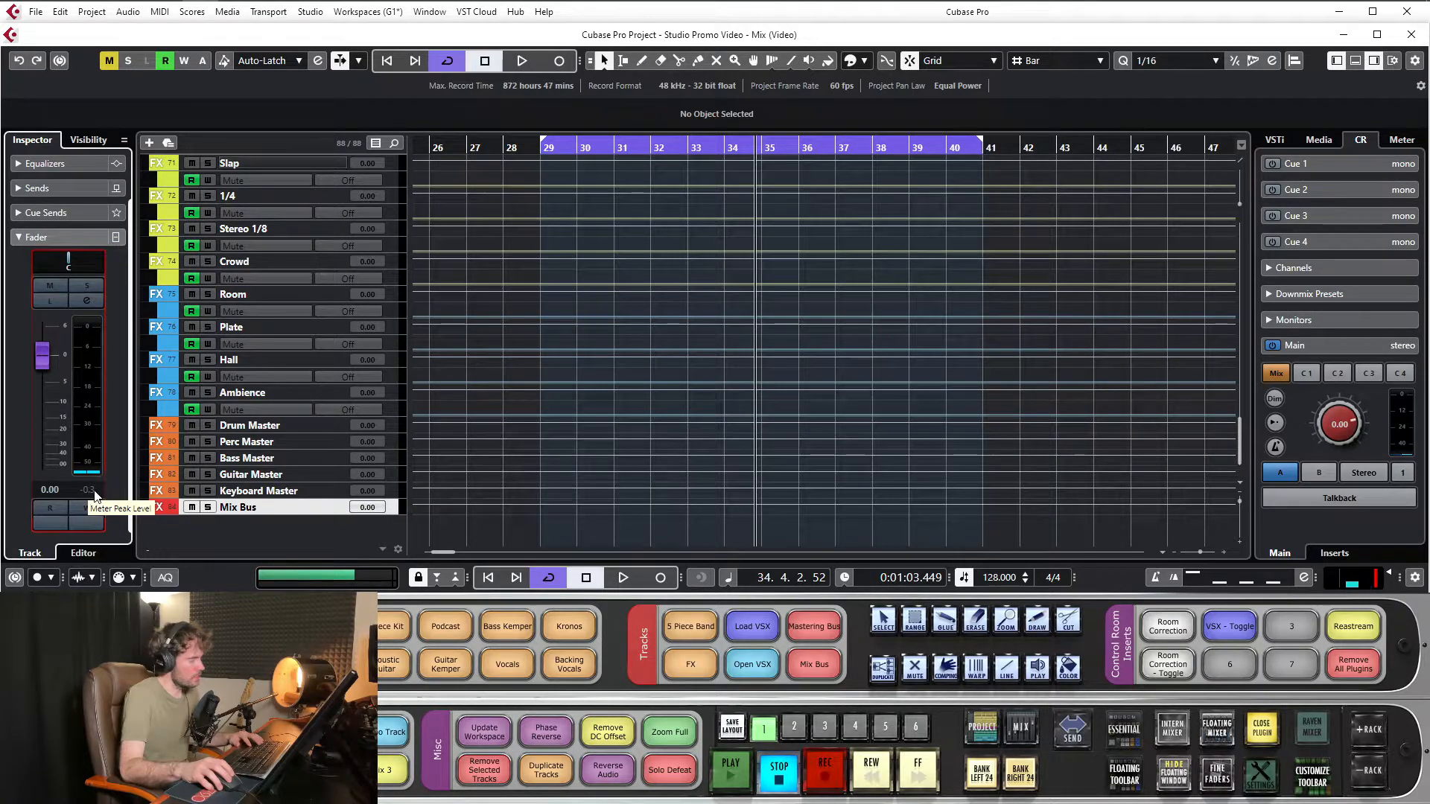
Lower the Mix Bus fader to -1.27 dB and reset it to 0 dB
drag(43, 364, 46, 365)
scroll(38, 373, down, 1)
drag(46, 363, 48, 370)
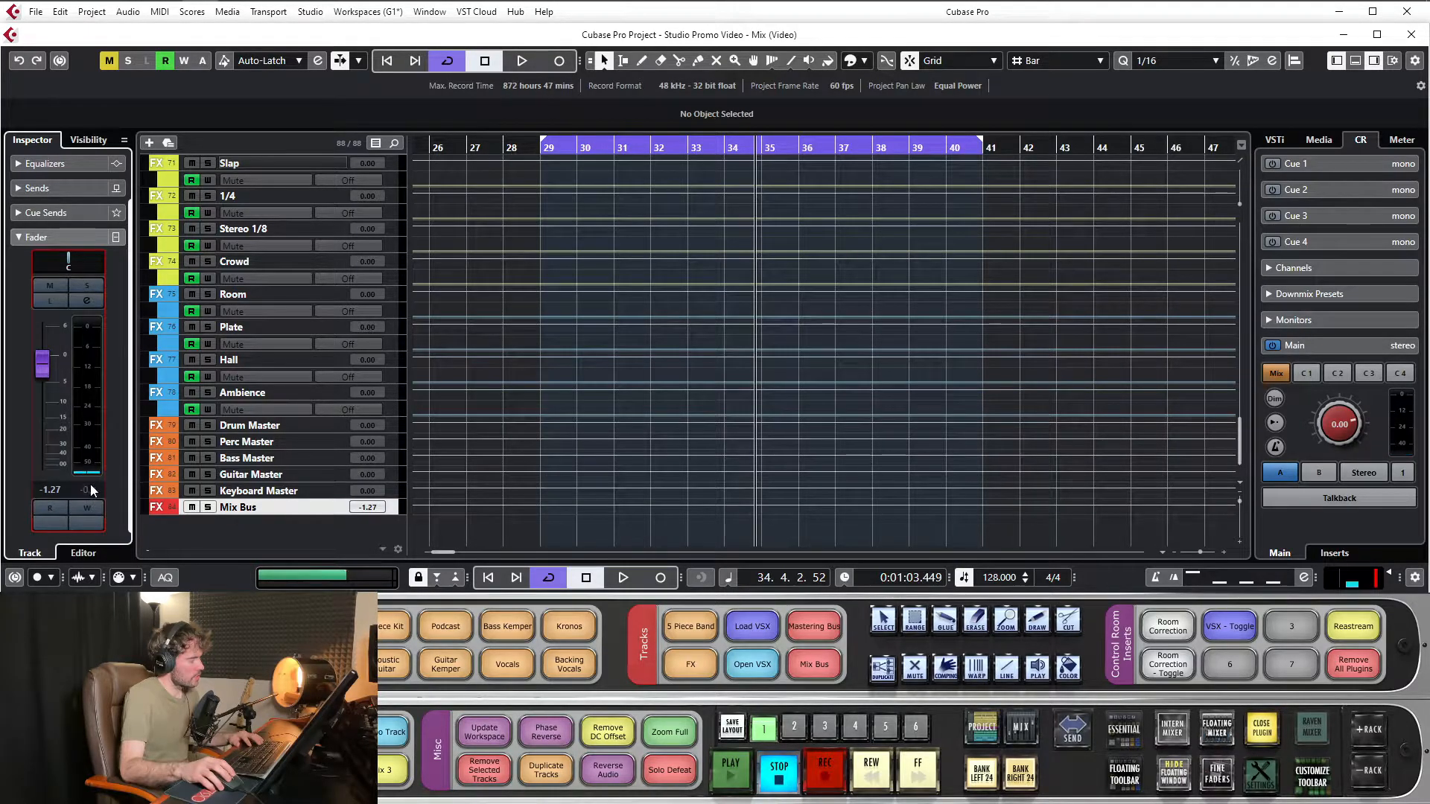
click(47, 490)
text(0)
key(Return)
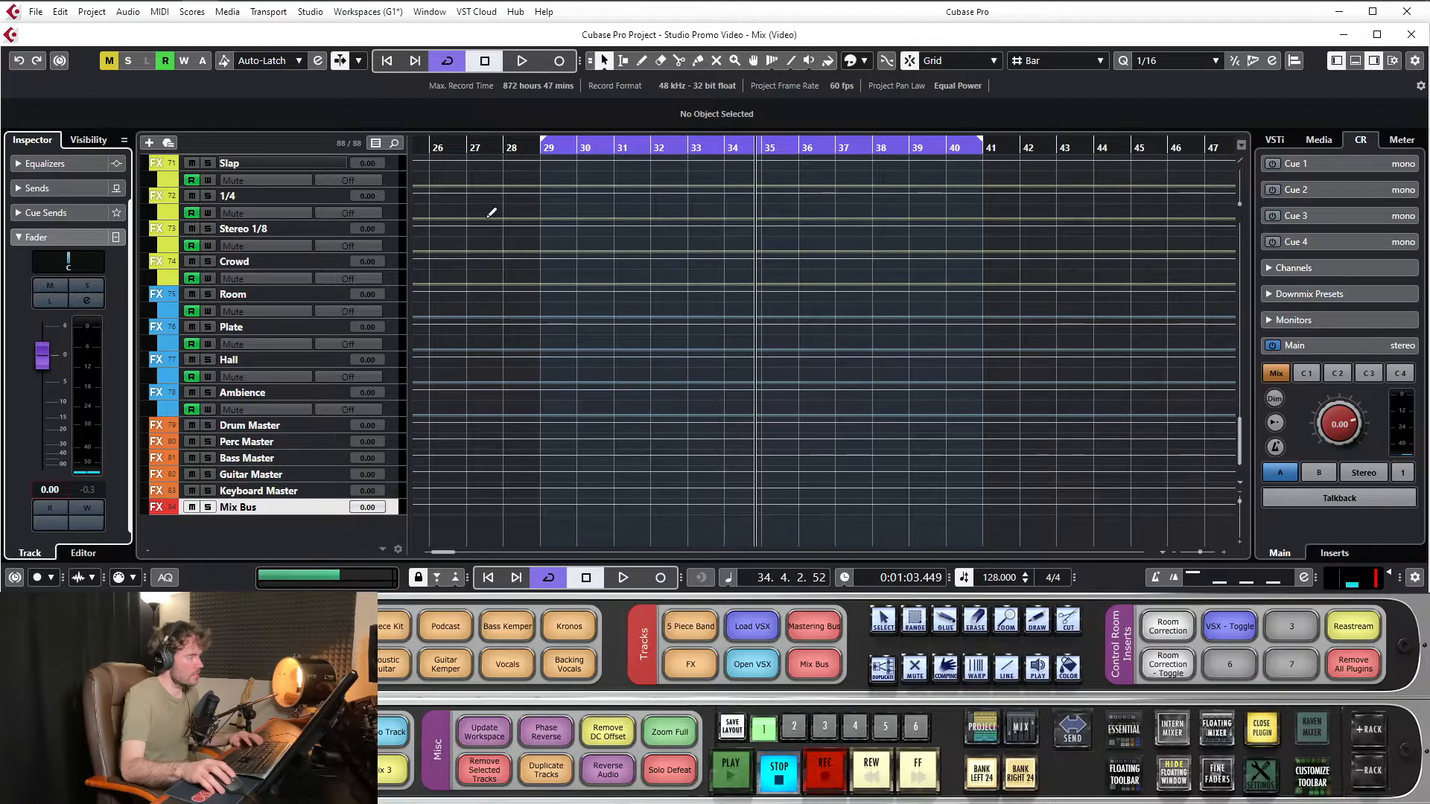
Show the timeline from bar 1 to beyond bar 129 and browse the FX channel tracks
key(F3)
key(g)
key(g)
key(g)
key(shift+h)
scroll(529, 254, up, 10)
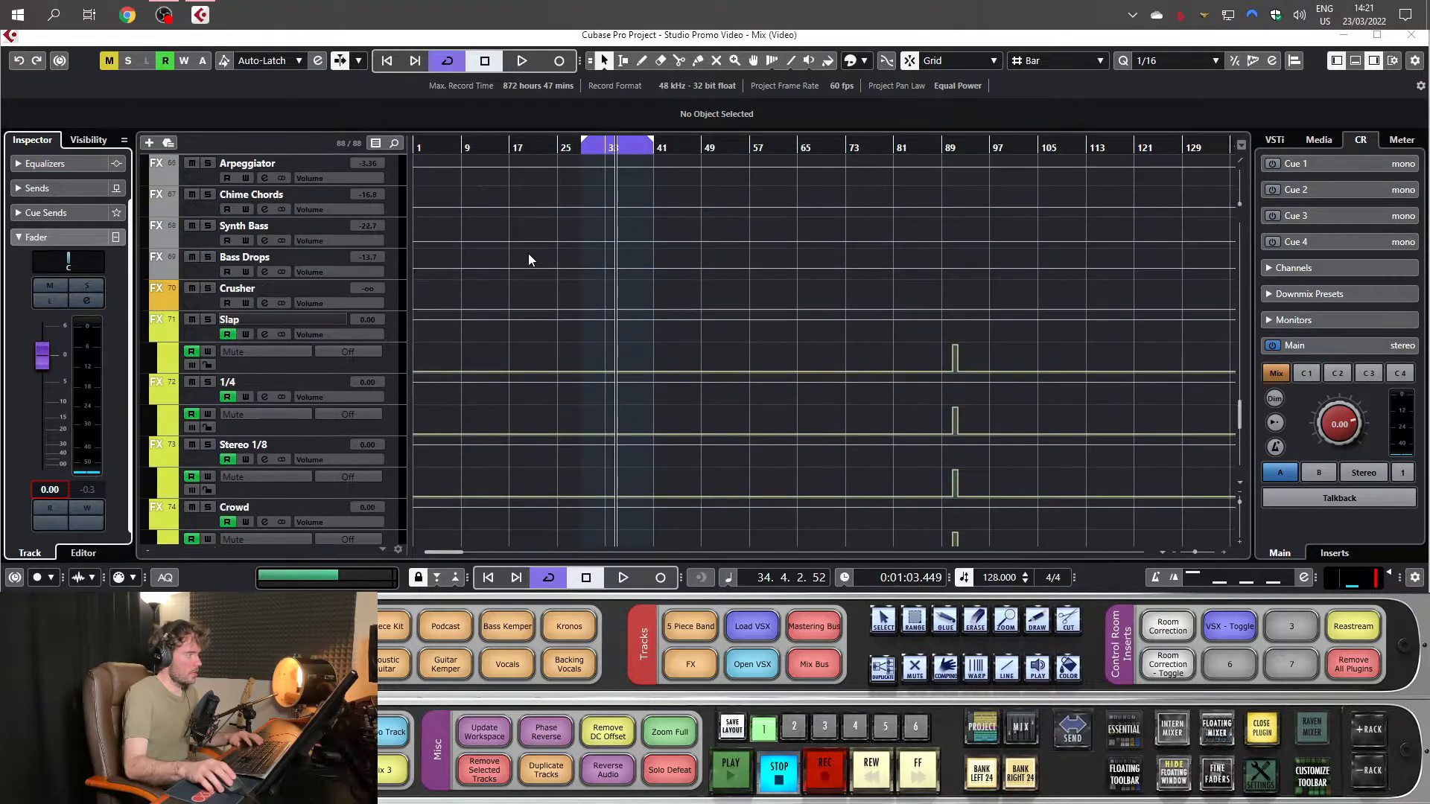
click(659, 216)
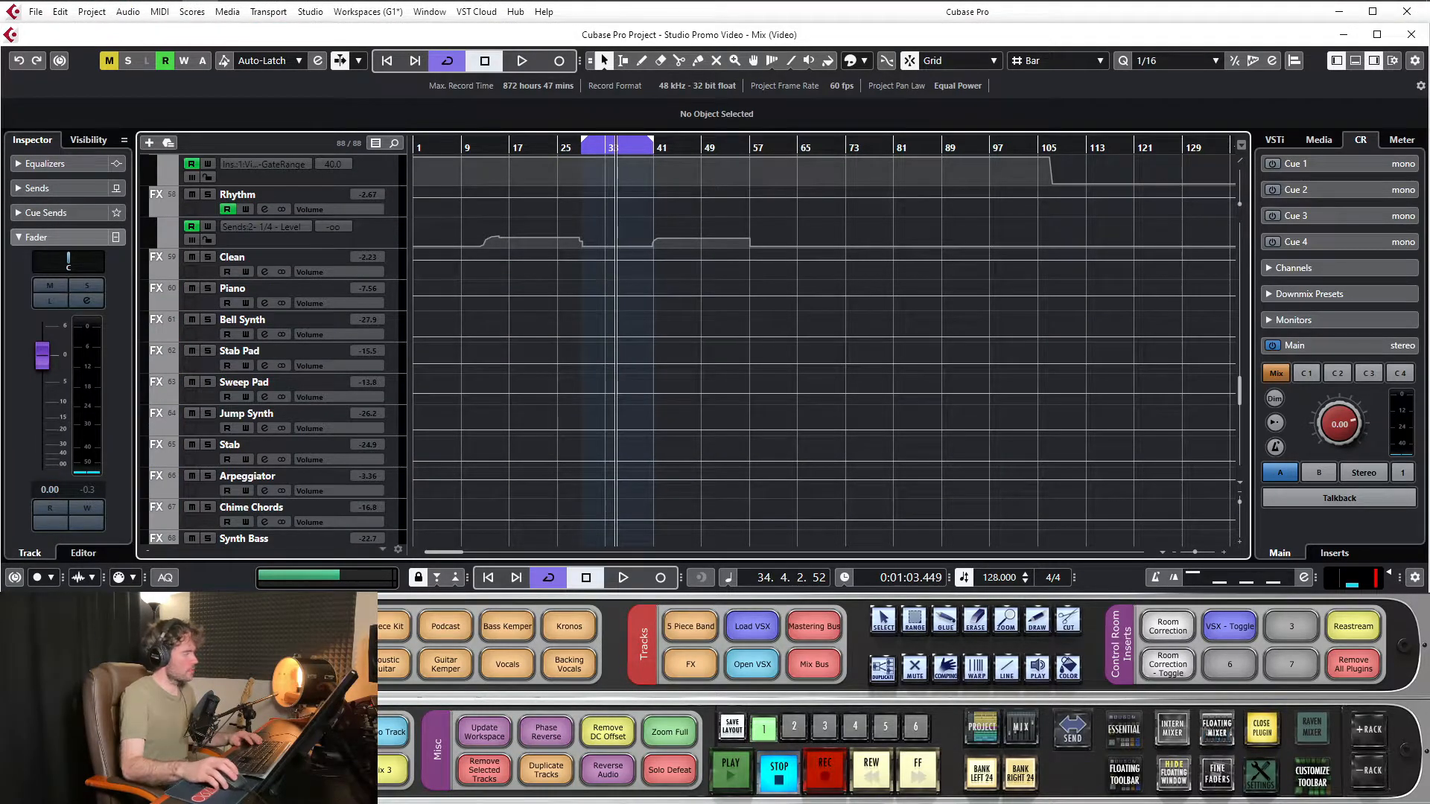
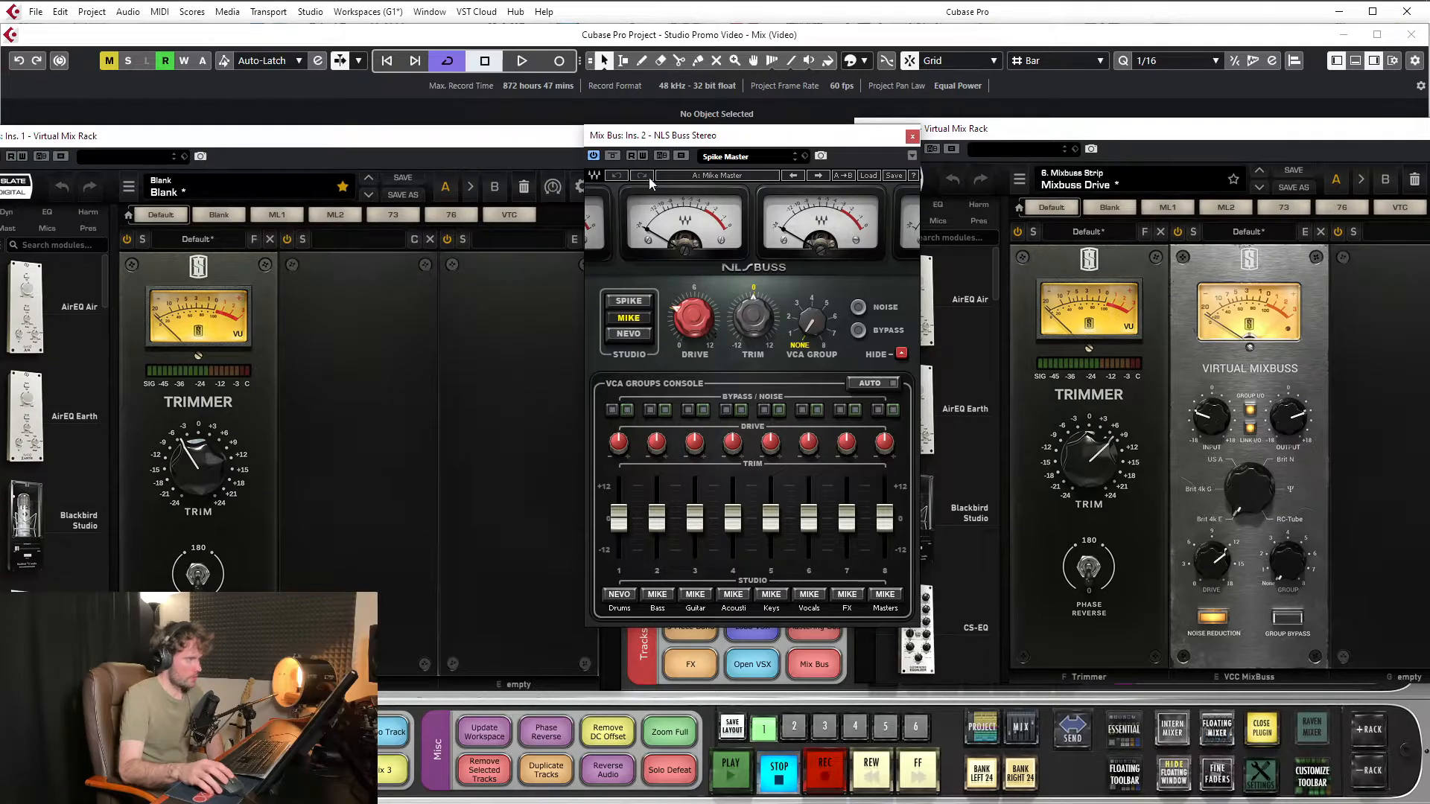
Arrange the Mix Bus's first three insert windows side by side and inspect the third-insert Trimmer
drag(498, 142, 728, 212)
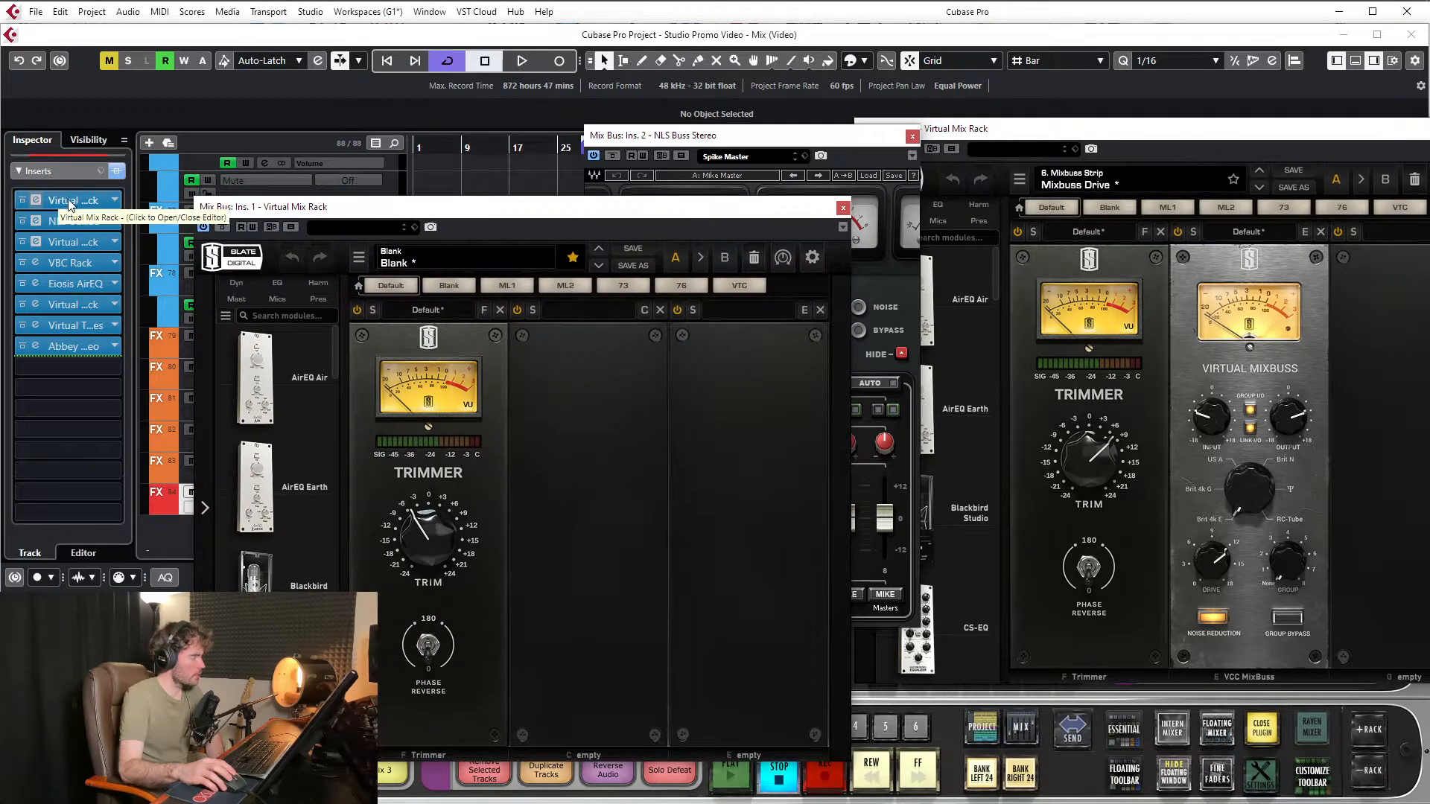
drag(328, 208, 330, 165)
mouse_move(453, 329)
mouse_down()
mouse_move(433, 346)
mouse_move(447, 335)
mouse_up()
drag(596, 163, 367, 142)
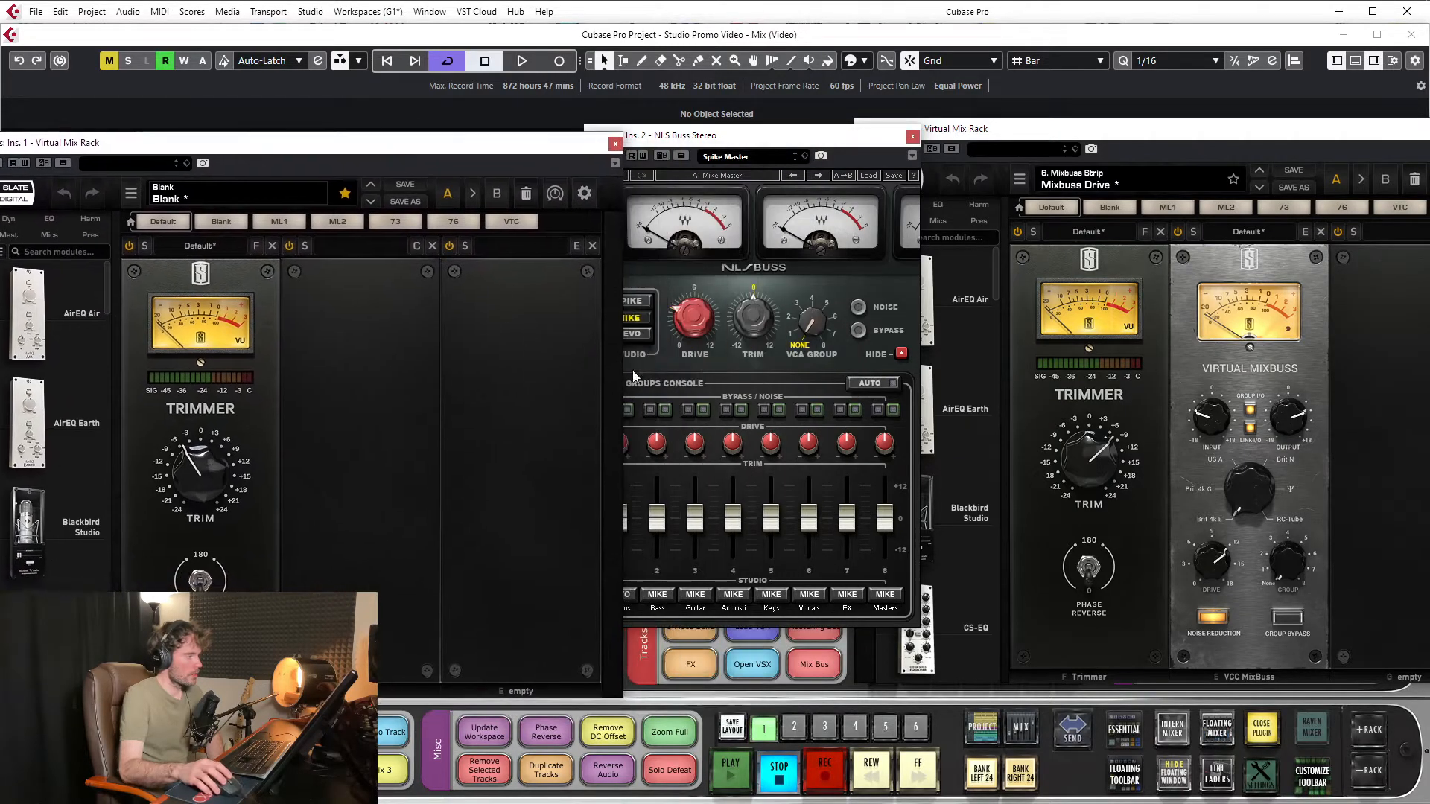
click(984, 131)
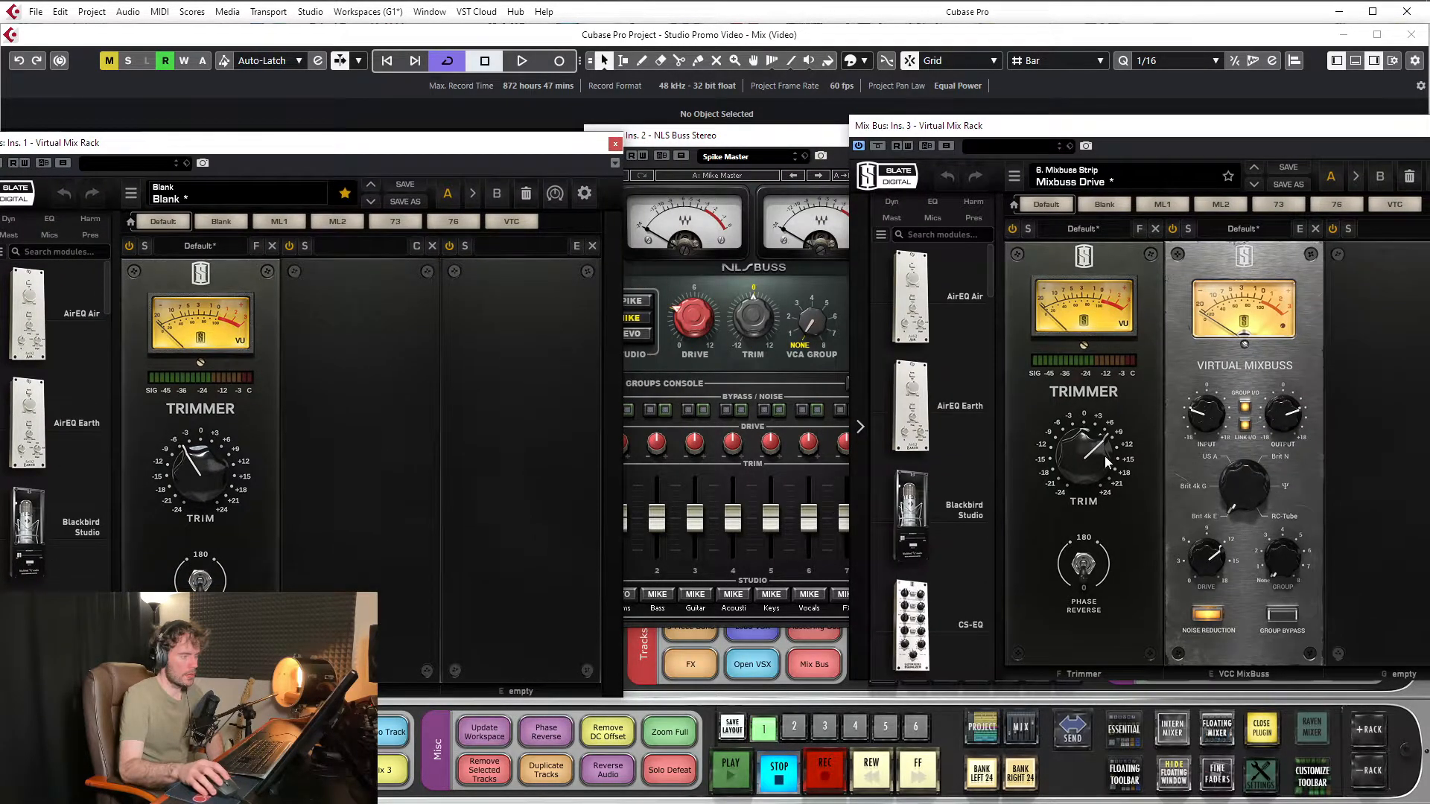
drag(1105, 339, 1093, 380)
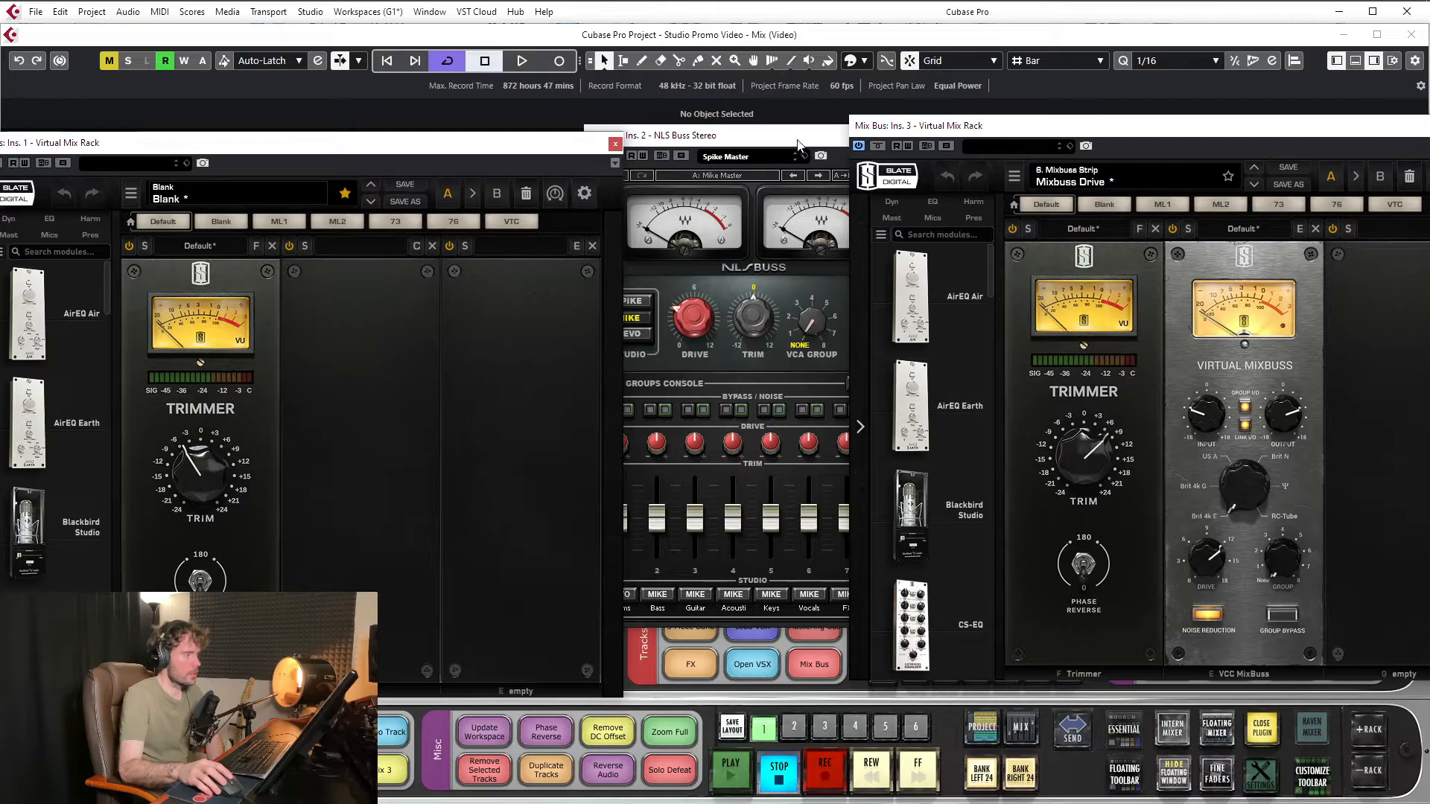
Compare the Mix Bus's first-insert Trimmer, NLS Buss and third-insert Trimmer settings, keeping all three plug-in windows in view
mouse_move(201, 471)
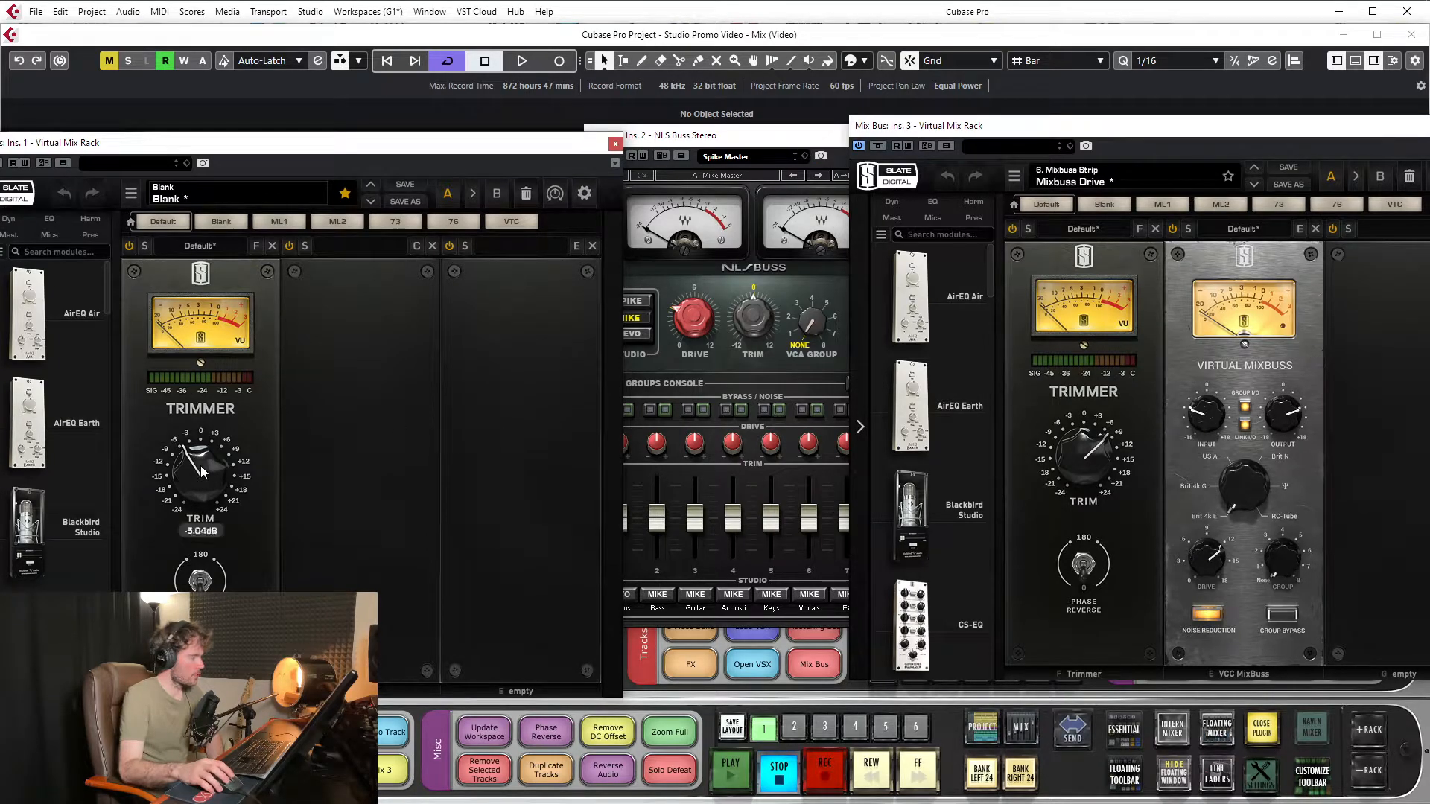
drag(758, 141, 756, 143)
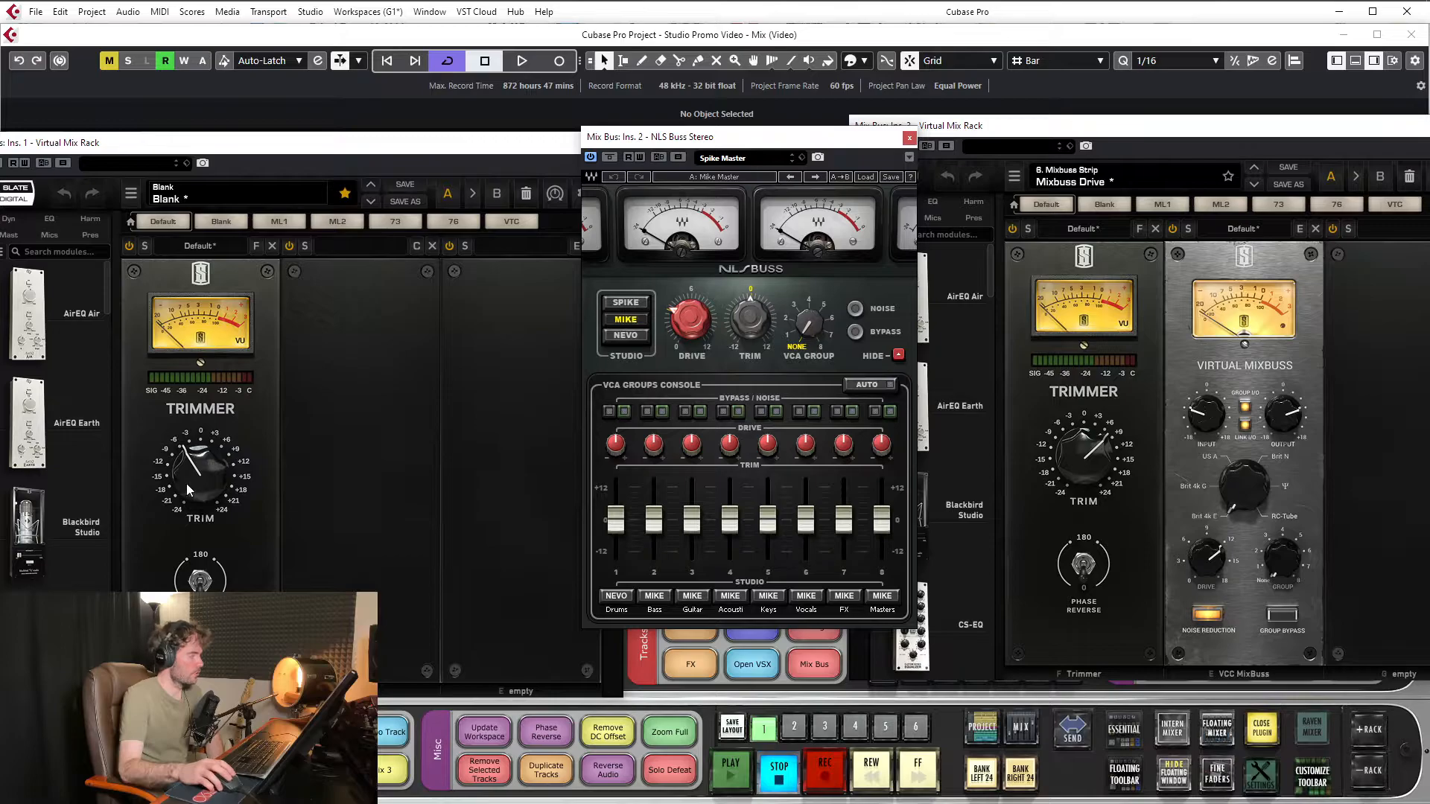
click(225, 342)
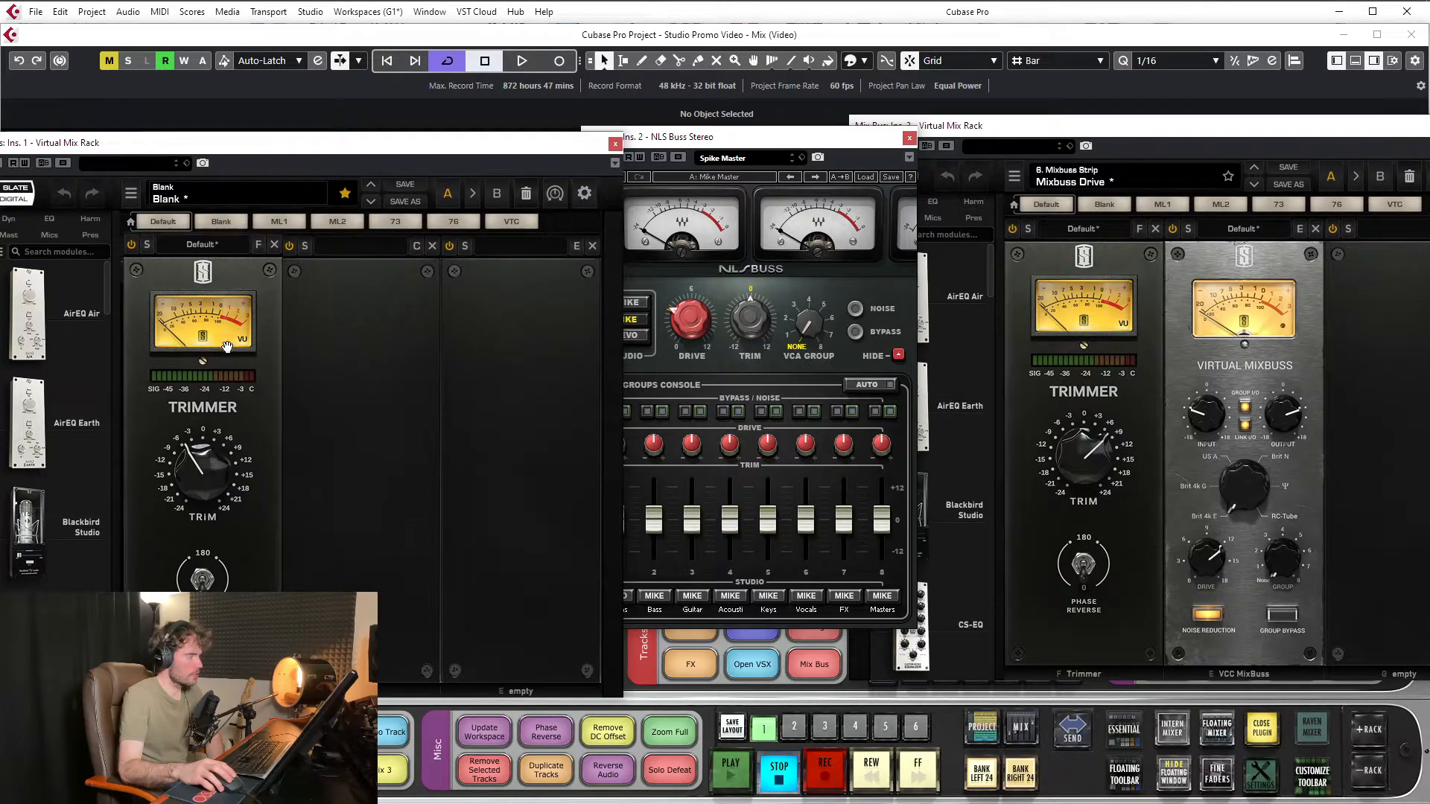
drag(803, 142, 805, 146)
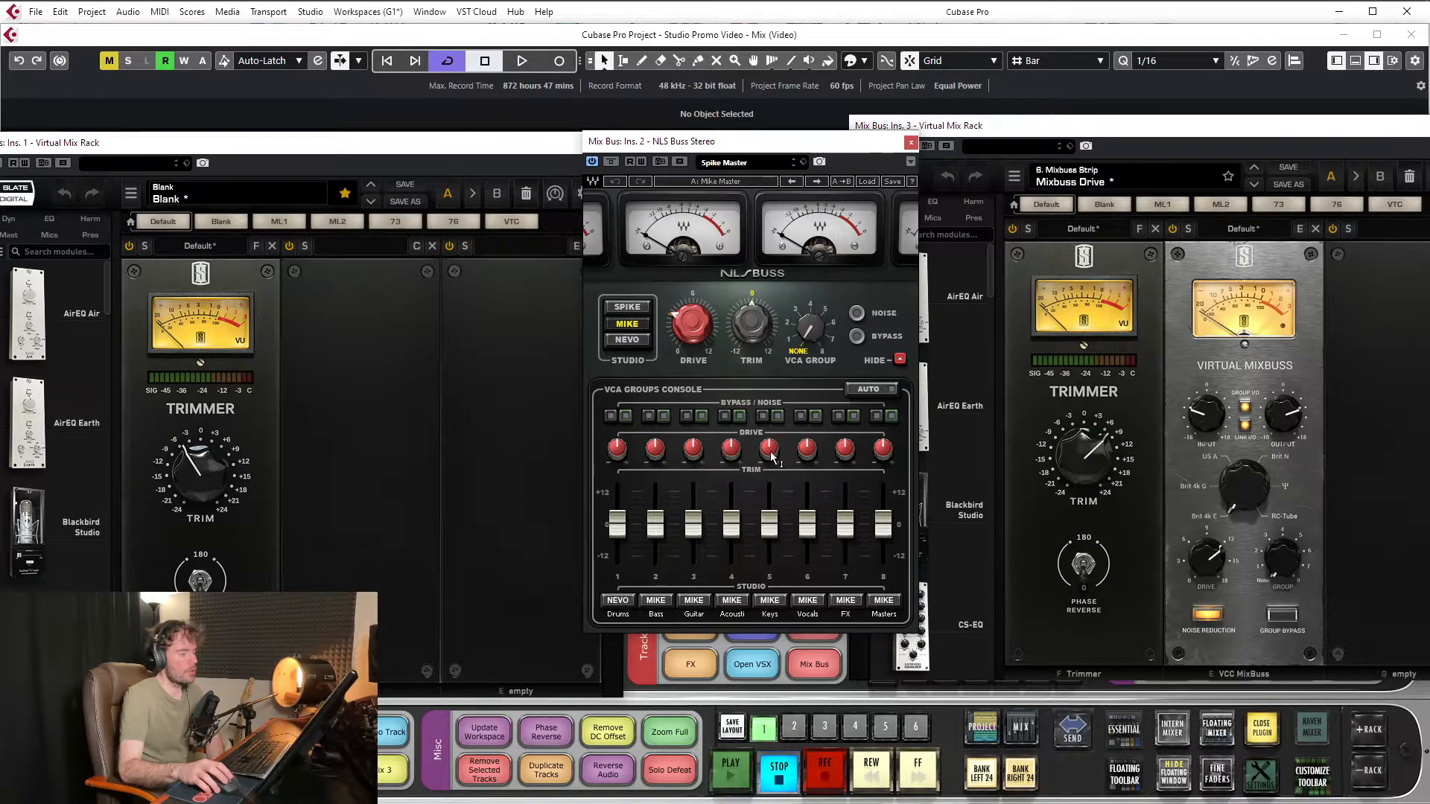
click(1088, 458)
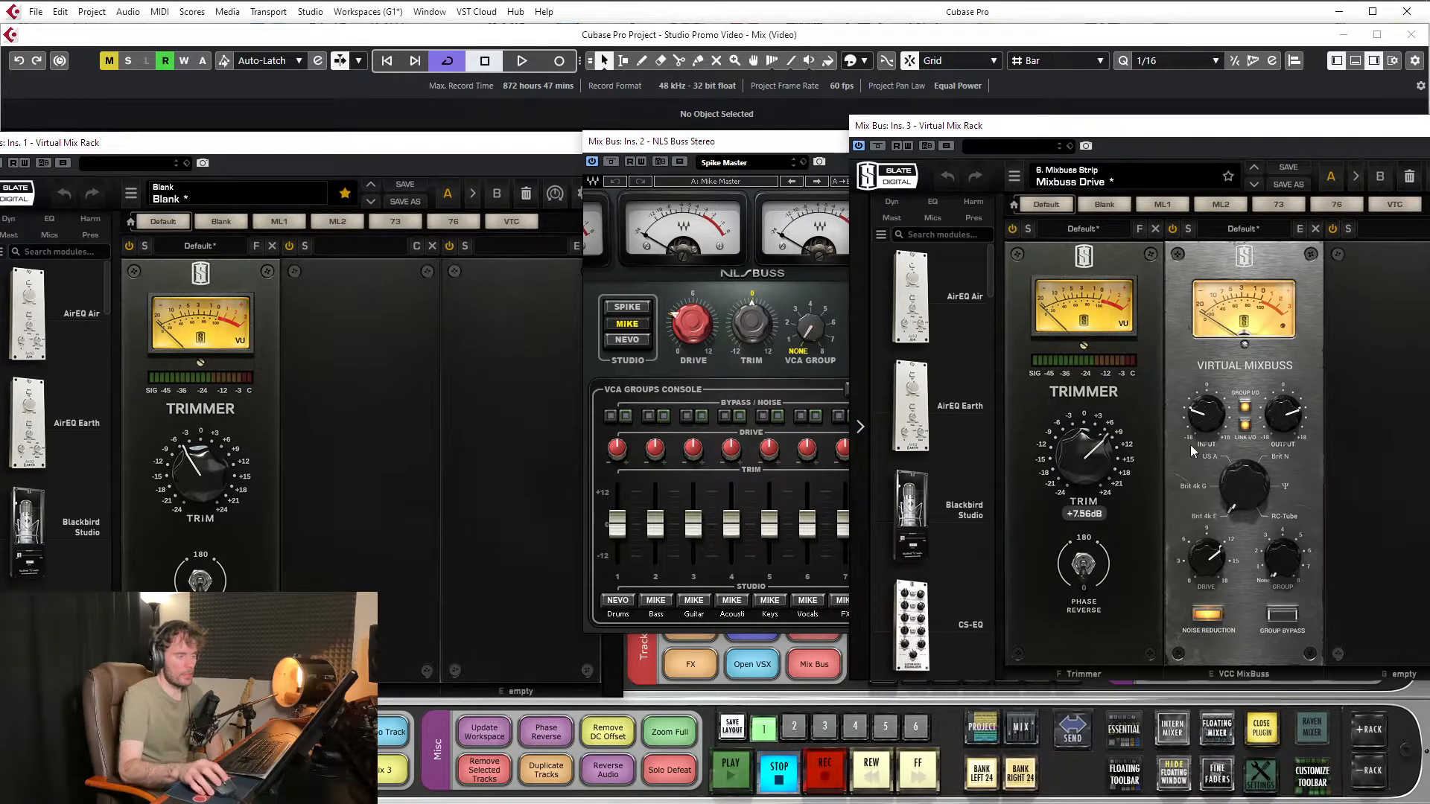
drag(1094, 132, 1106, 127)
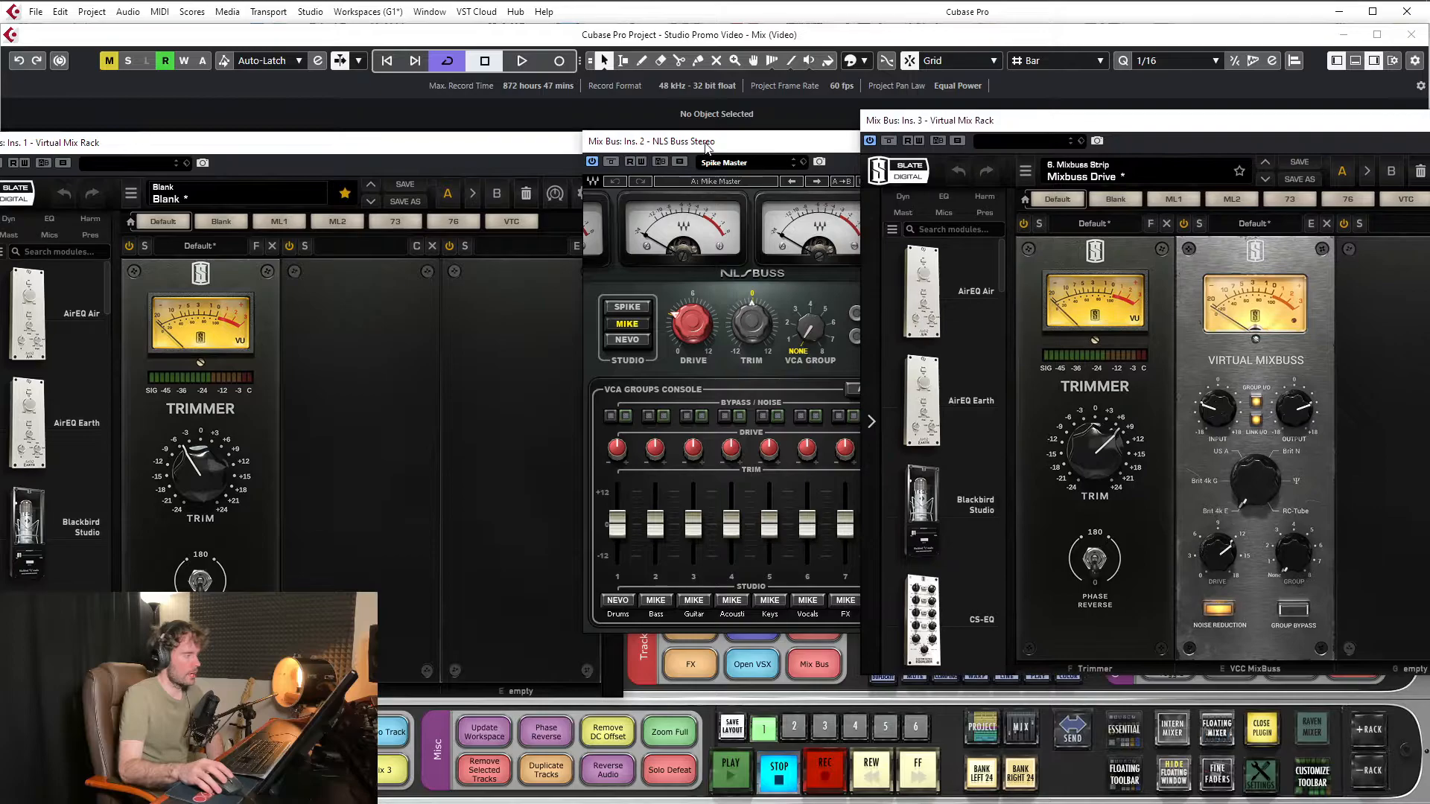
drag(683, 143, 667, 137)
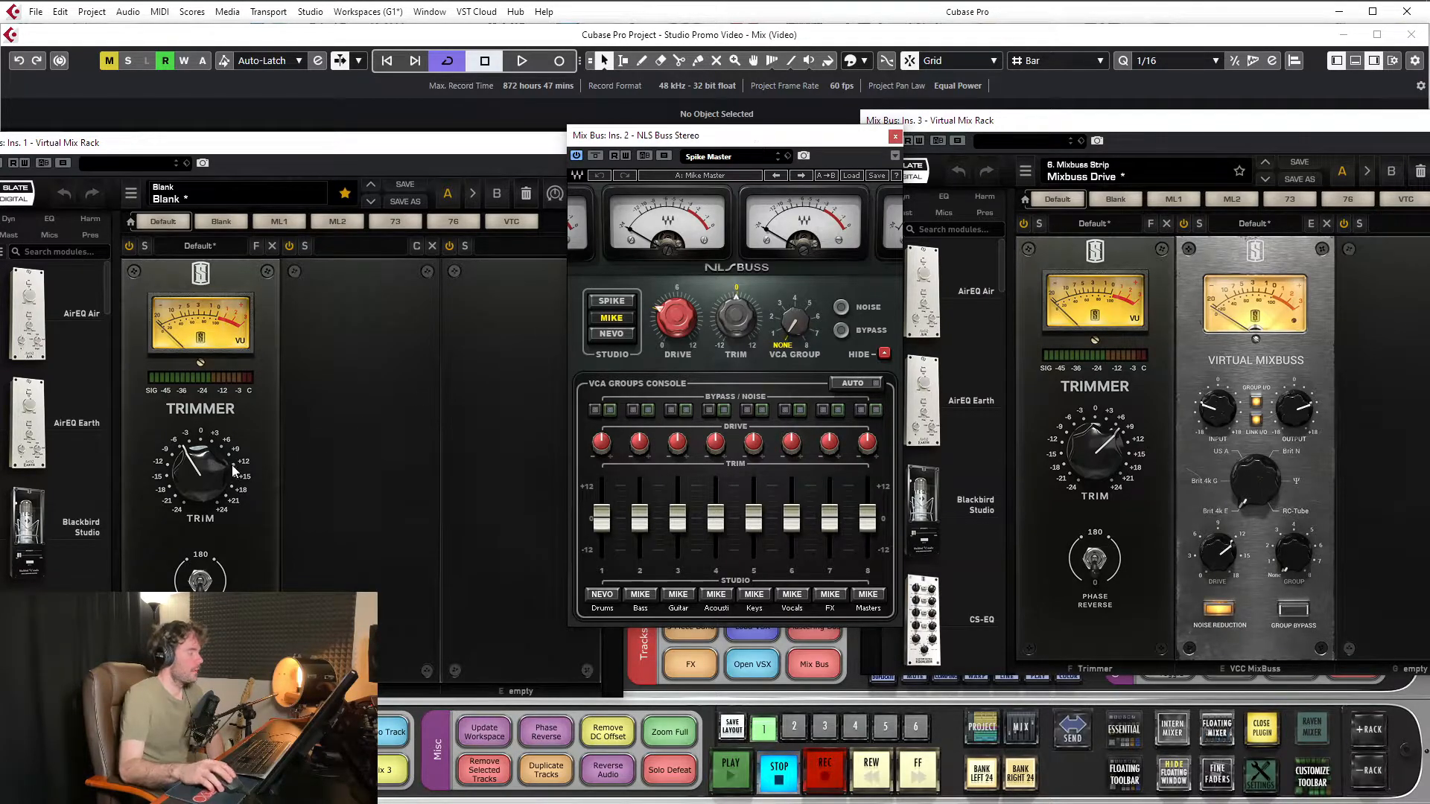
Reposition the first-insert Virtual Mix Rack and NLS Buss windows to review how the trim feeds the bus emulation
mouse_move(488, 142)
mouse_down()
mouse_move(466, 132)
mouse_move(491, 130)
mouse_up()
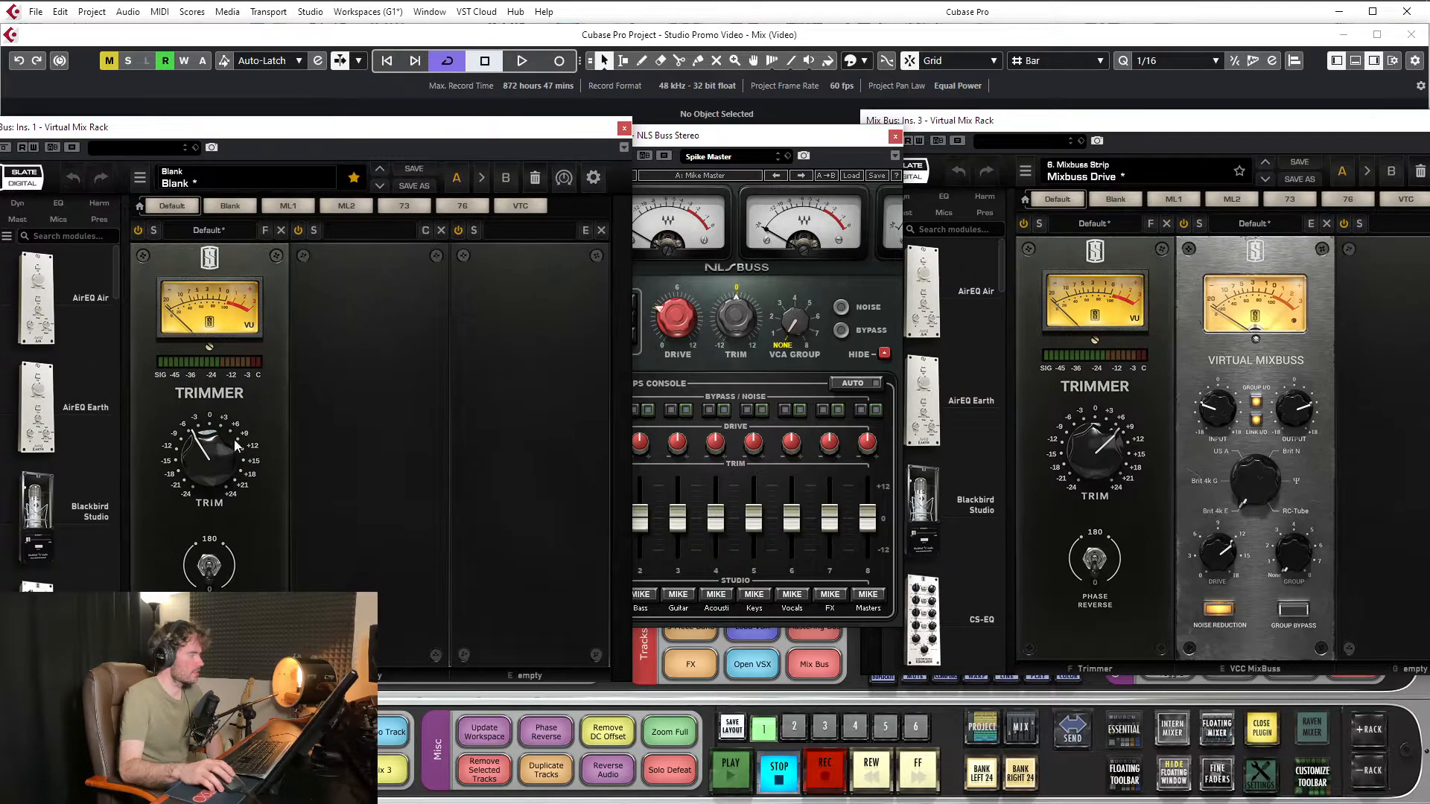
click(704, 144)
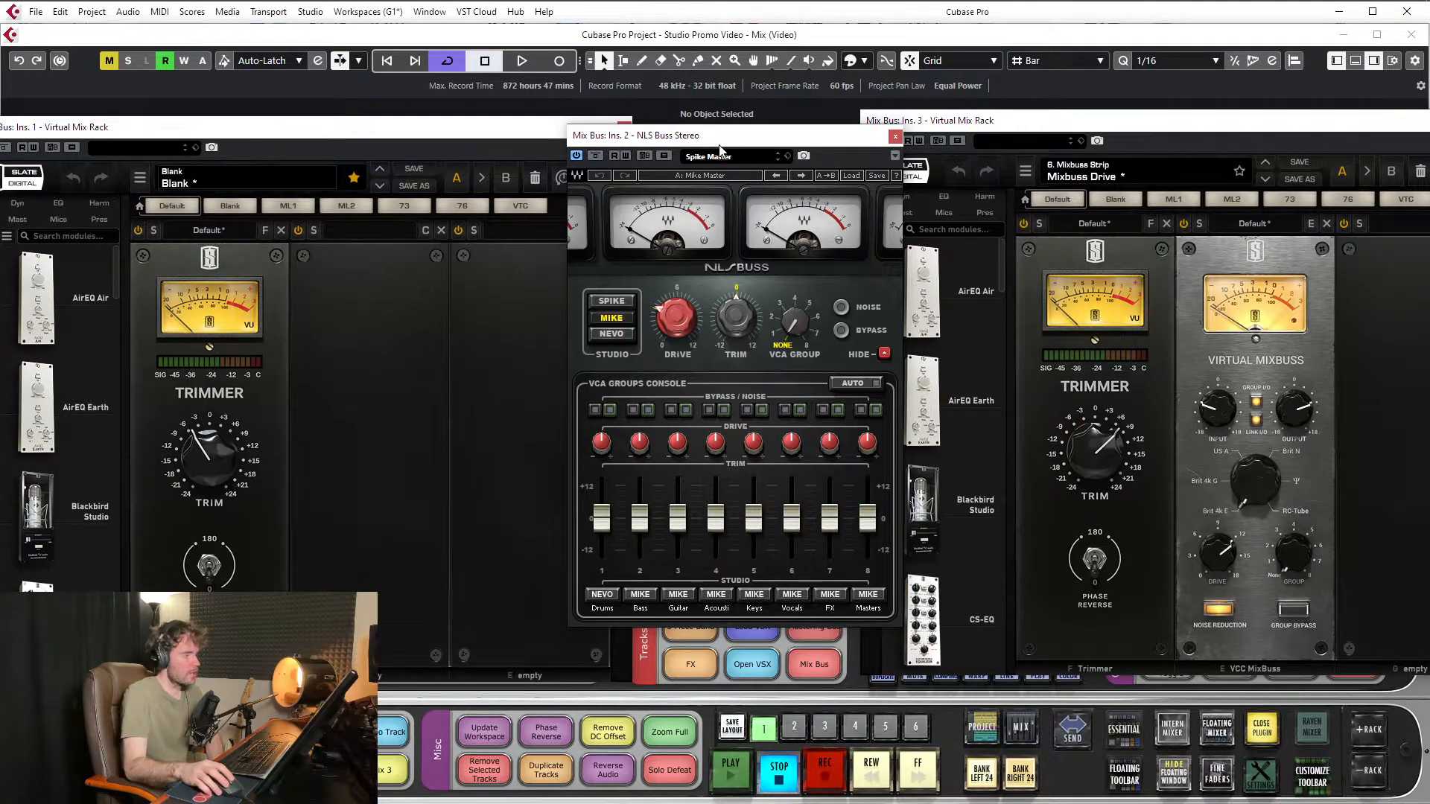
drag(725, 149, 728, 142)
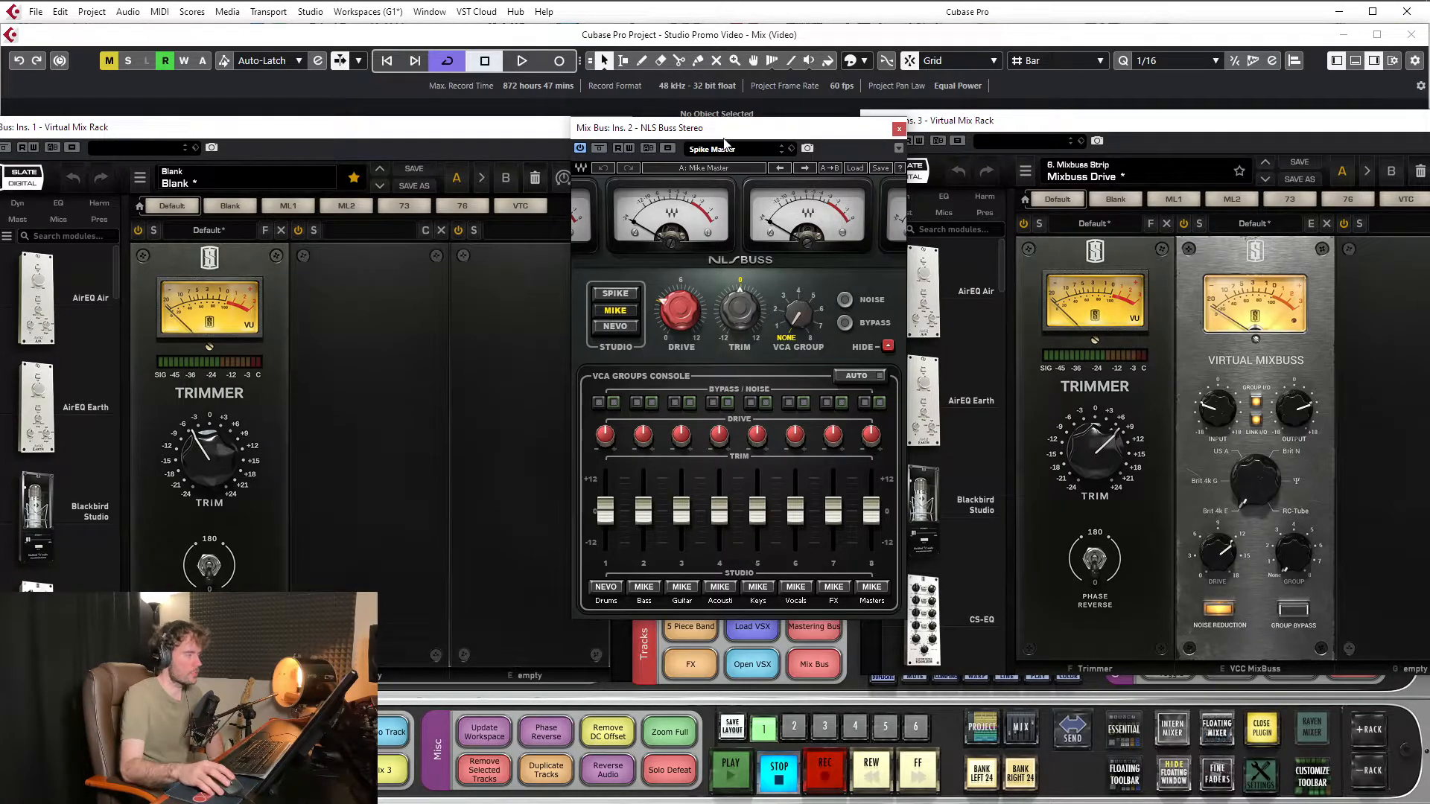
mouse_move(705, 137)
mouse_down()
mouse_move(707, 119)
mouse_move(717, 155)
mouse_up()
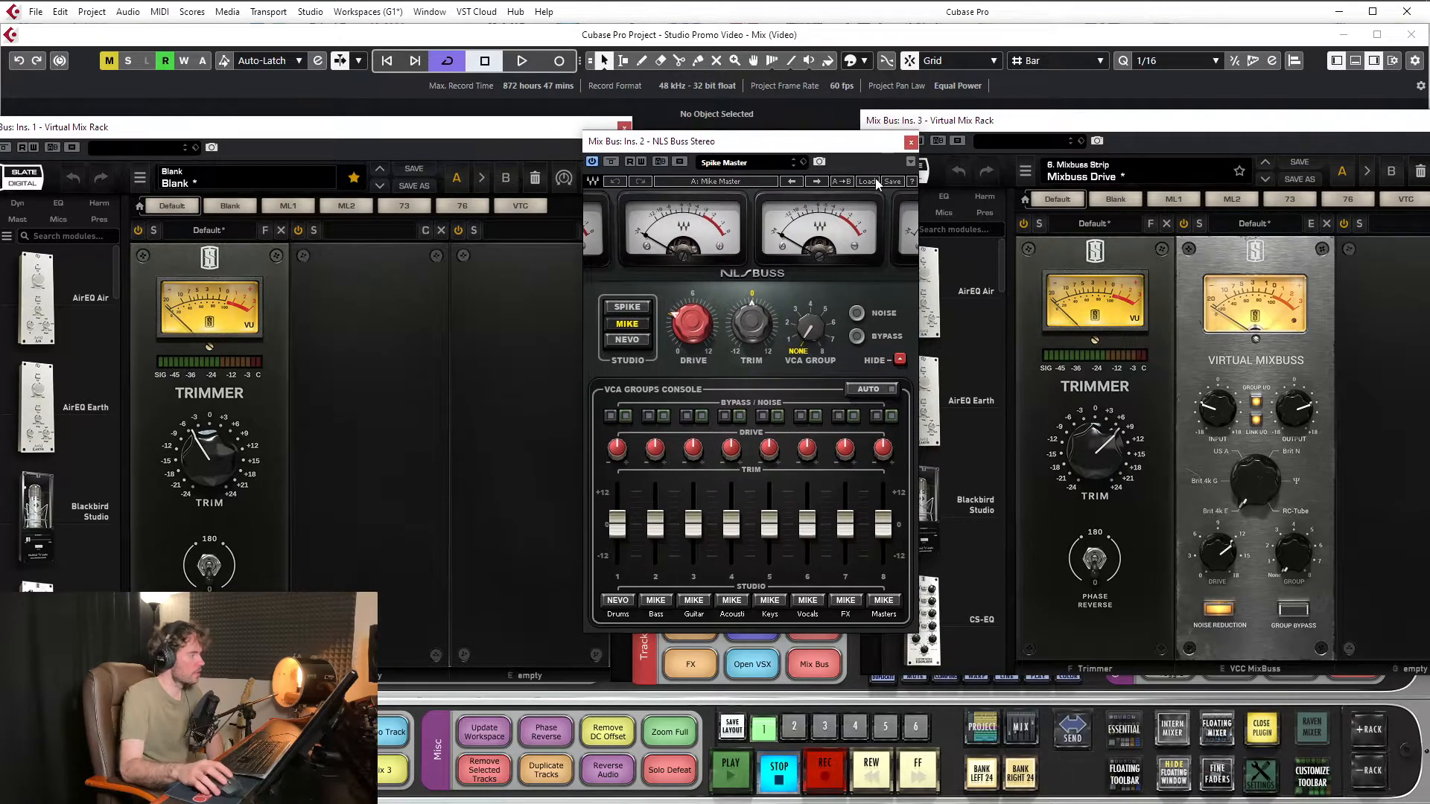
click(350, 415)
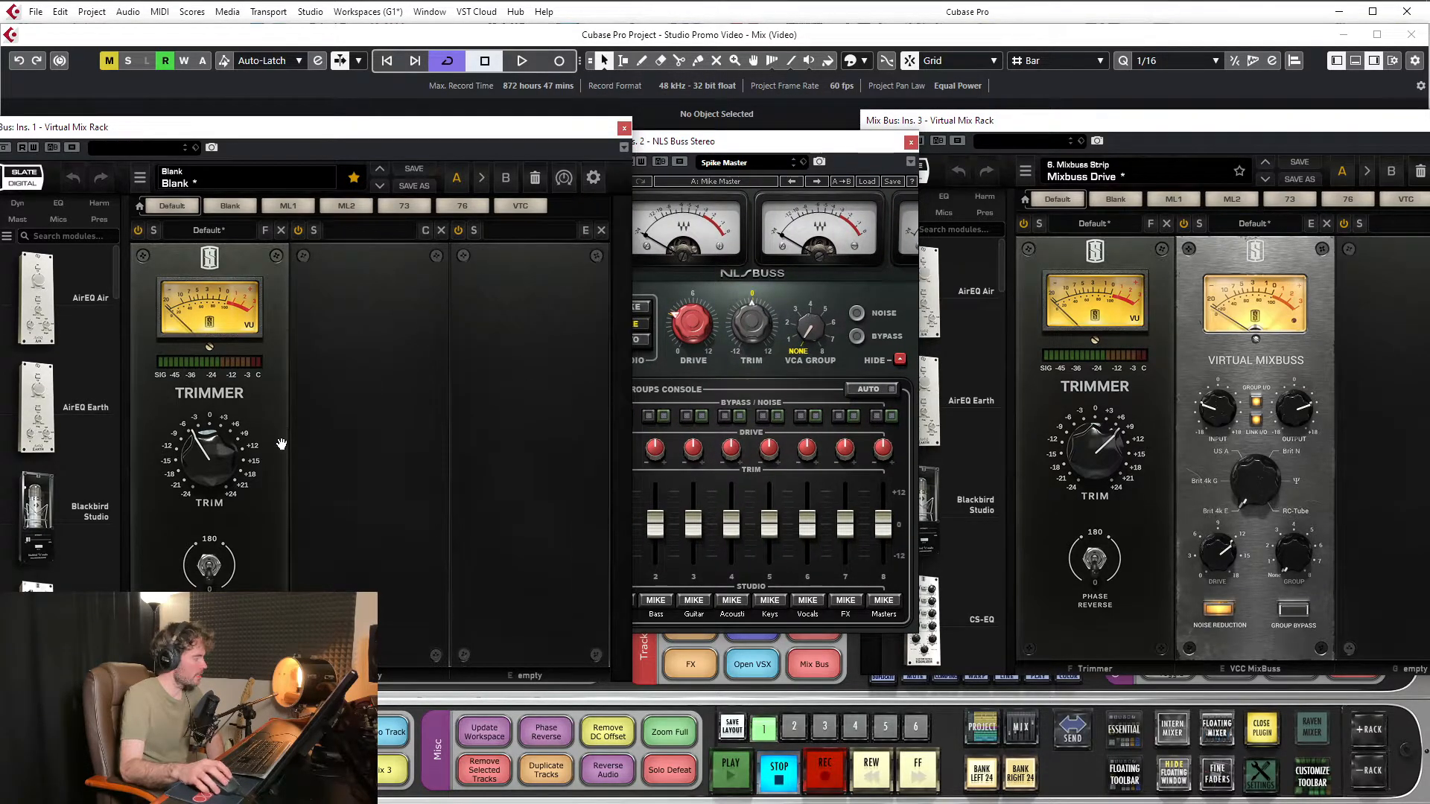
click(864, 156)
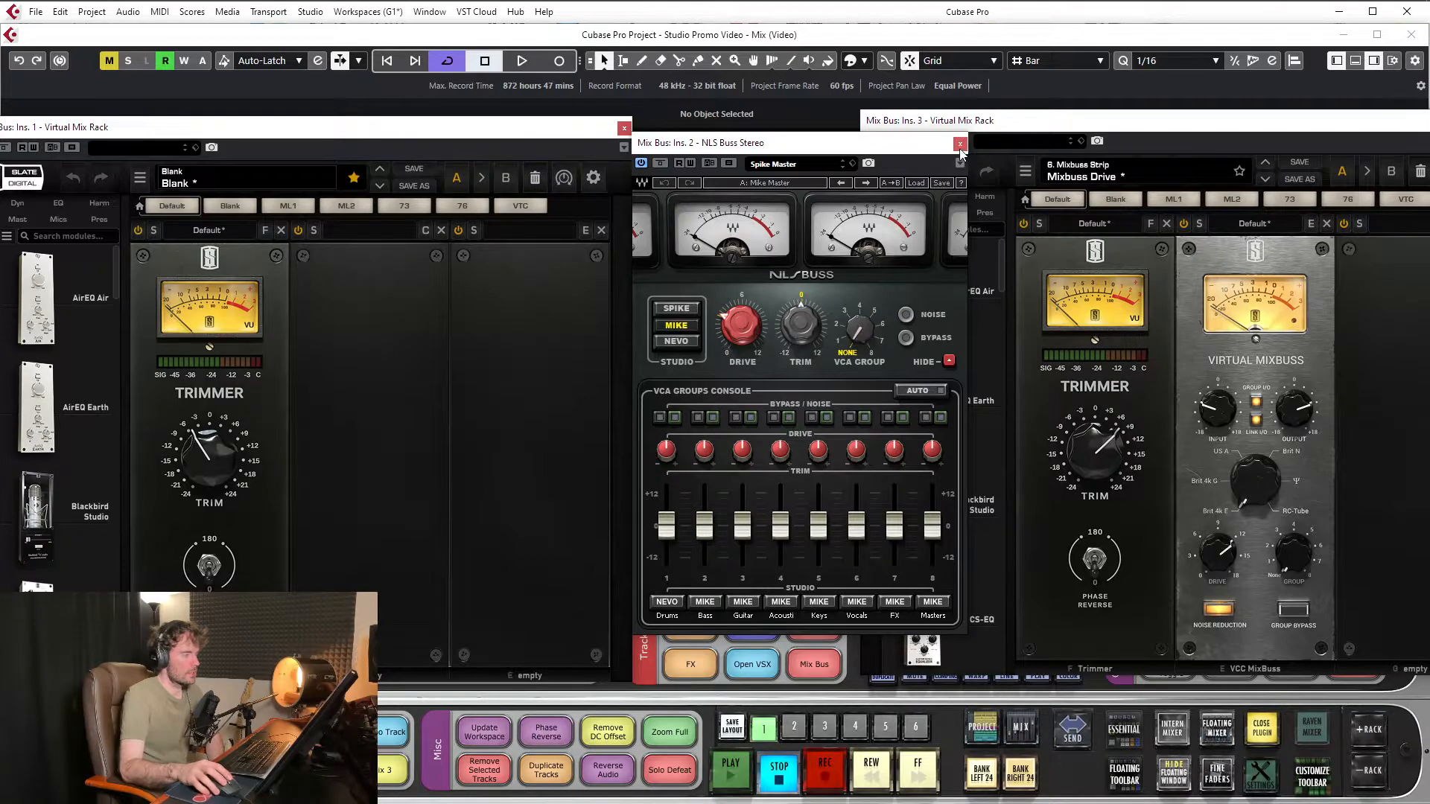
Close the NLS Buss and first-insert Virtual Mix Rack, and show the Mix Bus fader
click(960, 144)
click(624, 129)
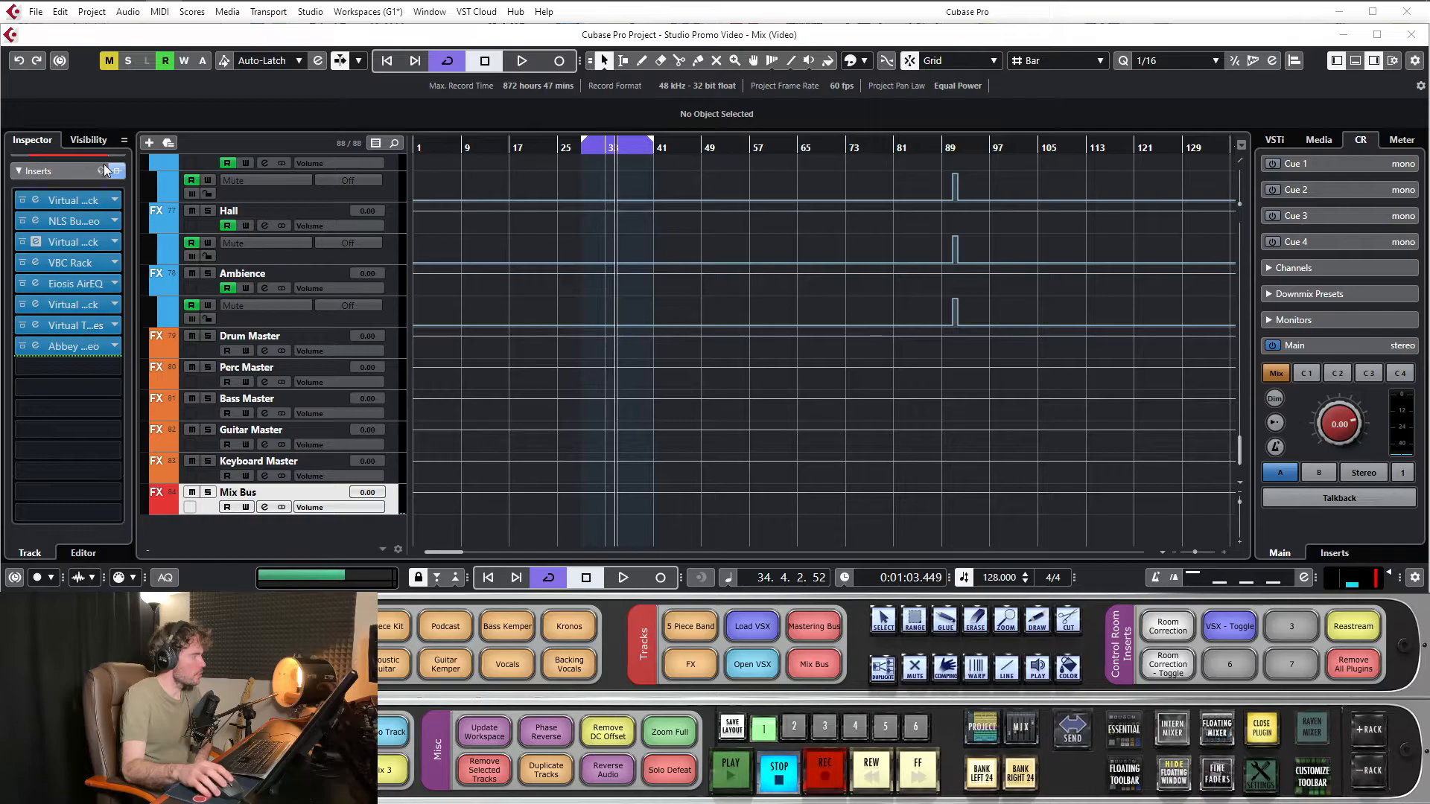
click(60, 172)
click(80, 306)
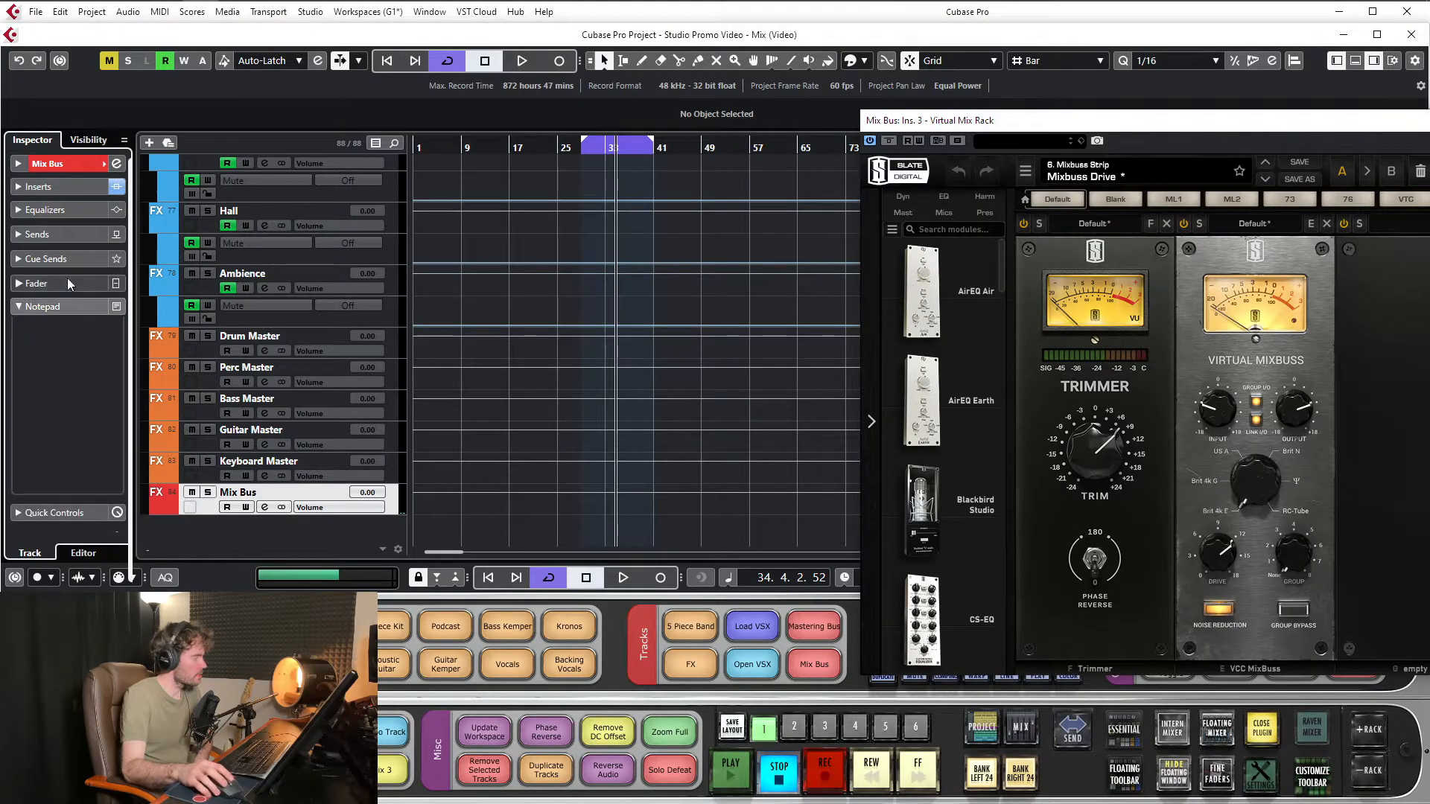
click(68, 283)
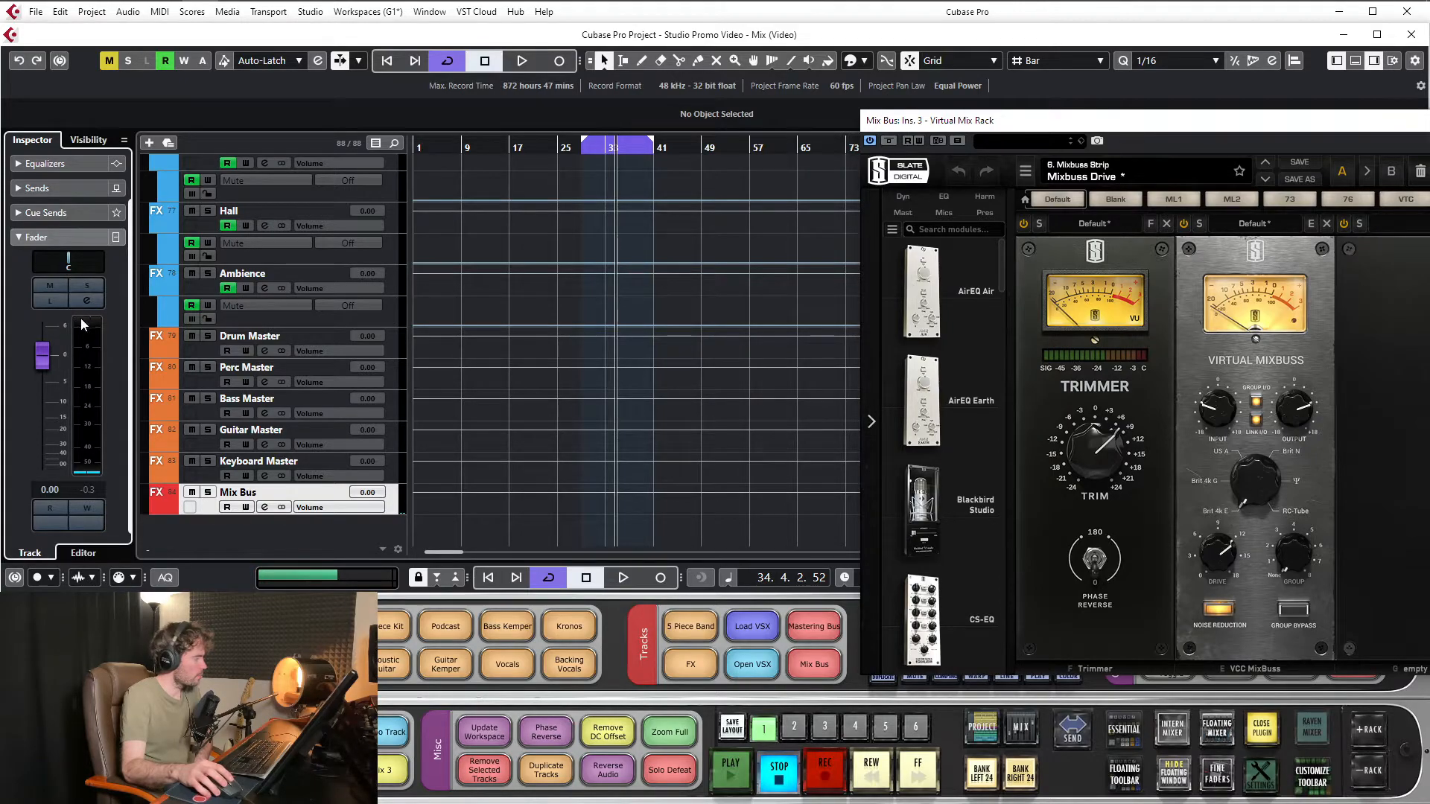
Lower the Mix Bus fader to -11.7 dB and close the third-insert Virtual Mix Rack
drag(43, 356, 43, 408)
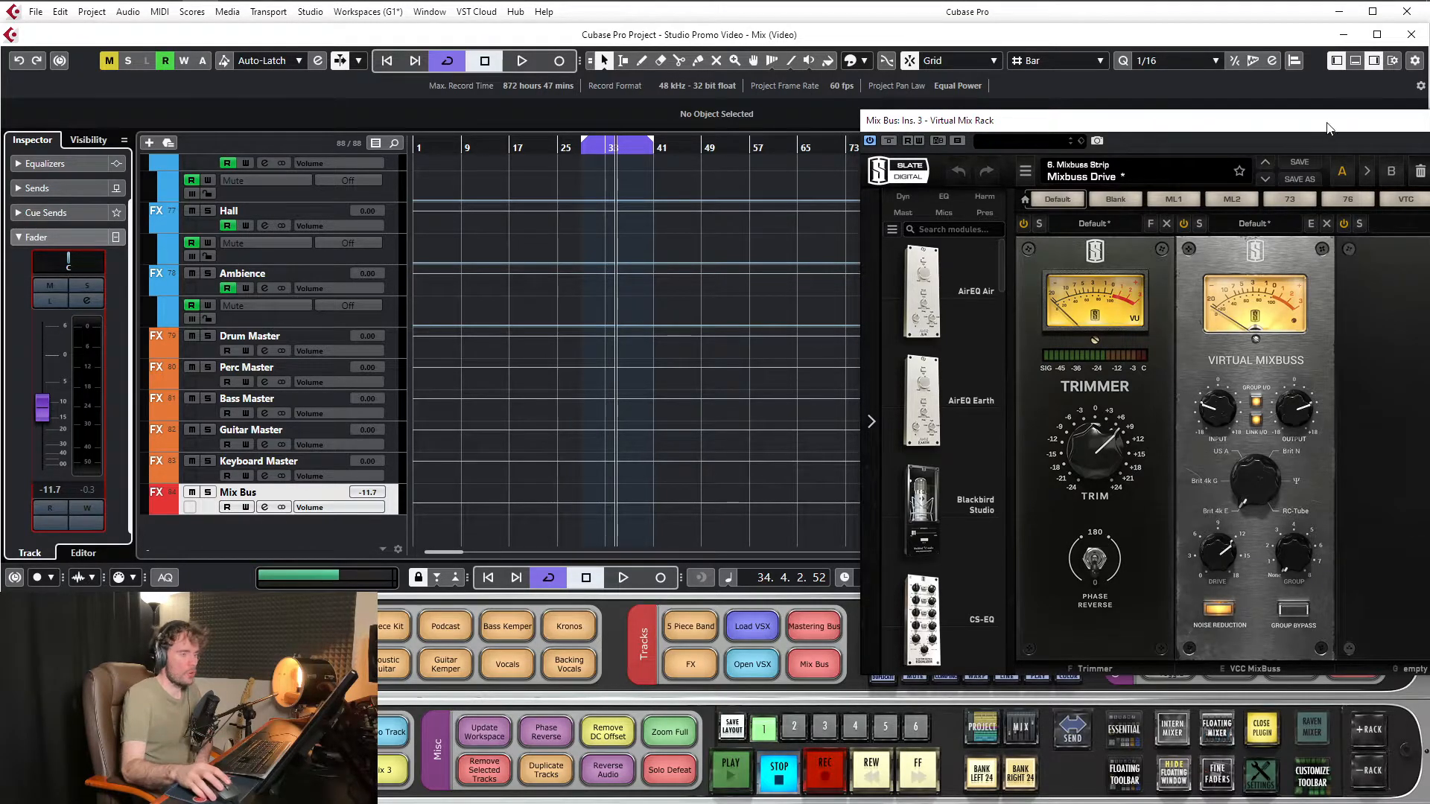
drag(1327, 124, 930, 126)
click(1113, 124)
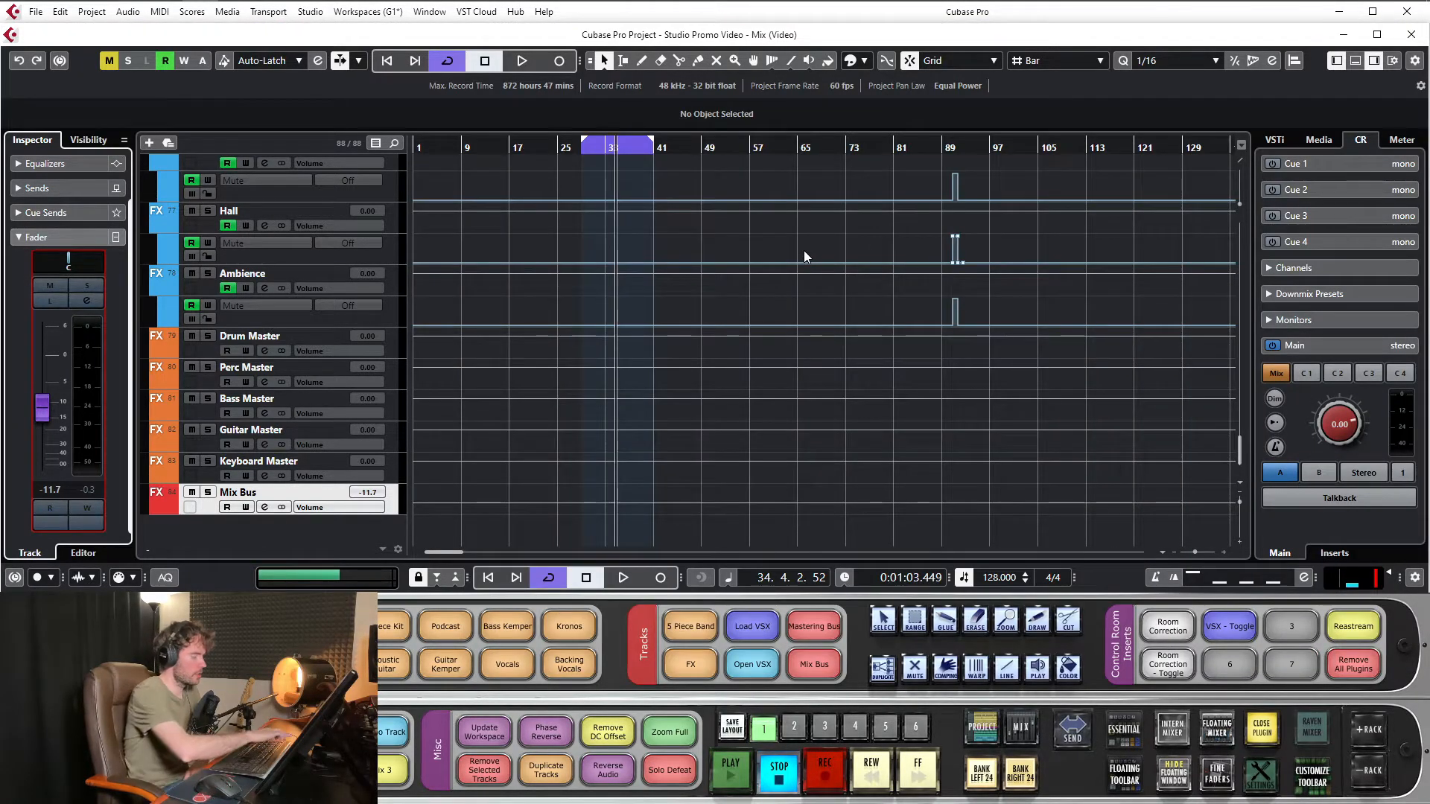
Open the MixConsole and lower the Slap, 1/4 and Stereo 1/8 faders to about -10.9, -10.1 and -9.3 dB
key(F3)
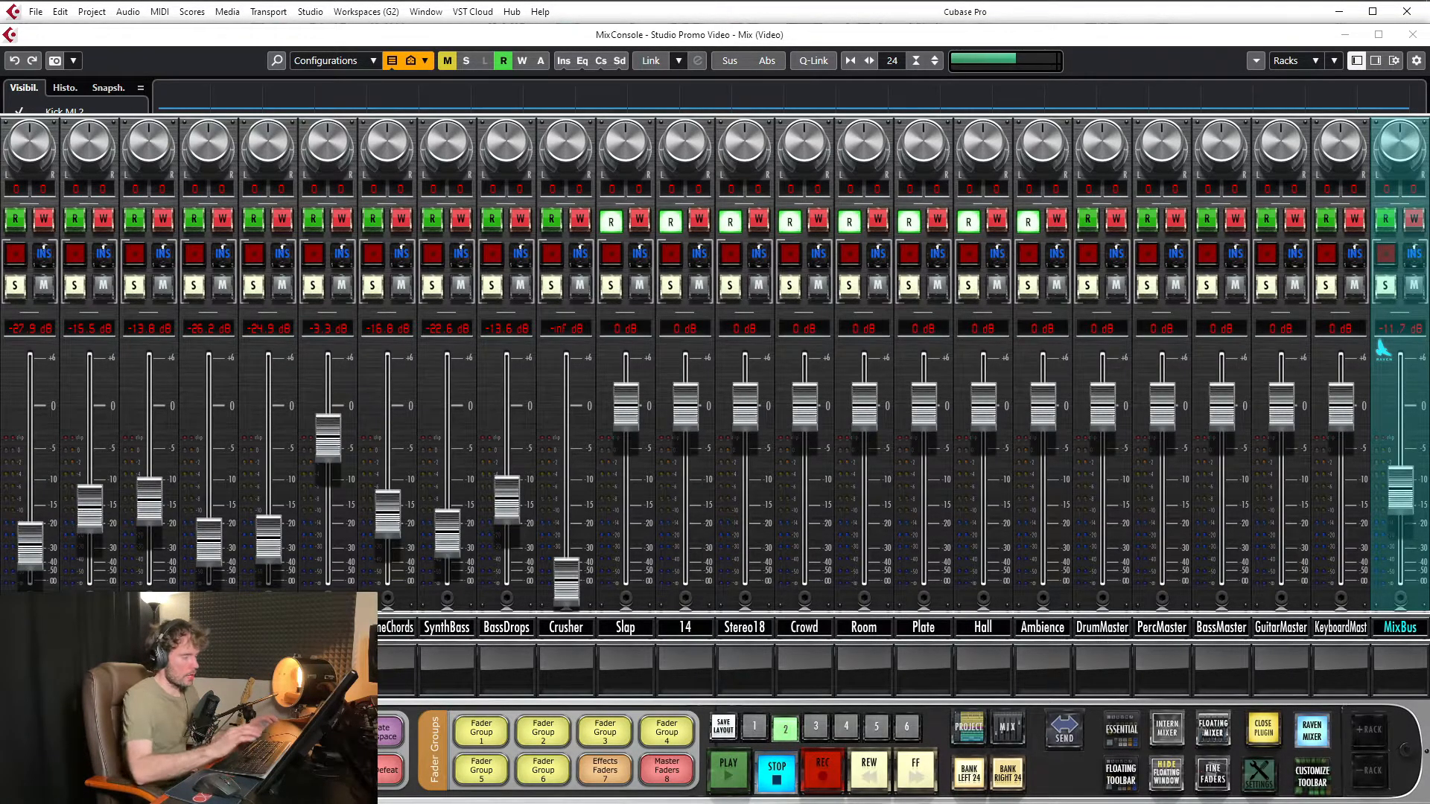
drag(626, 407, 626, 456)
drag(686, 407, 685, 450)
drag(745, 407, 745, 447)
drag(626, 455, 625, 487)
drag(685, 450, 685, 483)
drag(745, 446, 745, 477)
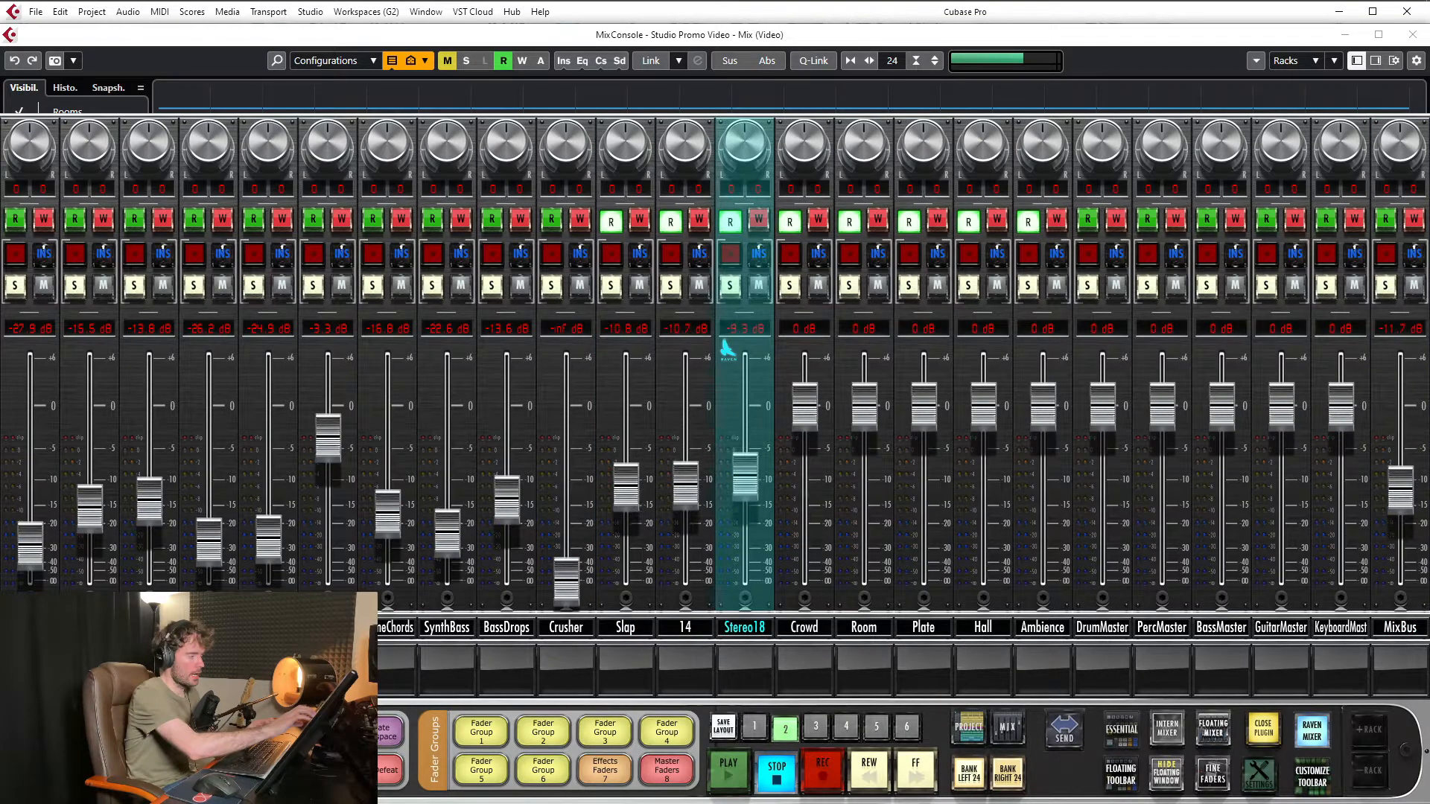
Lower the Crowd, Room, Plate, Hall, Ambience and DrumMaster faders to about -10.6, -10.3, -9.3, -9.2, -7.7 and -8.7 dB
drag(804, 407, 804, 485)
drag(864, 407, 864, 482)
drag(924, 407, 924, 477)
drag(1103, 407, 1102, 463)
drag(1043, 406, 1042, 464)
drag(983, 406, 984, 483)
drag(1043, 464, 1043, 472)
drag(1103, 463, 1103, 476)
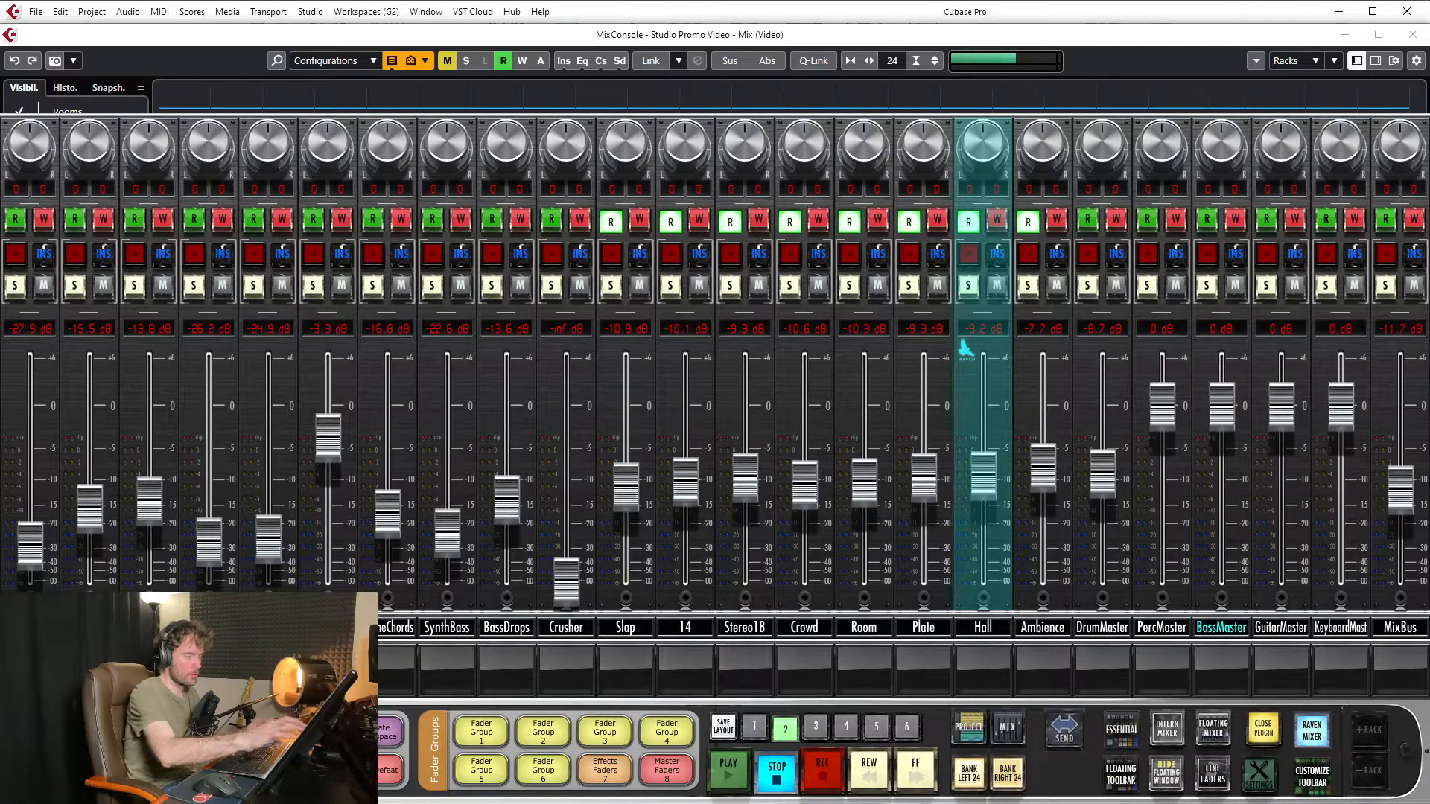
Lower the PercMaster, BassMaster, GuitarMaster and KeyboardMast faders to roughly -9 to -10 dB
drag(1162, 406, 1162, 487)
drag(1222, 407, 1222, 486)
drag(1281, 407, 1281, 490)
drag(1162, 487, 1162, 482)
drag(1222, 487, 1222, 480)
drag(1281, 493, 1281, 473)
drag(1341, 407, 1341, 476)
click(728, 348)
Nudge the faders from Slap through KeyboardMast up slightly, keeping them within roughly -7 to -10 dB
drag(626, 488, 626, 475)
drag(685, 482, 685, 477)
drag(745, 477, 745, 471)
drag(804, 485, 865, 475)
drag(924, 478, 924, 471)
drag(983, 476, 984, 465)
drag(1163, 481, 1162, 473)
drag(1103, 474, 1103, 467)
drag(1042, 468, 1043, 469)
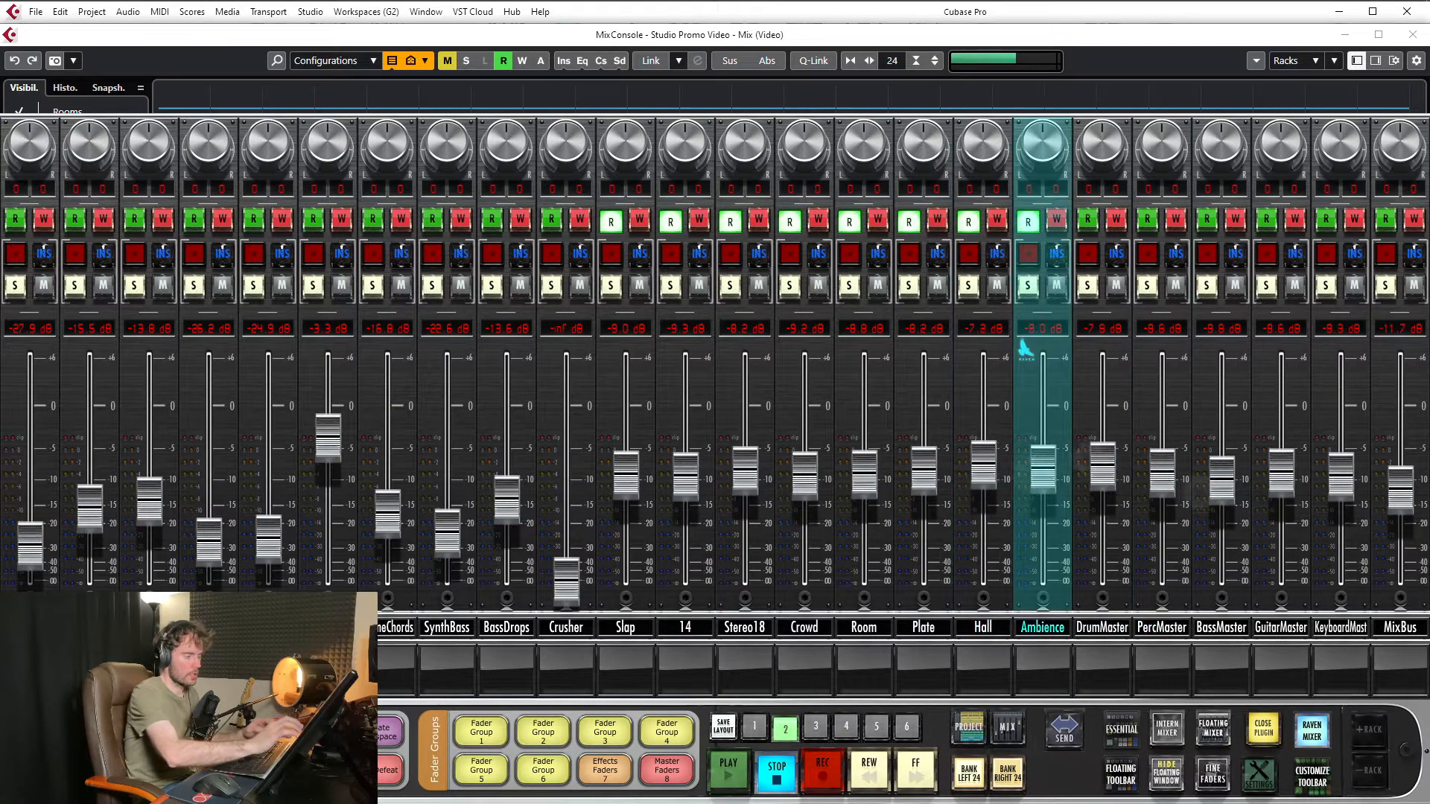
drag(1340, 477, 1340, 476)
drag(1281, 473, 1282, 471)
drag(1222, 480, 1222, 471)
Lower the Slap through DrumMaster faders to between about -10.7 and -13.8 dB
drag(804, 476, 805, 510)
drag(744, 471, 745, 490)
drag(685, 477, 685, 496)
drag(626, 476, 626, 500)
drag(805, 510, 865, 498)
drag(924, 471, 923, 499)
drag(984, 465, 984, 486)
mouse_move(1042, 469)
mouse_down()
mouse_move(1043, 489)
mouse_move(1102, 495)
mouse_up()
Lower the PercMaster, BassMaster, GuitarMaster and KeyboardMast faders to about -11.6, -12.0, -12.0 and -12.1 dB
drag(1222, 471, 1221, 492)
drag(1162, 473, 1162, 496)
drag(1281, 471, 1281, 498)
drag(1162, 495, 1162, 490)
drag(1221, 491, 1222, 493)
drag(1282, 498, 1341, 493)
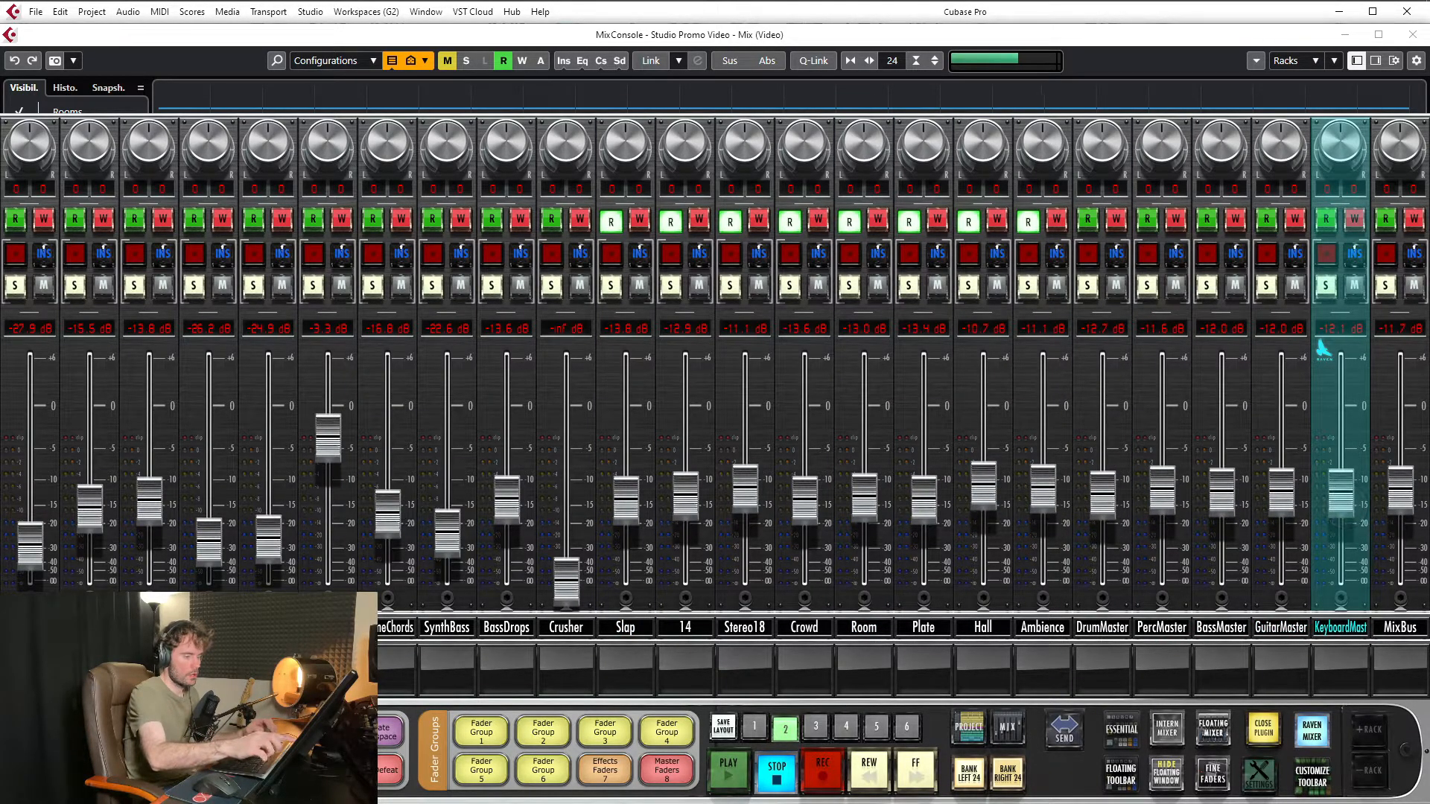
Raise the MixBus fader to about -0.4 dB
double_click(1413, 411)
drag(1400, 402, 1400, 408)
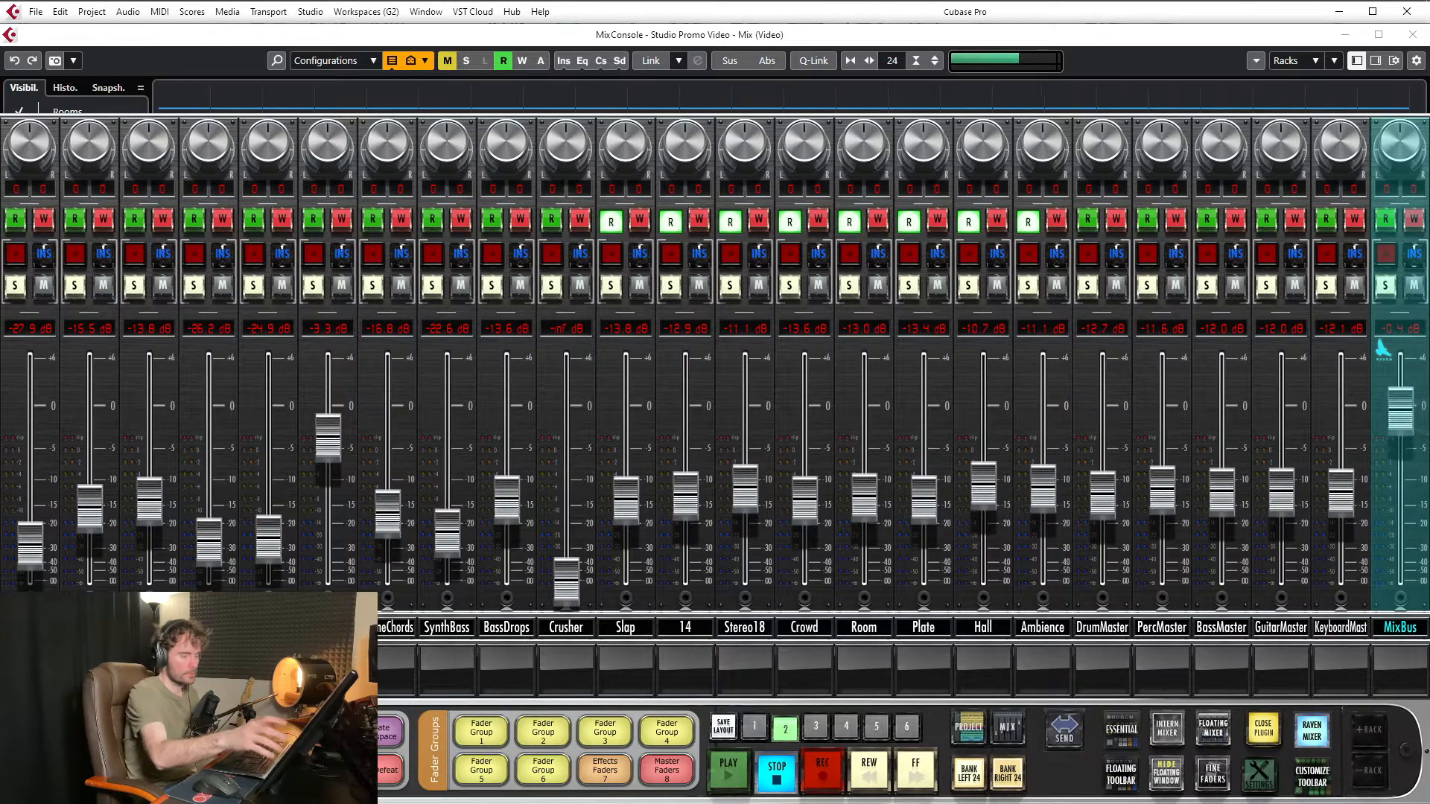
Move the Slap, 14 and Stereo18 faders in small increments to demonstrate adjustments low in the fader range
mouse_move(626, 501)
mouse_down()
mouse_move(626, 395)
mouse_move(626, 485)
mouse_up()
mouse_move(686, 496)
mouse_down()
mouse_move(685, 464)
mouse_move(686, 497)
mouse_up()
mouse_move(745, 490)
mouse_down()
mouse_move(745, 445)
mouse_move(745, 503)
mouse_up()
mouse_move(685, 497)
mouse_down()
mouse_move(686, 460)
mouse_move(685, 493)
mouse_up()
drag(626, 485, 684, 501)
click(685, 495)
Raise the Slap, 14, Stereo18, Crowd and Room faders to about 0.7, 0.0, -0.5, 1.7 and 1.4 dB
drag(626, 443, 686, 396)
drag(626, 499, 625, 391)
drag(745, 501, 744, 406)
drag(626, 391, 626, 403)
drag(685, 396, 686, 408)
drag(745, 406, 745, 413)
drag(805, 501, 805, 397)
drag(865, 497, 864, 397)
Raise the Plate, Hall and Ambience faders to about 0.0, 0.9 and 0.6 dB
click(1043, 489)
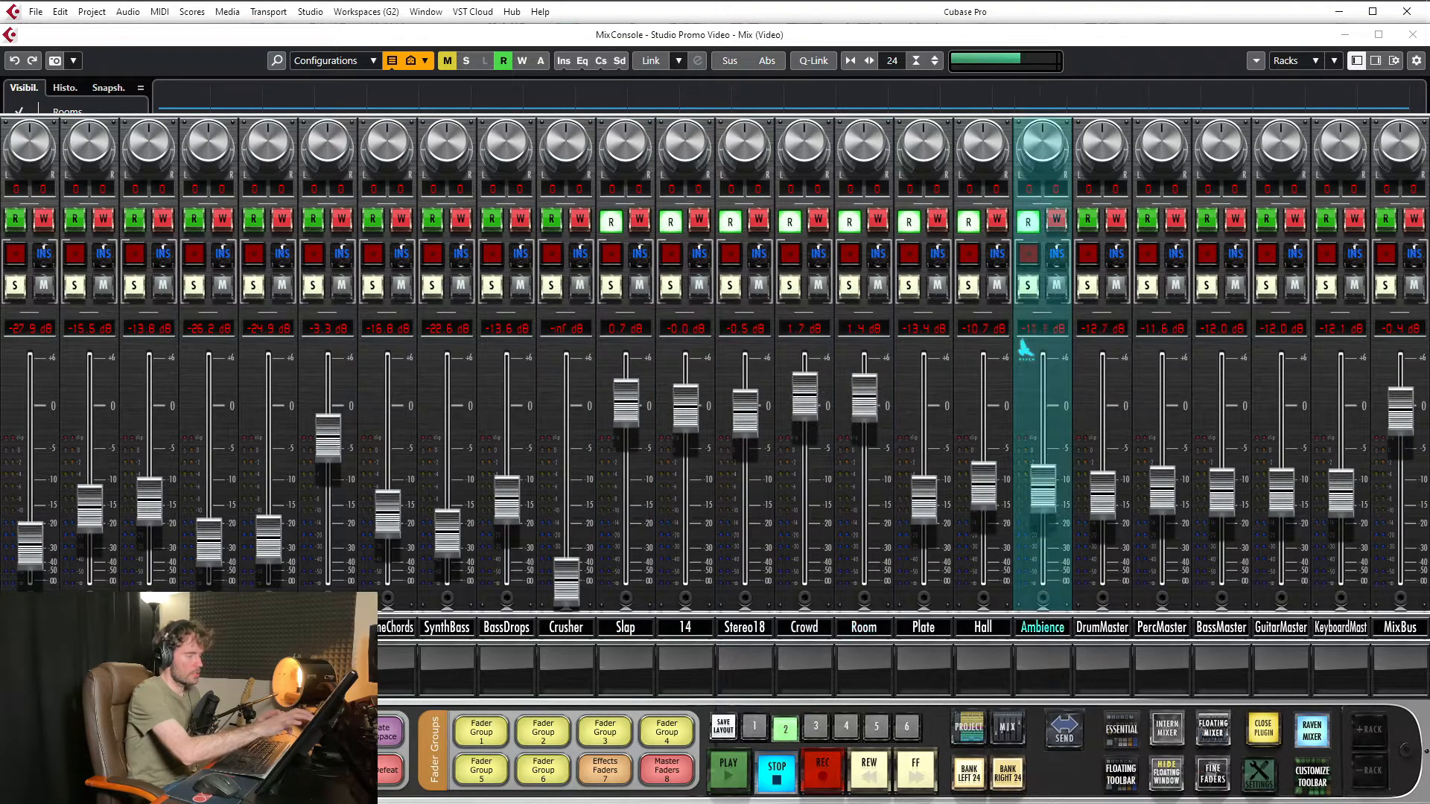
drag(1043, 489, 1043, 388)
drag(984, 486, 983, 387)
drag(923, 500, 924, 392)
drag(1043, 388, 1043, 401)
drag(984, 387, 983, 399)
drag(924, 392, 923, 407)
drag(1042, 400, 1042, 404)
drag(984, 399, 983, 402)
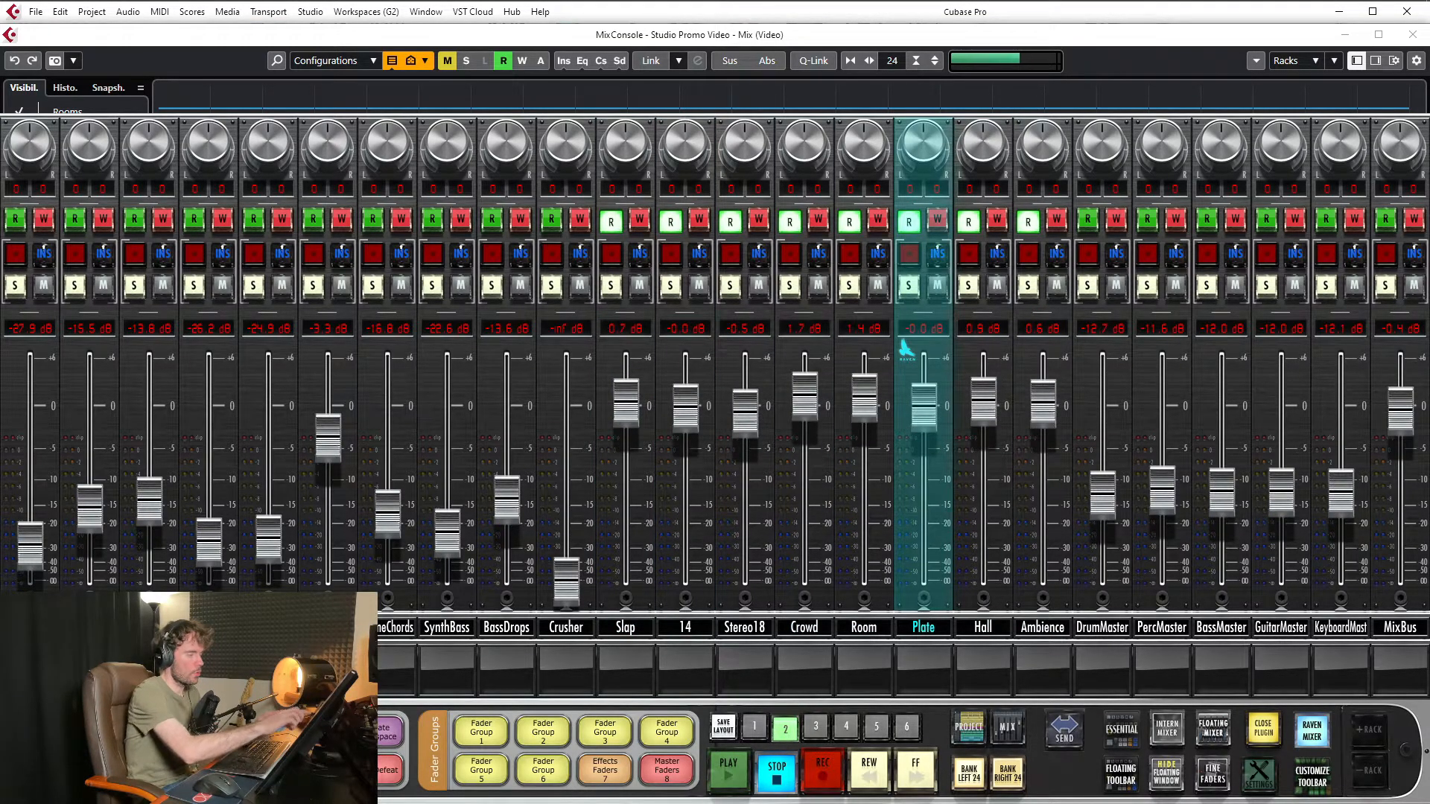
Push the Slap, 14, Stereo18, Crowd and Room faders up to their 6.0 dB maximum
drag(685, 408, 685, 361)
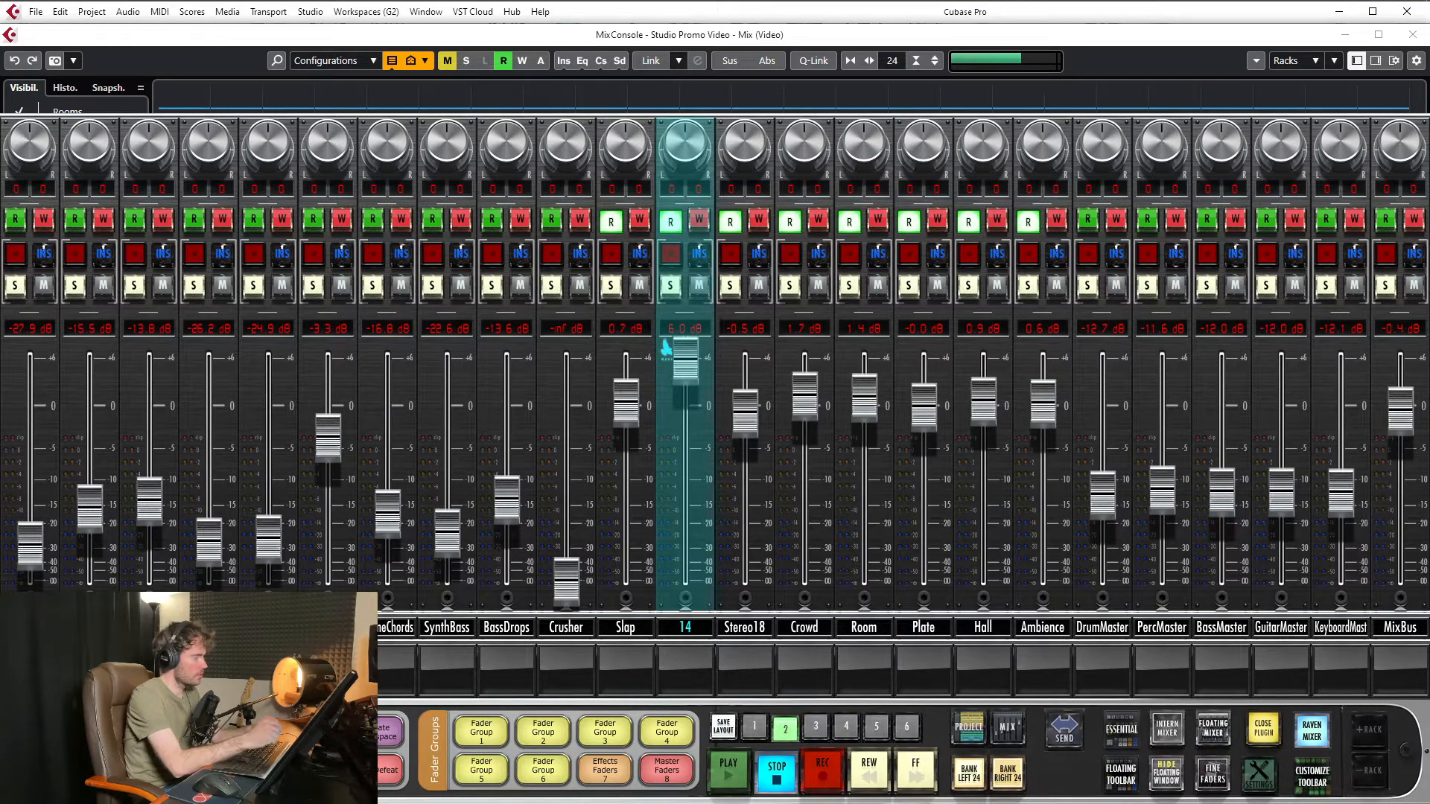
click(804, 397)
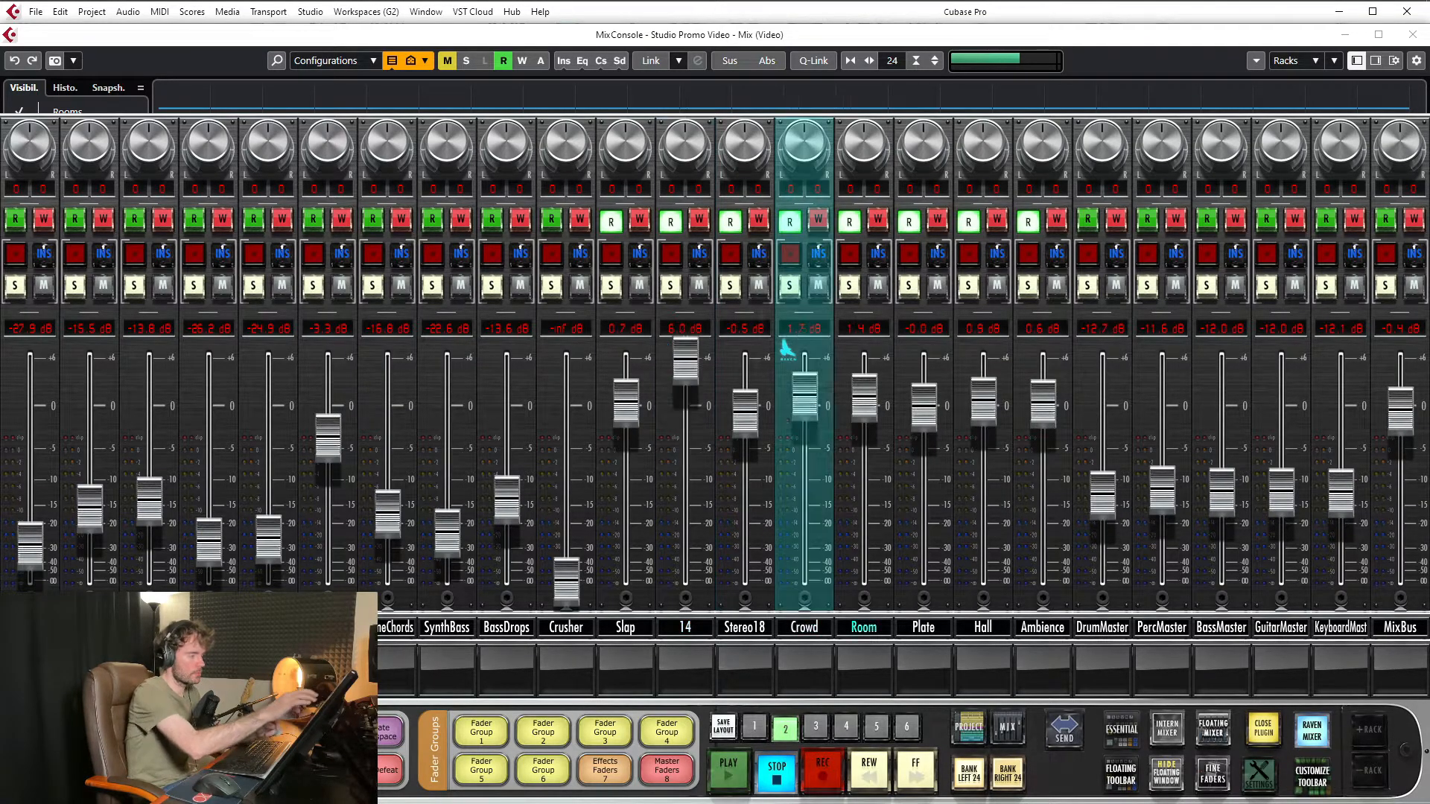
click(745, 413)
drag(864, 398, 865, 361)
drag(805, 397, 805, 361)
drag(745, 414, 745, 361)
drag(625, 403, 625, 361)
Push the Plate, Hall, Ambience and all instrument master faders up to 6.0 dB, leaving MixBus alone
drag(923, 408, 924, 361)
drag(983, 401, 983, 362)
drag(1043, 403, 1042, 361)
drag(1103, 491, 1102, 362)
drag(1162, 488, 1162, 362)
drag(1222, 489, 1221, 362)
drag(1281, 490, 1282, 361)
drag(1341, 493, 1340, 361)
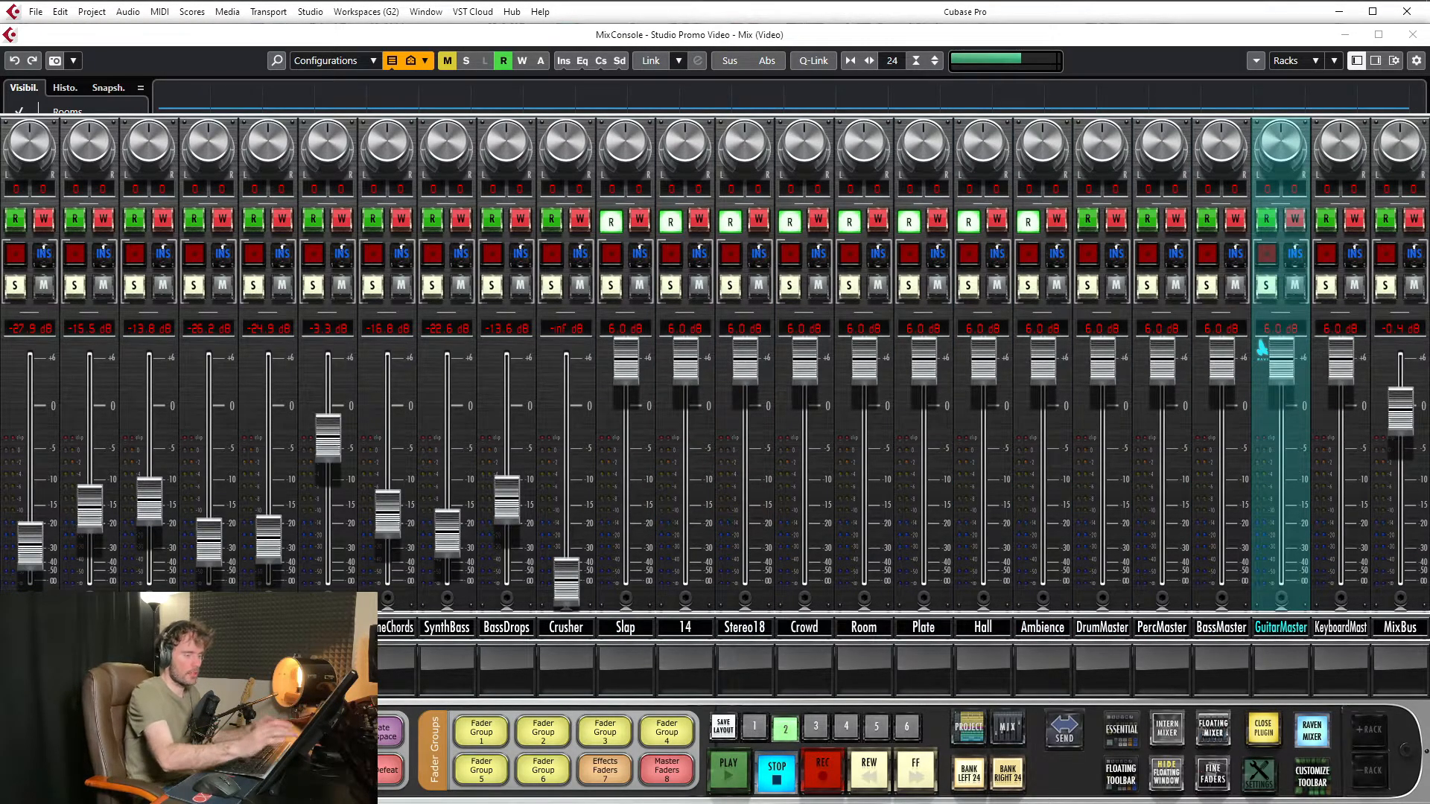
Lower the Crowd through KeyboardMast faders to between about 0.9 and 4.6 dB
drag(1222, 361, 1221, 380)
drag(1281, 361, 1281, 383)
drag(1341, 361, 1341, 374)
drag(1102, 361, 1102, 394)
drag(1162, 361, 1162, 401)
mouse_move(1043, 362)
mouse_down()
mouse_move(1043, 393)
mouse_move(983, 385)
mouse_up()
drag(923, 361, 923, 387)
mouse_move(864, 362)
mouse_down()
mouse_move(864, 389)
mouse_move(805, 380)
mouse_up()
Lower the Slap, 14, Stereo18 and Crowd faders to about -7.2, -8.0, -7.3 and -9.2 dB
mouse_move(745, 361)
mouse_down()
mouse_move(626, 366)
mouse_move(625, 463)
mouse_up()
drag(685, 373, 685, 470)
drag(745, 371, 745, 462)
drag(804, 380, 805, 476)
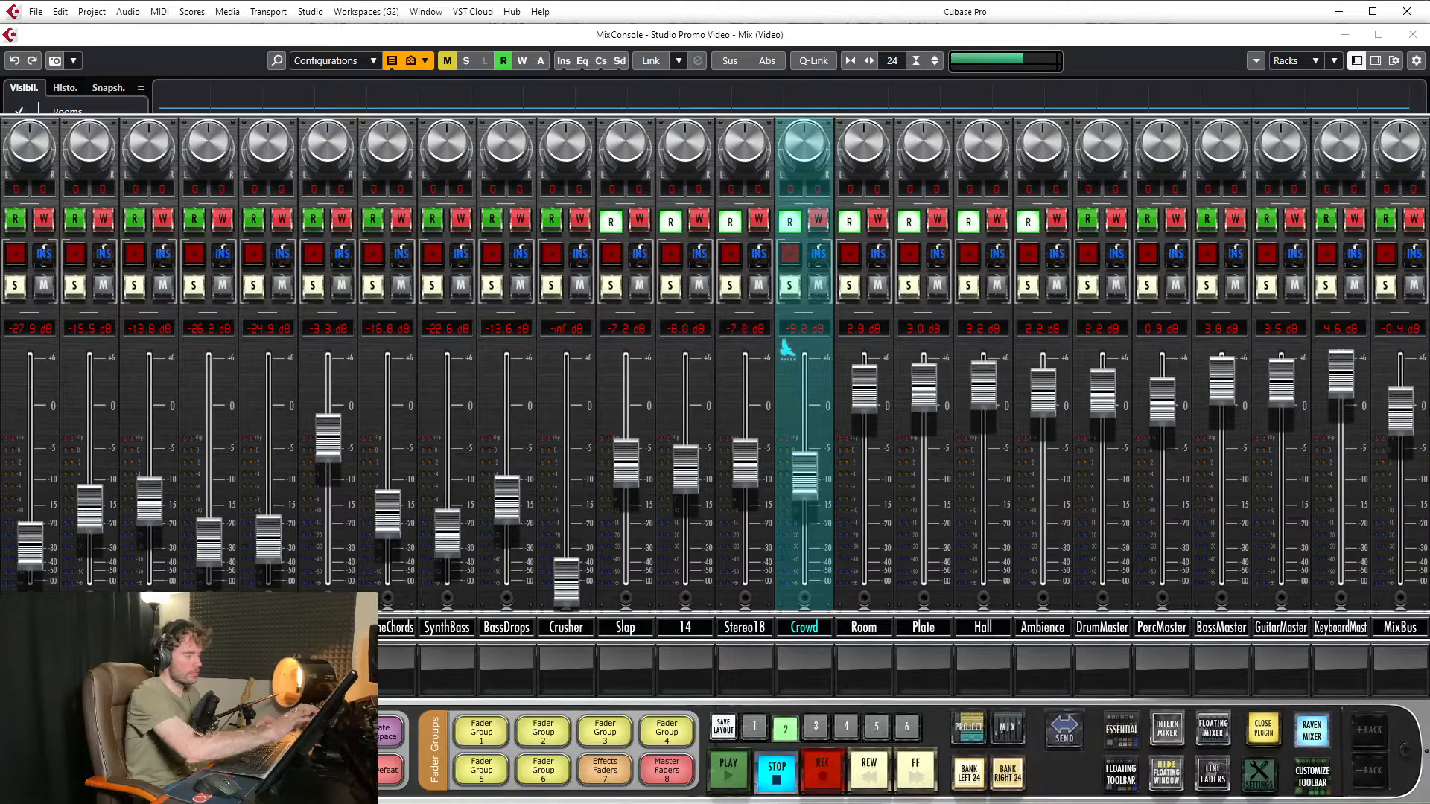
Lower the Room, Plate, Hall, Ambience and DrumMaster faders to about -16.8, -17.1, -15.0, -16.6 and -17.3 dB
drag(864, 389, 864, 513)
drag(924, 387, 924, 515)
drag(983, 385, 983, 507)
mouse_move(1043, 392)
mouse_down()
mouse_move(1043, 513)
mouse_move(1102, 516)
mouse_up()
Set the PercMaster, BassMaster, GuitarMaster and KeyboardMast faders to about -20.6, -12.1, -14.6 and -7.3 dB, and select MixBus
drag(1162, 503, 1162, 527)
drag(1222, 460, 1221, 493)
drag(1281, 474, 1282, 505)
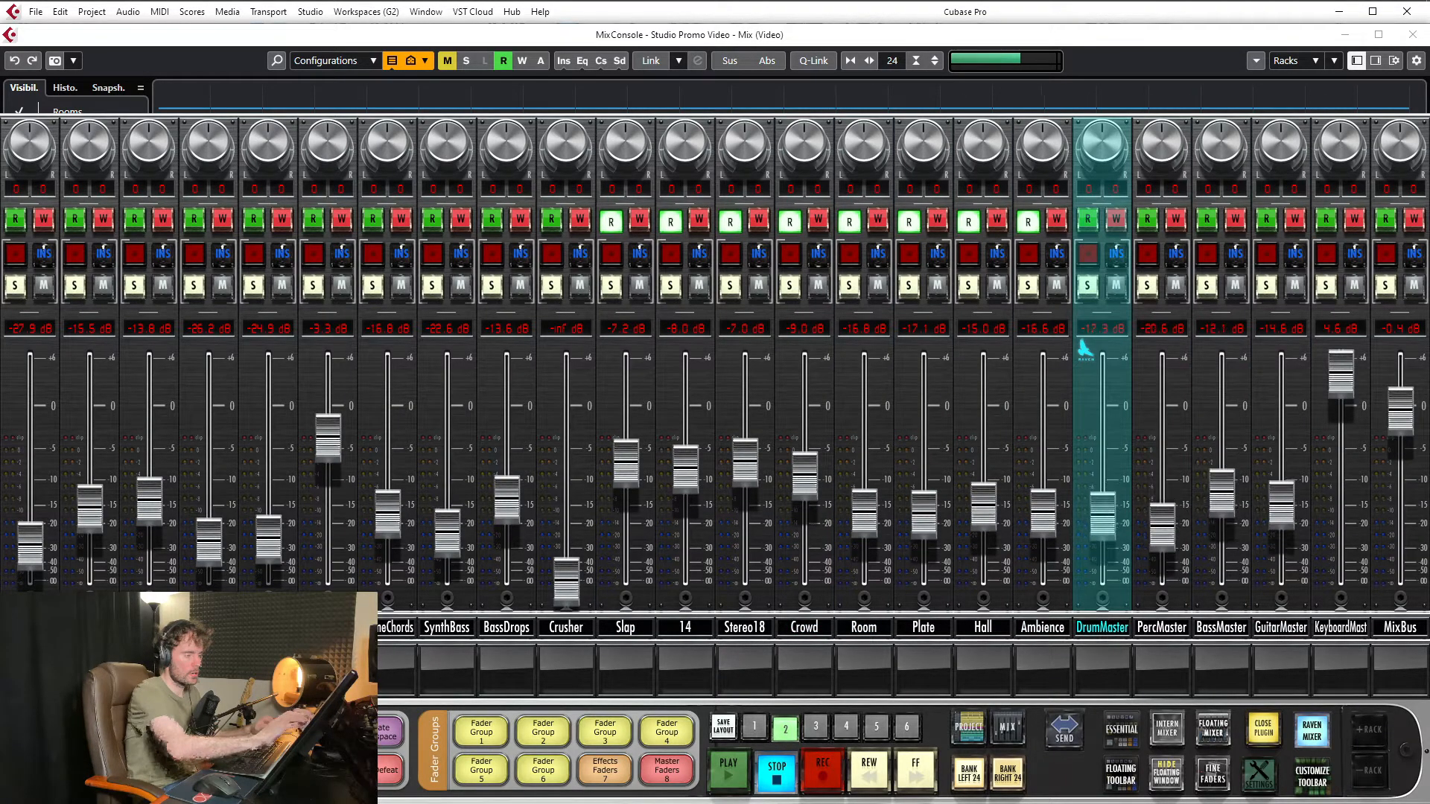
drag(1341, 374, 1341, 465)
click(1400, 411)
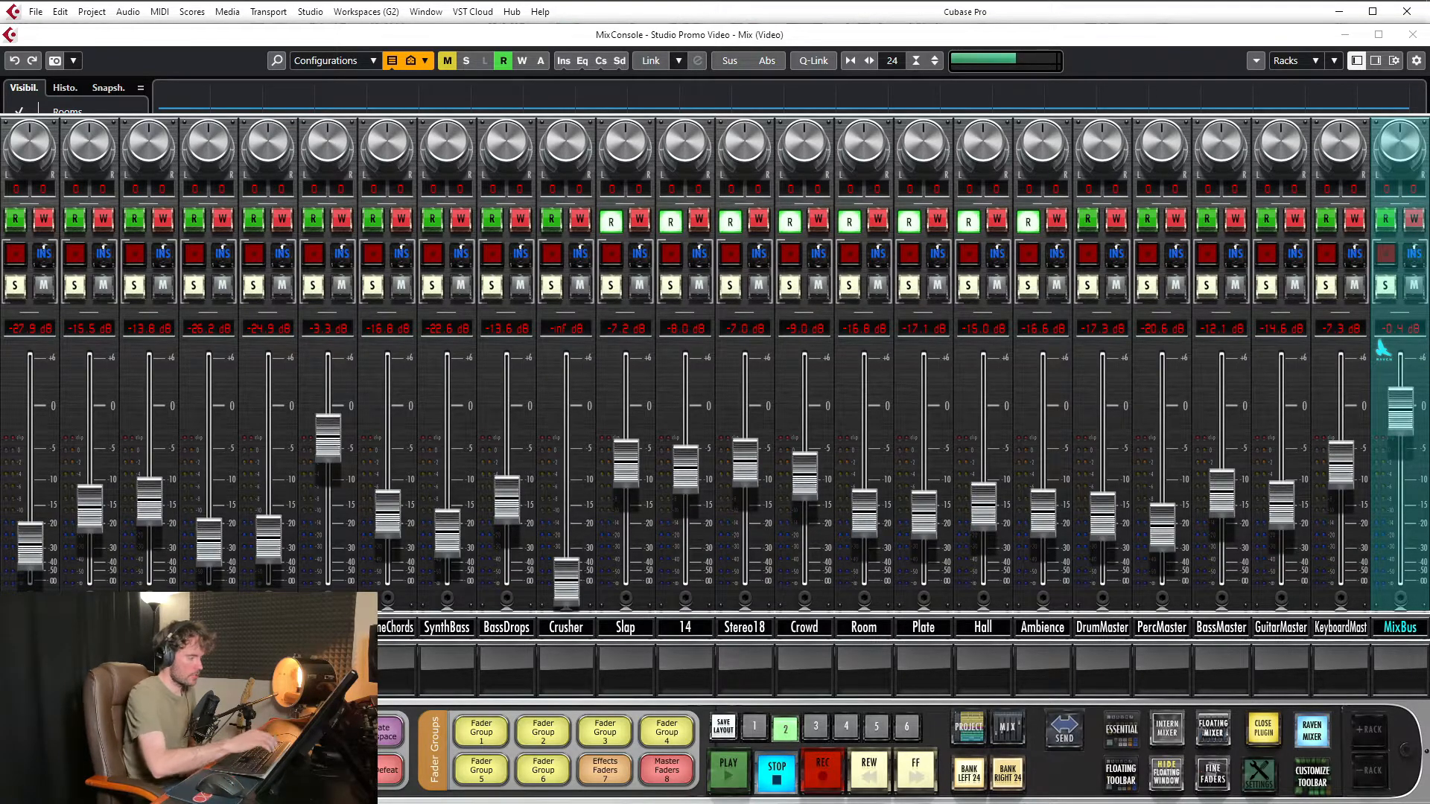
Raise the Slap, 14, Stereo18 and Crowd faders to about 0.4, -1.5, 1.2 and -1.7 dB
drag(625, 463, 625, 403)
drag(685, 470, 686, 413)
drag(745, 463, 745, 401)
drag(804, 476, 805, 423)
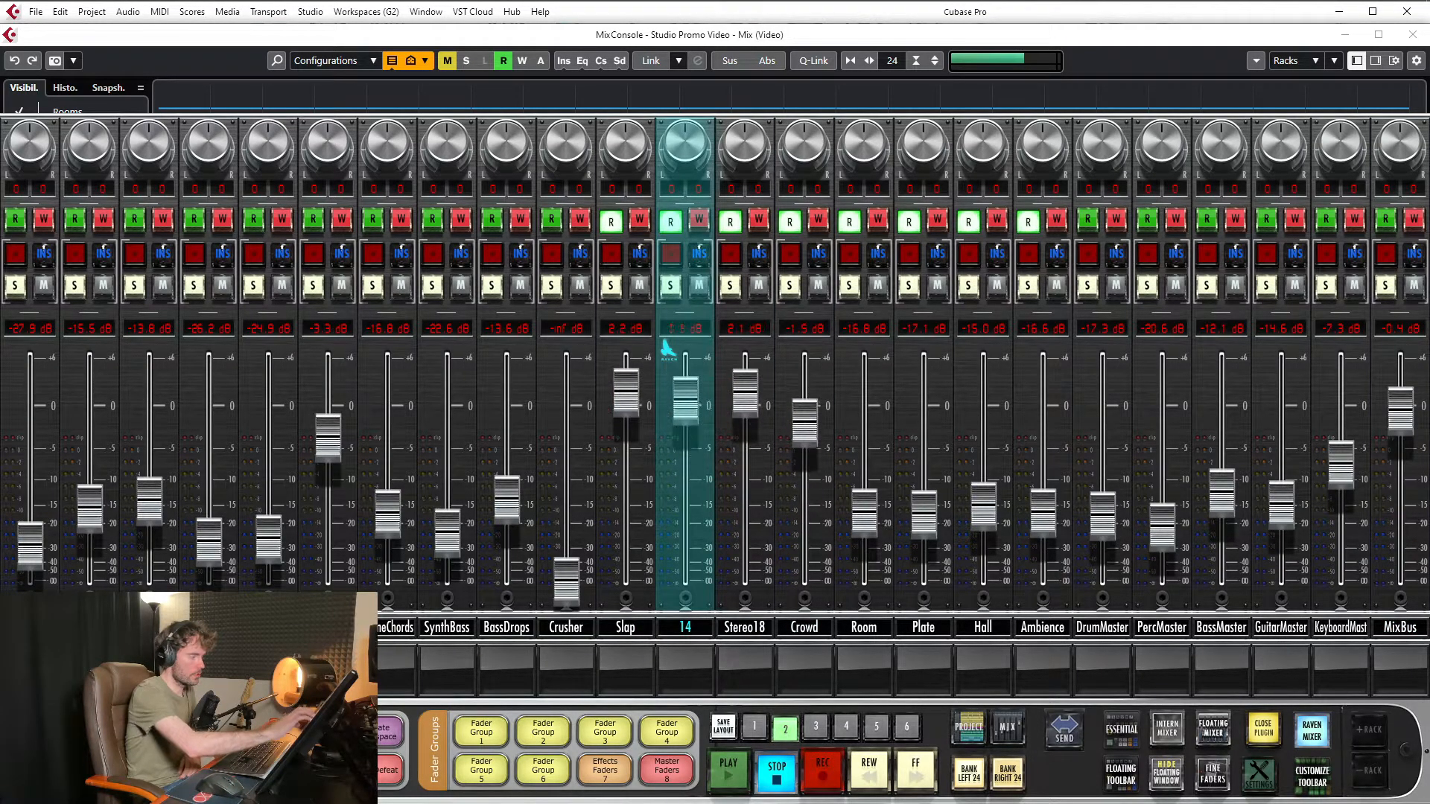
drag(685, 414, 685, 423)
Raise the Room, Plate, Hall, Ambience and DrumMaster faders to about -1.3, 0.0, 2.4, 0.7 and -1.0 dB
drag(923, 515, 924, 406)
drag(864, 513, 864, 421)
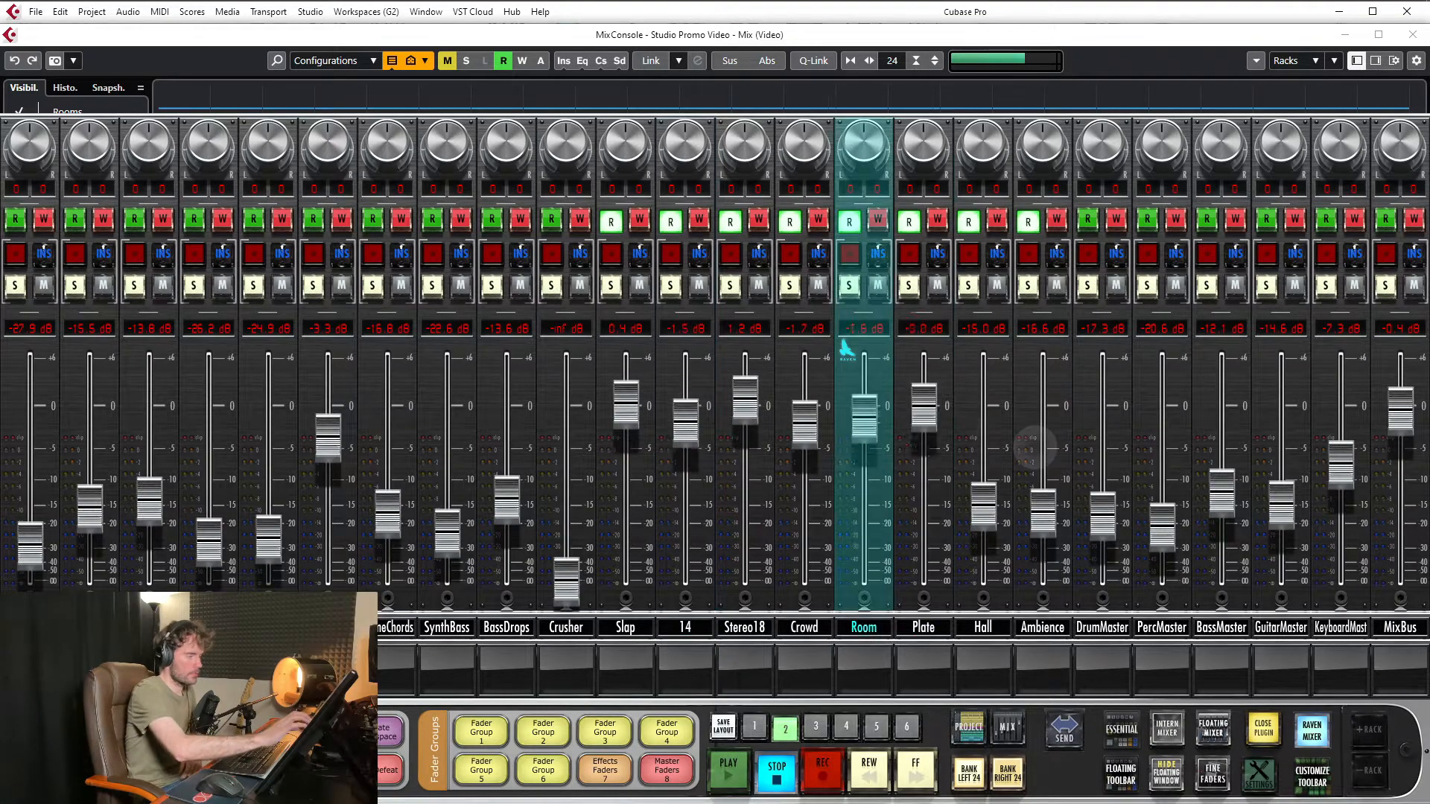
click(1103, 517)
drag(983, 508, 983, 388)
drag(1043, 511, 1043, 403)
drag(1102, 514, 1103, 415)
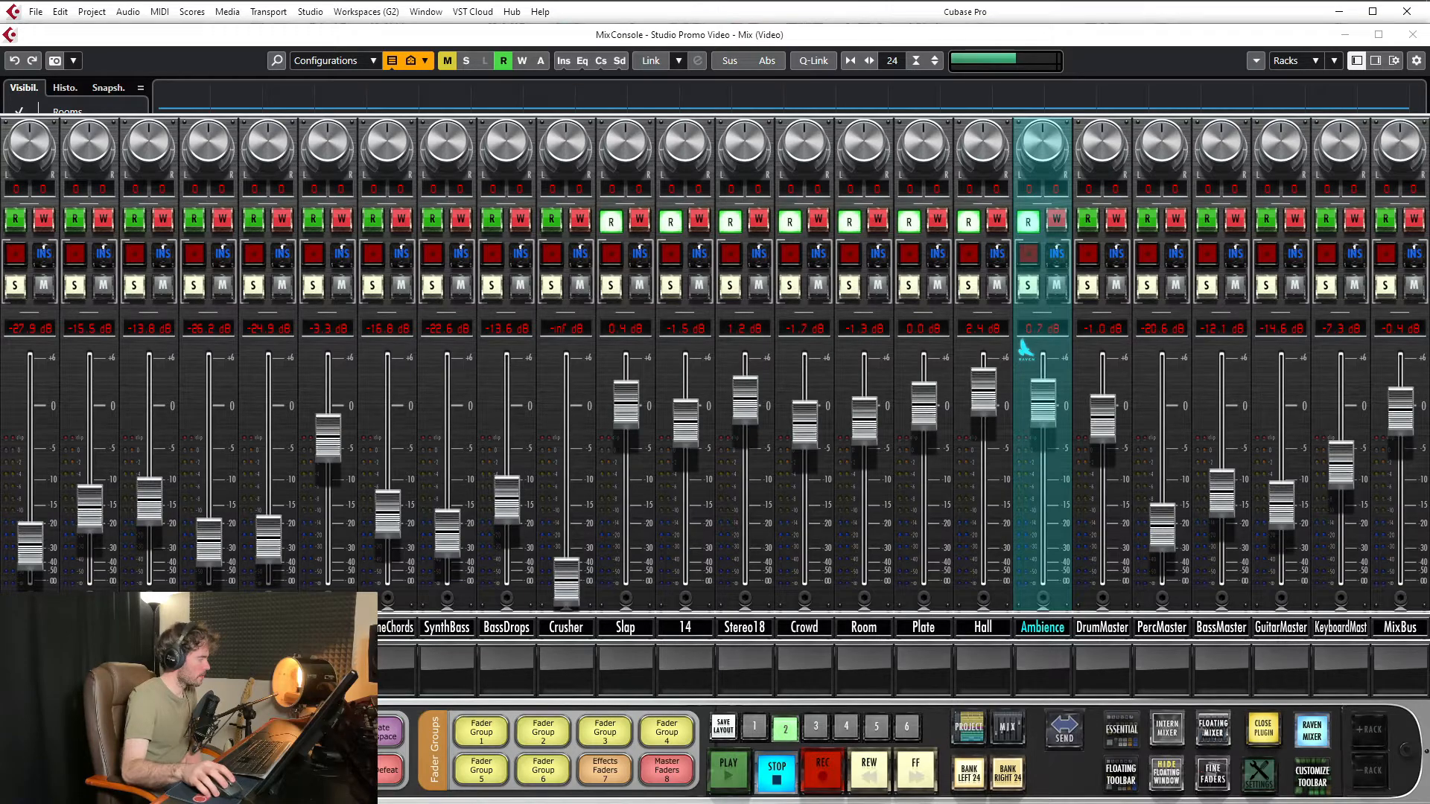
In the drum channel bank, raise the Toms fader to 1.3 dB and SnareTopRimC to -2.8 dB, and return to the effects and master bank
mouse_move(566, 581)
mouse_down()
mouse_move(566, 383)
mouse_move(566, 581)
mouse_up()
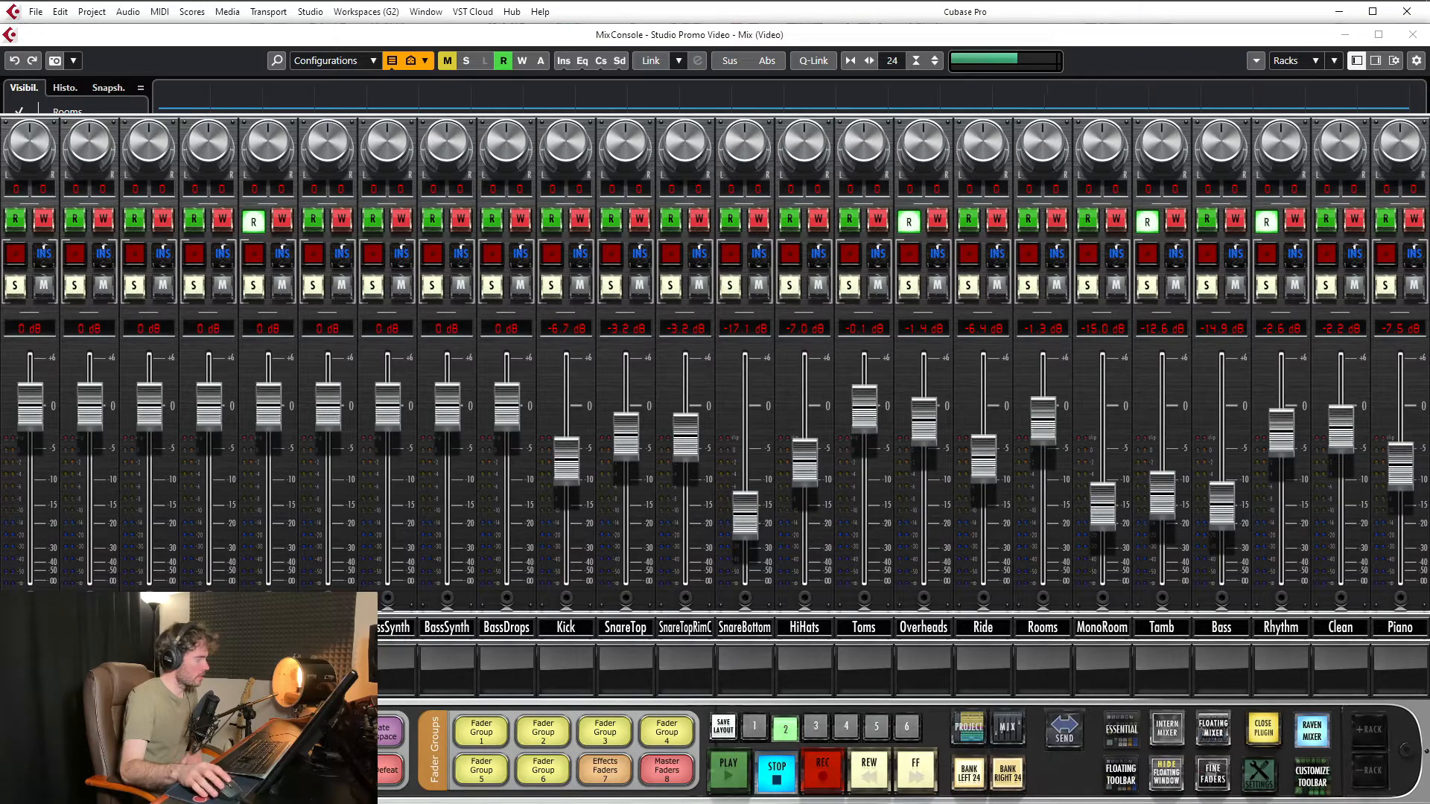
drag(864, 408, 866, 405)
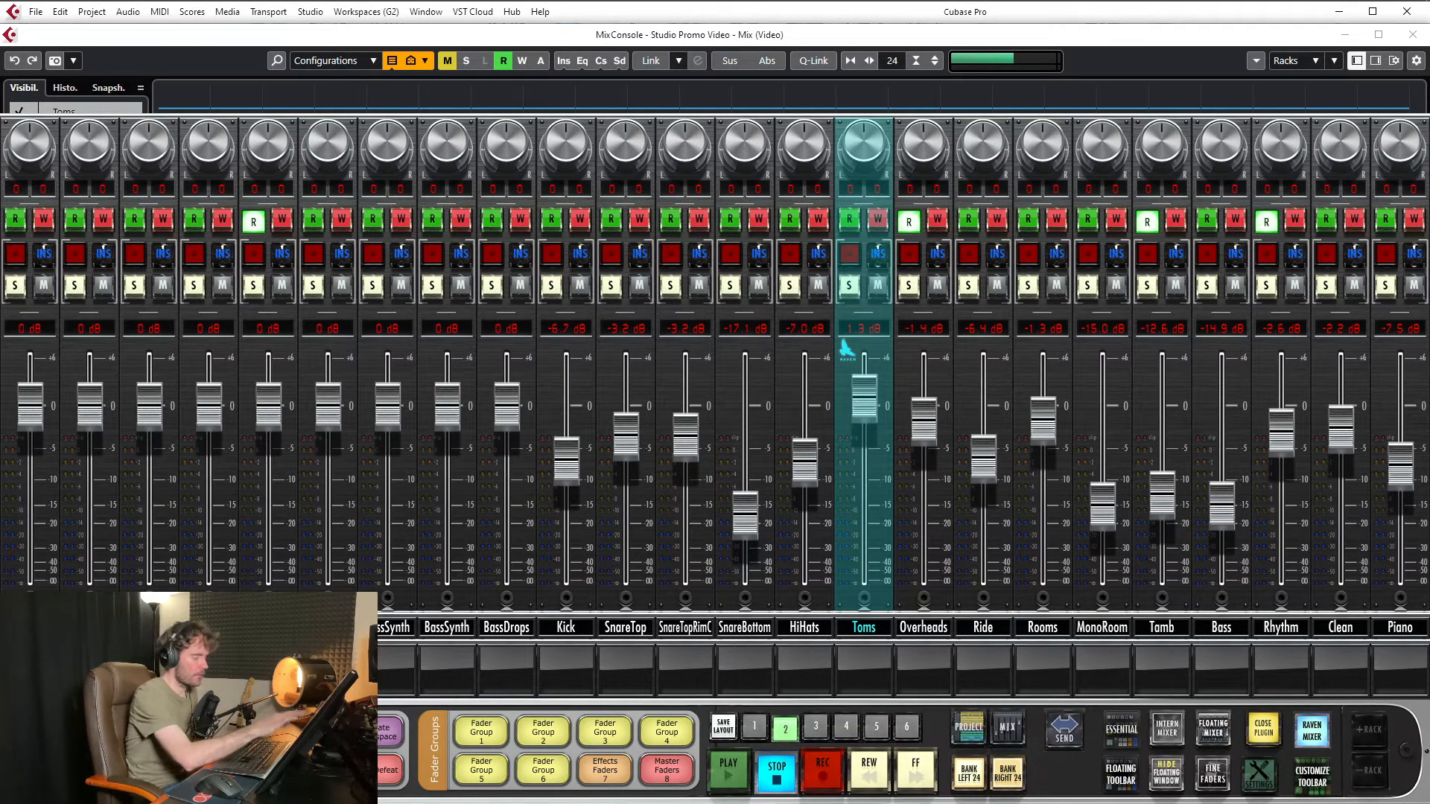
click(566, 458)
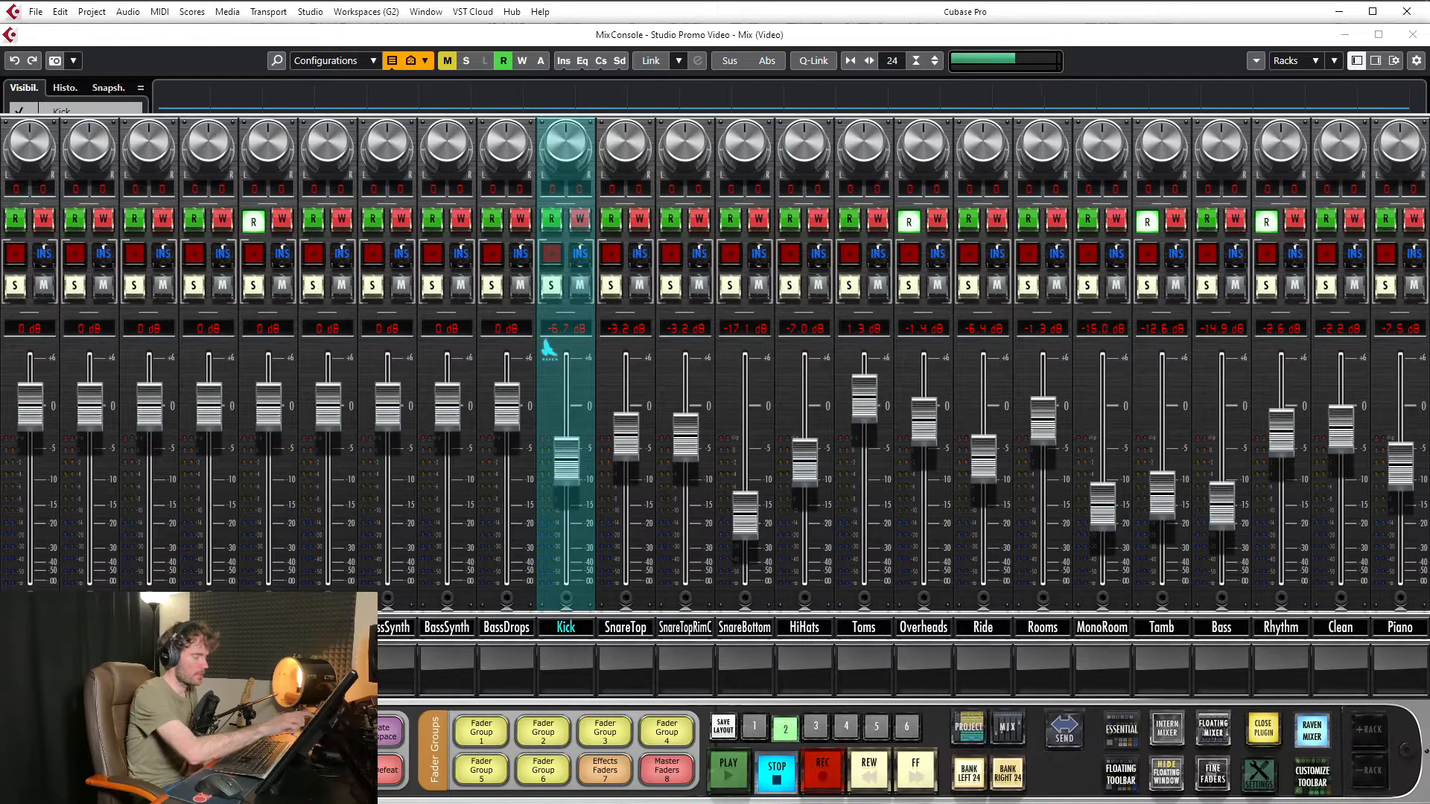
click(626, 432)
drag(686, 437, 685, 435)
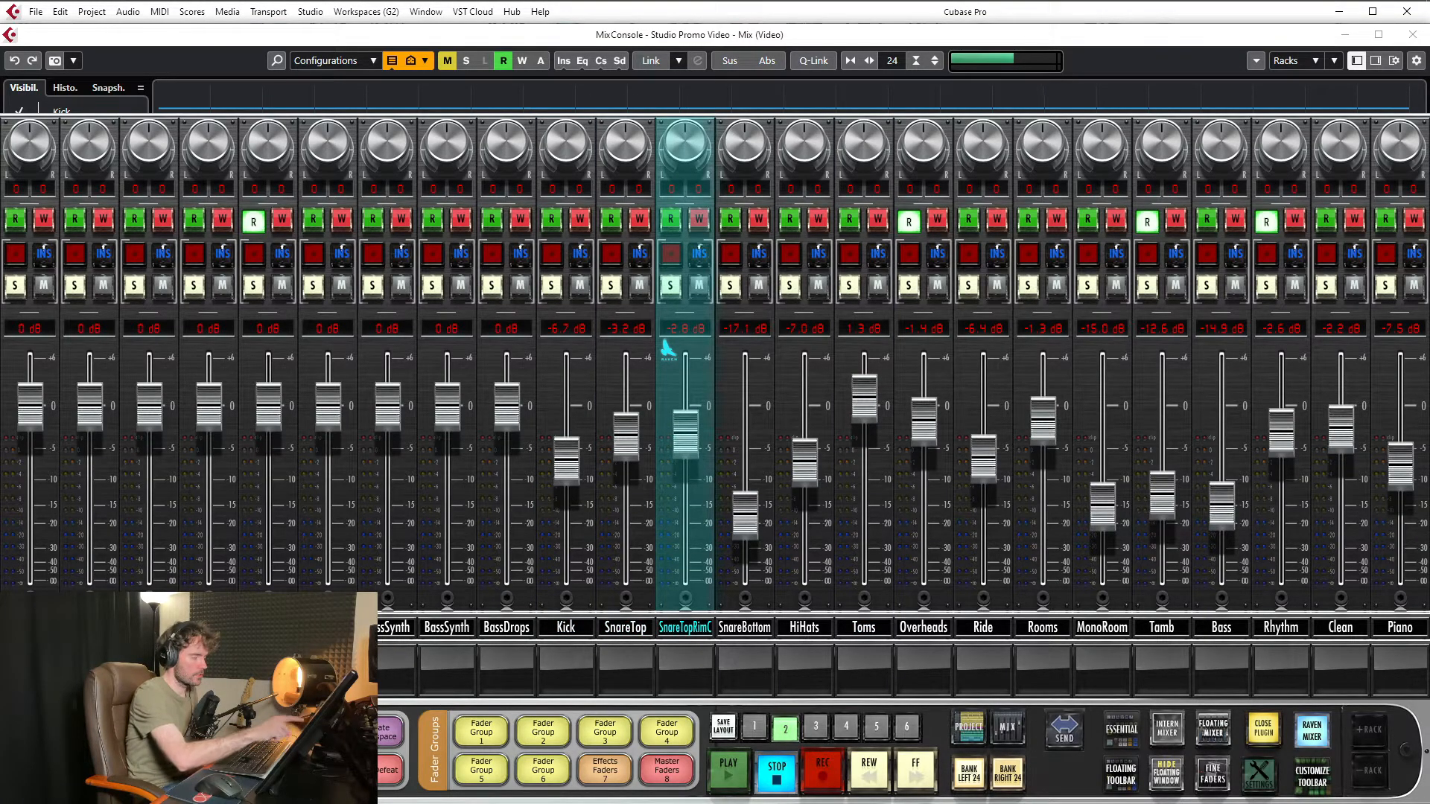
click(745, 515)
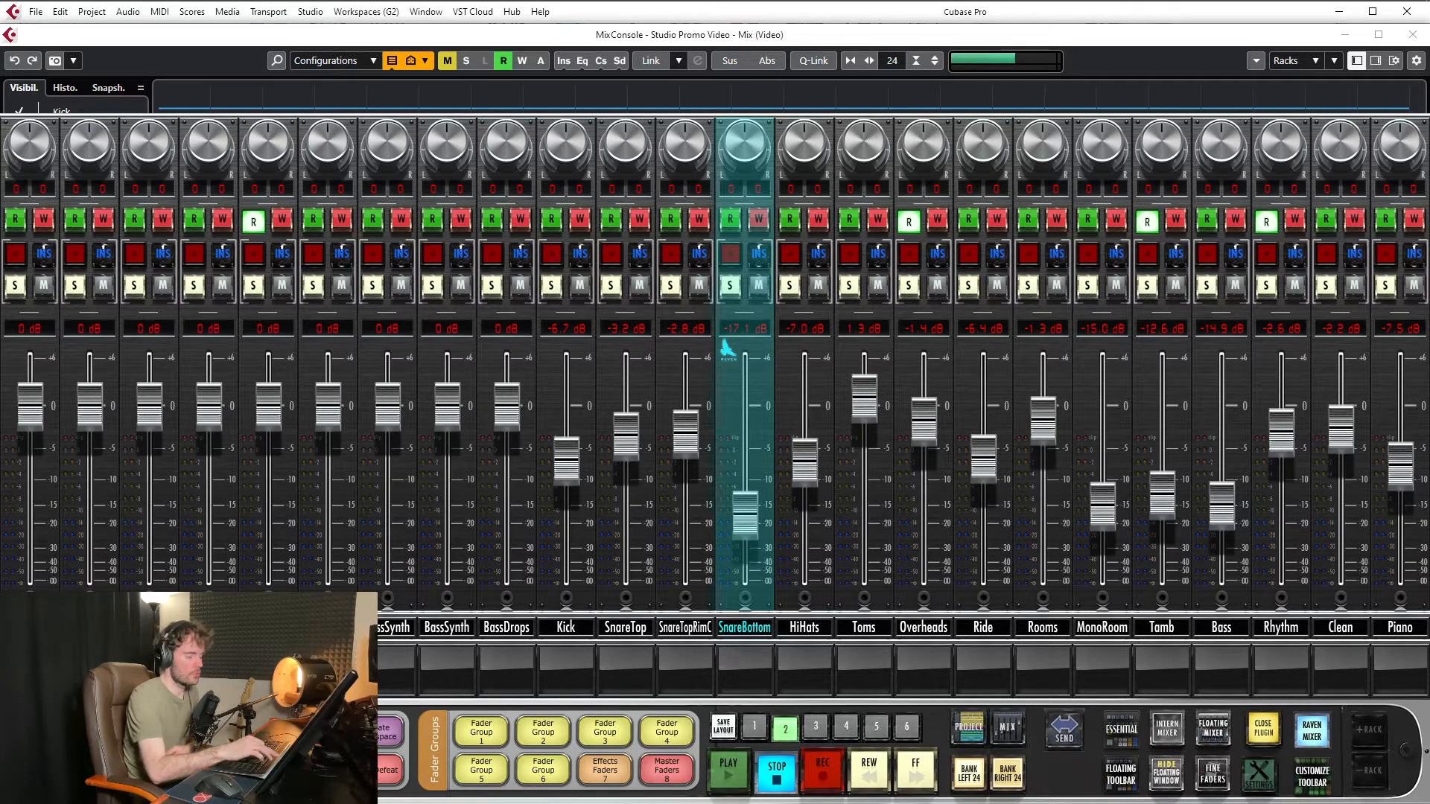
click(1007, 774)
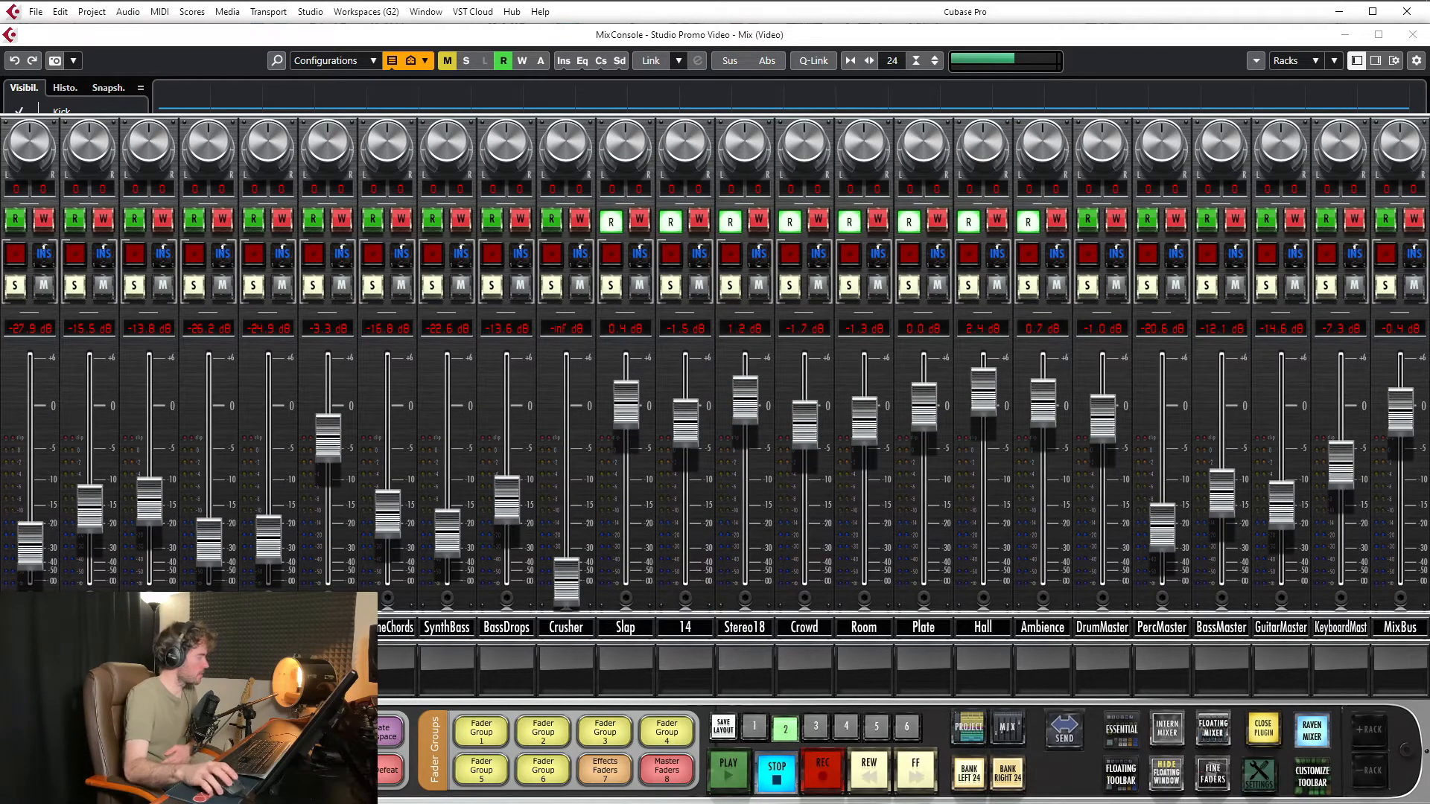